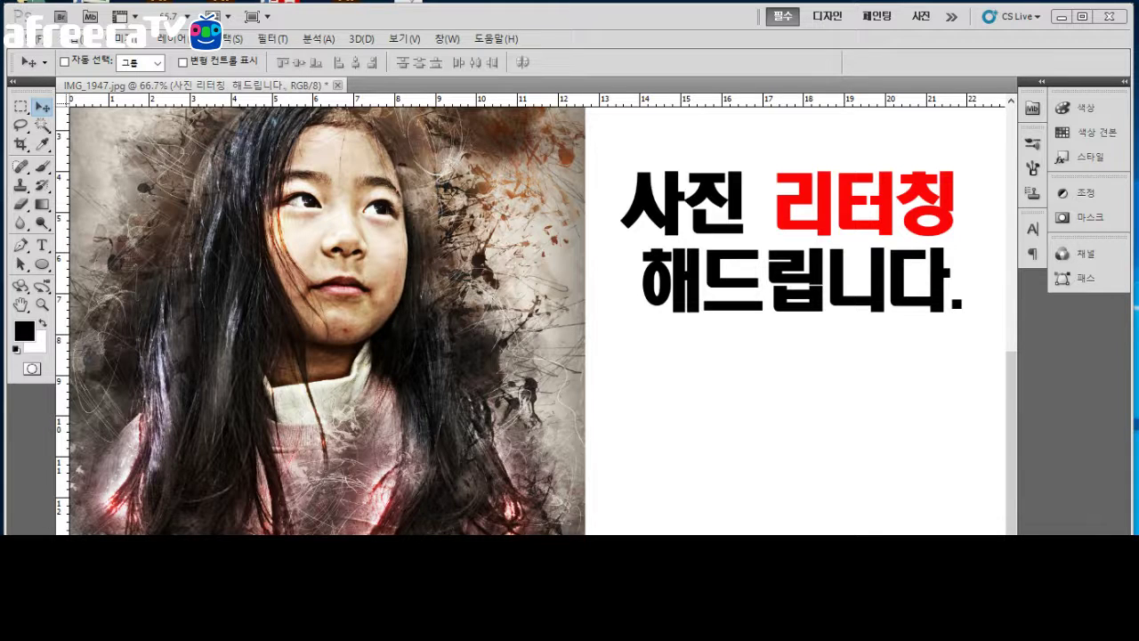
# Undo the last edit so the top-right orange splatter reverts to dark grey-brown.
pyautogui.hotkey('ctrl', 'z')
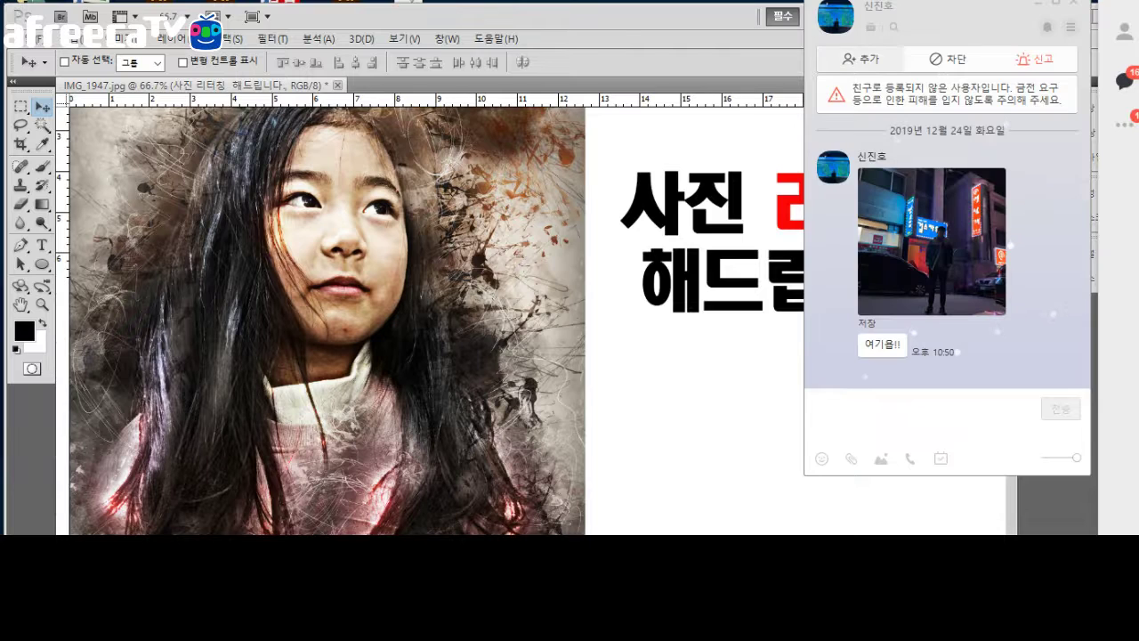
# Send the client the greetings '아 안녕하세요' and '근데 사진ㅇ이 너무 어두워요' in the chat.
pyautogui.click(890, 410)
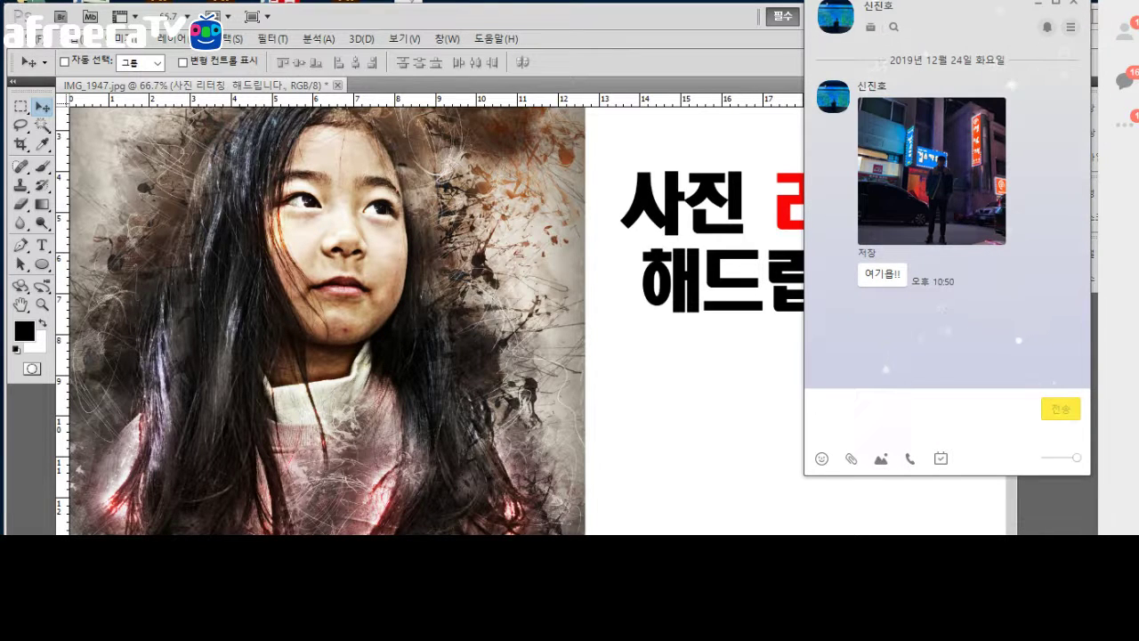
pyautogui.write('ㅆ')
pyautogui.press('BackSpace')
pyautogui.write('ㅆ')
pyautogui.press('BackSpace')
pyautogui.write('아')
pyautogui.write(' 안녕하세요')
pyautogui.press('Return')
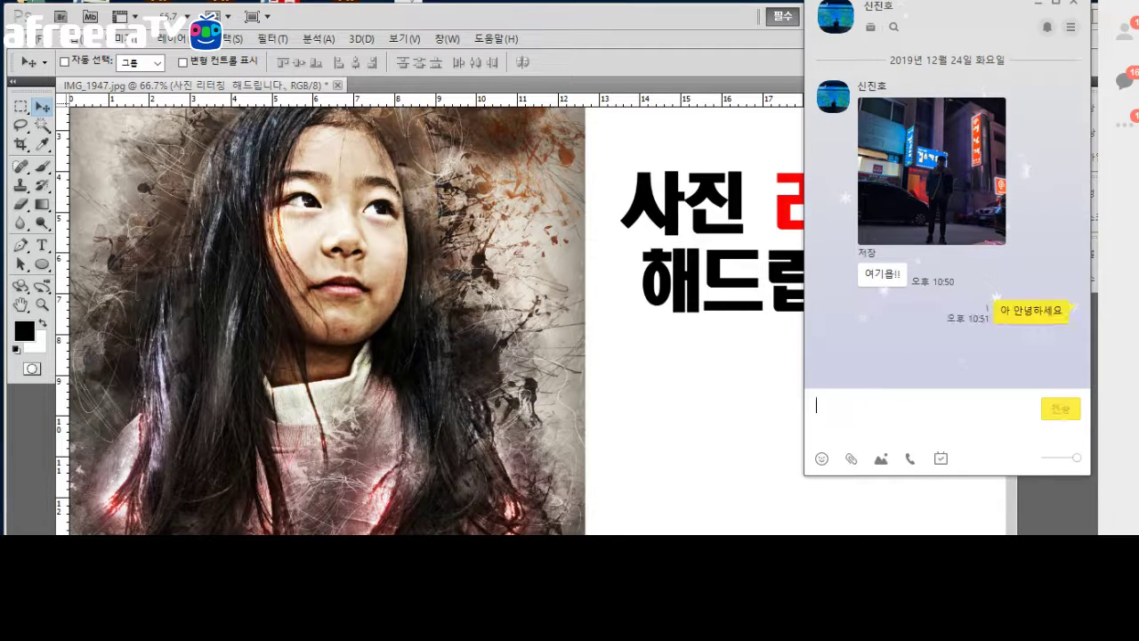
pyautogui.write('근데 사진ㅇ')
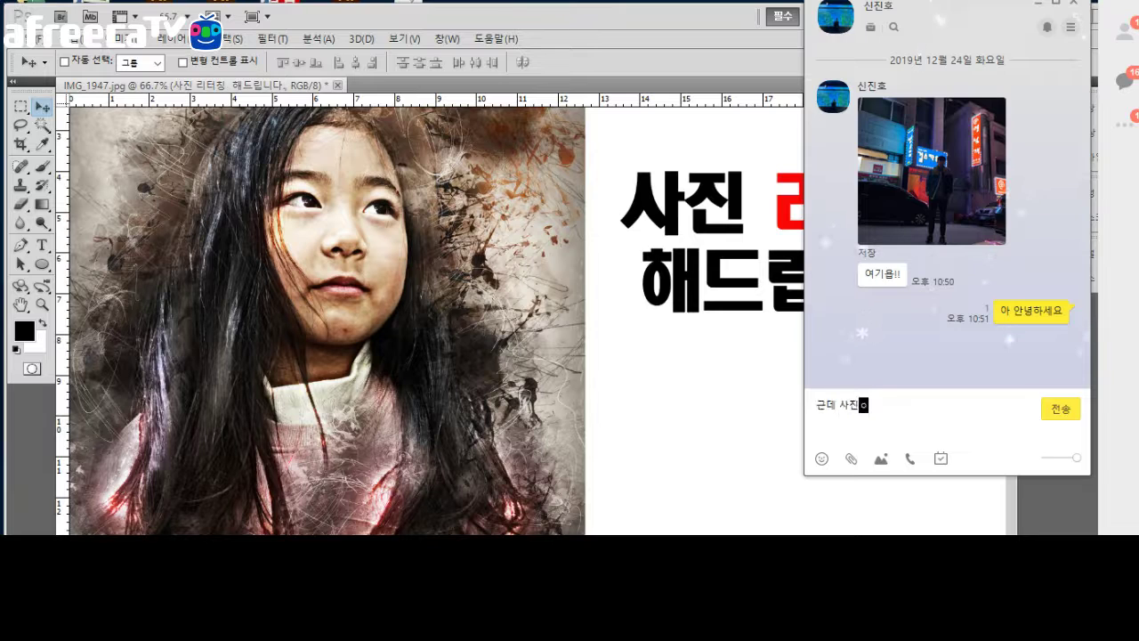
pyautogui.write('이 너무 어두')
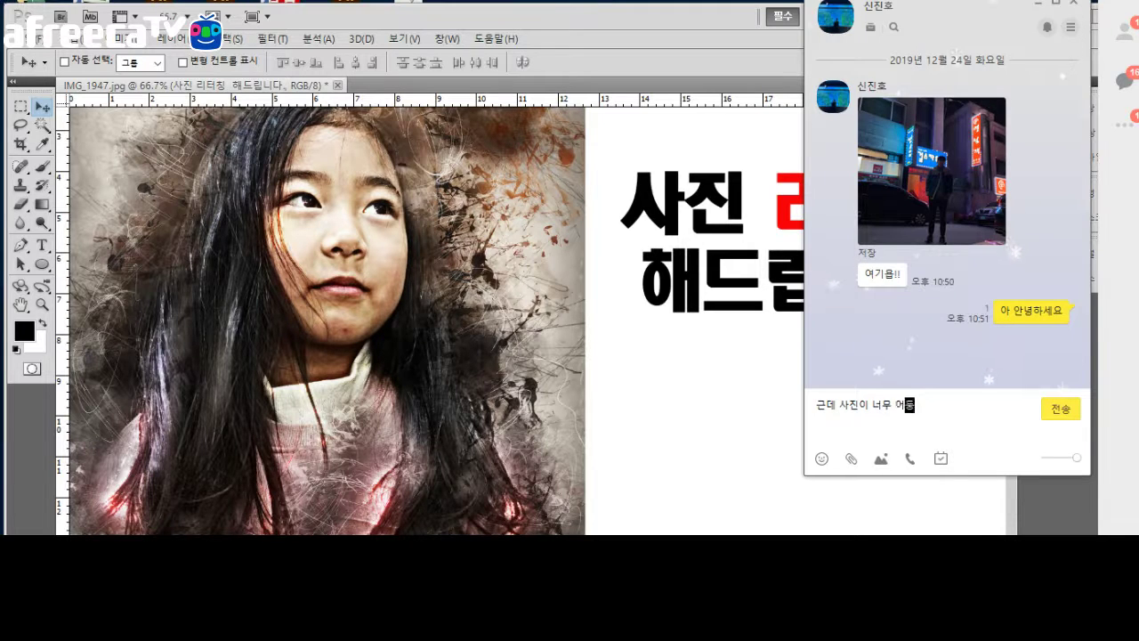
pyautogui.write('워요')
pyautogui.press('Return')
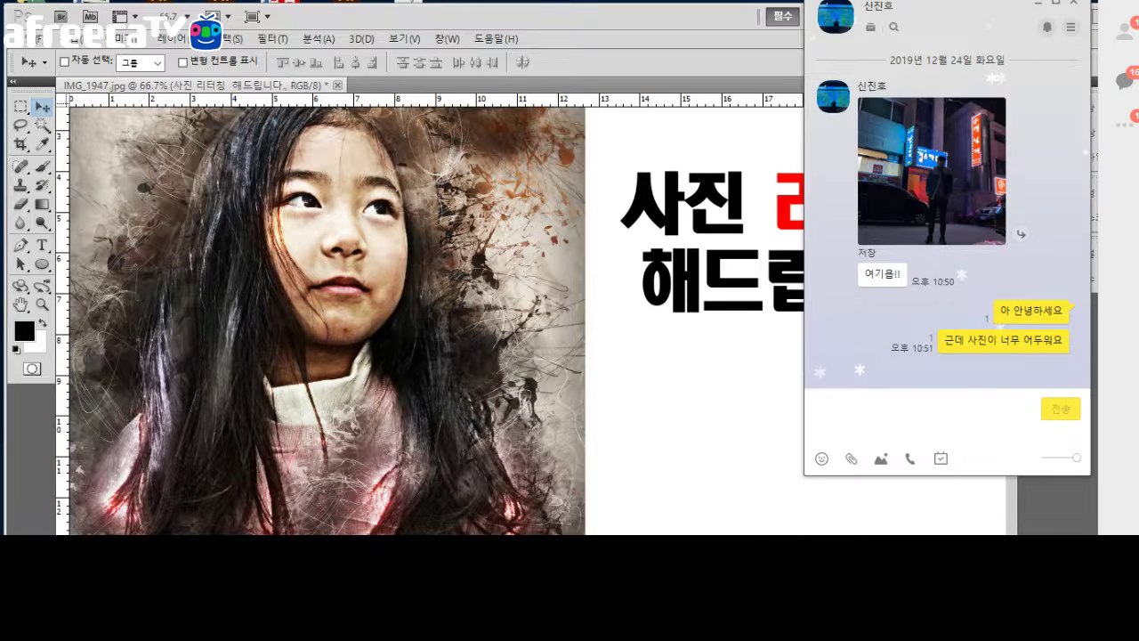
# View the night street photo, then request a bigger face-focused shot and hide the chat.
pyautogui.click(932, 170)
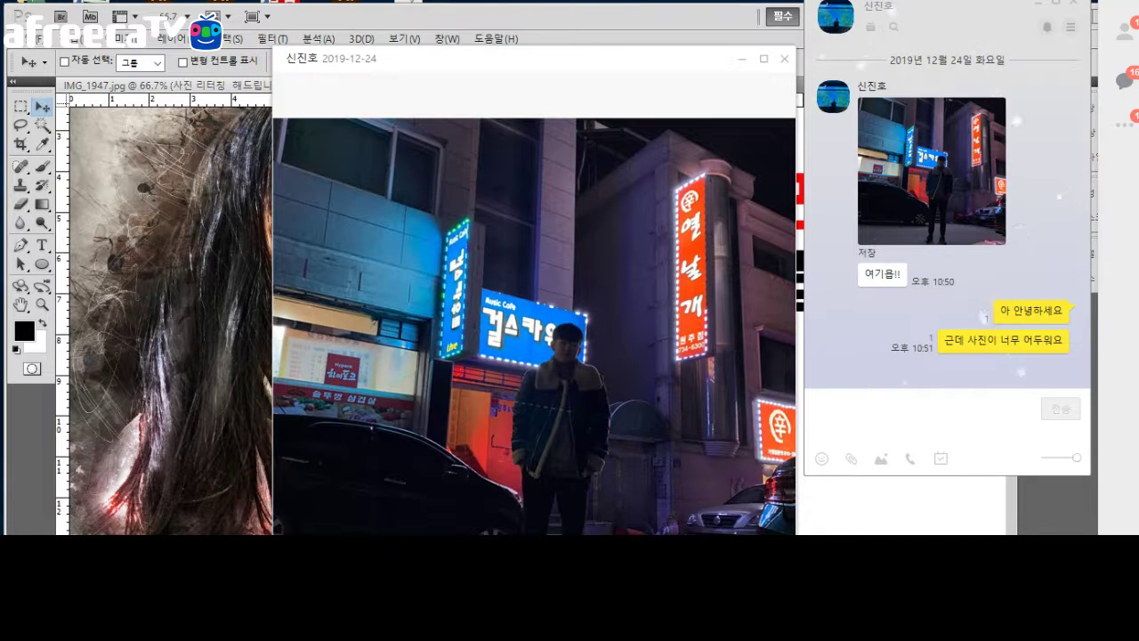
pyautogui.click(784, 59)
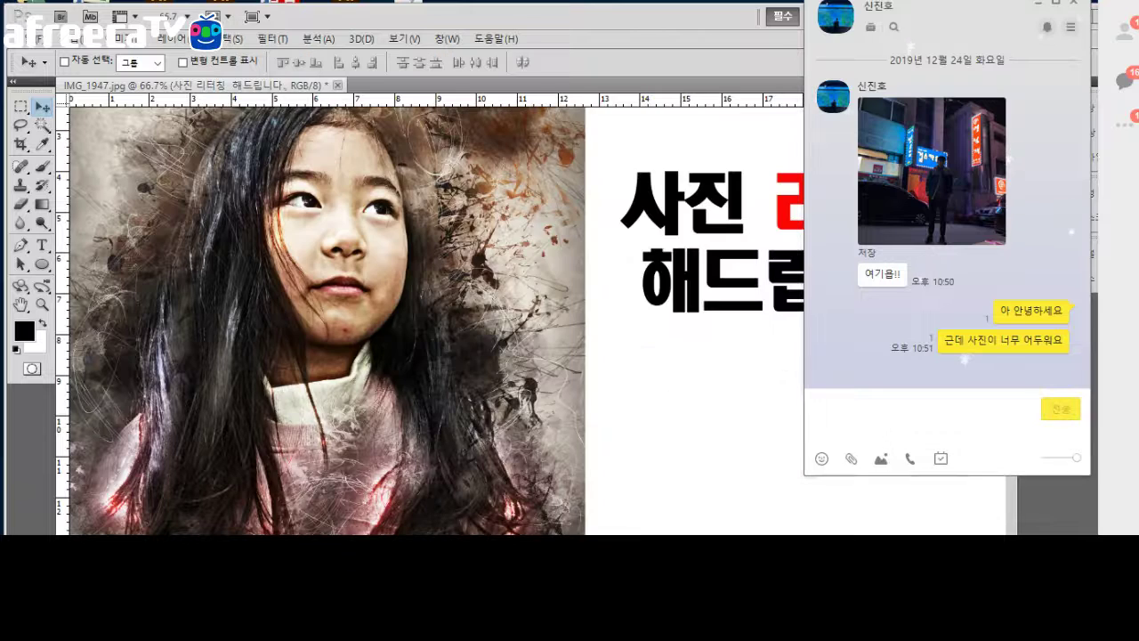
pyautogui.write('ㅇ')
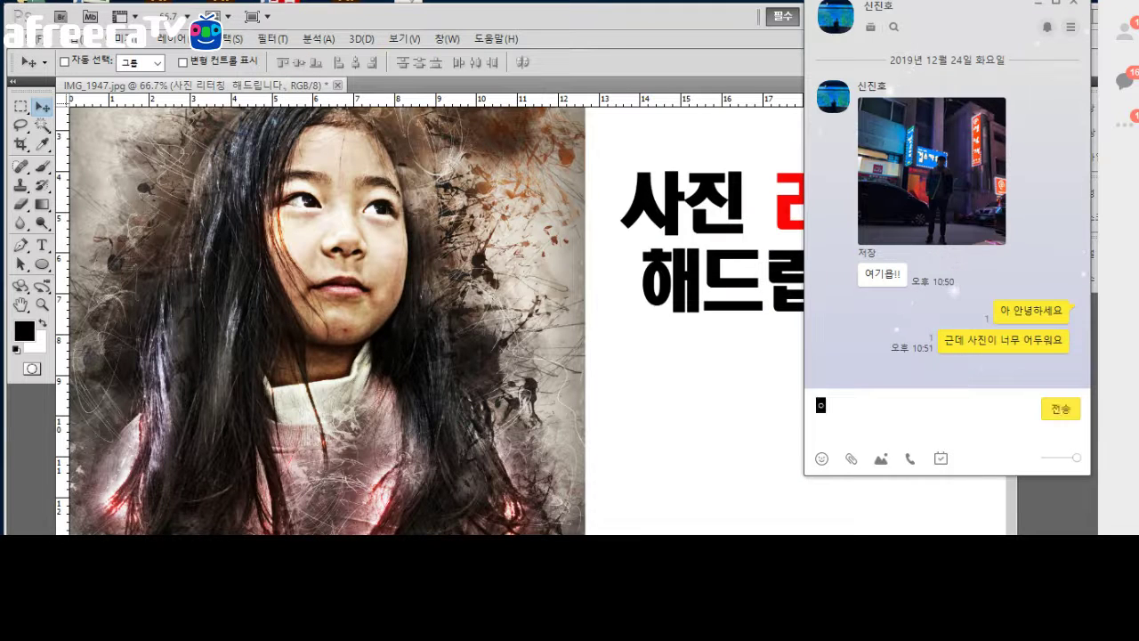
pyautogui.write('얼굴 위주ㄹ')
pyautogui.write('로 좀 크게 ')
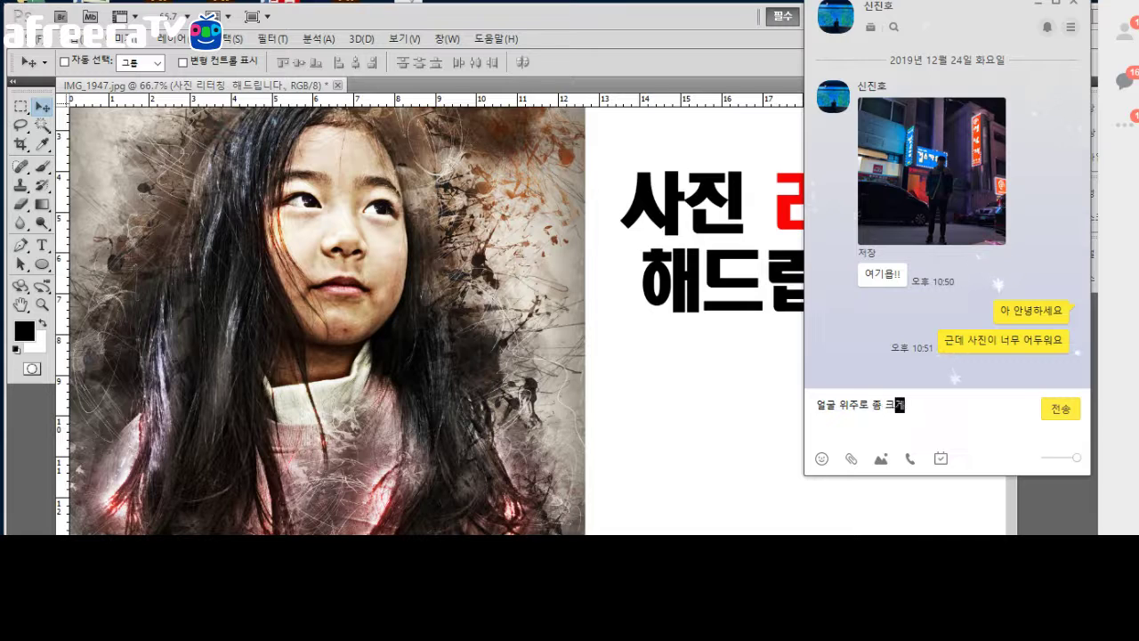
pyautogui.write('촬영 해주')
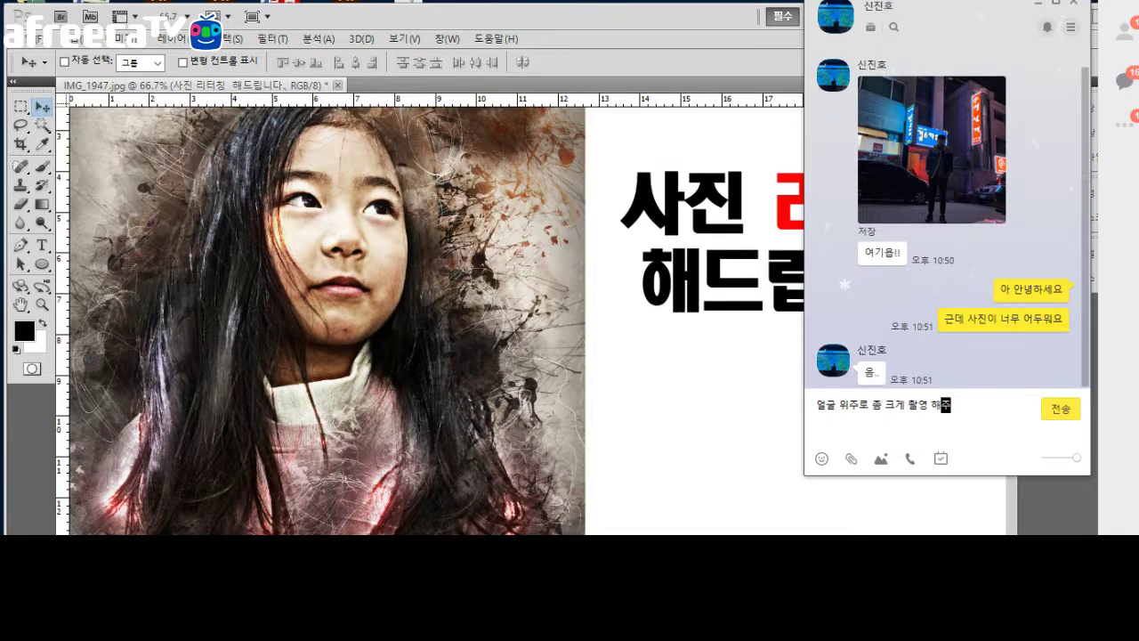
pyautogui.write('세요')
pyautogui.press('Return')
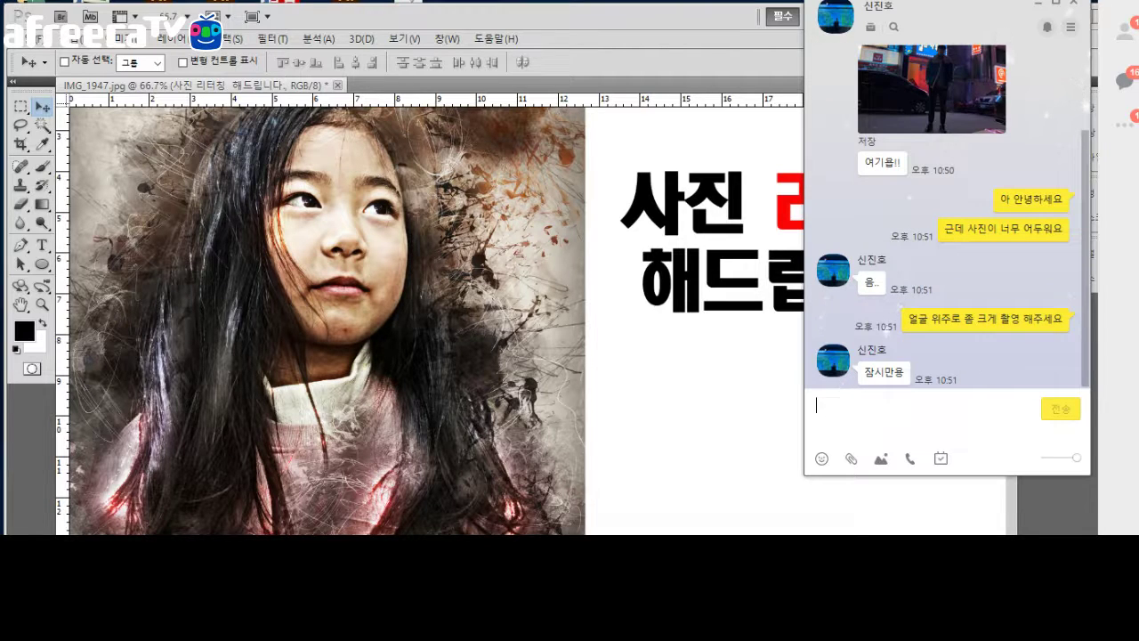
pyautogui.press('Escape')
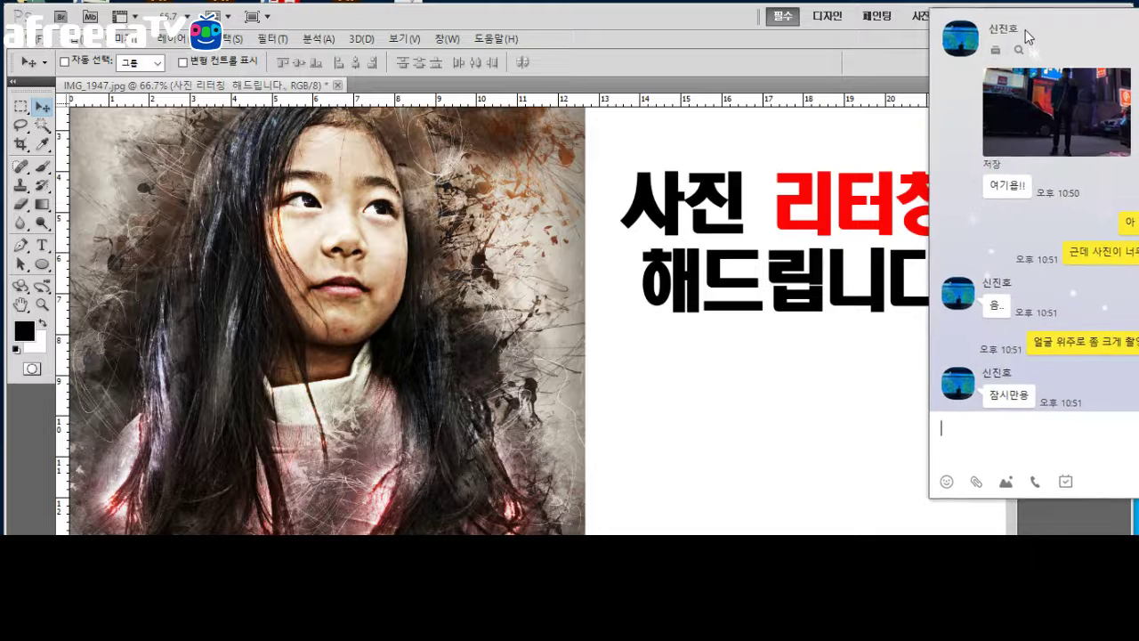
# Drag the KakaoTalk chat window to the screen's right edge beside Photoshop.
pyautogui.moveTo(1025, 29)
pyautogui.mouseDown()
pyautogui.moveTo(1048, 10)
pyautogui.moveTo(1138, 222)
pyautogui.moveTo(1056, 14)
pyautogui.mouseUp()
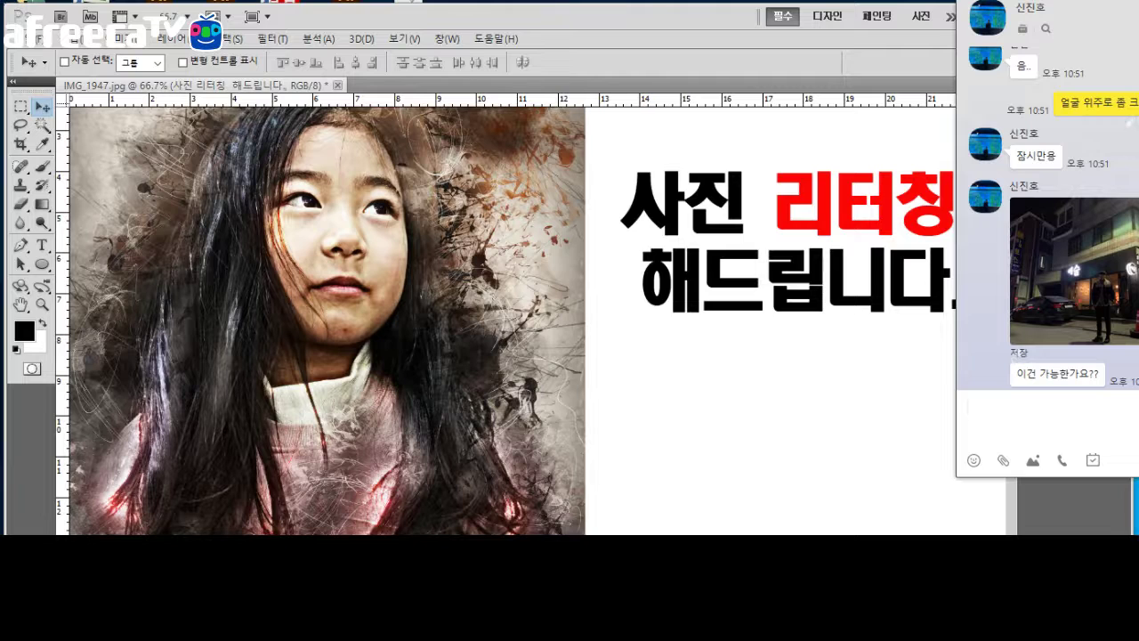
# Send '얼굴을 크게 찍어주세' and preview the newly received street photo.
pyautogui.write('얼굴을')
pyautogui.write(' 크게 찍어')
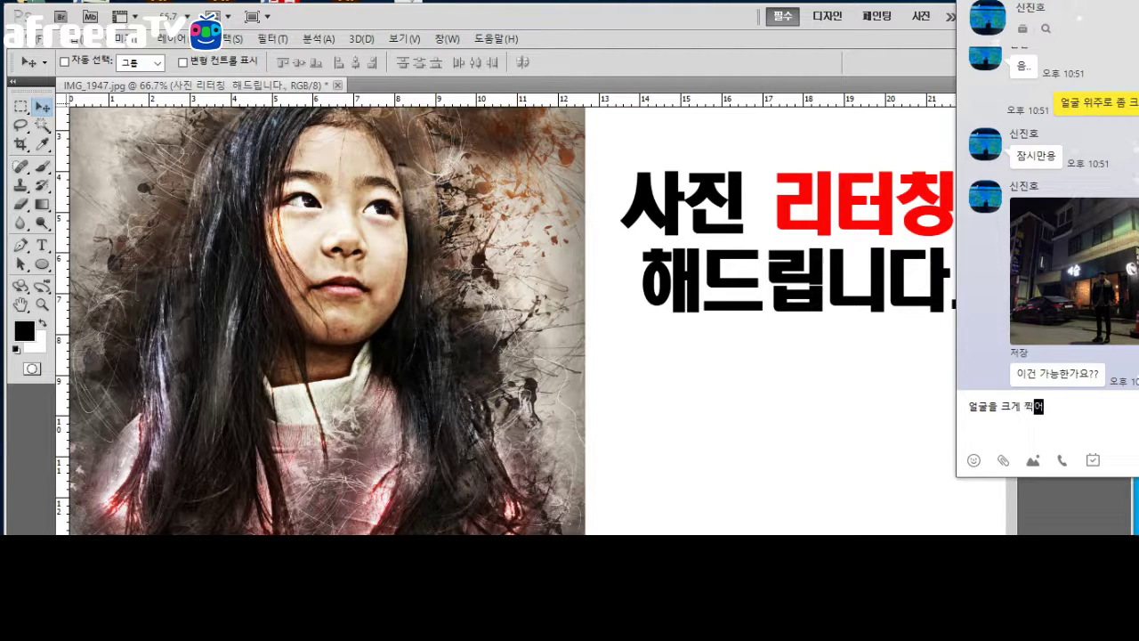
pyautogui.write('주세')
pyautogui.press('Return')
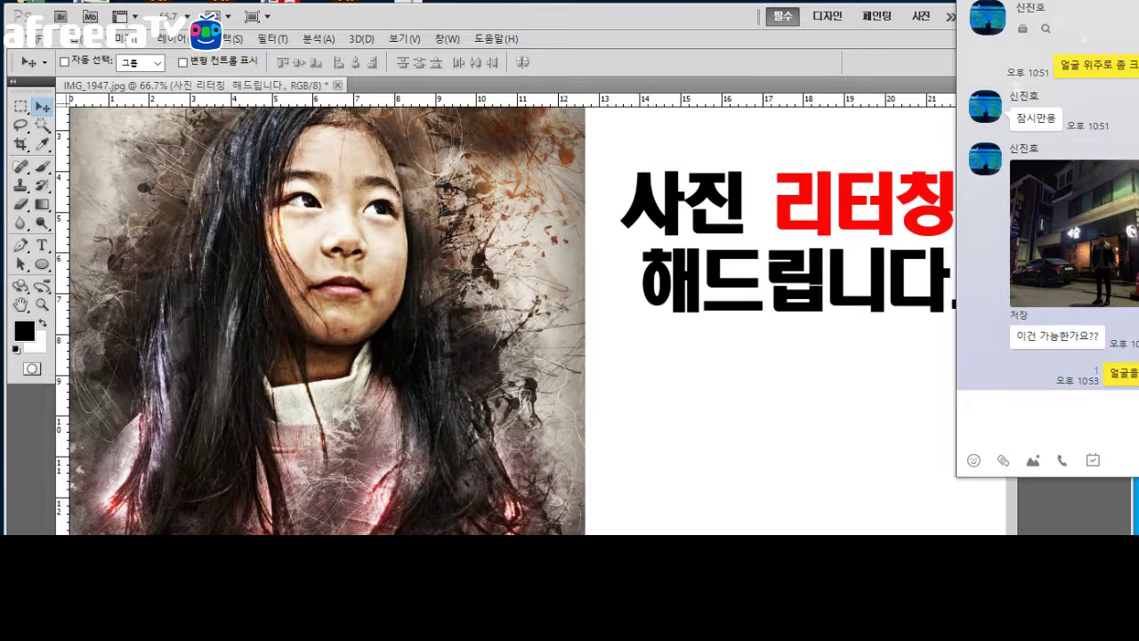
pyautogui.click(1074, 233)
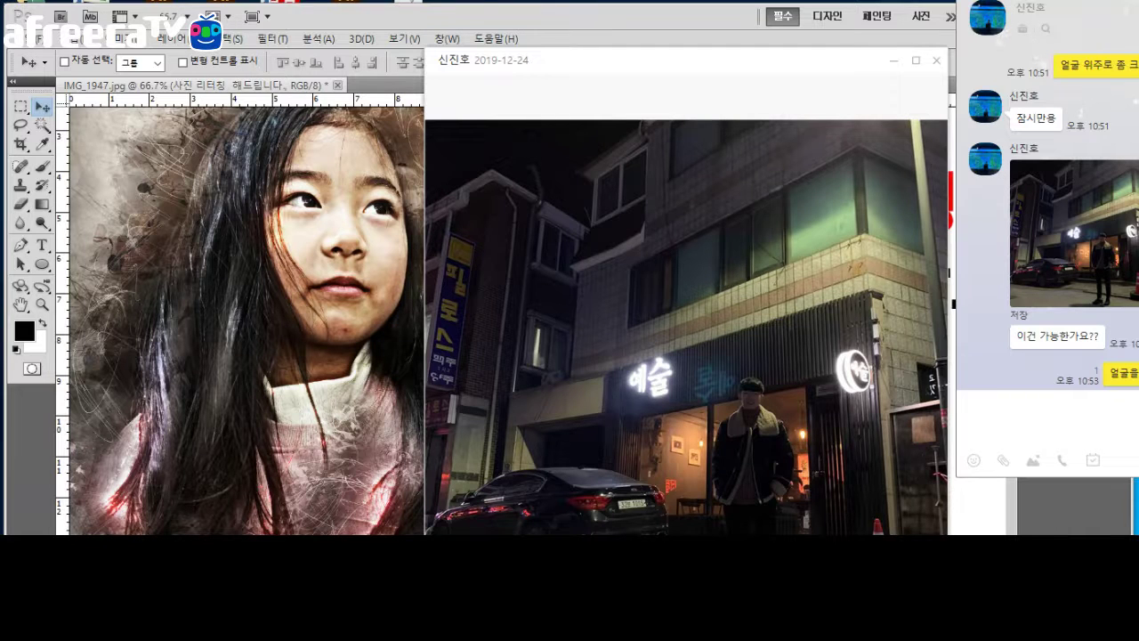
pyautogui.press('Escape')
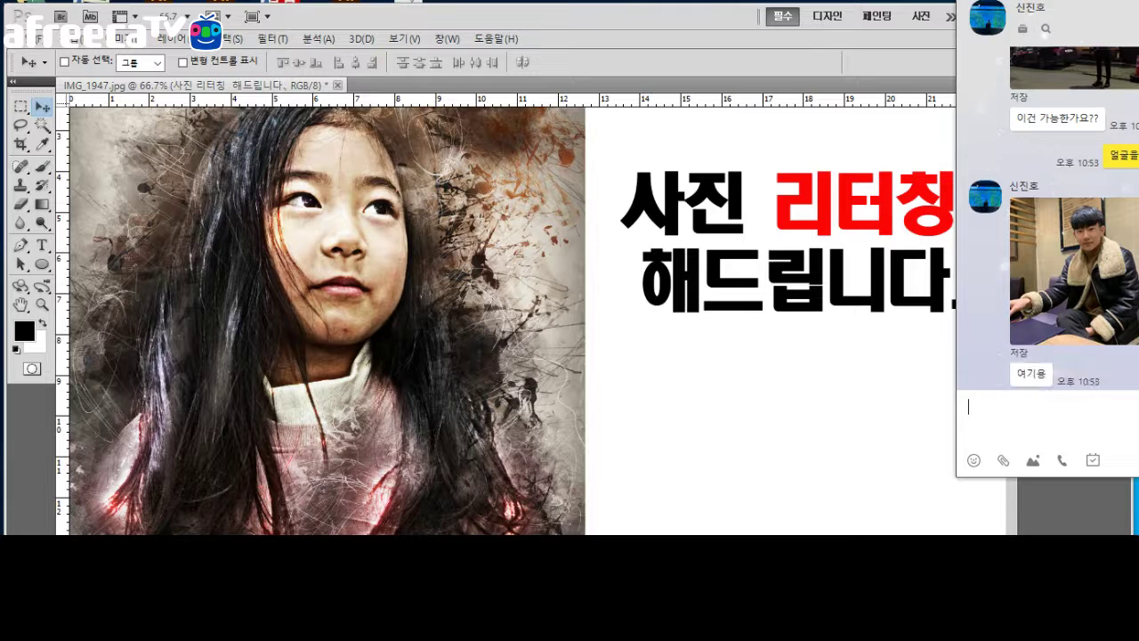
# Reply '좋네요', copy the close-up portrait to the clipboard, and close the chat.
pyautogui.write('좋')
pyautogui.write('네요')
pyautogui.press('Return')
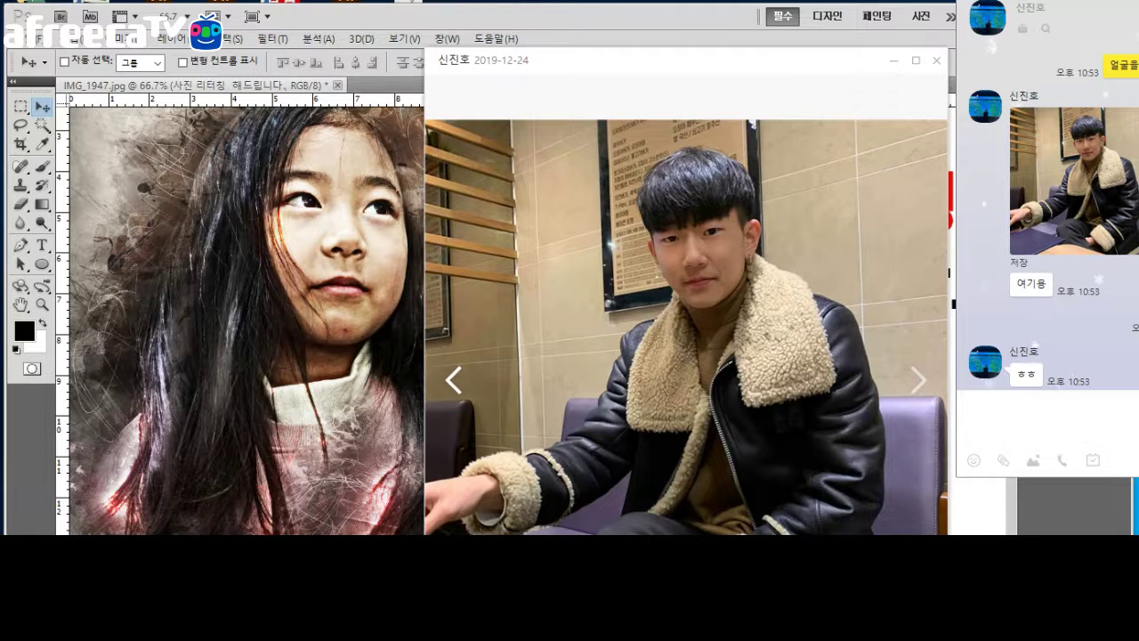
pyautogui.rightClick(715, 324)
pyautogui.click(738, 335)
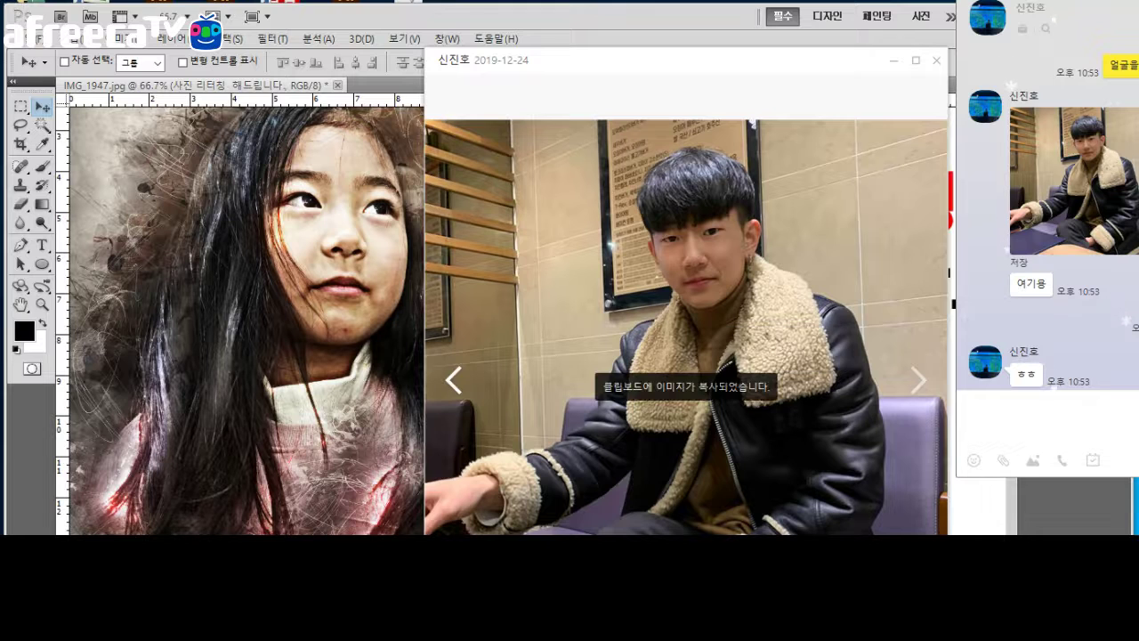
pyautogui.press('Escape')
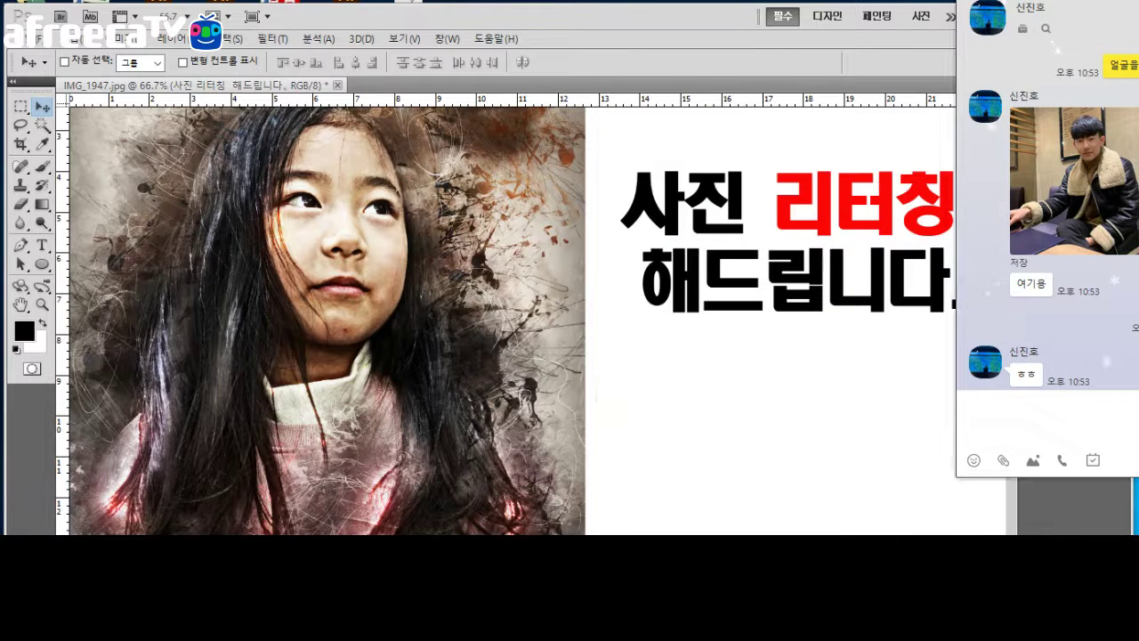
pyautogui.press('Escape')
pyautogui.click(31, 38)
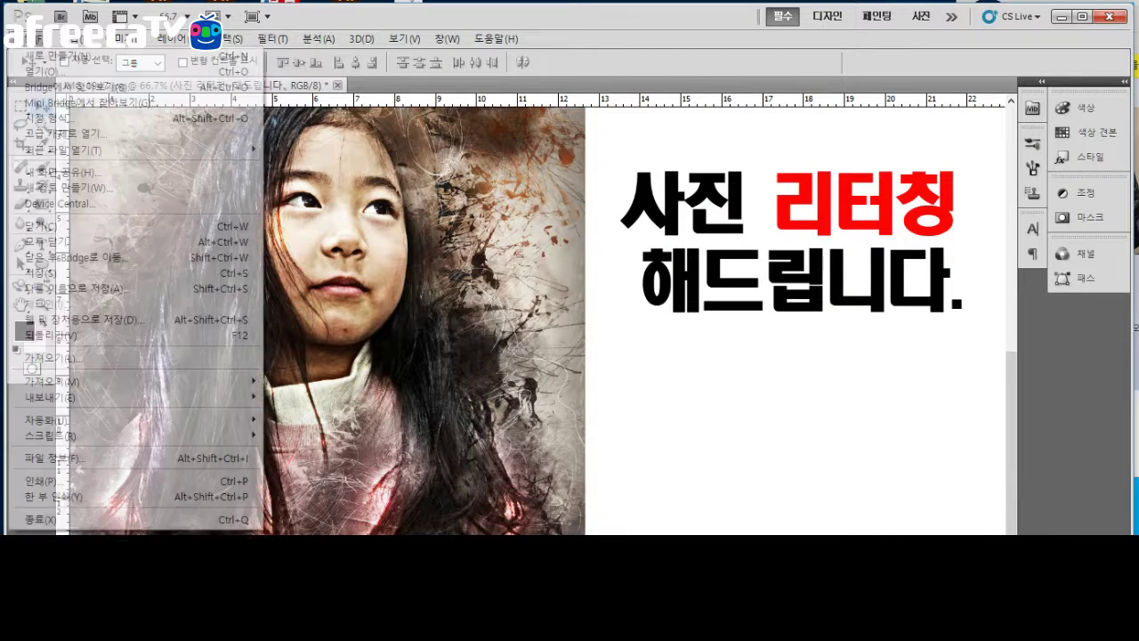
pyautogui.click(31, 38)
pyautogui.hotkey('ctrl', 'n')
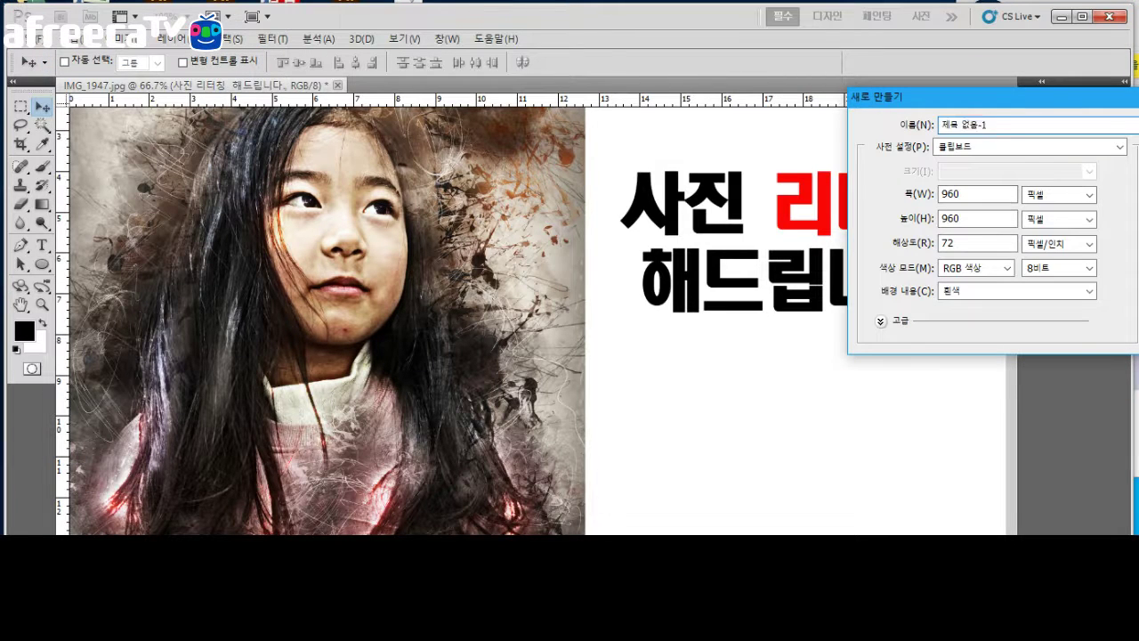
pyautogui.press('Escape')
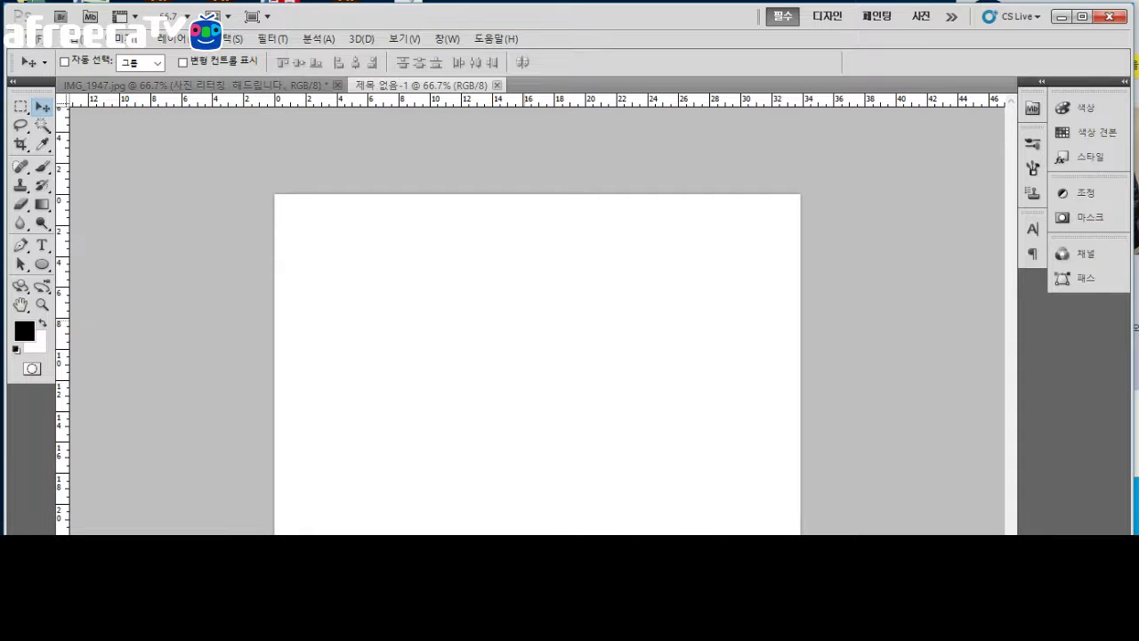
pyautogui.hotkey('ctrl', 'v')
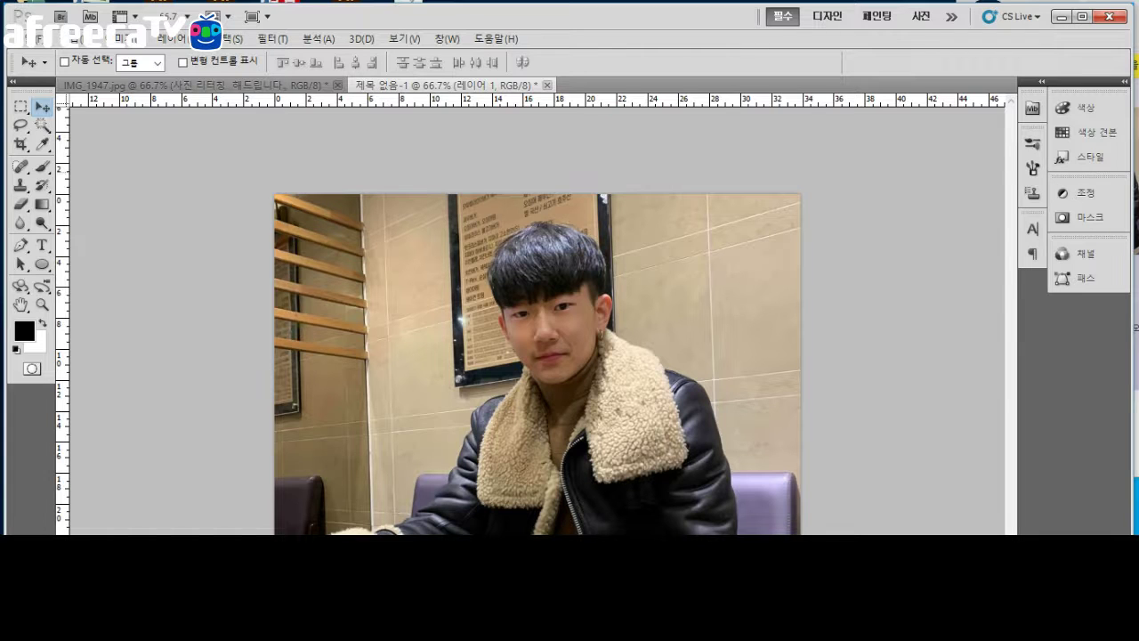
pyautogui.click(547, 84)
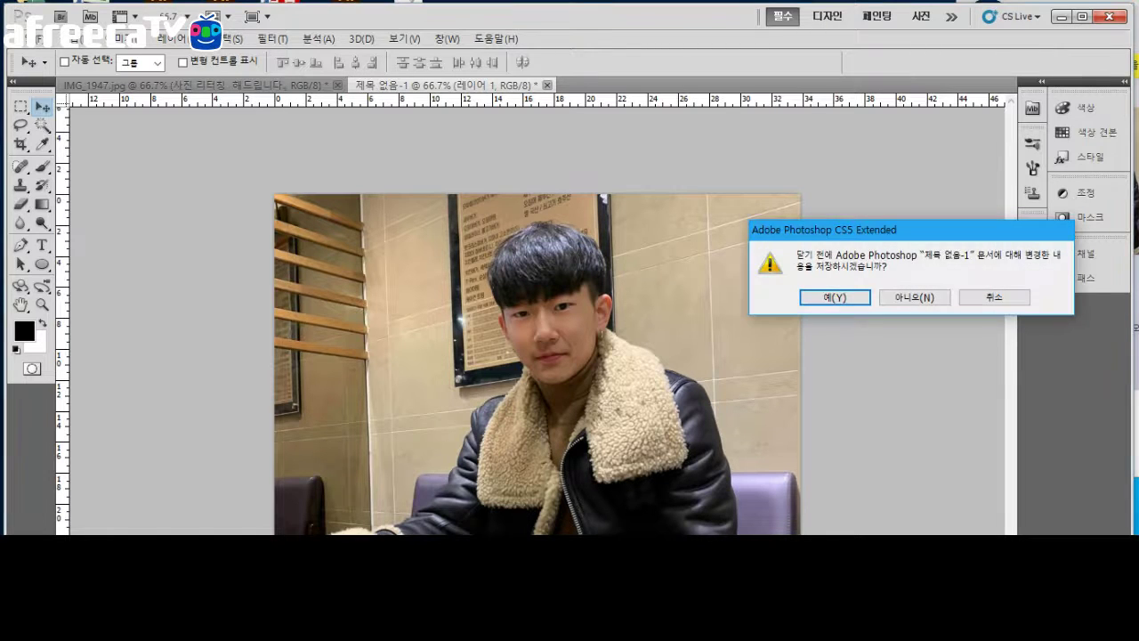
pyautogui.click(914, 297)
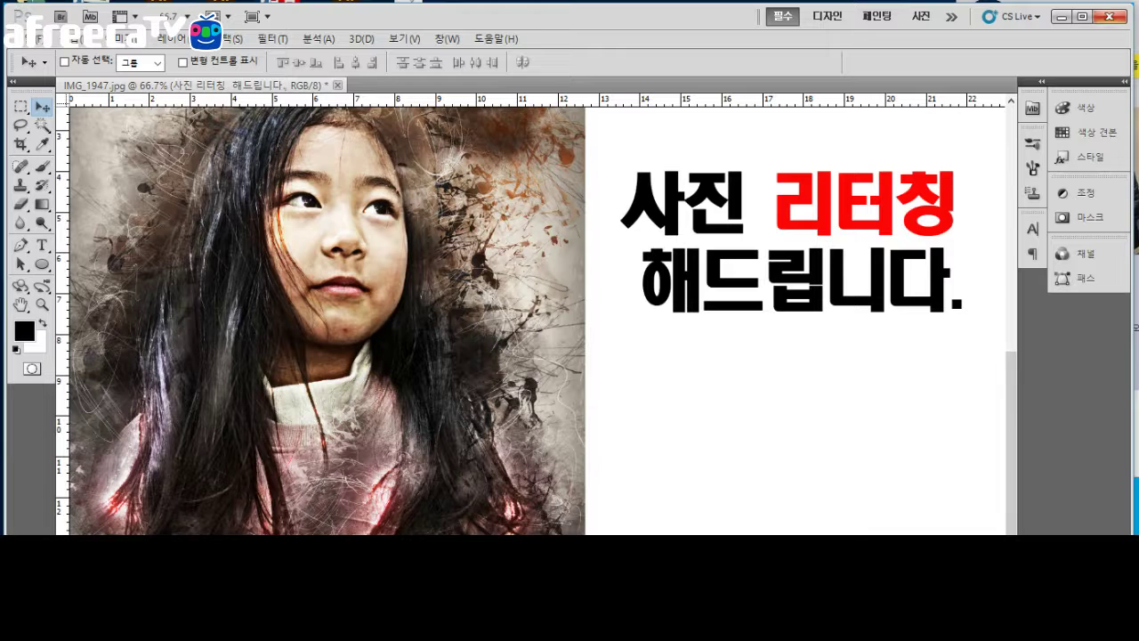
# Save the poster as 11.psd with Maximize Compatibility, then minimize Photoshop.
pyautogui.click(23, 39)
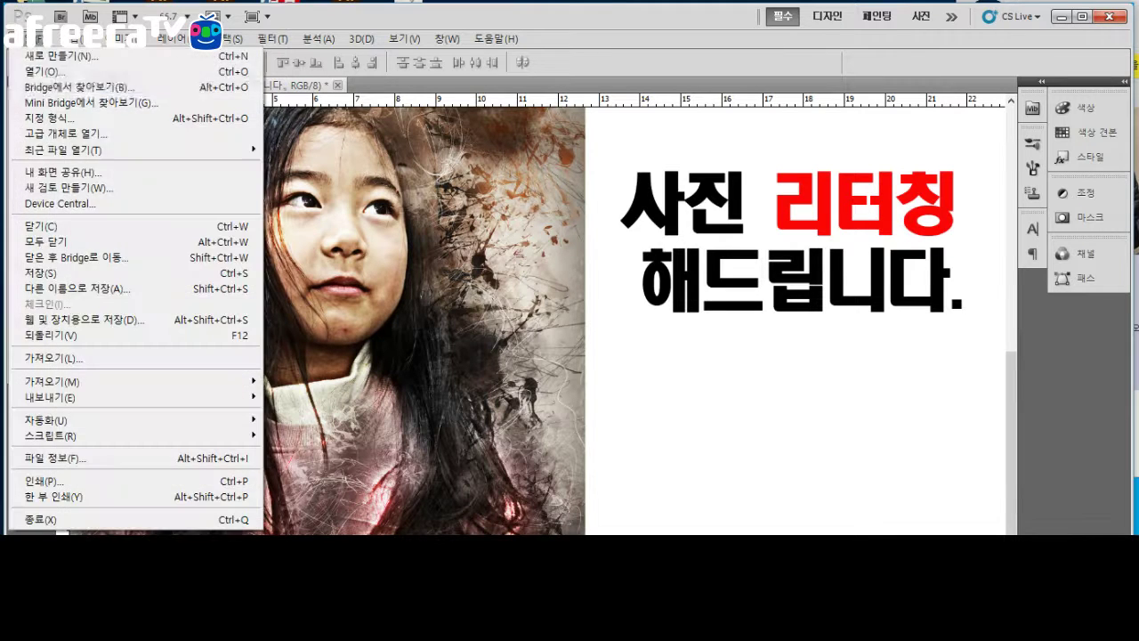
pyautogui.click(89, 289)
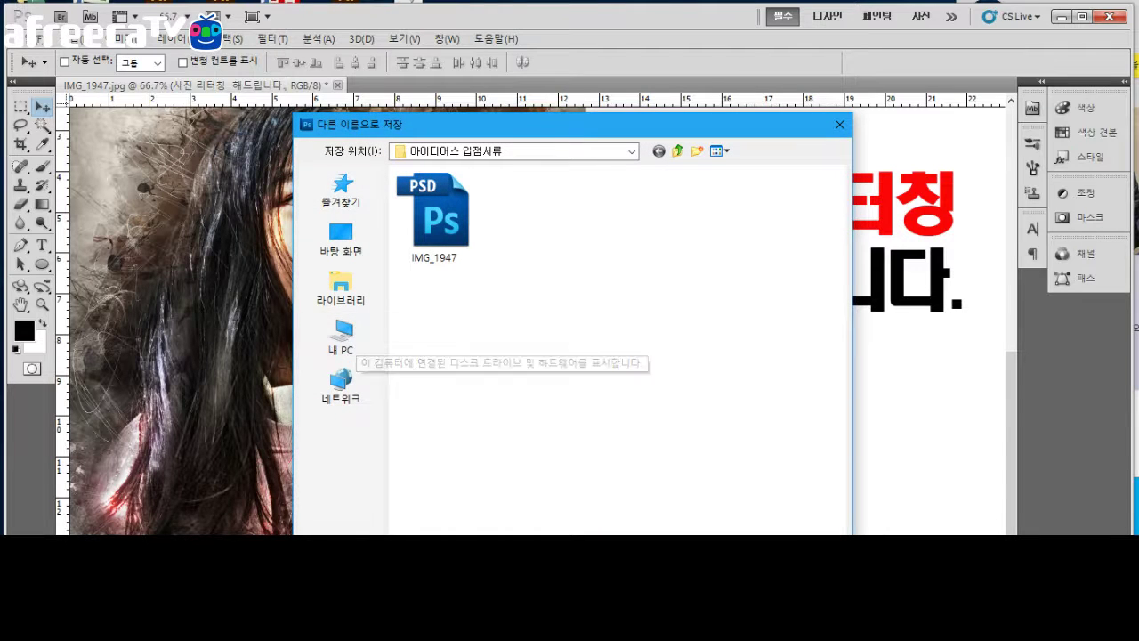
pyautogui.press('Return')
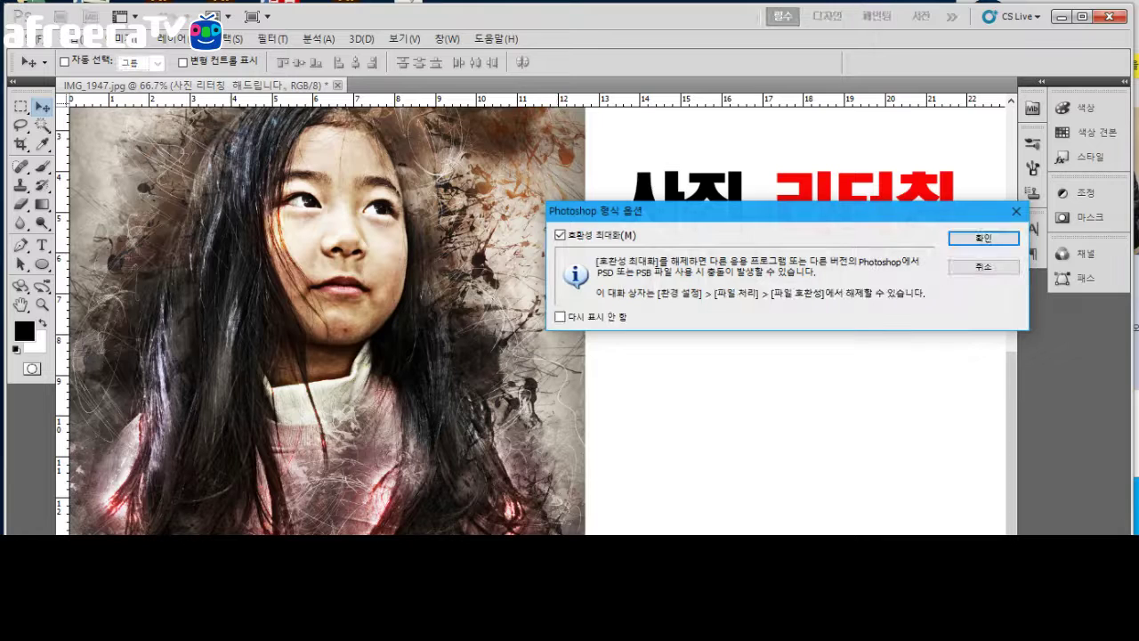
pyautogui.click(985, 238)
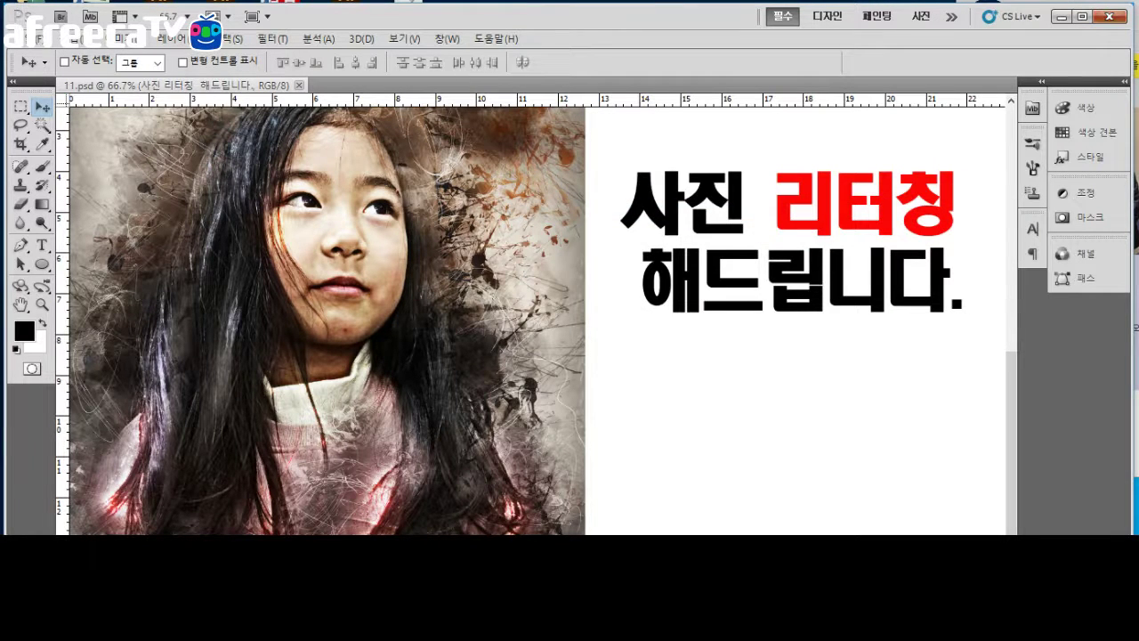
pyautogui.click(1109, 16)
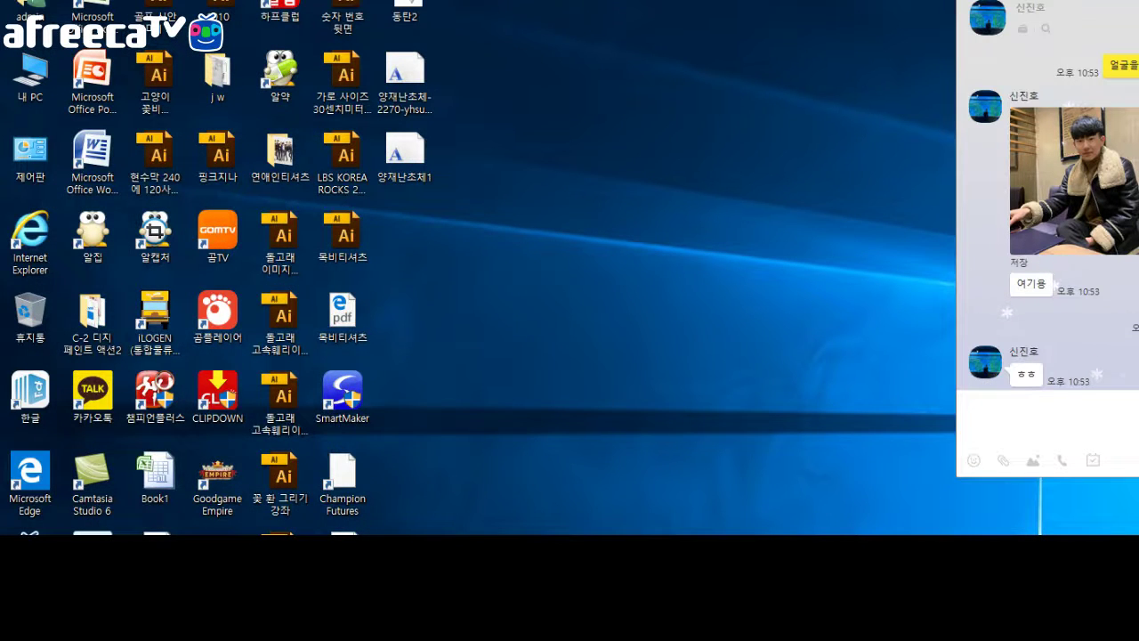
# Browse the Start menu program list and bring up Photoshop CS5 with an empty workspace.
pyautogui.press('super')
pyautogui.scroll(-2, 151, 419)
pyautogui.scroll(-2, 151, 418)
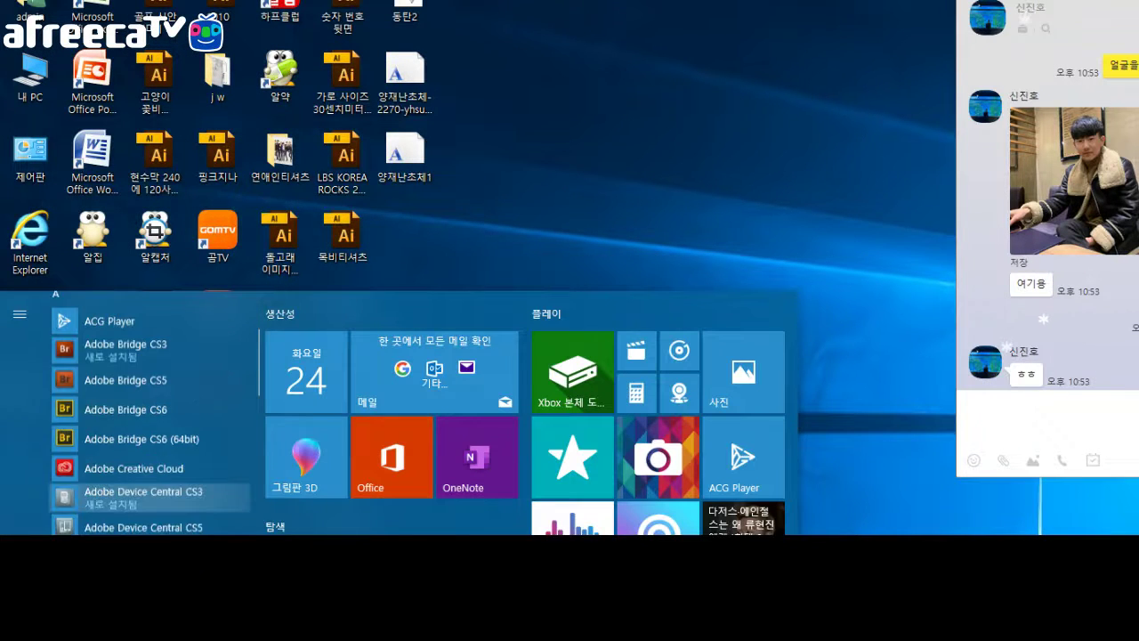
pyautogui.scroll(-2, 152, 418)
pyautogui.press('Escape')
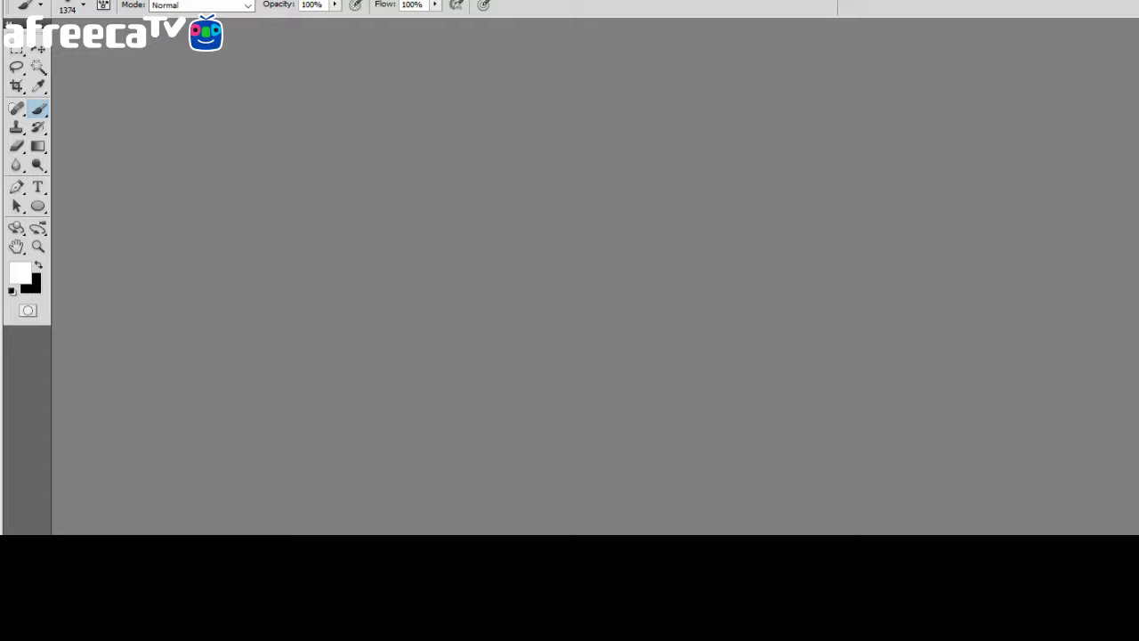
pyautogui.hotkey('alt', 'f')
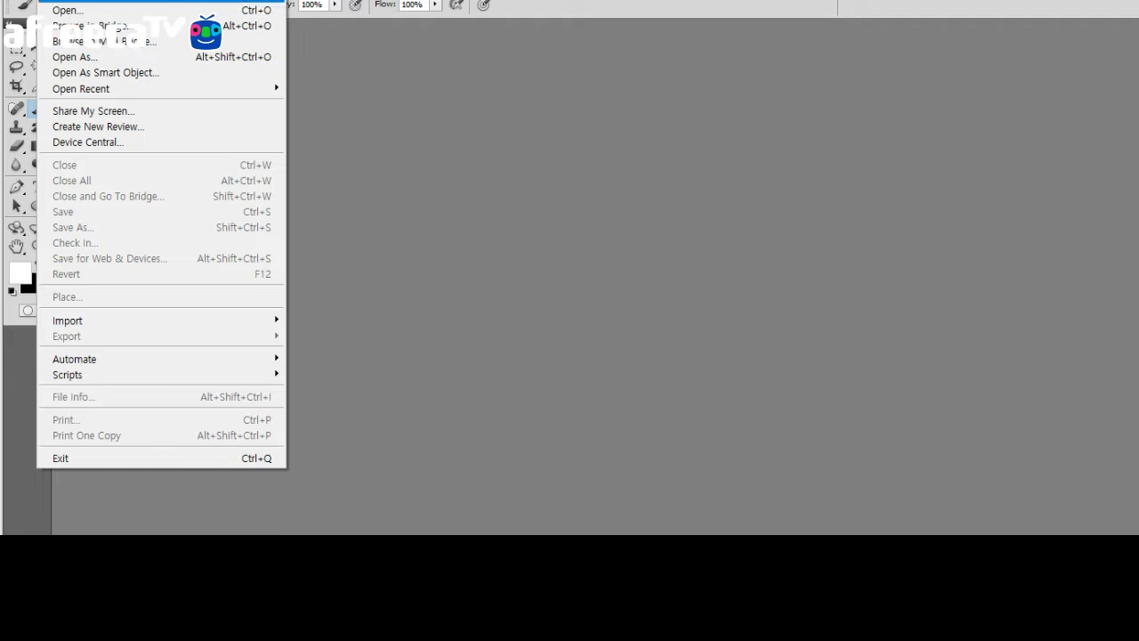
# Create a new Clipboard-preset document and paste the young man's portrait in as Layer 1.
pyautogui.press('Escape')
pyautogui.hotkey('ctrl', 'n')
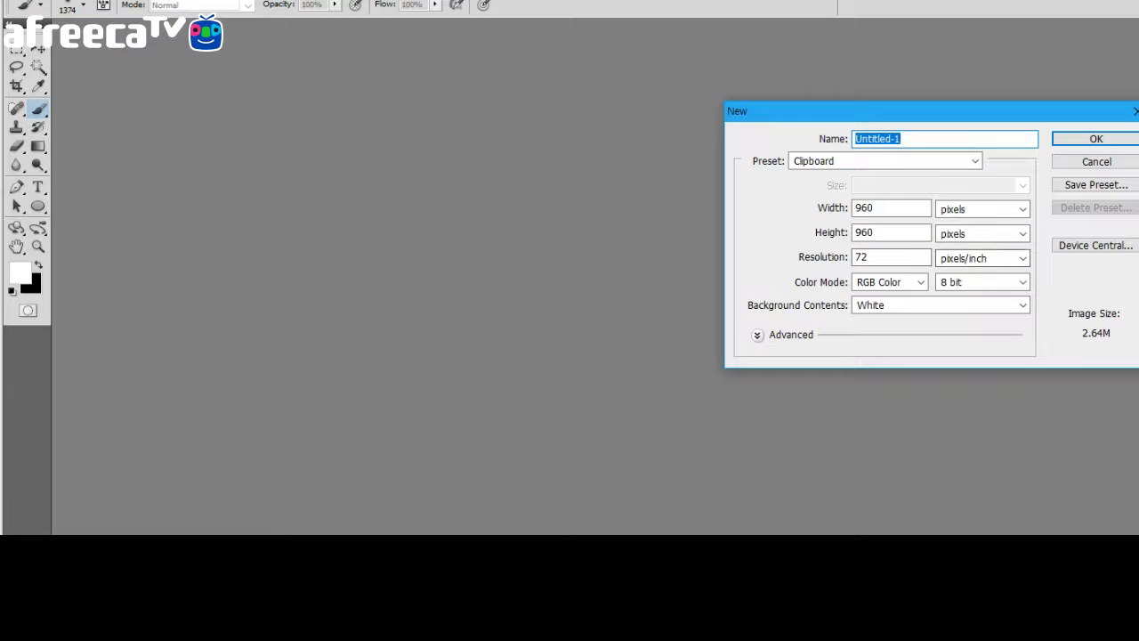
pyautogui.press('Escape')
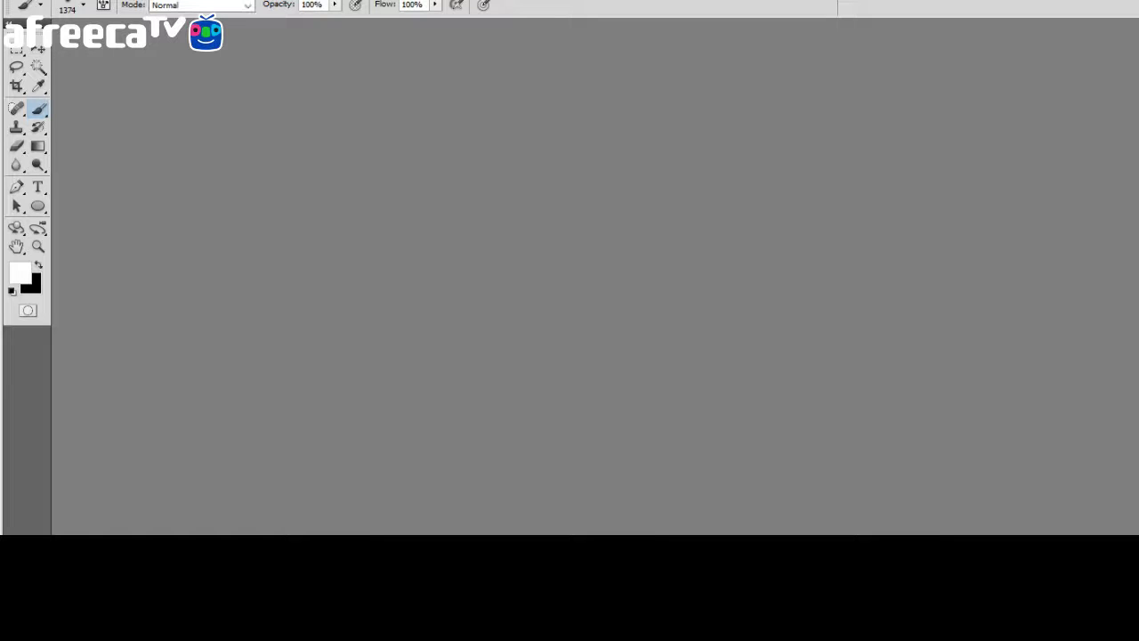
pyautogui.hotkey('ctrl', 'n')
pyautogui.press('Return')
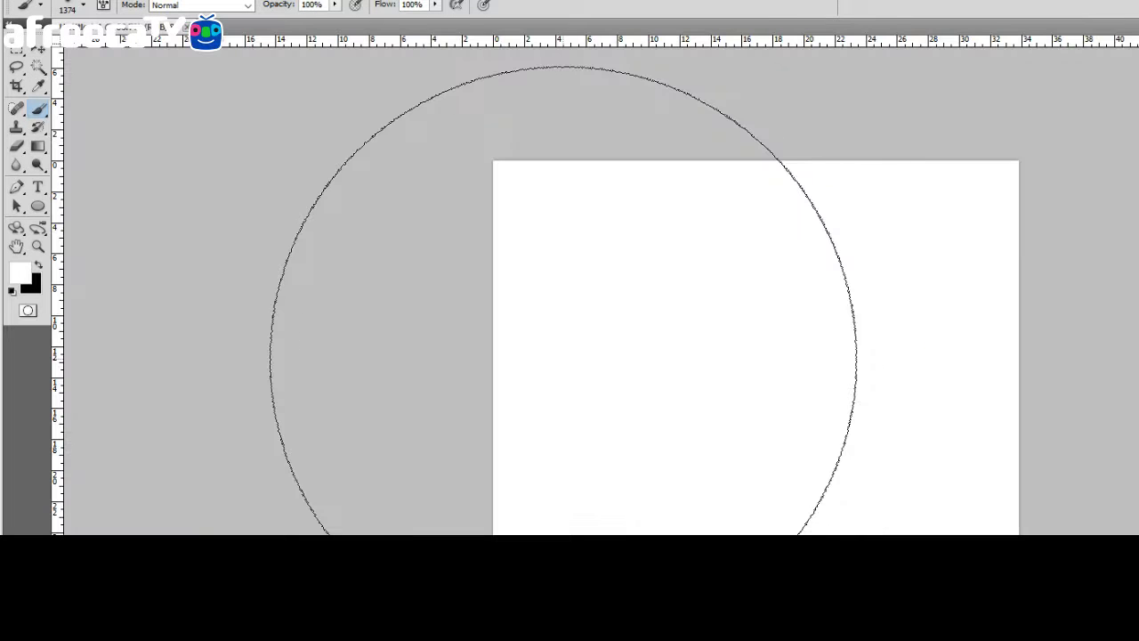
pyautogui.hotkey('ctrl', 'v')
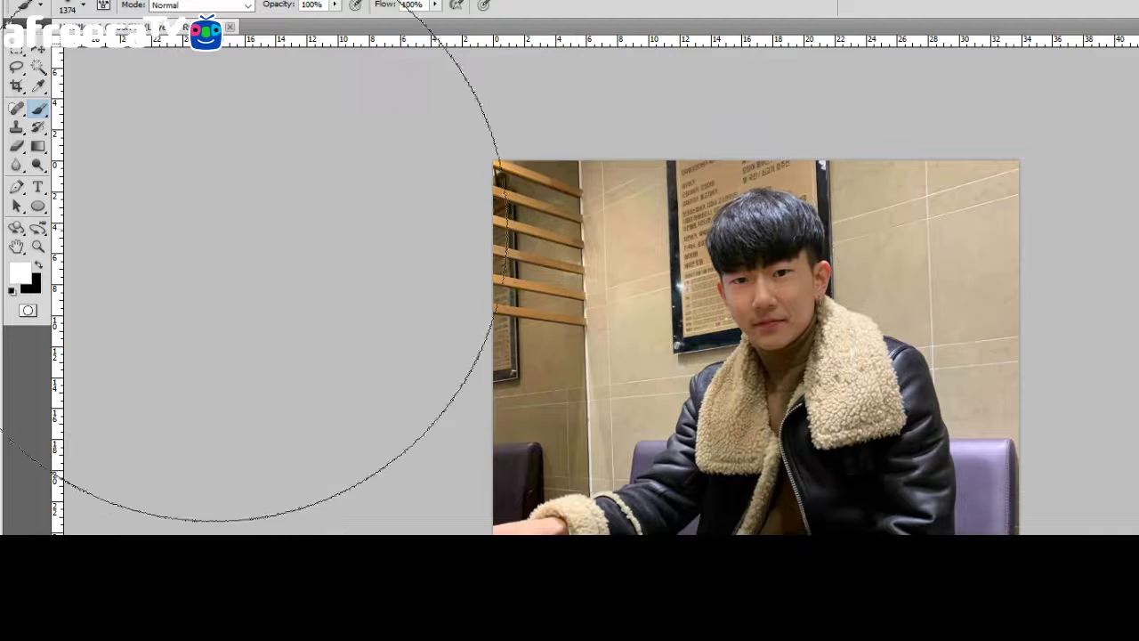
pyautogui.press('m')
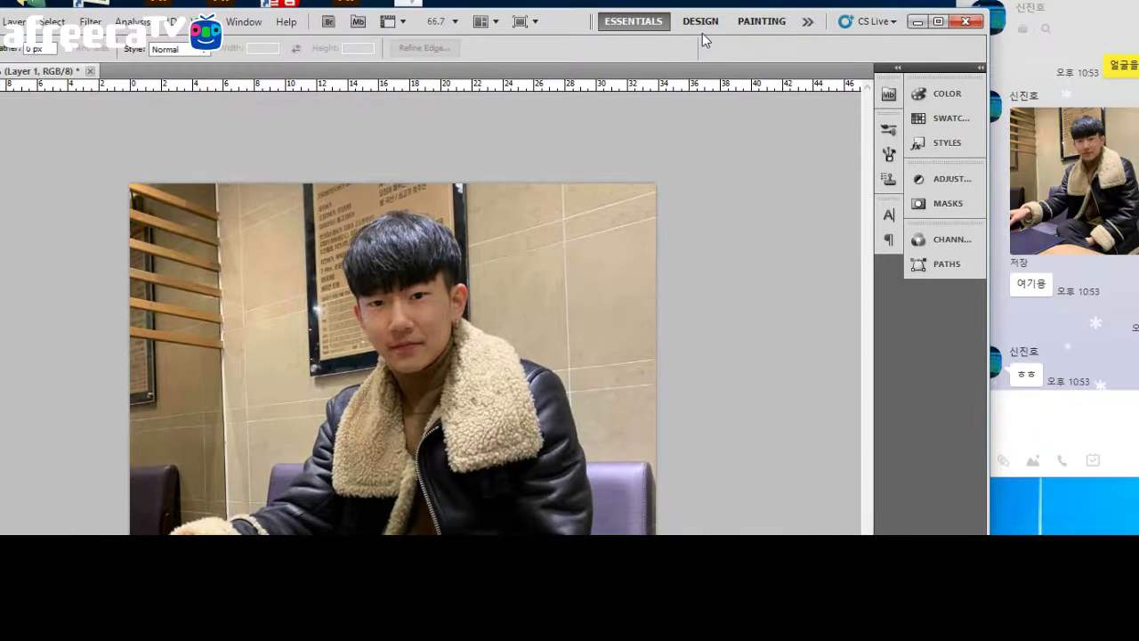
# Show the Layers panel beside the canvas, flatten Layer 1 into Background, and add an empty layer.
pyautogui.moveTo(702, 39); pyautogui.dragTo(642, 80)
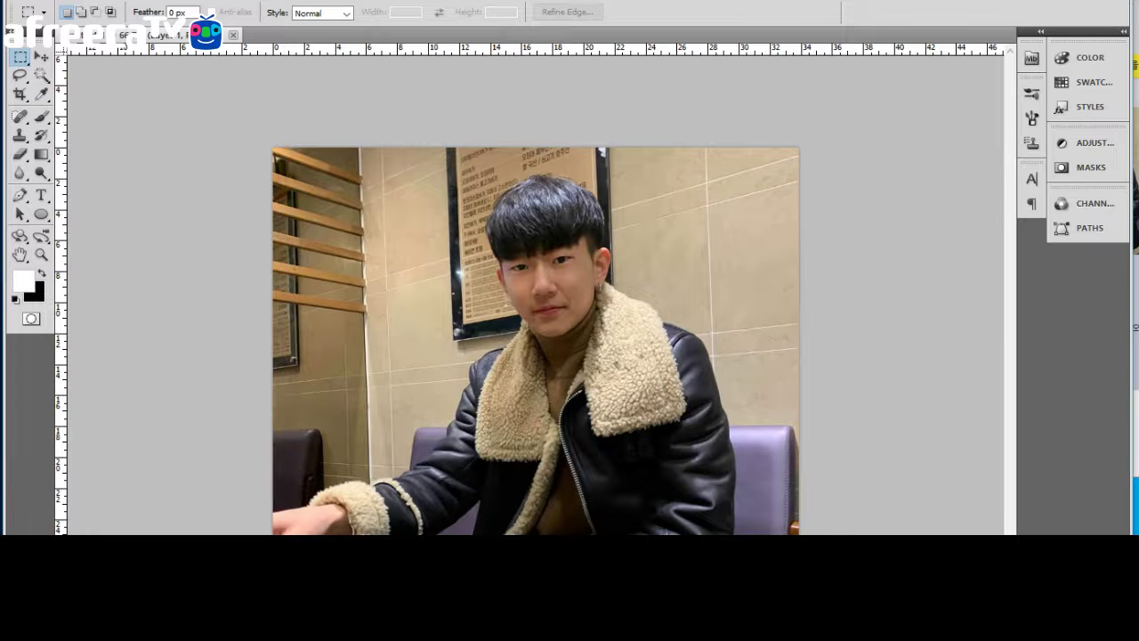
pyautogui.click(383, 1)
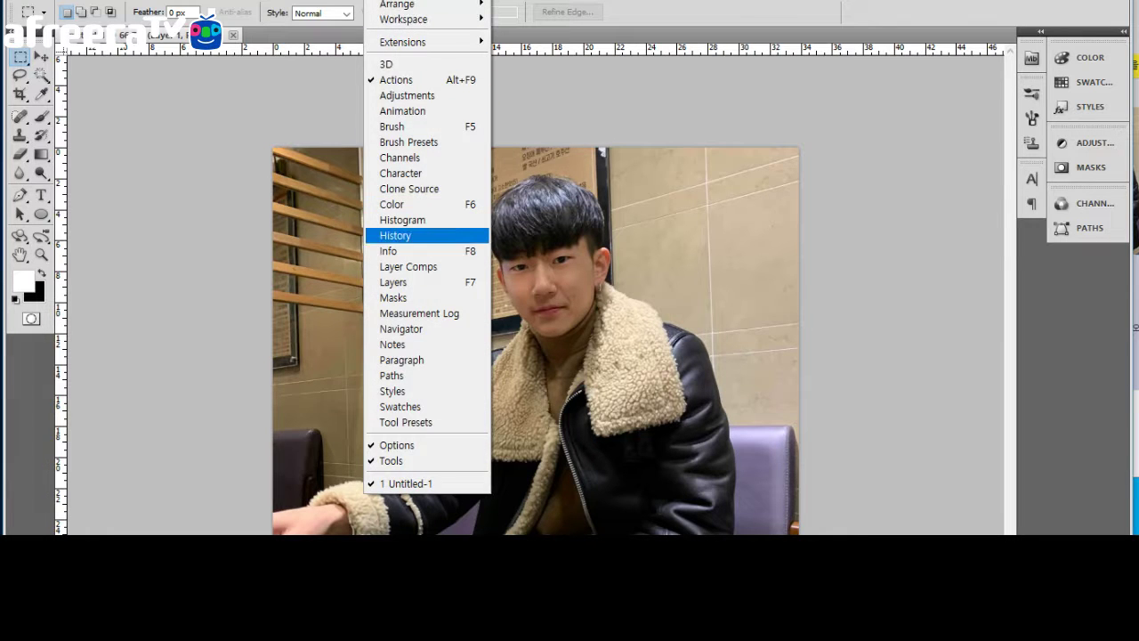
pyautogui.click(393, 282)
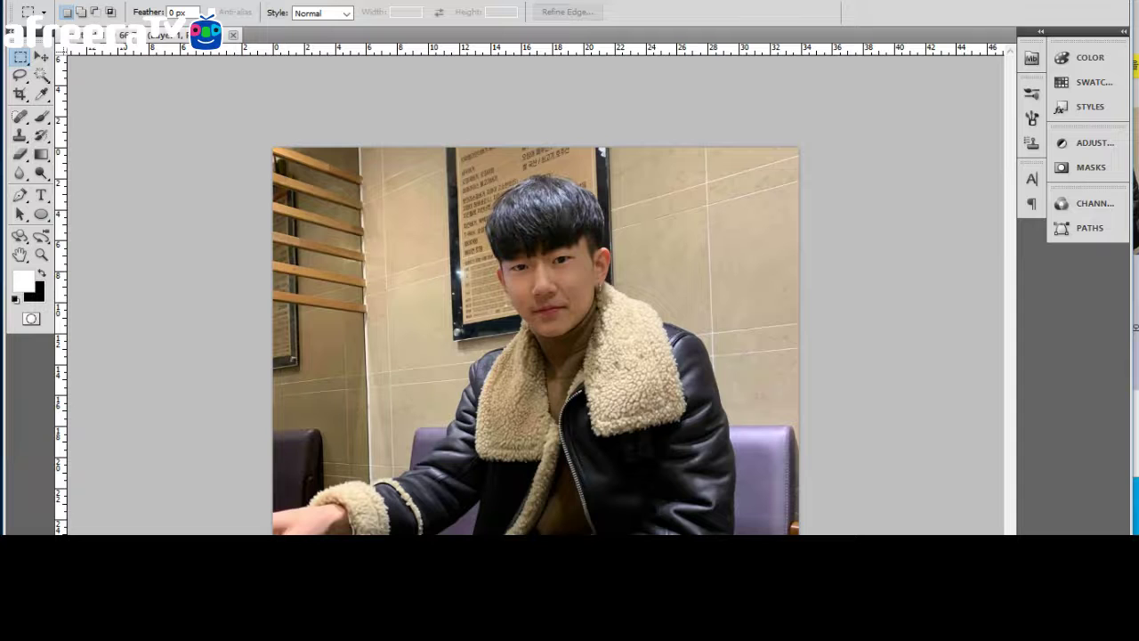
pyautogui.moveTo(1050, 242); pyautogui.dragTo(811, 194)
pyautogui.rightClick(921, 270)
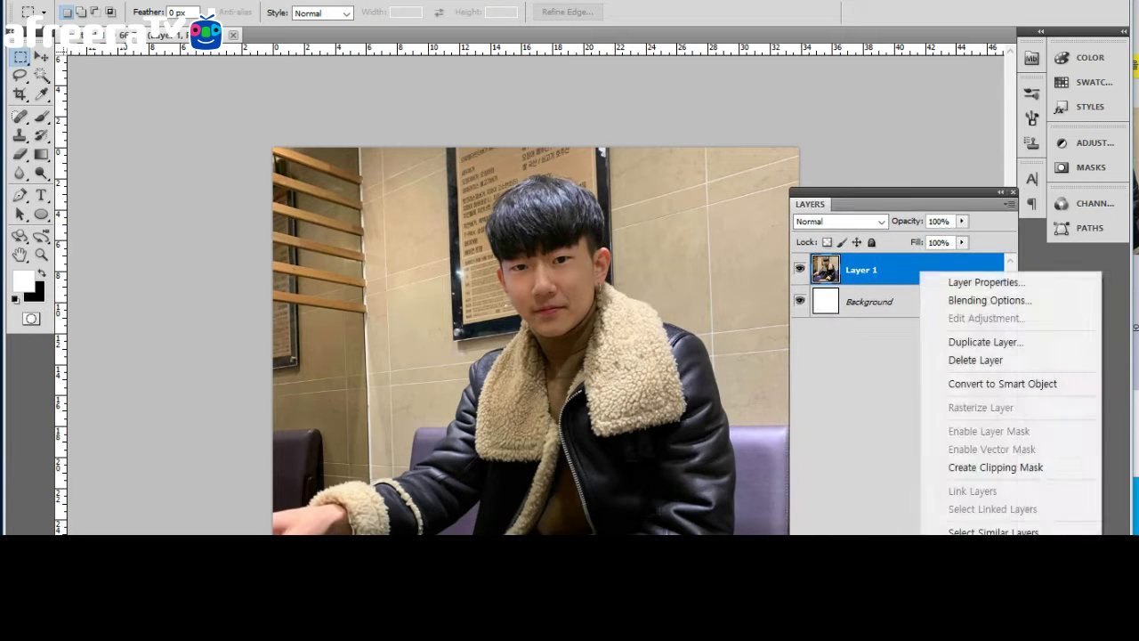
pyautogui.click(988, 614)
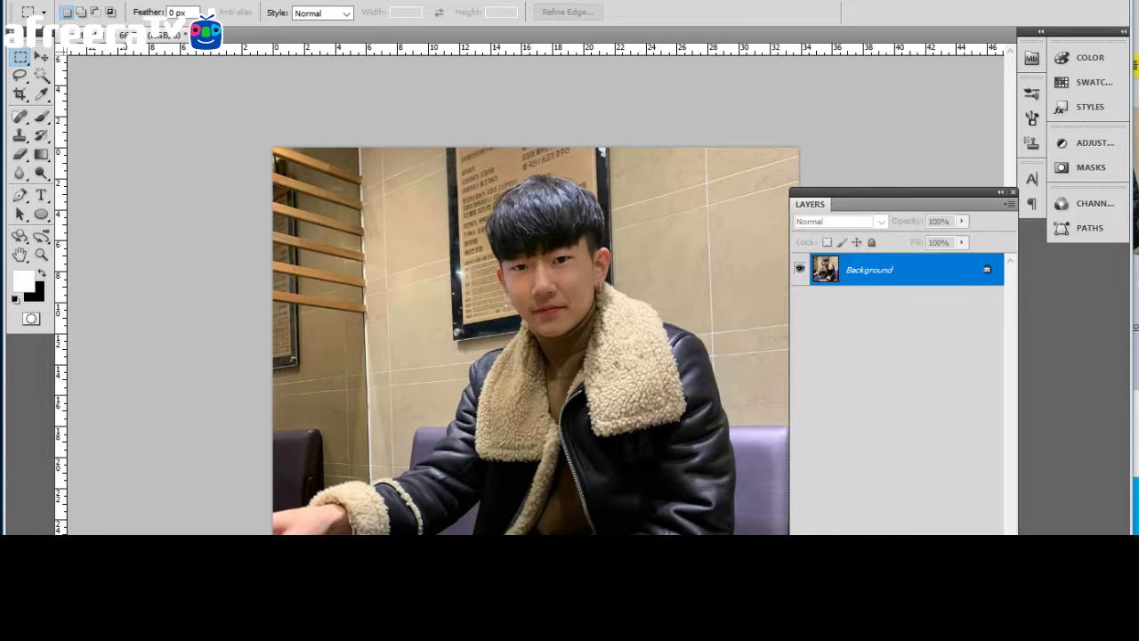
pyautogui.hotkey('ctrl', 'z')
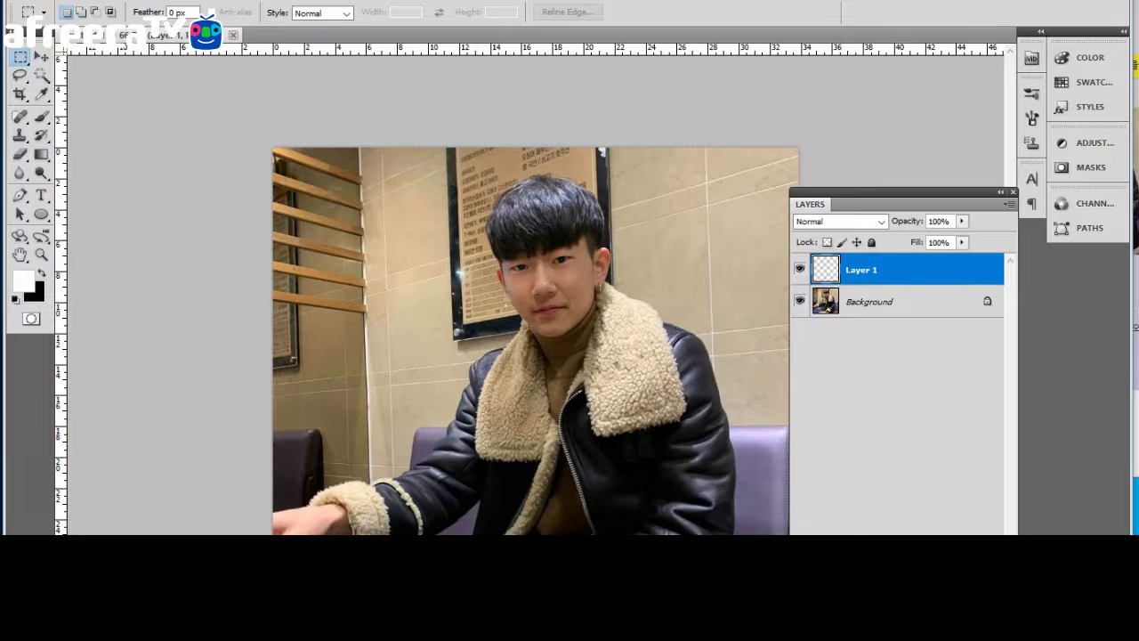
# Set pure red as foreground and paint over the hair with a 54 px brush.
pyautogui.click(22, 281)
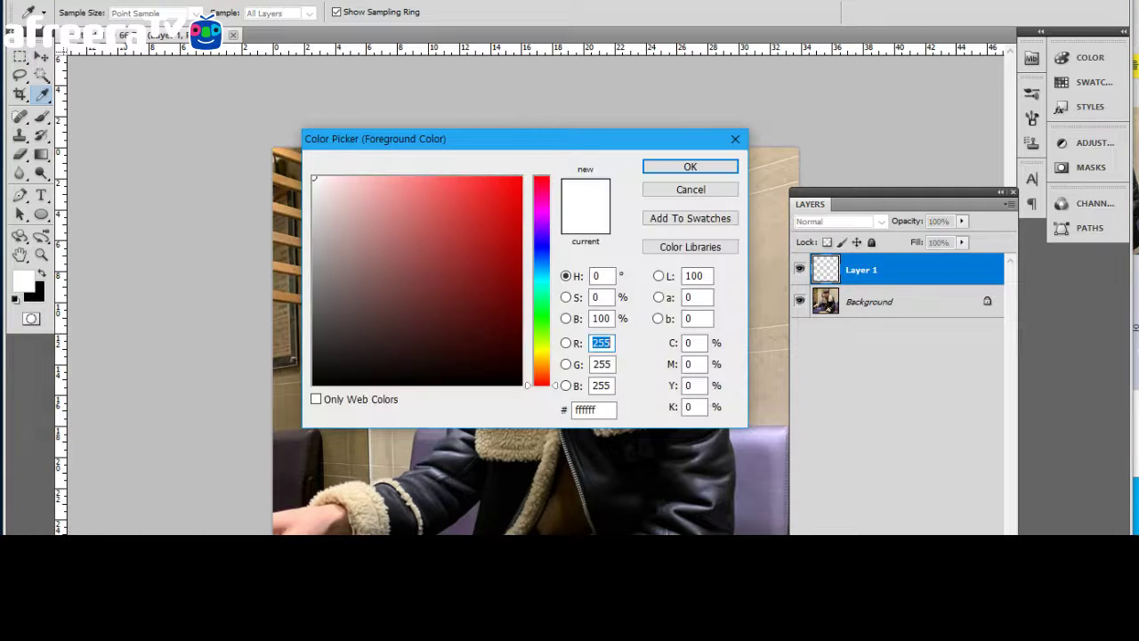
pyautogui.click(523, 177)
pyautogui.click(690, 166)
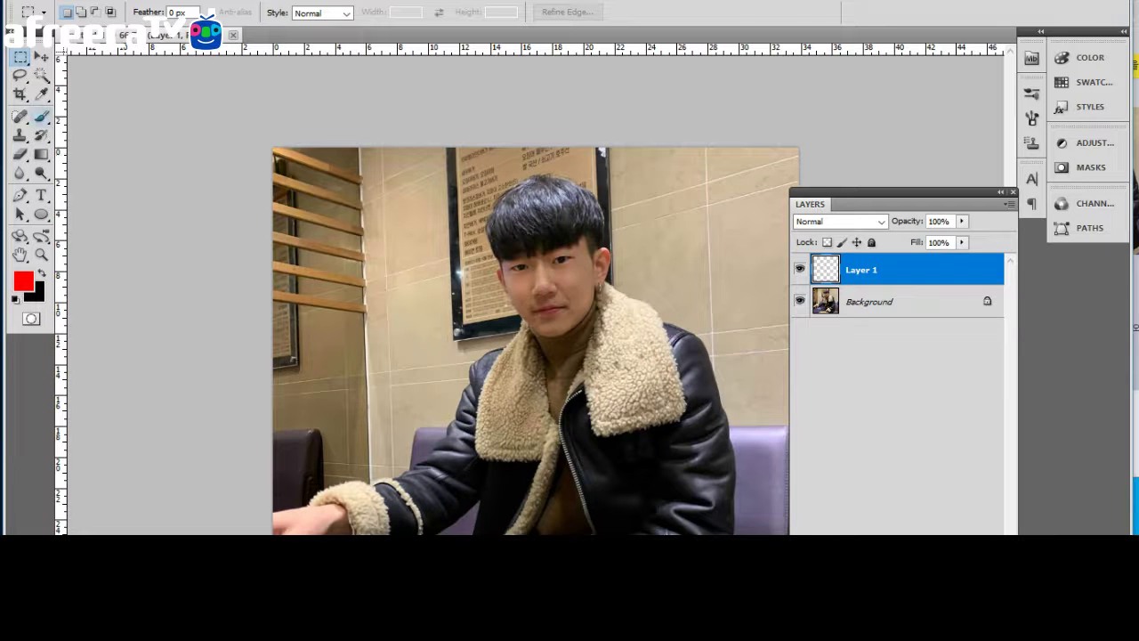
pyautogui.click(41, 117)
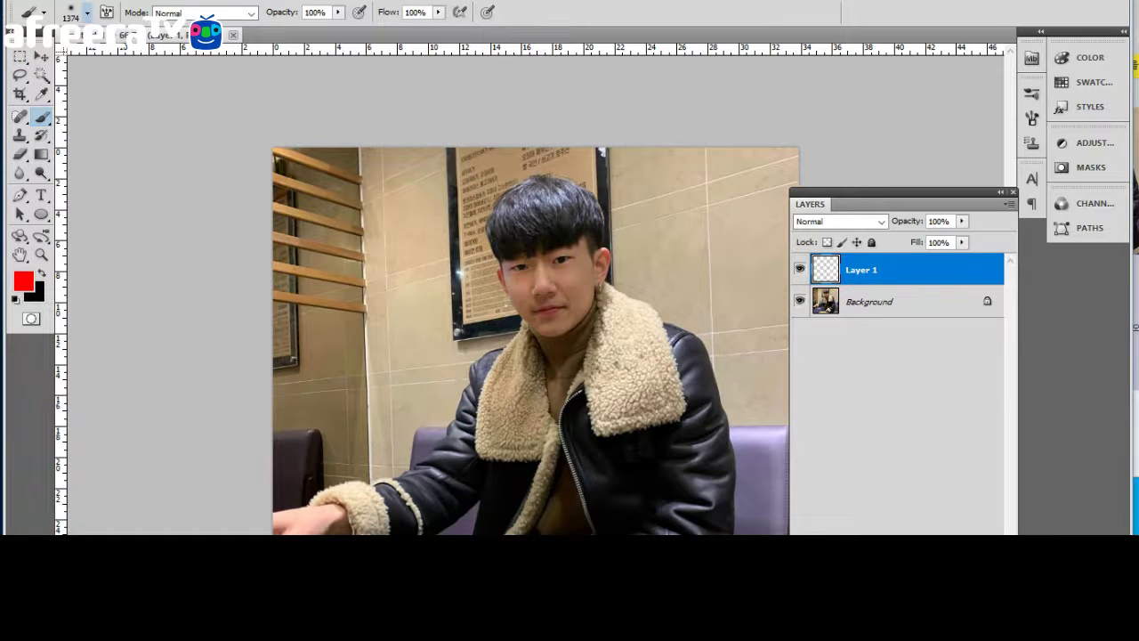
pyautogui.click(86, 12)
pyautogui.write('25')
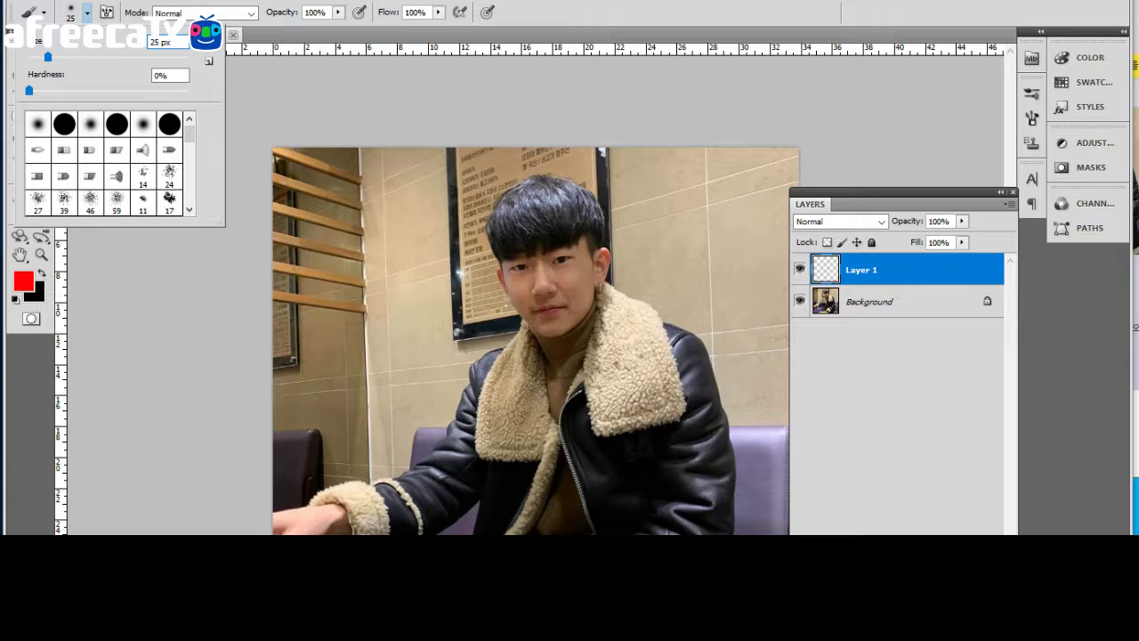
pyautogui.moveTo(48, 56); pyautogui.dragTo(70, 57)
pyautogui.press('Return')
pyautogui.moveTo(538, 209)
pyautogui.mouseDown()
pyautogui.moveTo(521, 183)
pyautogui.moveTo(506, 210)
pyautogui.moveTo(529, 328)
pyautogui.moveTo(518, 360)
pyautogui.moveTo(481, 383)
pyautogui.moveTo(456, 425)
pyautogui.moveTo(693, 372)
pyautogui.moveTo(699, 354)
pyautogui.moveTo(605, 294)
pyautogui.moveTo(594, 205)
pyautogui.moveTo(570, 185)
pyautogui.moveTo(543, 182)
pyautogui.moveTo(527, 204)
pyautogui.moveTo(534, 283)
pyautogui.mouseUp()
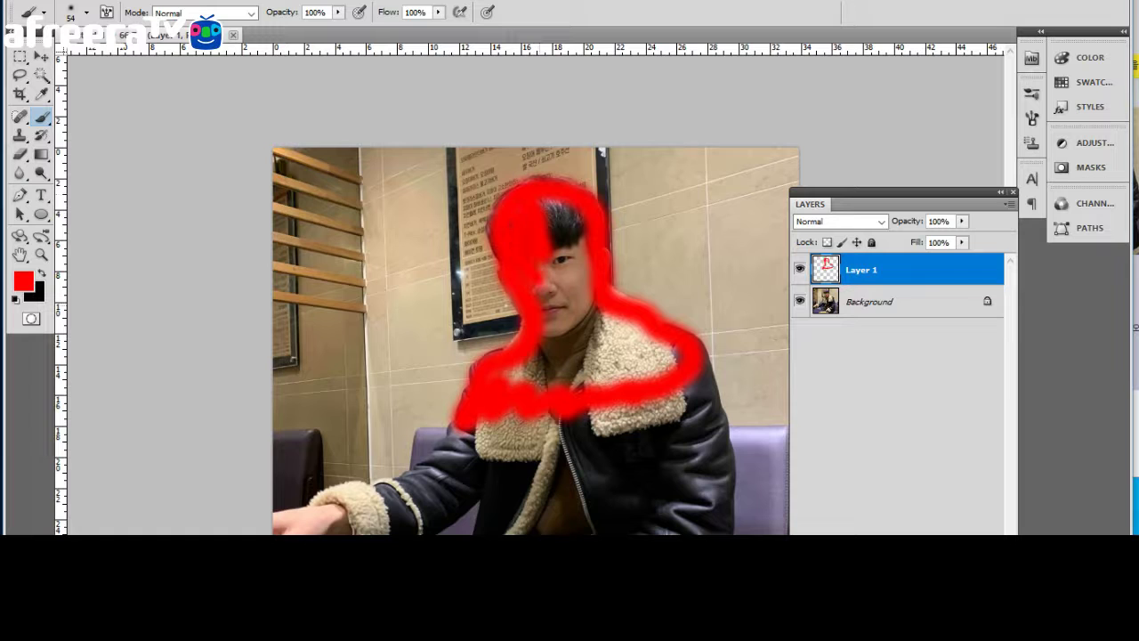
# With an 83 px brush, paint red over the face, collar and right shoulder.
pyautogui.click(86, 12)
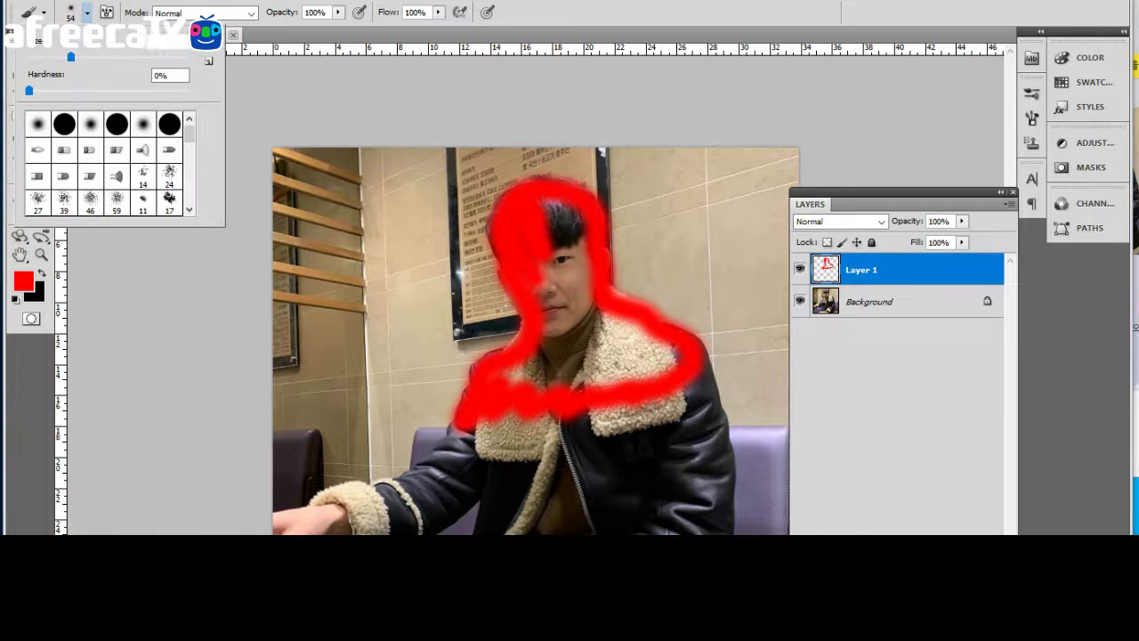
pyautogui.press('Return')
pyautogui.moveTo(560, 339); pyautogui.dragTo(552, 263)
pyautogui.moveTo(570, 222)
pyautogui.mouseDown()
pyautogui.moveTo(605, 320)
pyautogui.moveTo(598, 351)
pyautogui.moveTo(560, 249)
pyautogui.mouseUp()
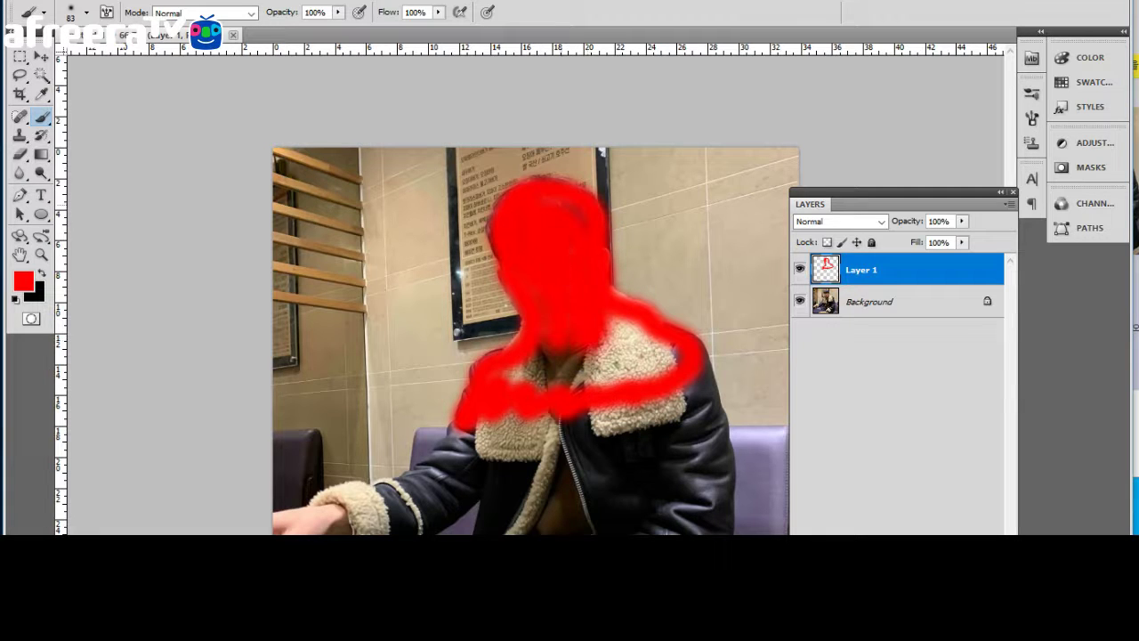
pyautogui.moveTo(612, 318)
pyautogui.mouseDown()
pyautogui.moveTo(611, 347)
pyautogui.moveTo(521, 378)
pyautogui.moveTo(545, 349)
pyautogui.mouseUp()
pyautogui.moveTo(571, 389)
pyautogui.mouseDown()
pyautogui.moveTo(614, 365)
pyautogui.moveTo(654, 360)
pyautogui.moveTo(675, 325)
pyautogui.mouseUp()
pyautogui.moveTo(601, 353); pyautogui.dragTo(636, 360)
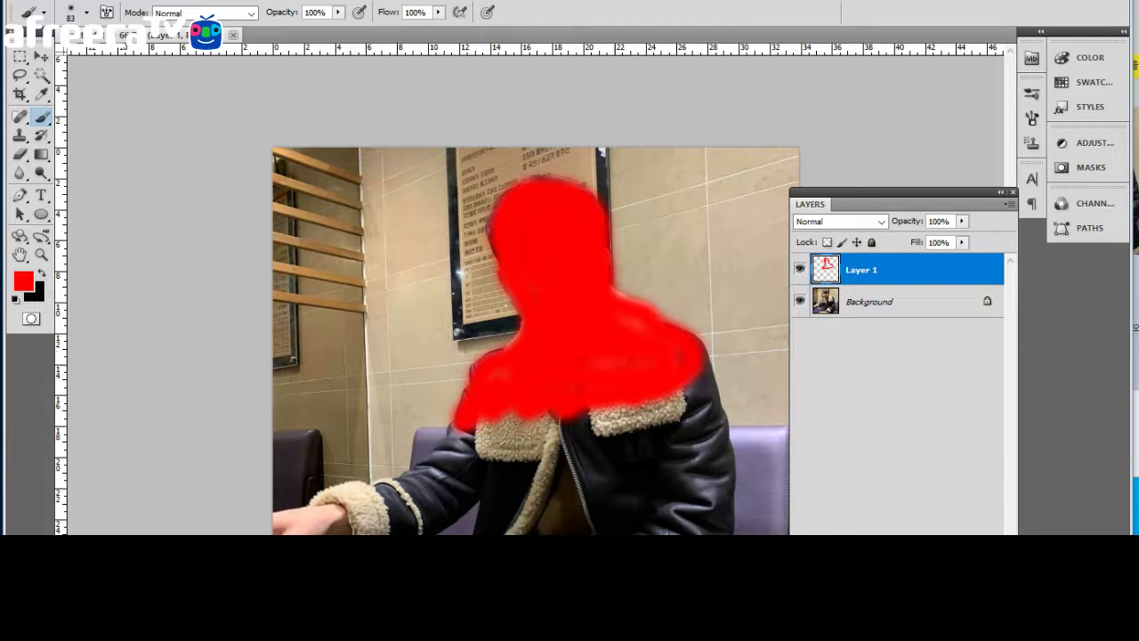
# Crop the canvas tighter around the man, trimming the left side and bottom.
pyautogui.click(19, 95)
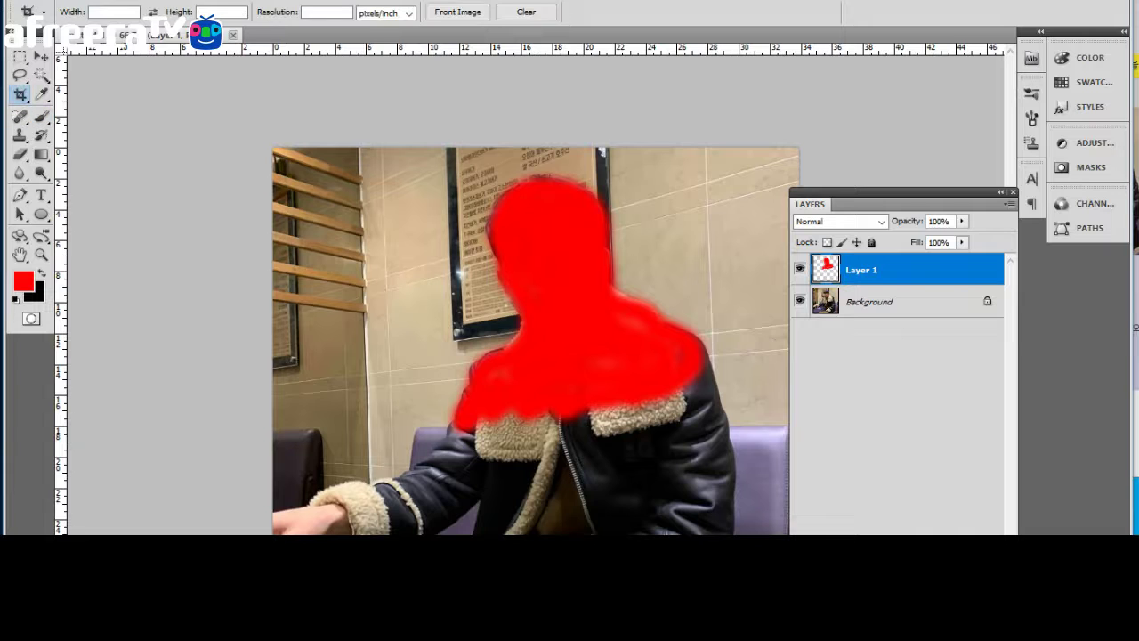
pyautogui.moveTo(579, 443); pyautogui.dragTo(767, 509)
pyautogui.press('Escape')
pyautogui.moveTo(394, 149); pyautogui.dragTo(782, 514)
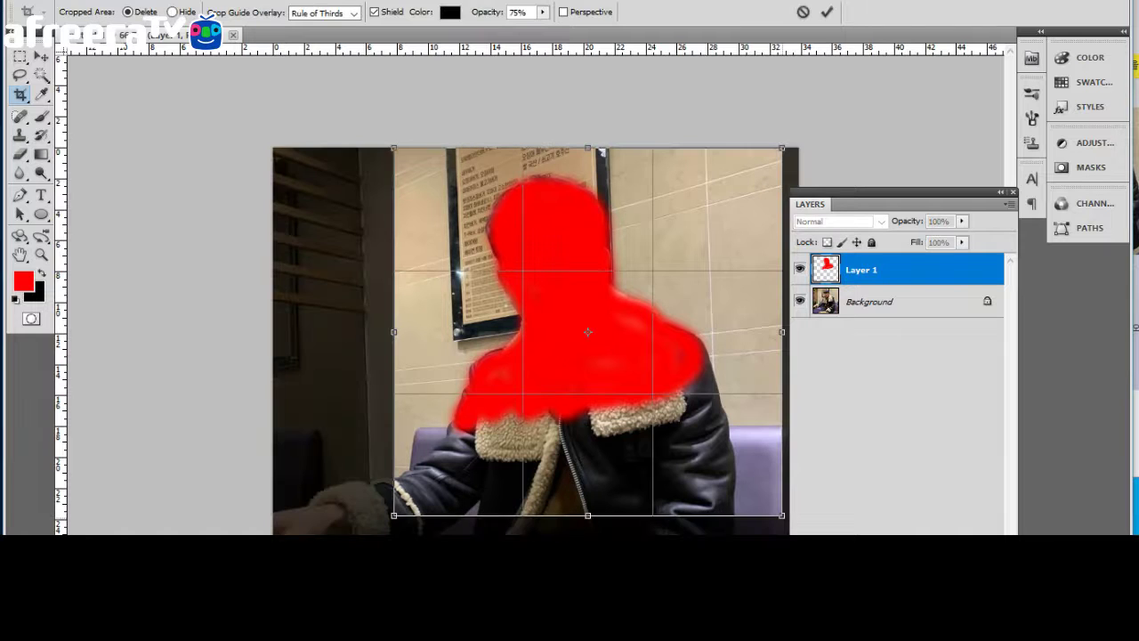
pyautogui.press('Return')
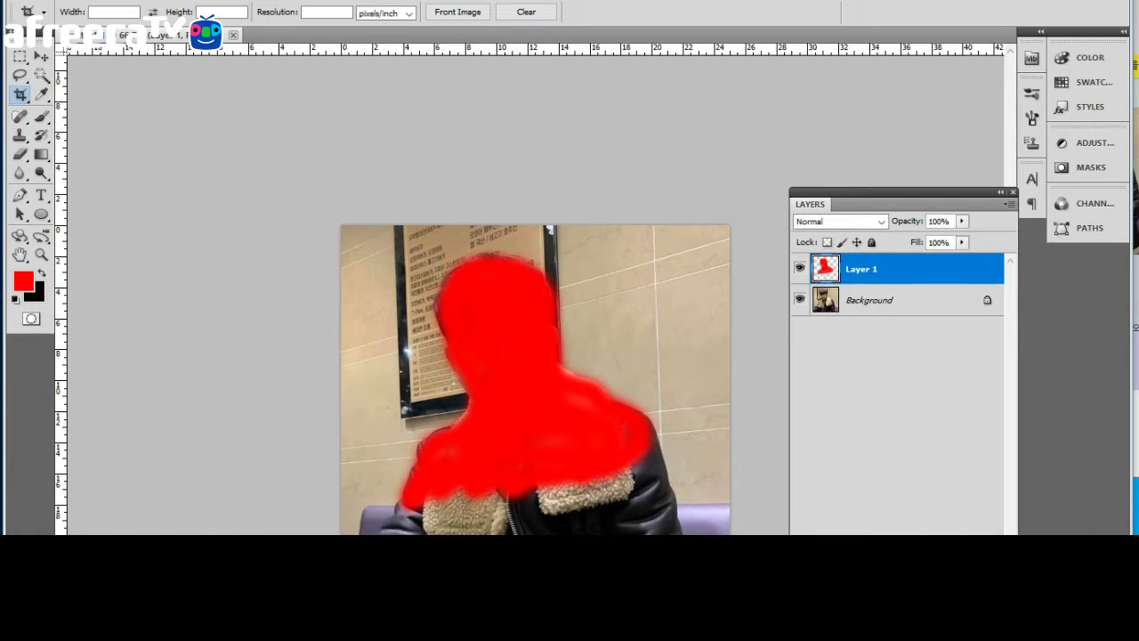
# Rename the red paint layer from Layer 1 to 'brush'.
pyautogui.doubleClick(861, 269)
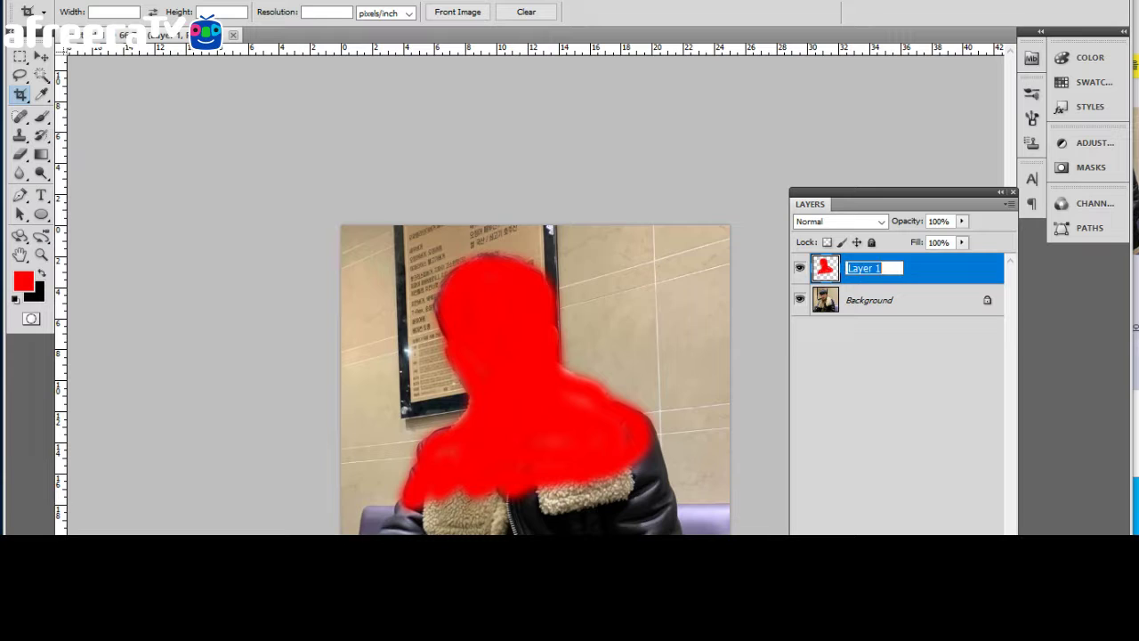
pyautogui.write('b')
pyautogui.write('rush')
pyautogui.press('Return')
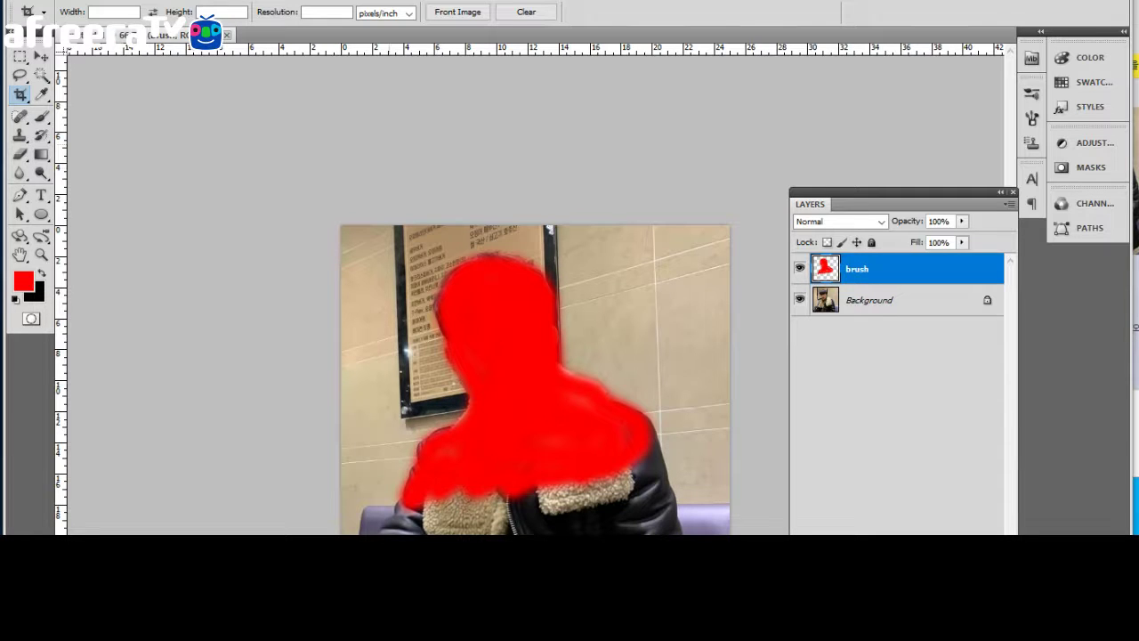
# Resample the image to 2000 pixels wide in Image Size.
pyautogui.hotkey('alt', 'i')
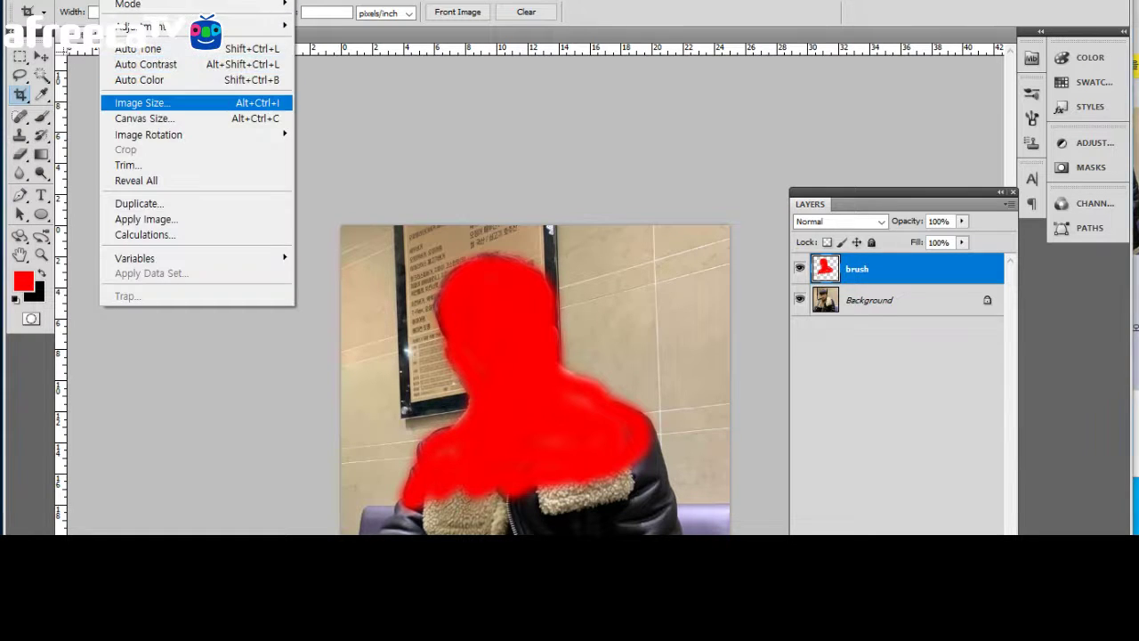
pyautogui.press('Return')
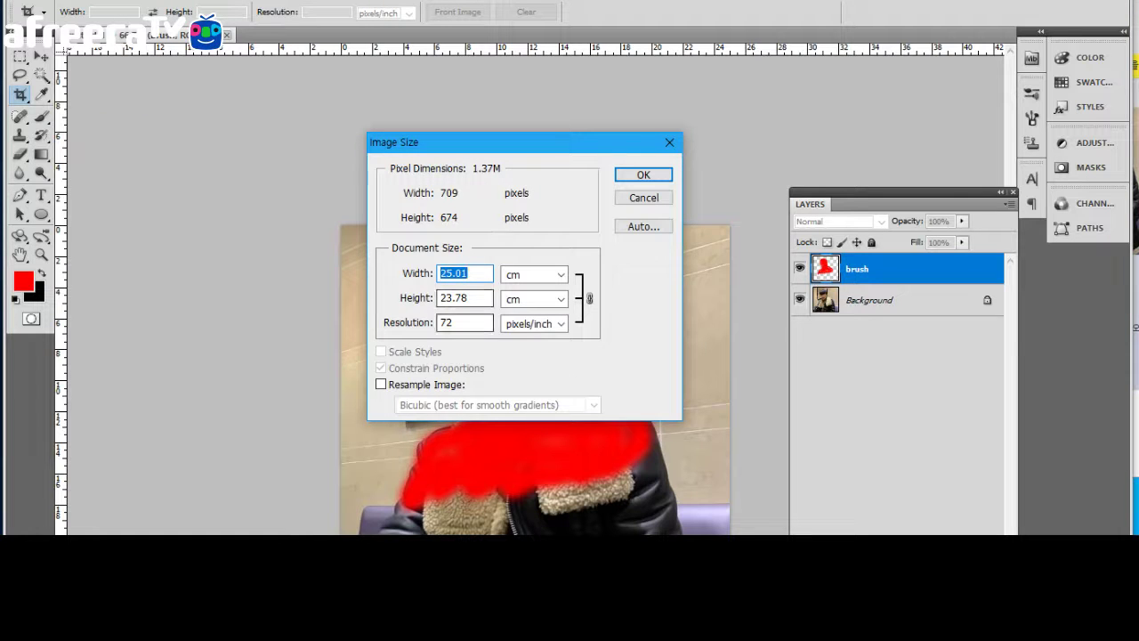
pyautogui.hotkey('alt', 'i')
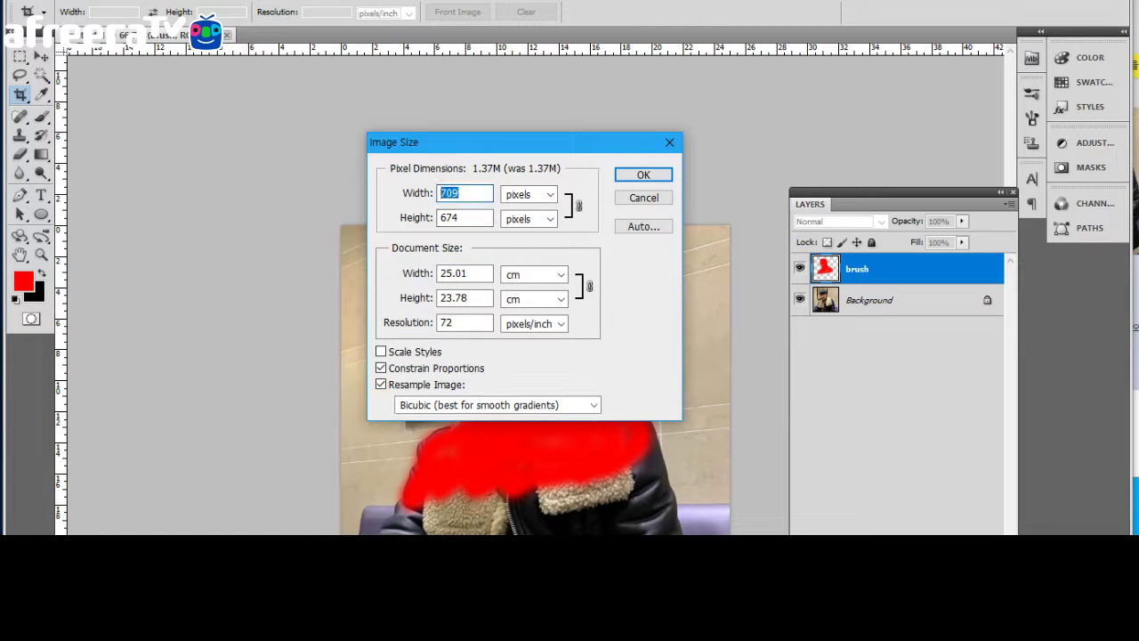
pyautogui.write('2555')
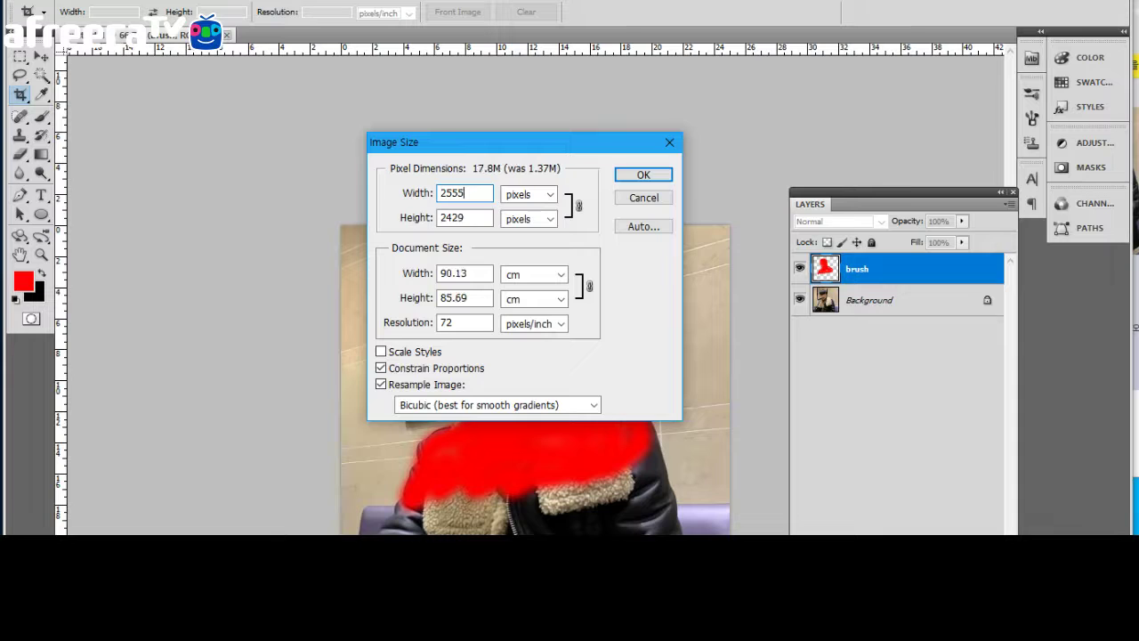
pyautogui.press('BackSpace')
pyautogui.press('BackSpace')
pyautogui.press('BackSpace')
pyautogui.press('BackSpace')
pyautogui.write('2')
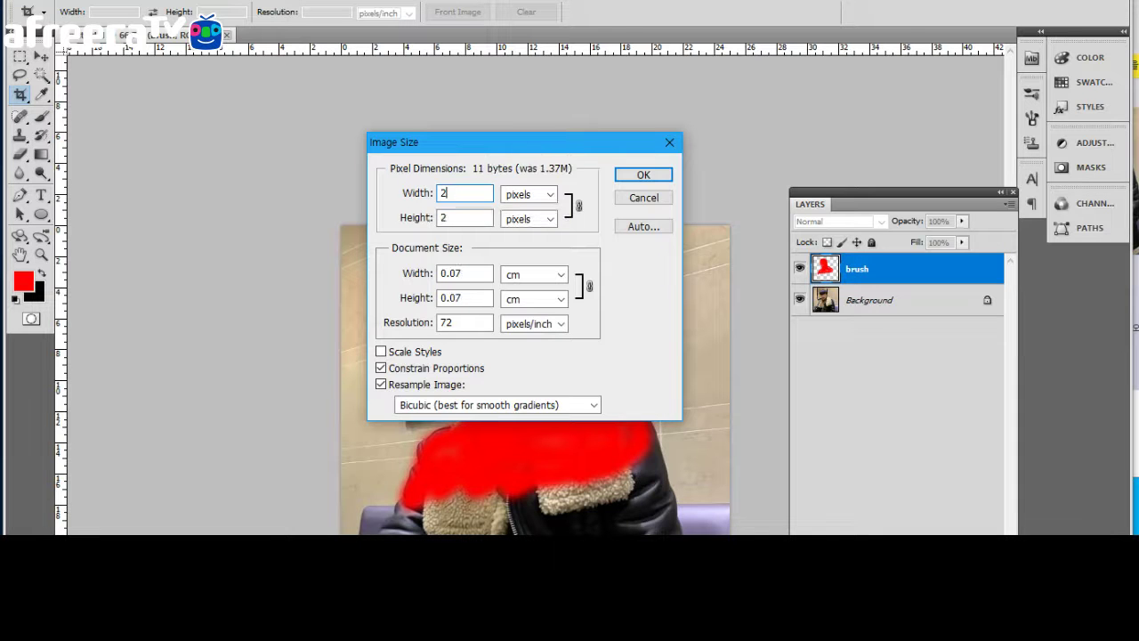
pyautogui.write('000')
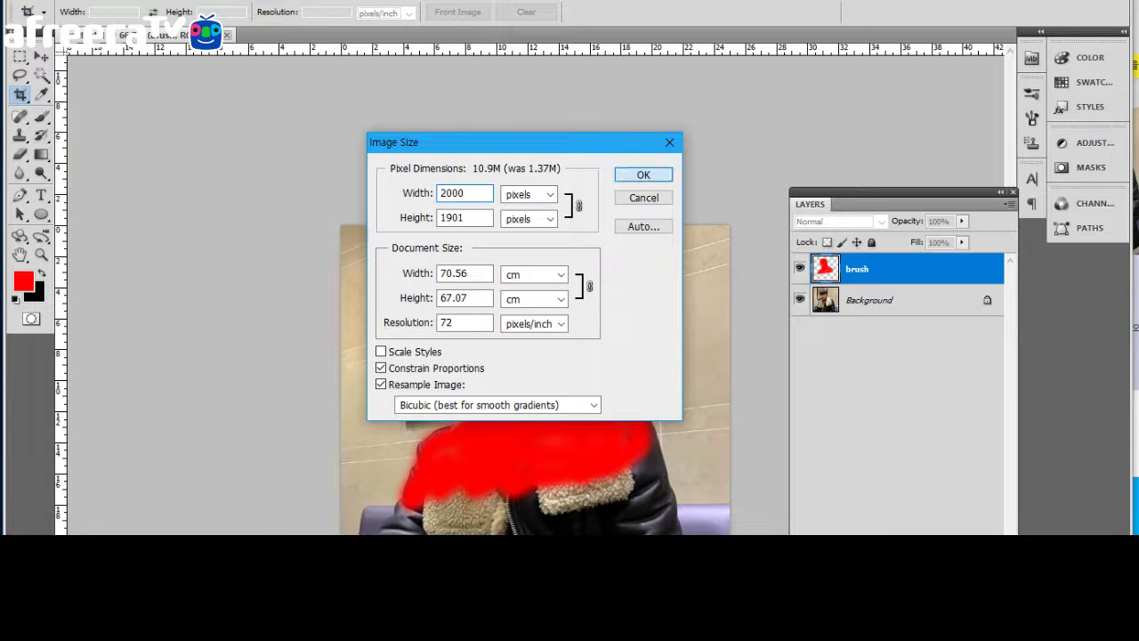
pyautogui.press('Return')
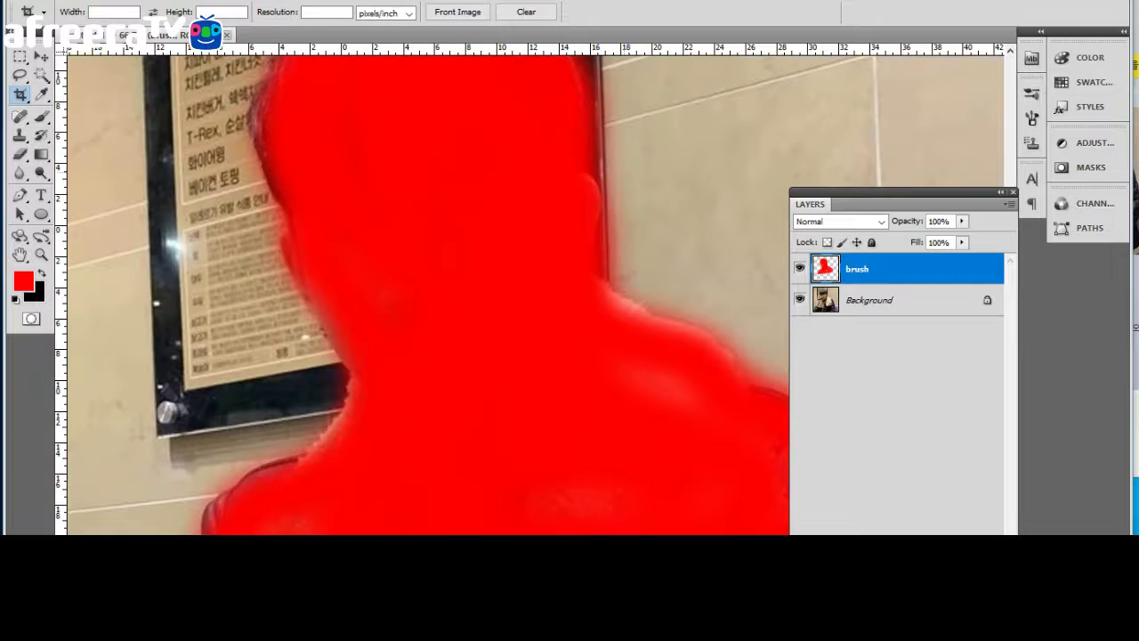
# Zoom out, add a new empty layer above Background, and hide the brush layer.
pyautogui.press('h')
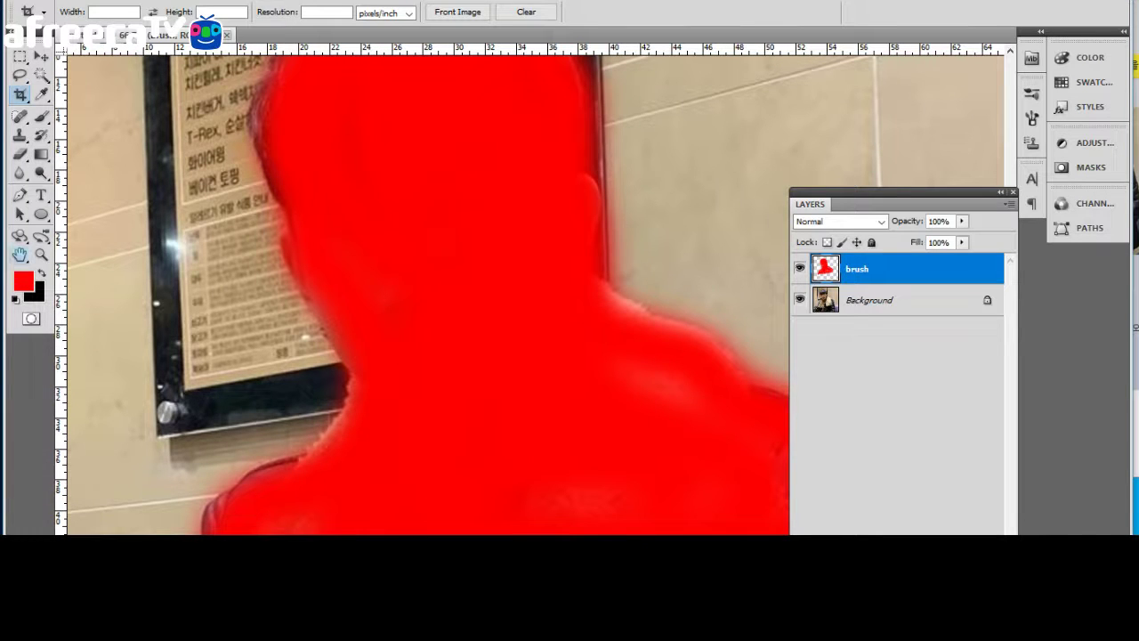
pyautogui.hotkey('ctrl', '-')
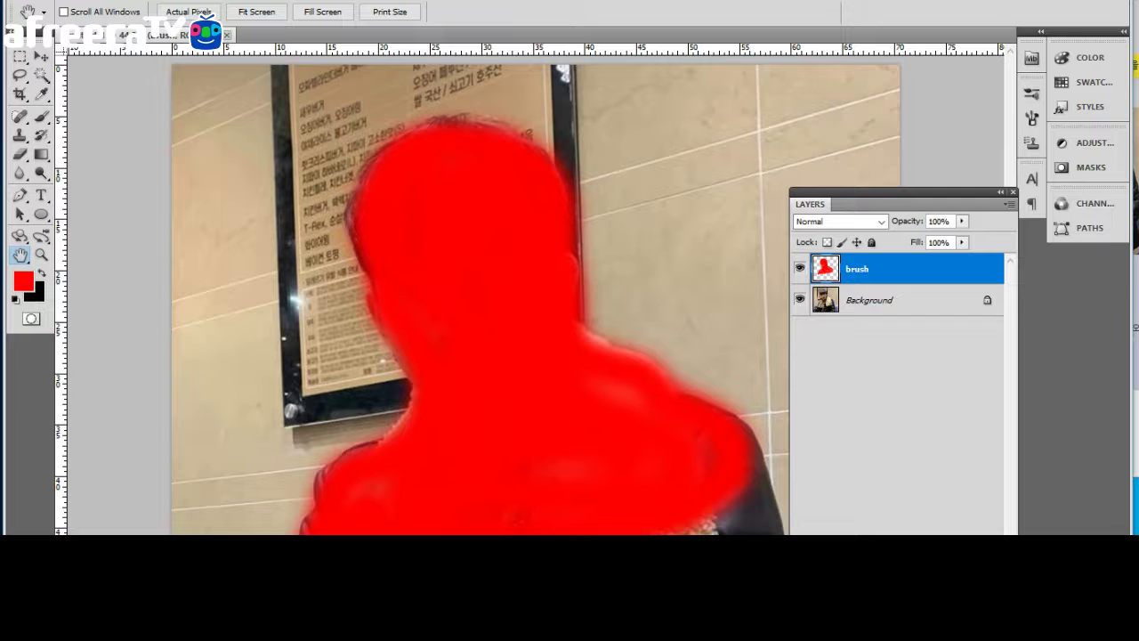
pyautogui.click(869, 300)
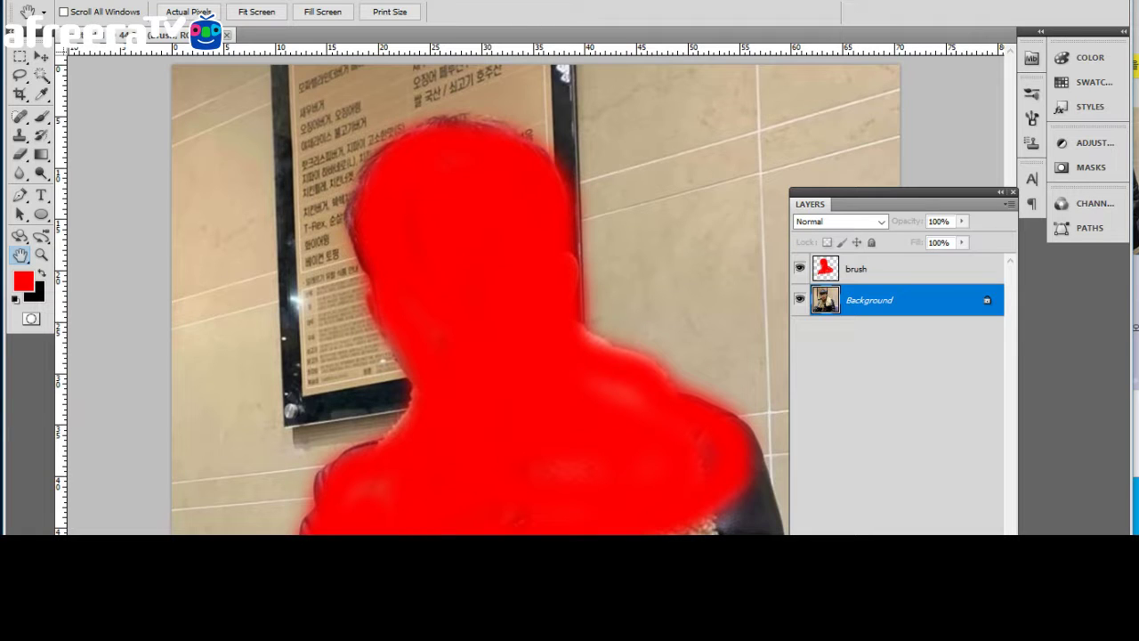
pyautogui.hotkey('ctrl', 'shift', 'alt', 'n')
pyautogui.click(799, 268)
# Name the new layer Extract, duplicate it six times, and merge the copies into one layer.
pyautogui.write('Extract')
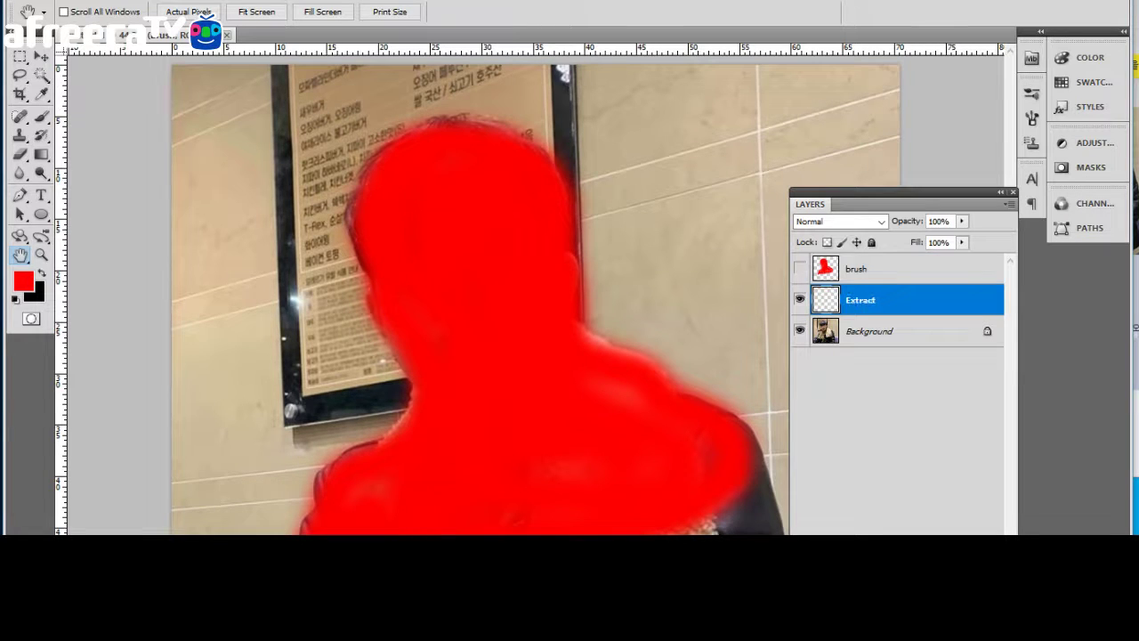
pyautogui.hotkey('ctrl', 'j')
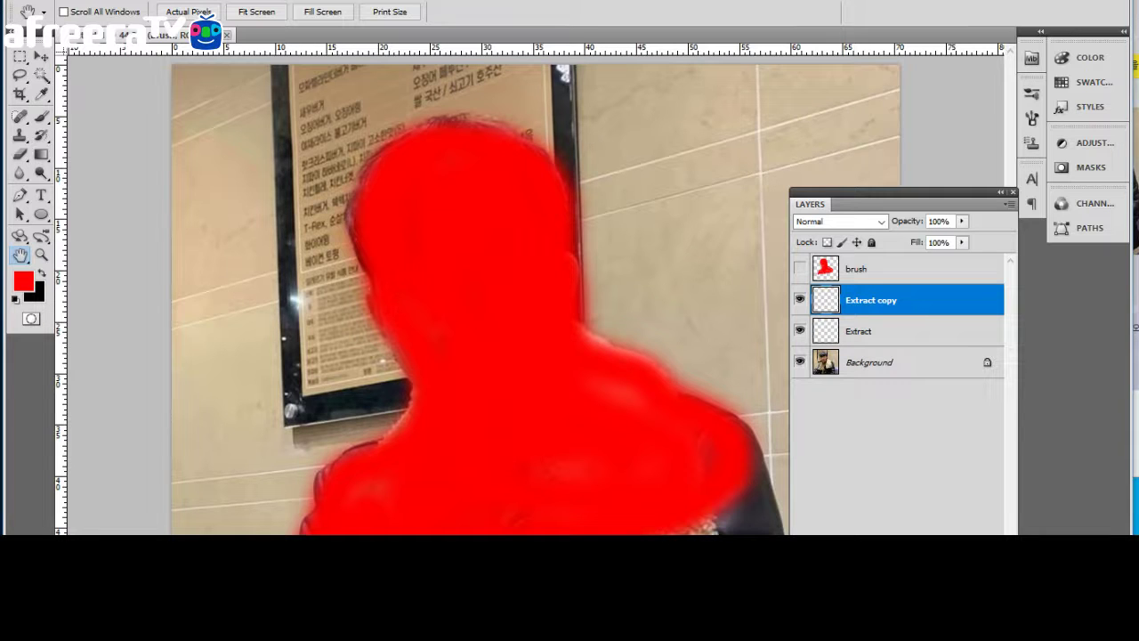
pyautogui.hotkey('ctrl', 'j')
pyautogui.hotkey('ctrl', 'j')
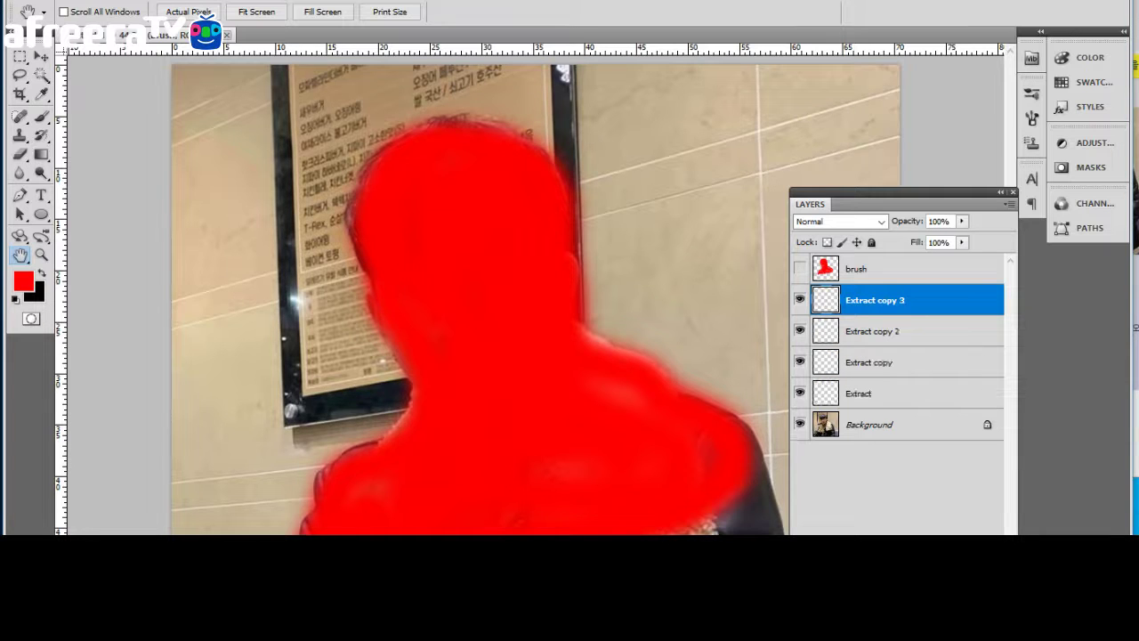
pyautogui.hotkey('ctrl', 'j')
pyautogui.hotkey('ctrl', 'j')
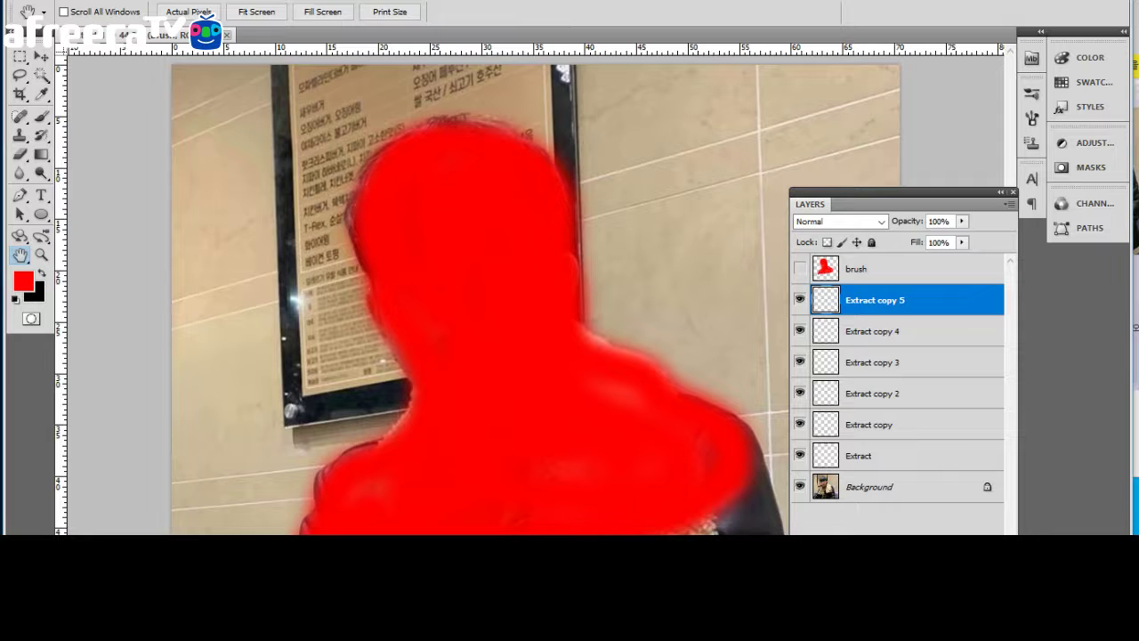
pyautogui.hotkey('ctrl', 'j')
pyautogui.hotkey('ctrl', 'j')
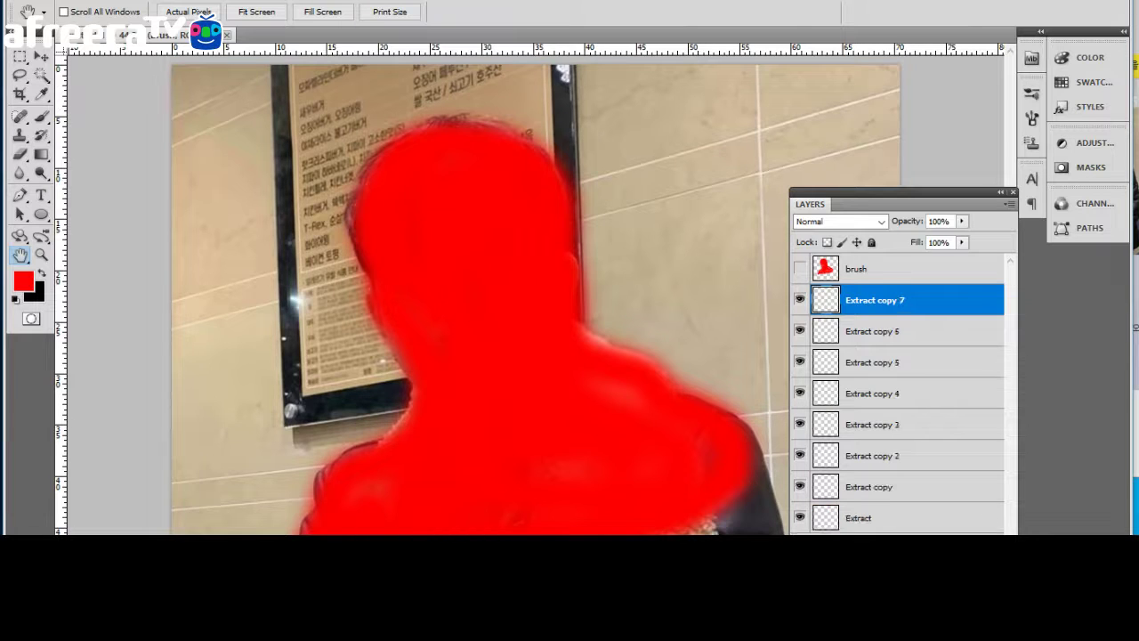
pyautogui.hotkey('ctrl', 'j')
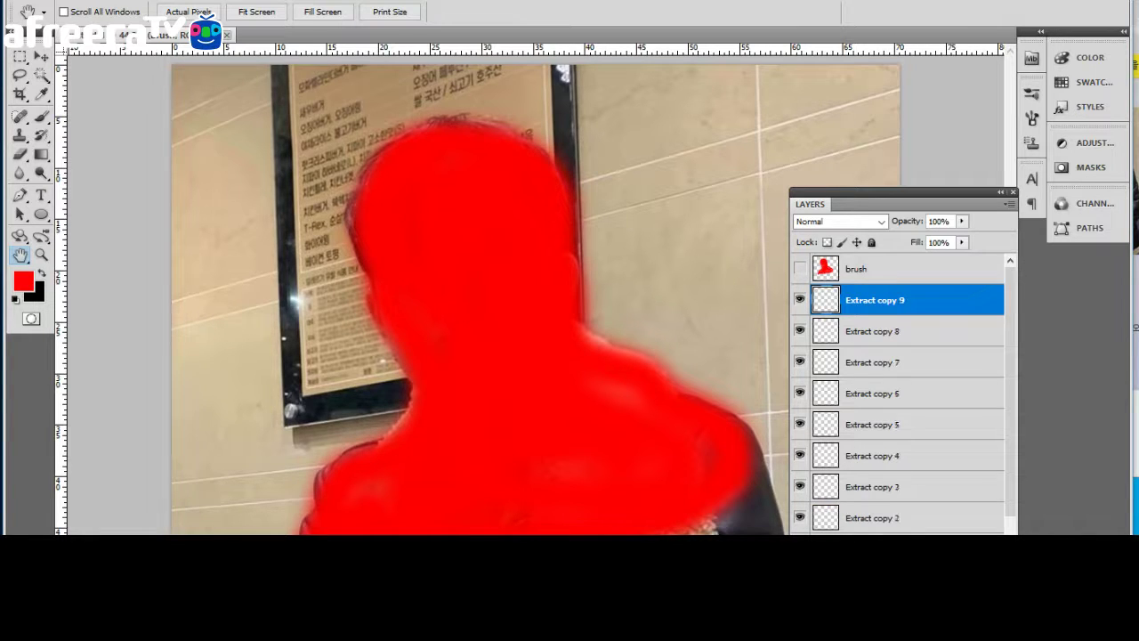
pyautogui.hotkey('ctrl', 'j')
pyautogui.hotkey('ctrl', 'j')
pyautogui.hotkey('ctrl', 'alt', 'a')
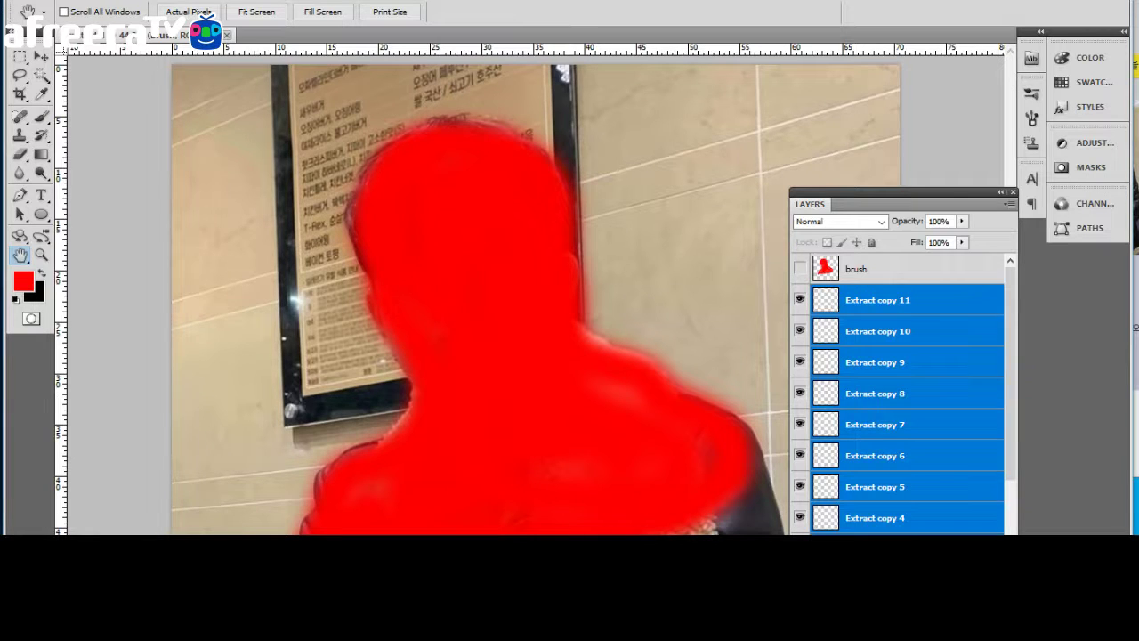
pyautogui.hotkey('ctrl', 'e')
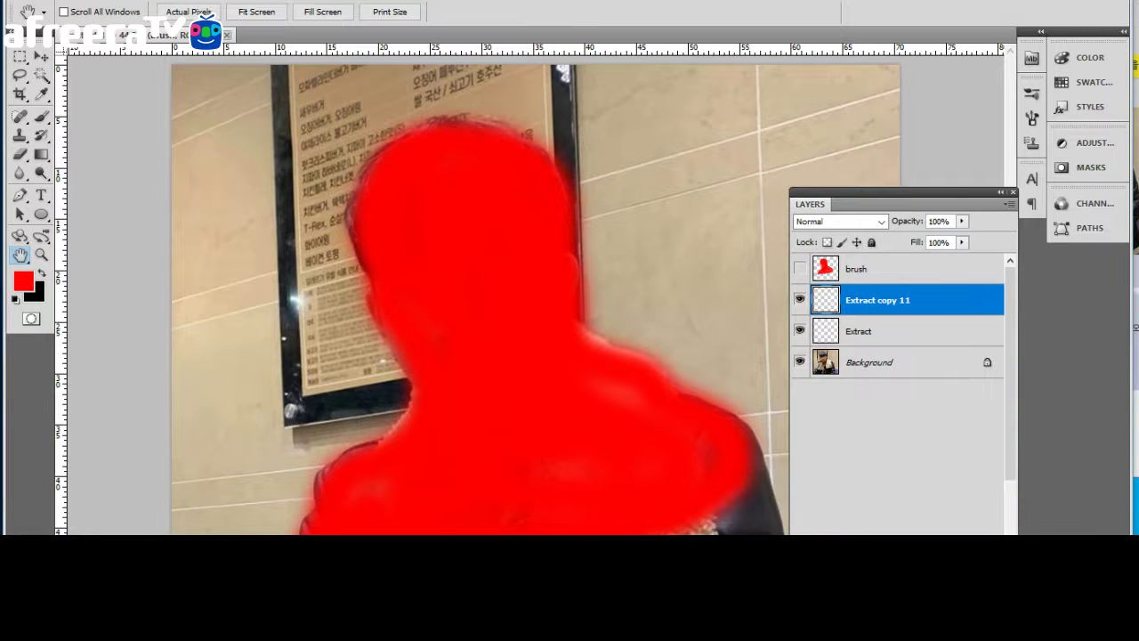
# Duplicate the merged copy again and merge Extract copy 11 through 17 into Extract copy 17.
pyautogui.hotkey('ctrl', 'j')
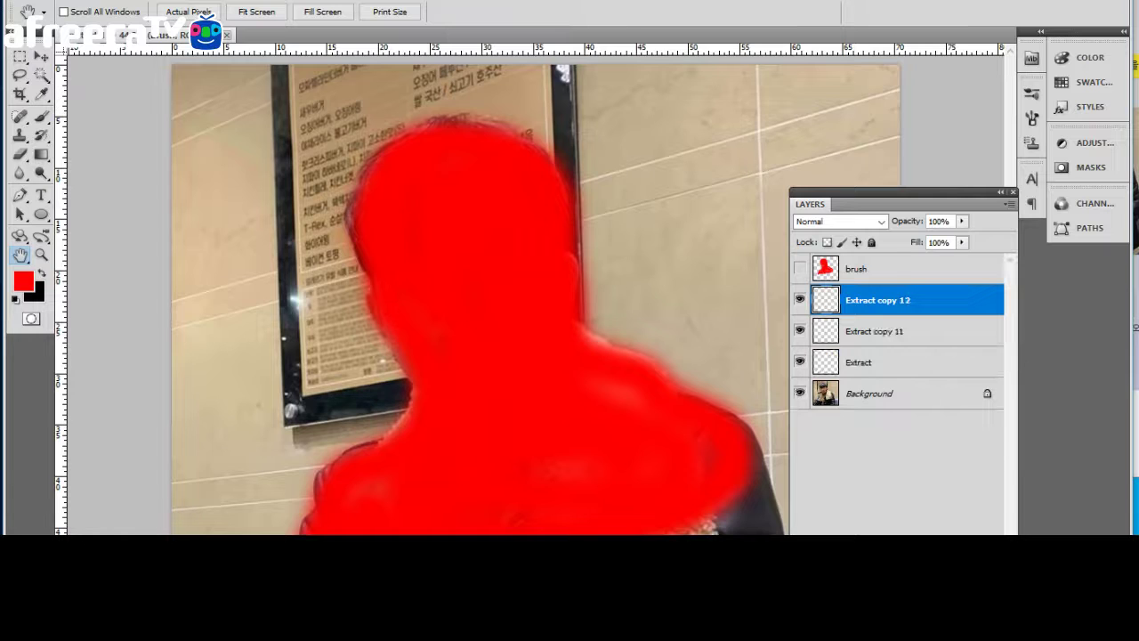
pyautogui.hotkey('ctrl', 'j')
pyautogui.hotkey('ctrl', 'j')
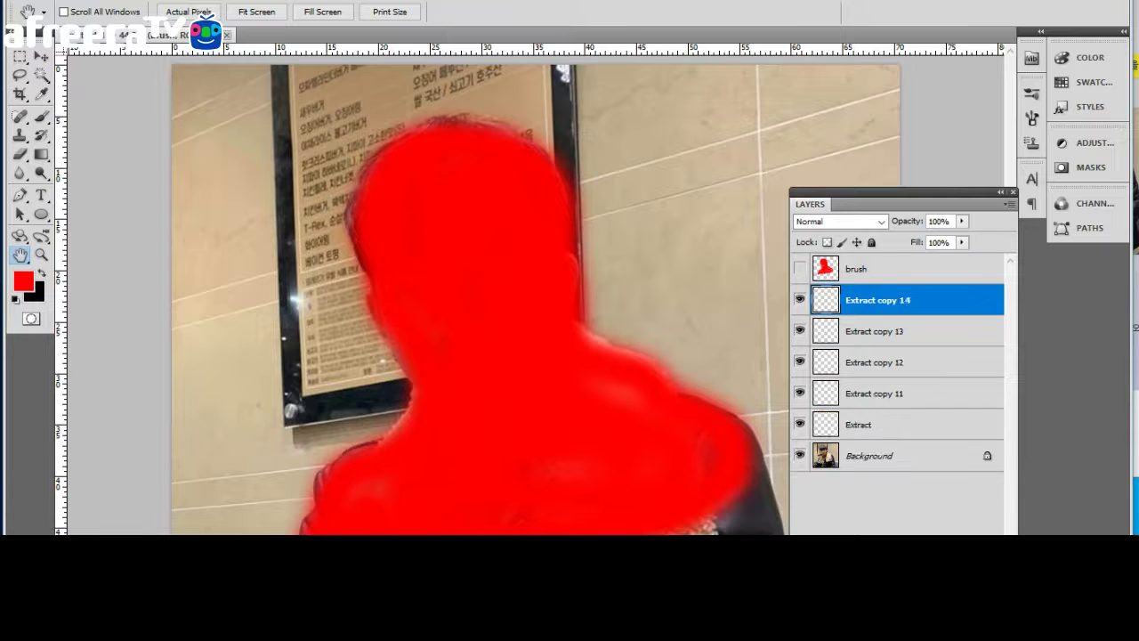
pyautogui.hotkey('ctrl', 'j')
pyautogui.hotkey('ctrl', 'j')
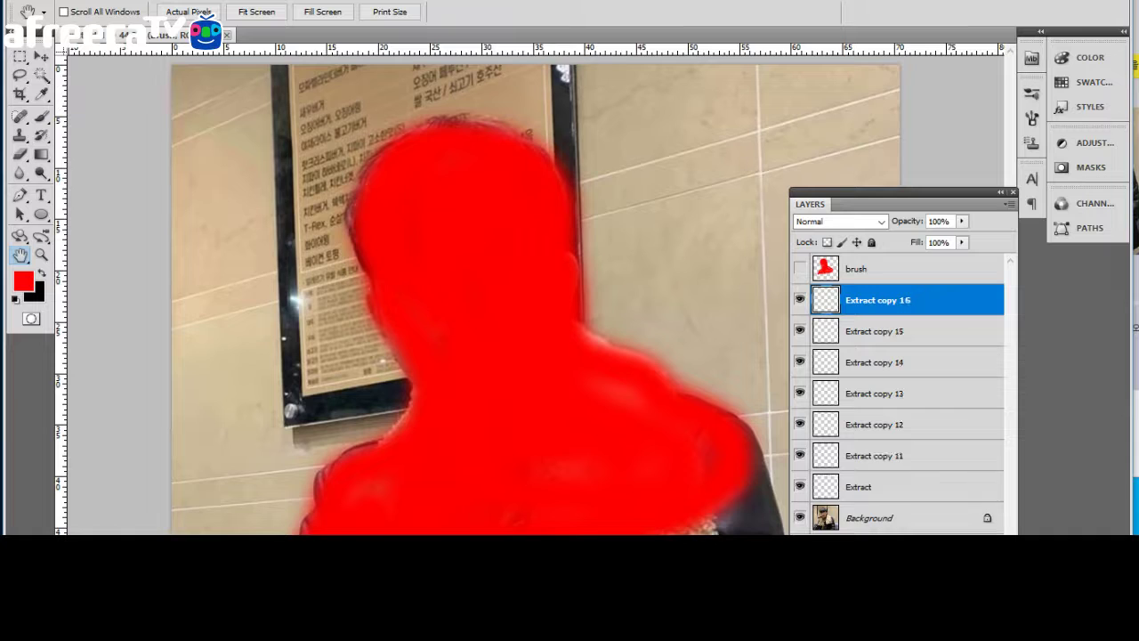
pyautogui.hotkey('ctrl', 'j')
pyautogui.keyDown('shift'); pyautogui.click(878, 487); pyautogui.keyUp('shift')
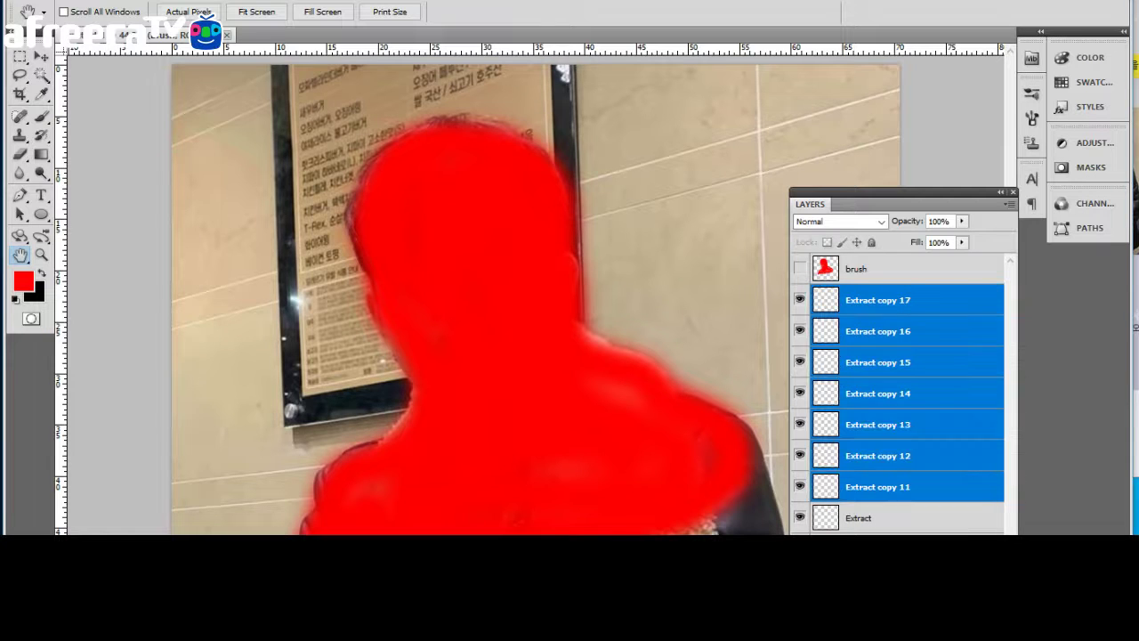
pyautogui.hotkey('ctrl', 'e')
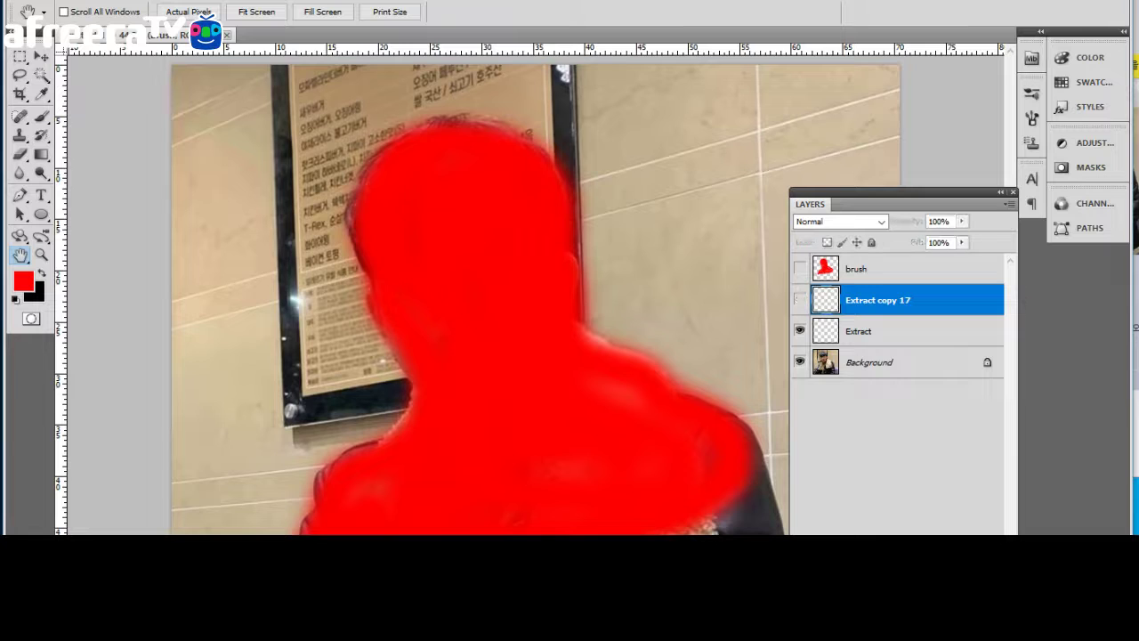
# Hide Extract copy 17 and build WC_1 and WC_2 from Extract, continuing past the missing-brush alerts.
pyautogui.click(799, 300)
pyautogui.click(860, 331)
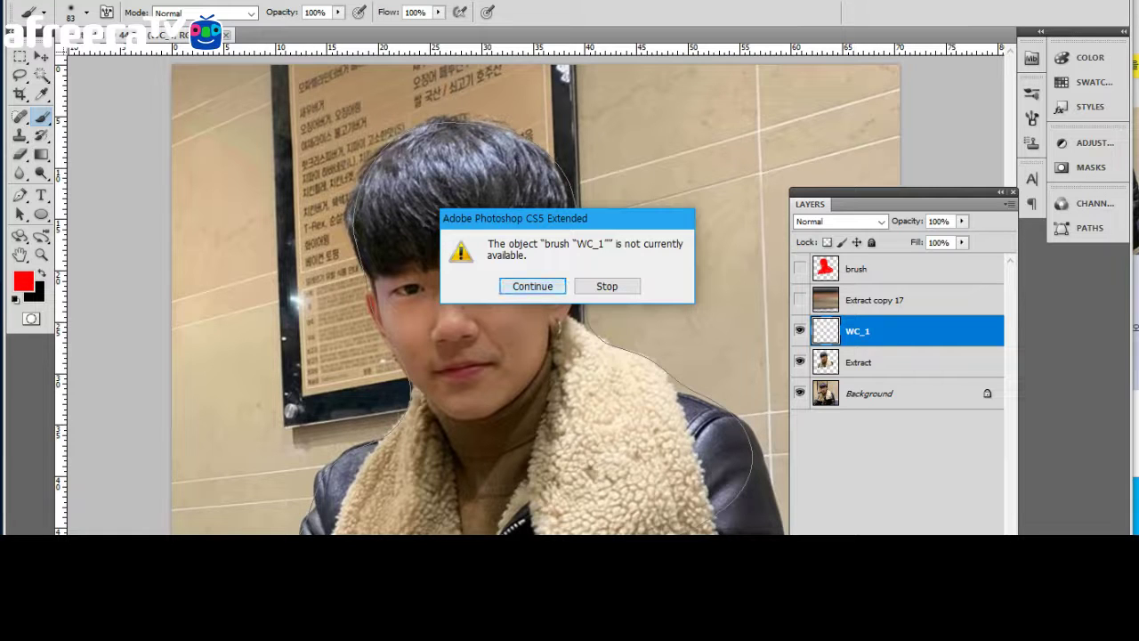
pyautogui.press('Return')
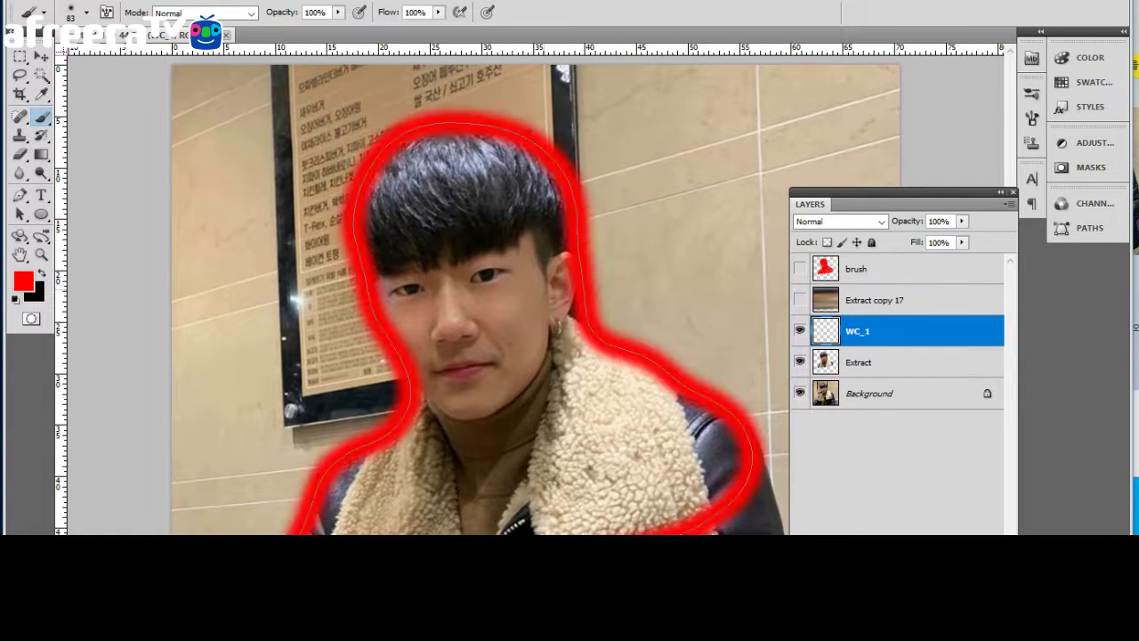
pyautogui.click(859, 362)
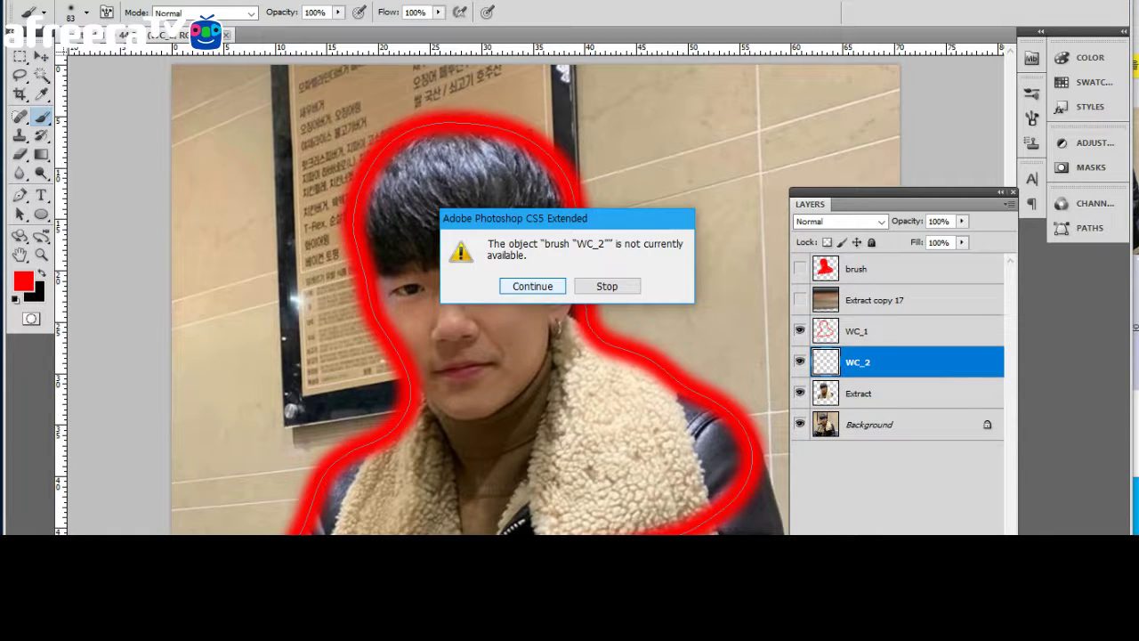
pyautogui.press('Return')
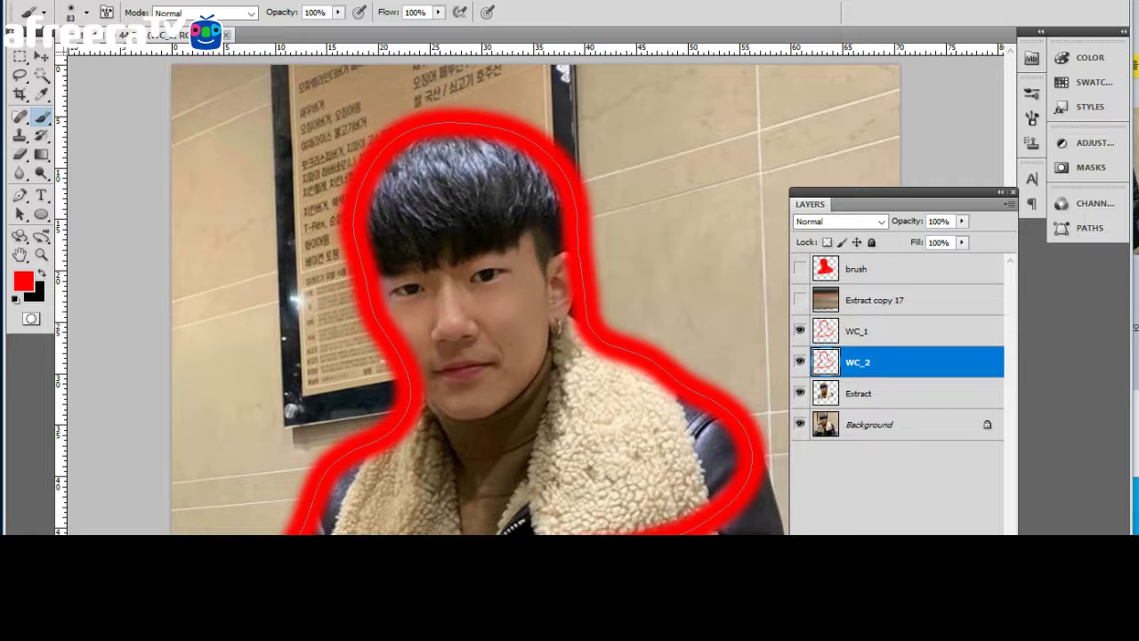
pyautogui.click(877, 300)
# Add two empty layers, Layer 1 and Layer 2, each moved down just above Background.
pyautogui.hotkey('ctrl', 'shift', 'alt', 'n')
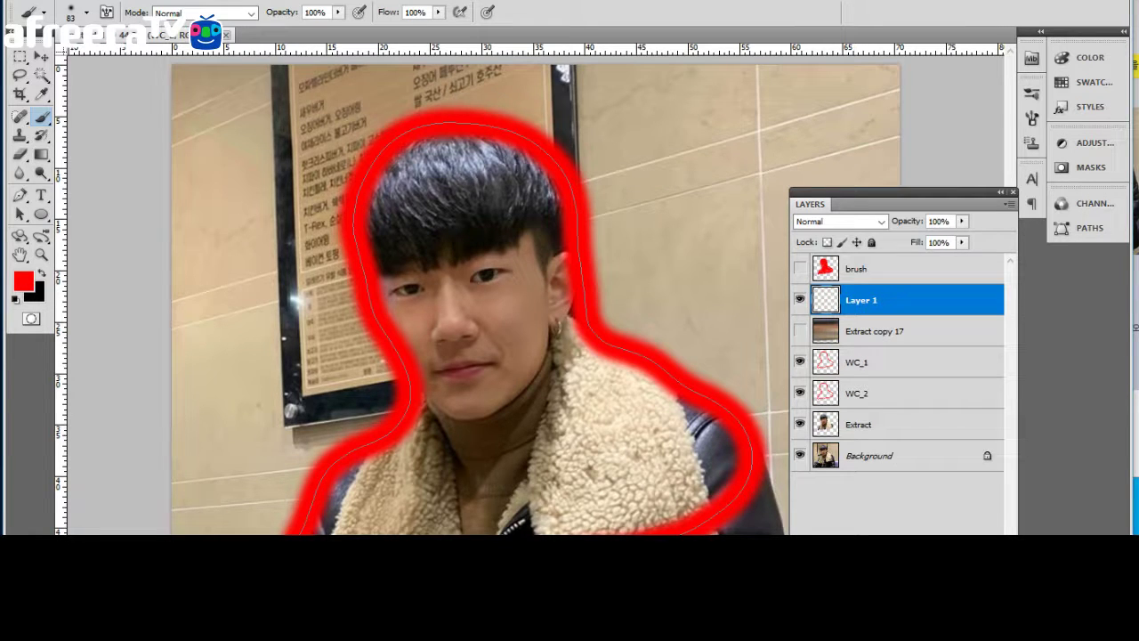
pyautogui.hotkey('ctrl', 'shift', '[')
pyautogui.click(890, 362)
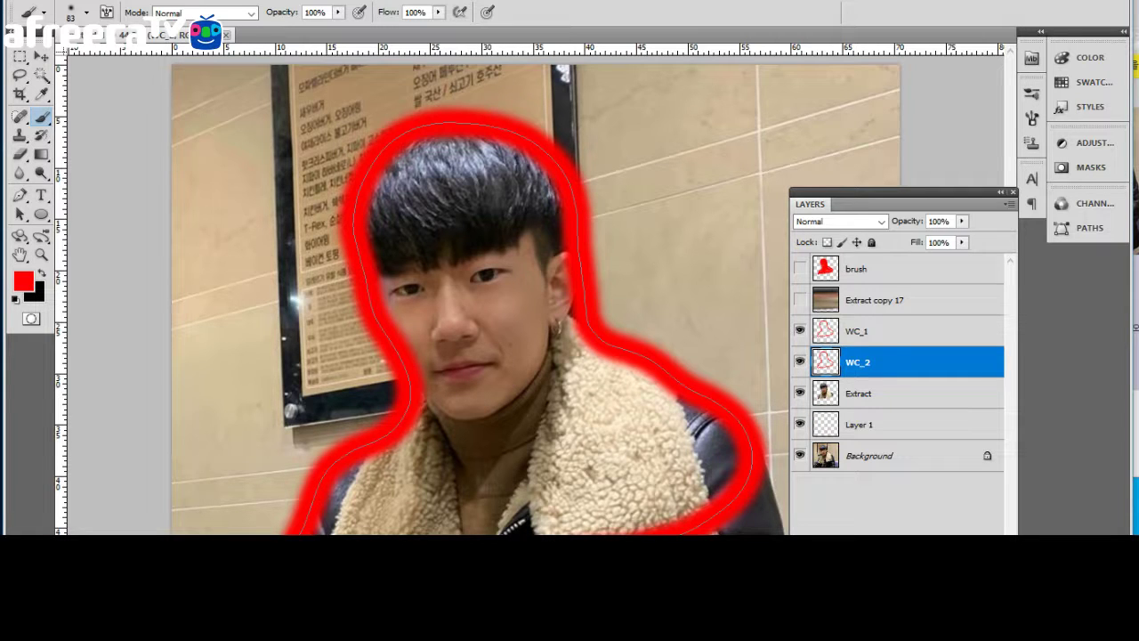
pyautogui.click(890, 300)
pyautogui.hotkey('ctrl', 'shift', 'alt', 'n')
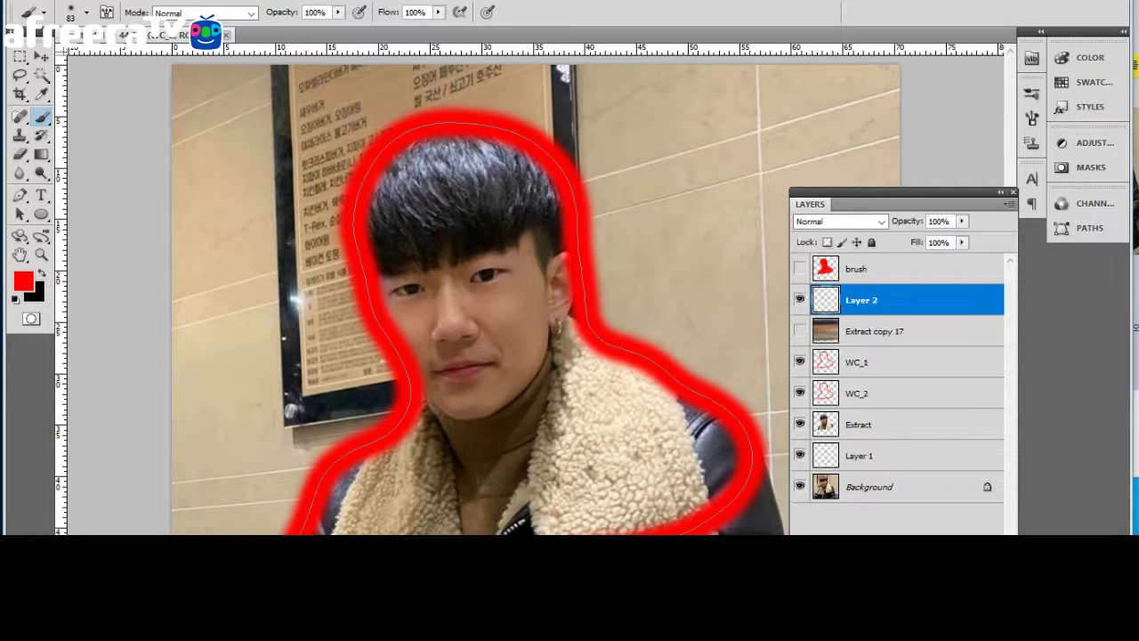
pyautogui.hotkey('ctrl', 'shift', '[')
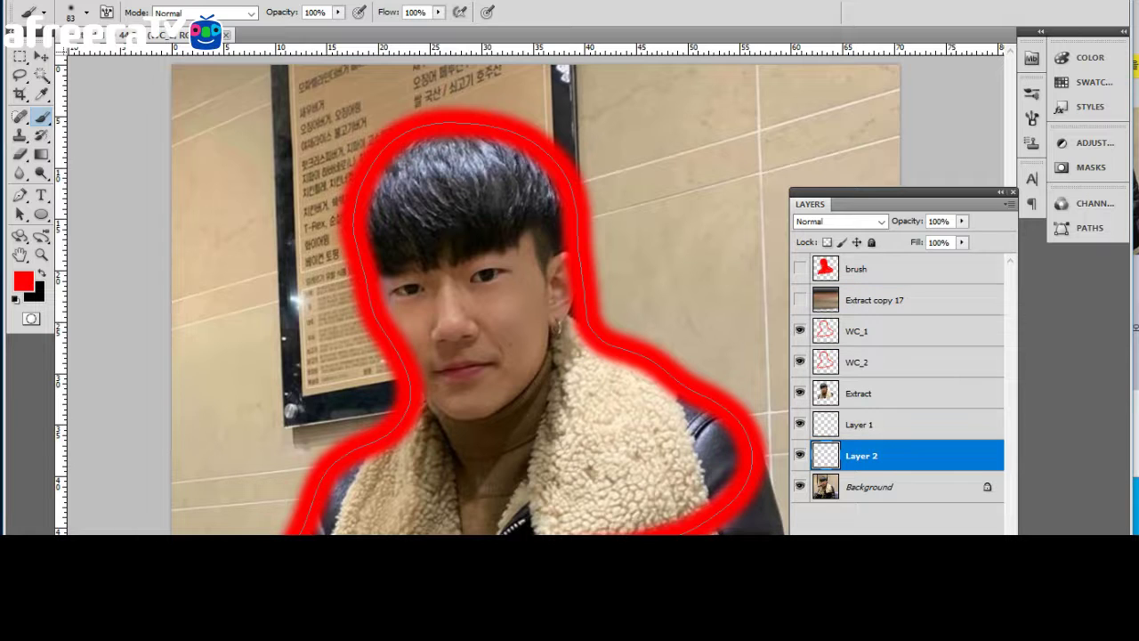
# Hide WC_1 and WC_2, set Layer 1 to Overlay, and add an Sp_1 layer above Extract.
pyautogui.moveTo(799, 332); pyautogui.dragTo(799, 363)
pyautogui.click(862, 424)
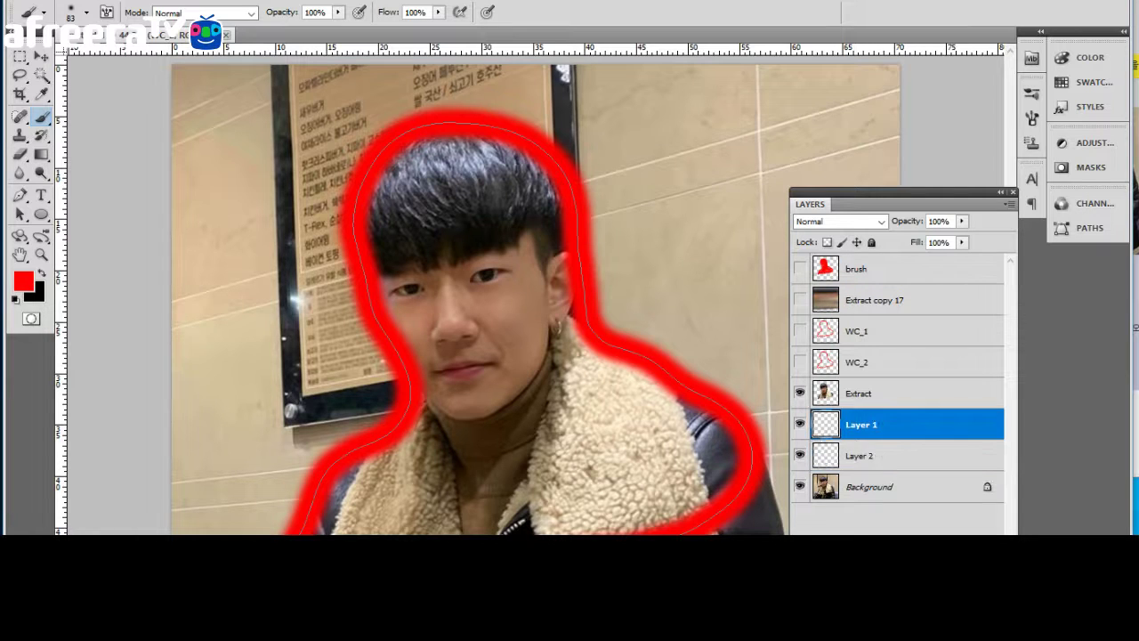
pyautogui.hotkey('alt', 'shift', 'o')
pyautogui.click(861, 393)
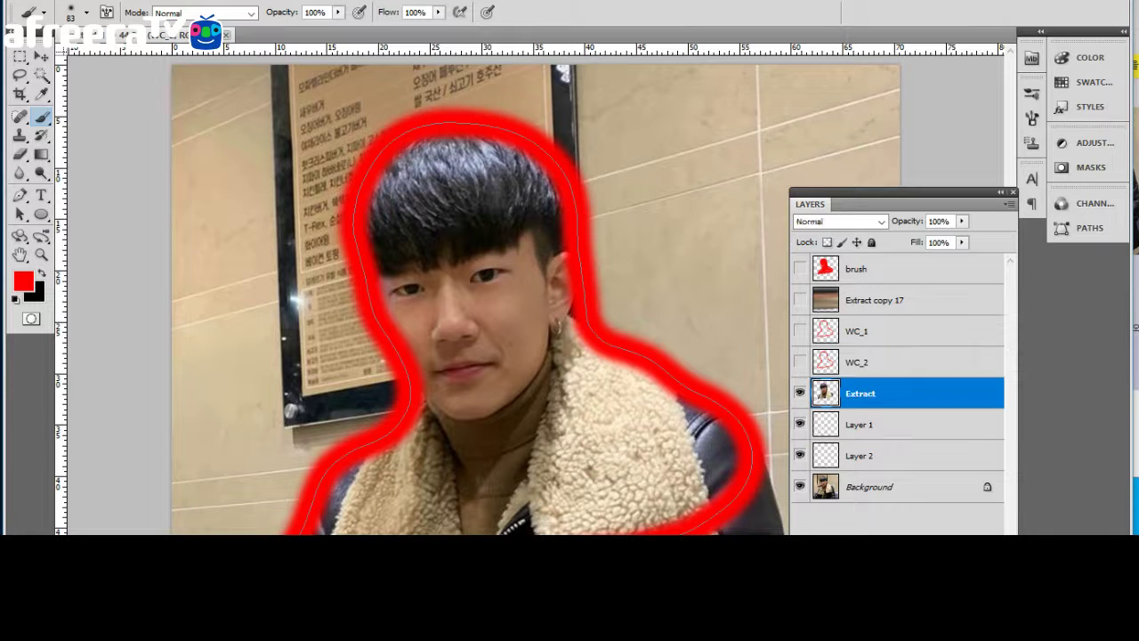
pyautogui.hotkey('ctrl', 'shift', 'n')
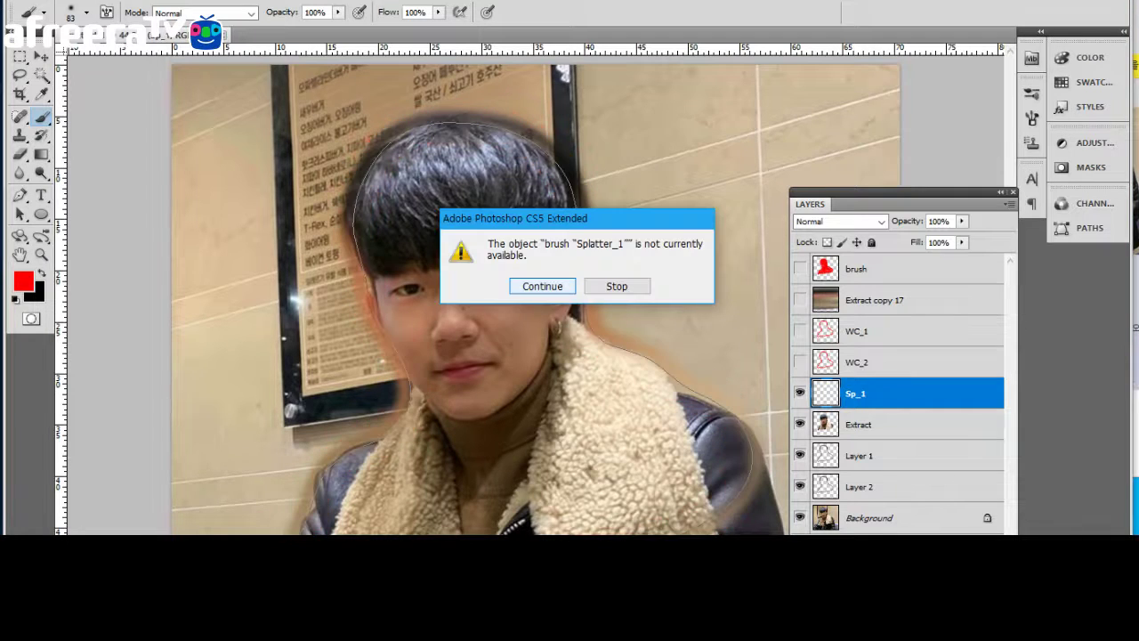
# Let the Splatter_1 step finish on Sp_1, leaving the brush presets unchanged.
pyautogui.press('Return')
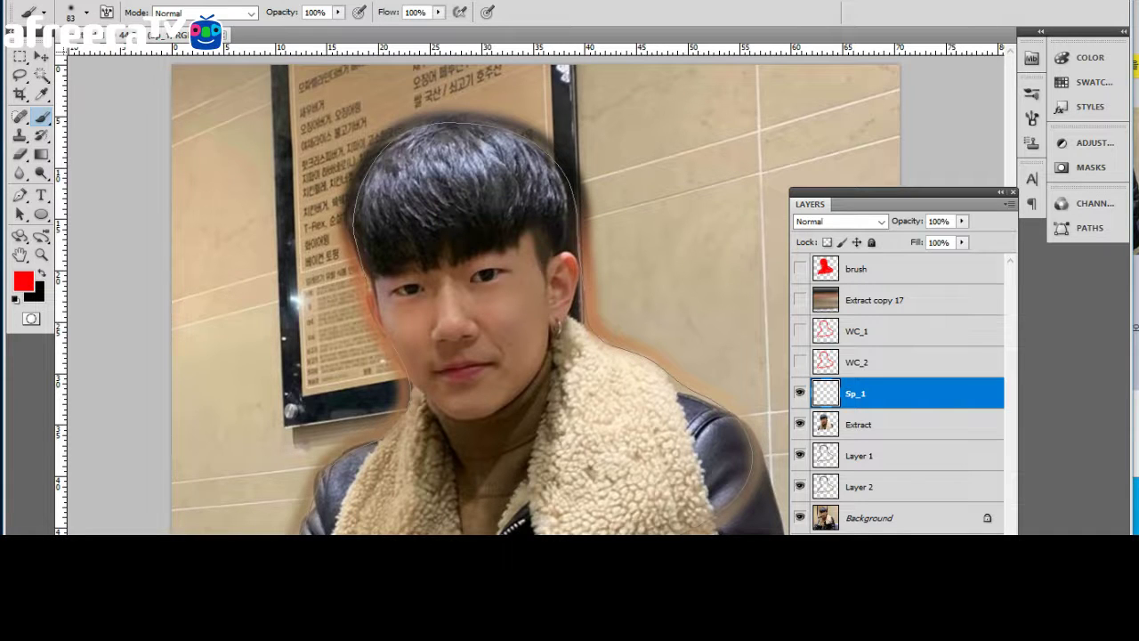
pyautogui.click(86, 12)
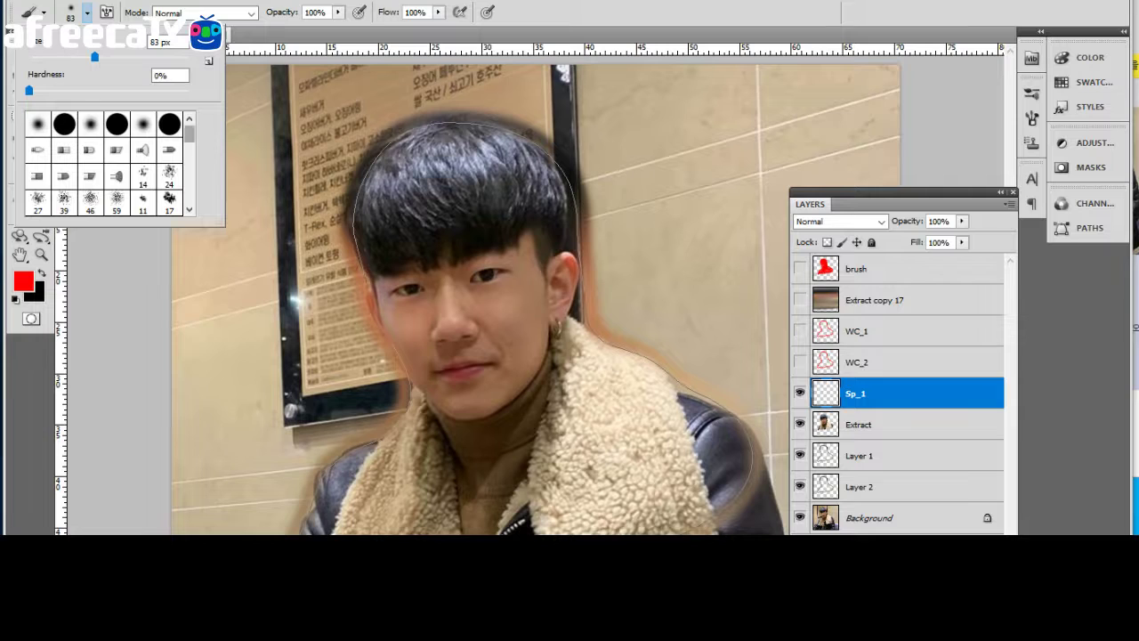
pyautogui.moveTo(190, 129); pyautogui.dragTo(190, 194)
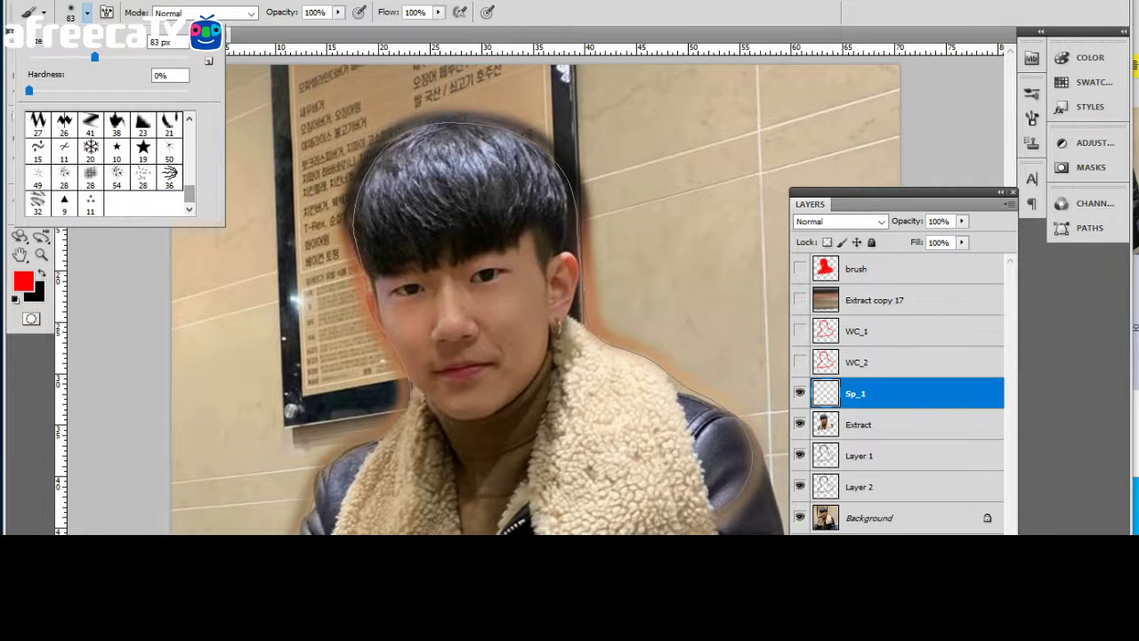
pyautogui.press('Return')
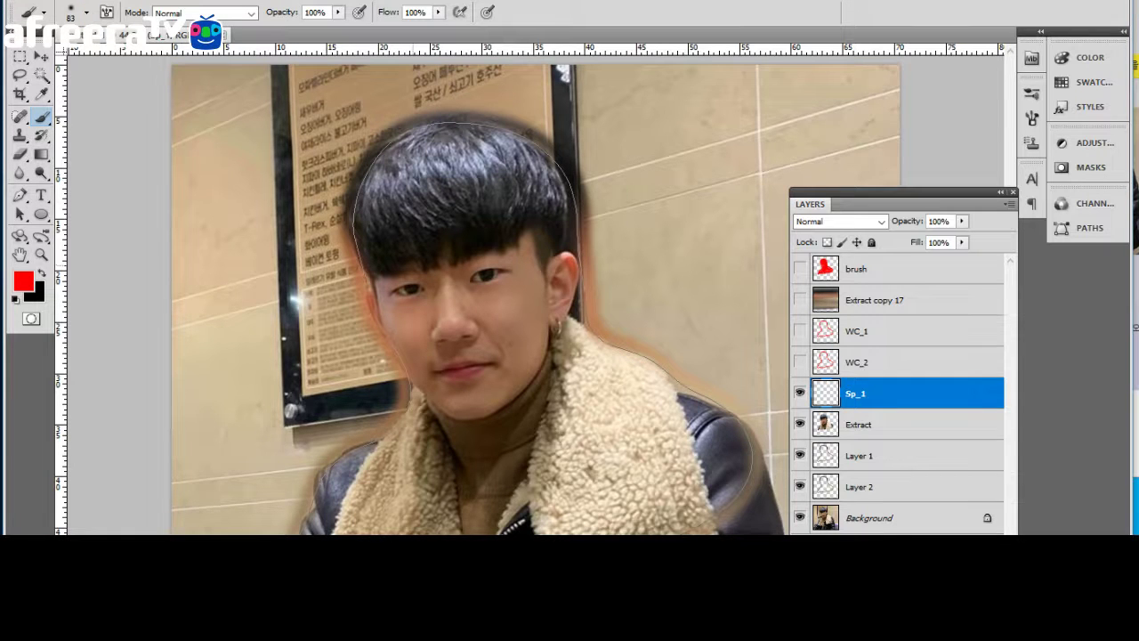
# Hide the panels, minimize Photoshop to the desktop, and select 내 PC.
pyautogui.press('F7')
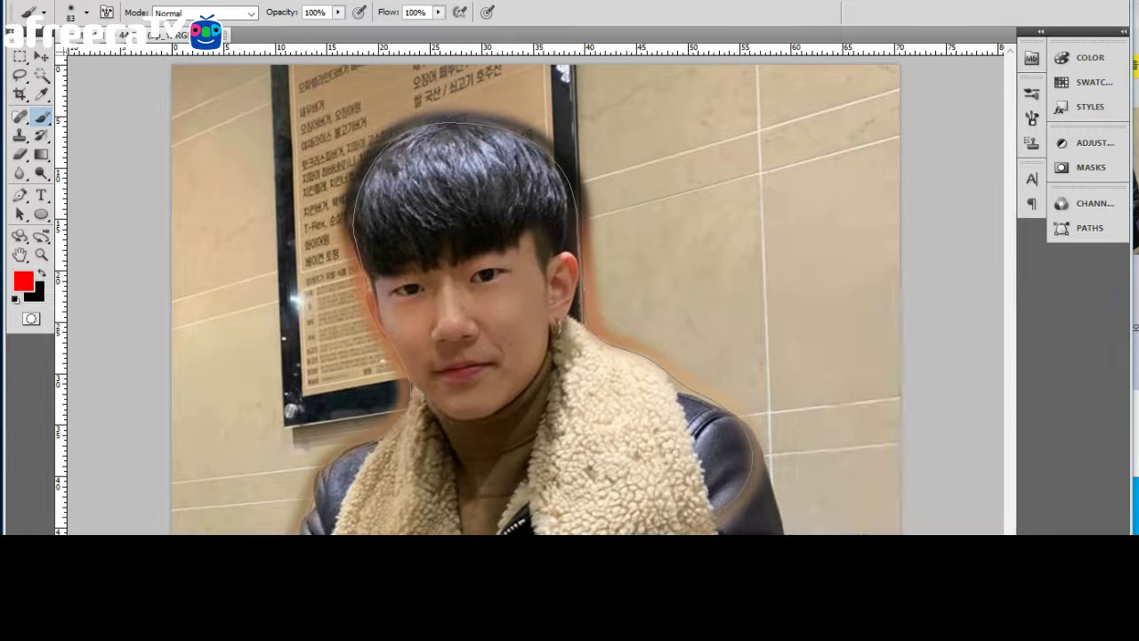
pyautogui.press('super+d')
pyautogui.click(30, 73)
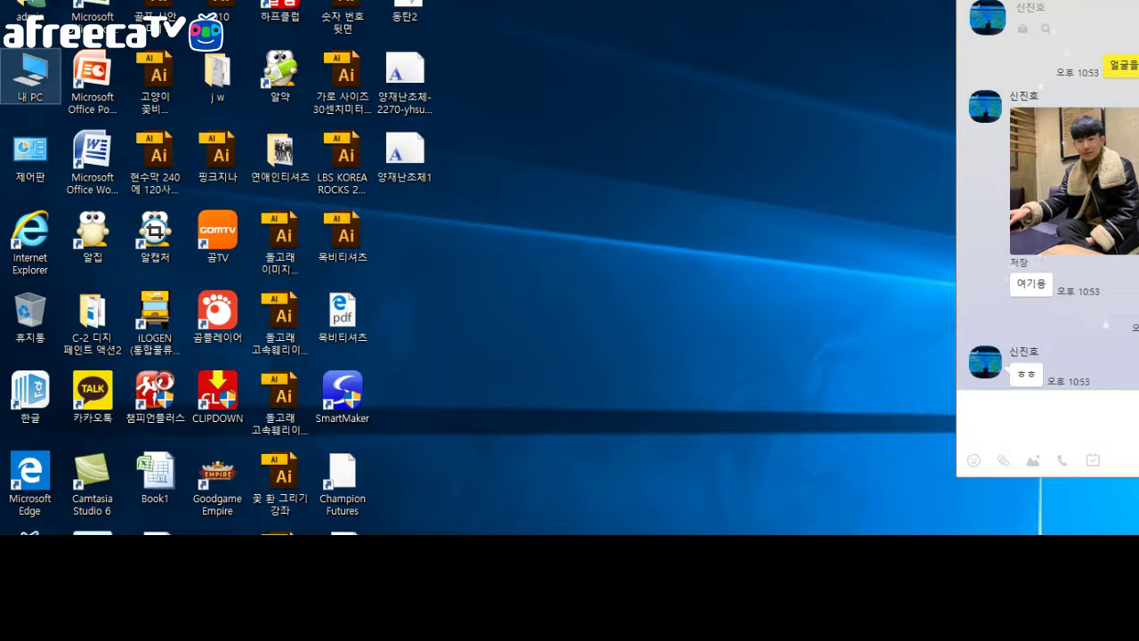
# Browse the drives in 내 PC and open the atn-on folder on USB drive E:.
pyautogui.press('Return')
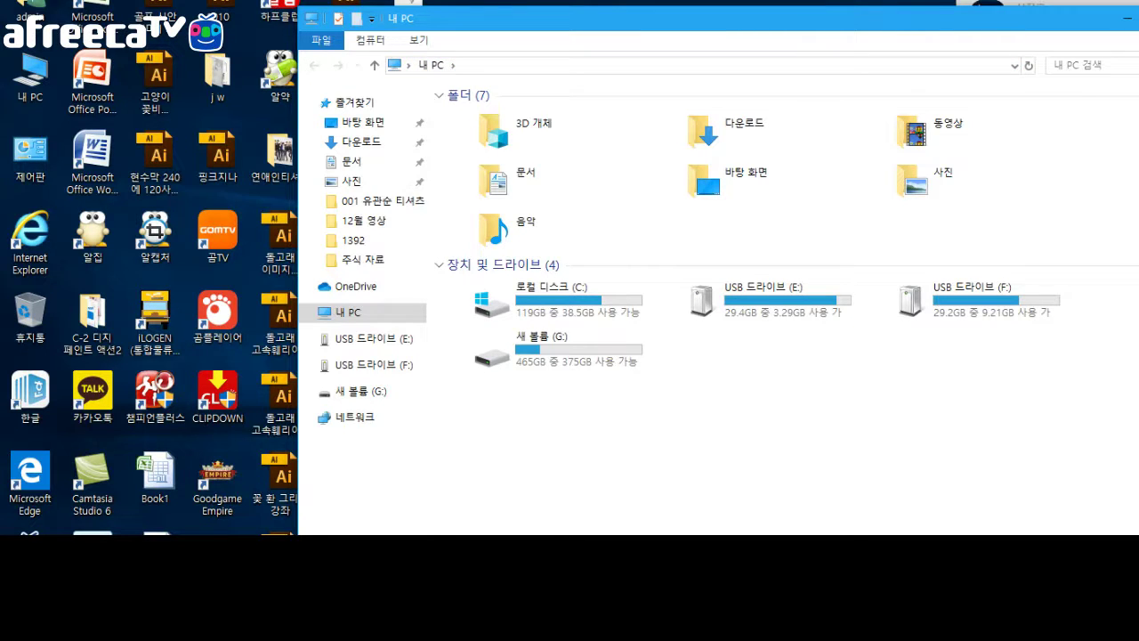
pyautogui.click(543, 349)
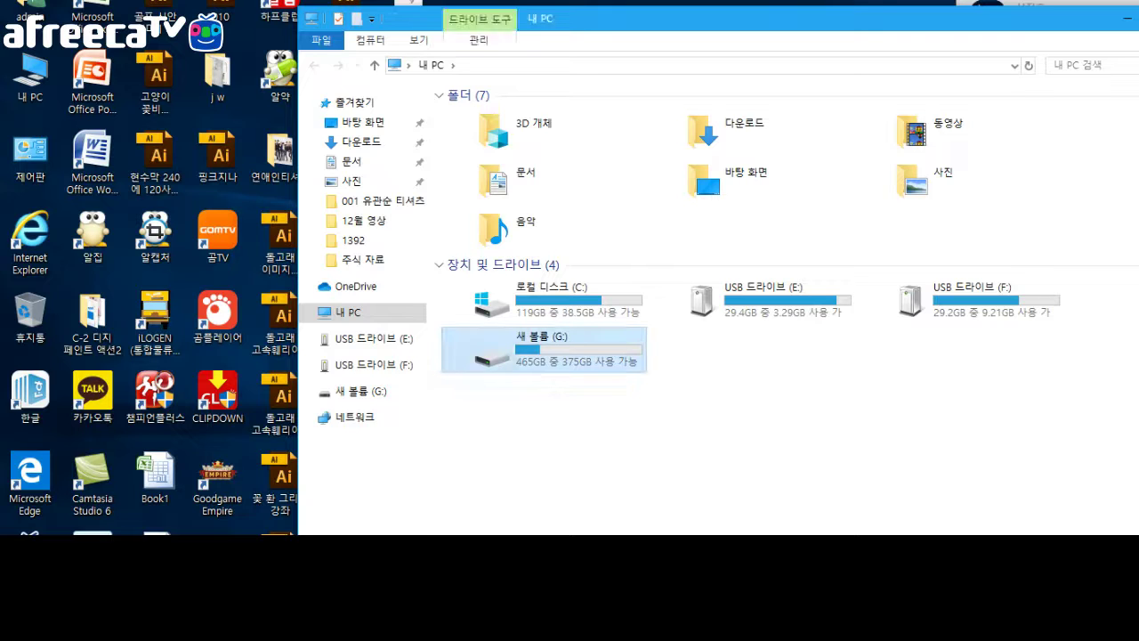
pyautogui.doubleClick(543, 349)
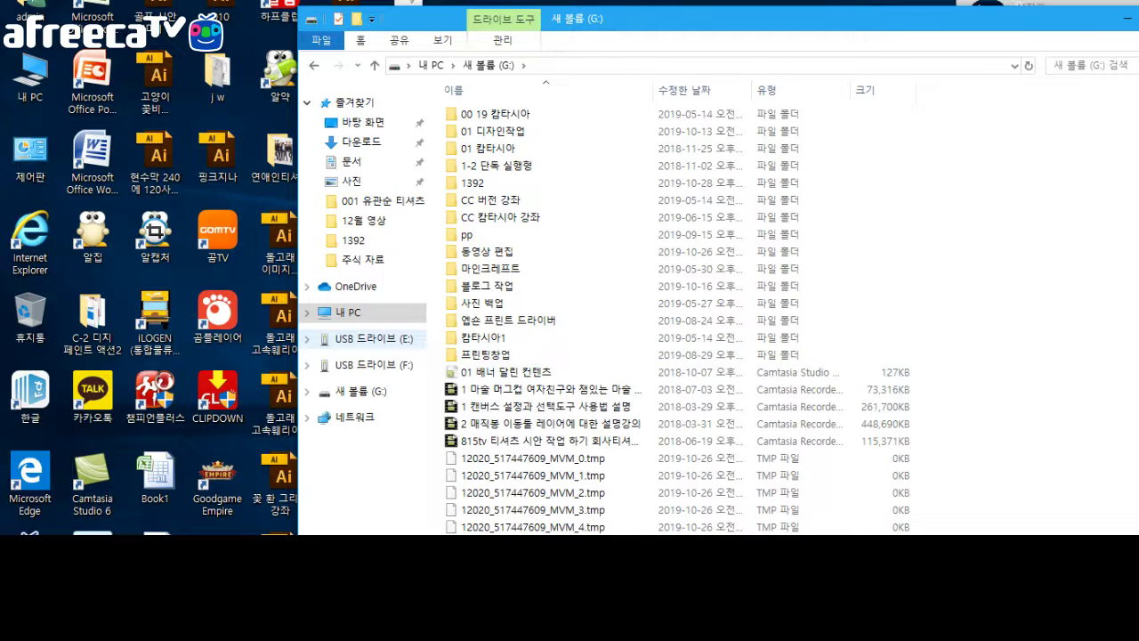
pyautogui.click(372, 338)
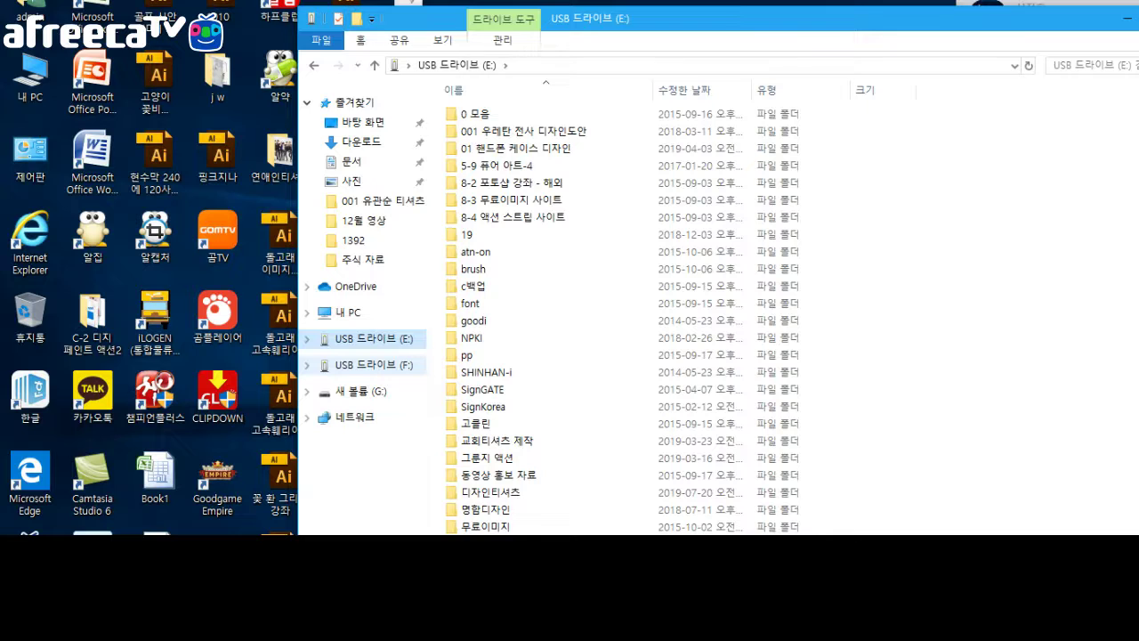
pyautogui.click(372, 365)
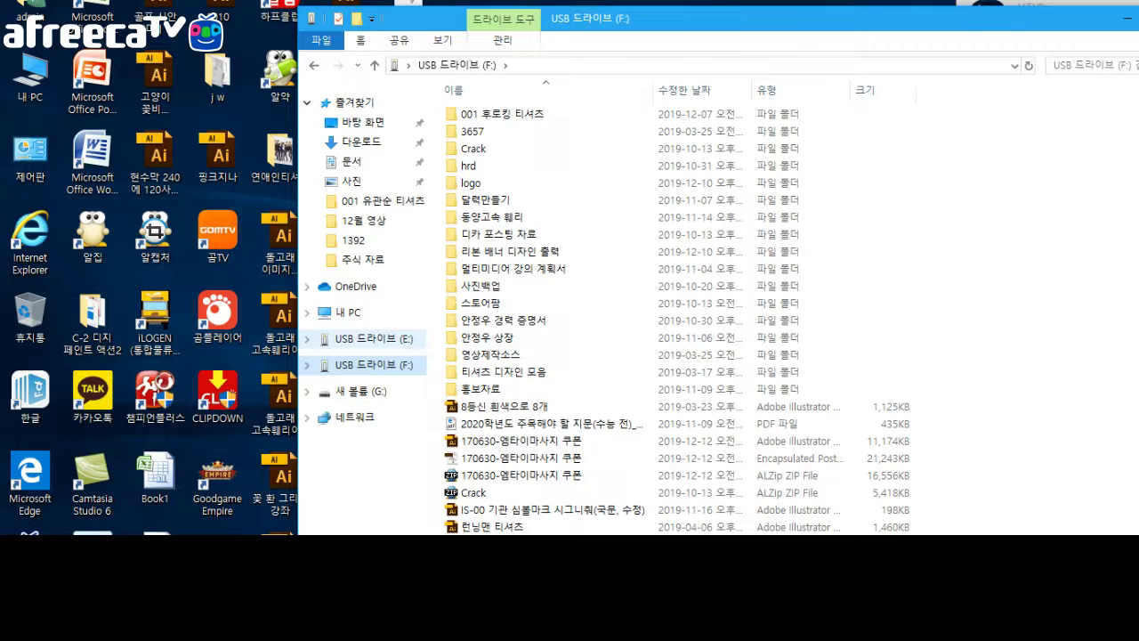
pyautogui.click(372, 338)
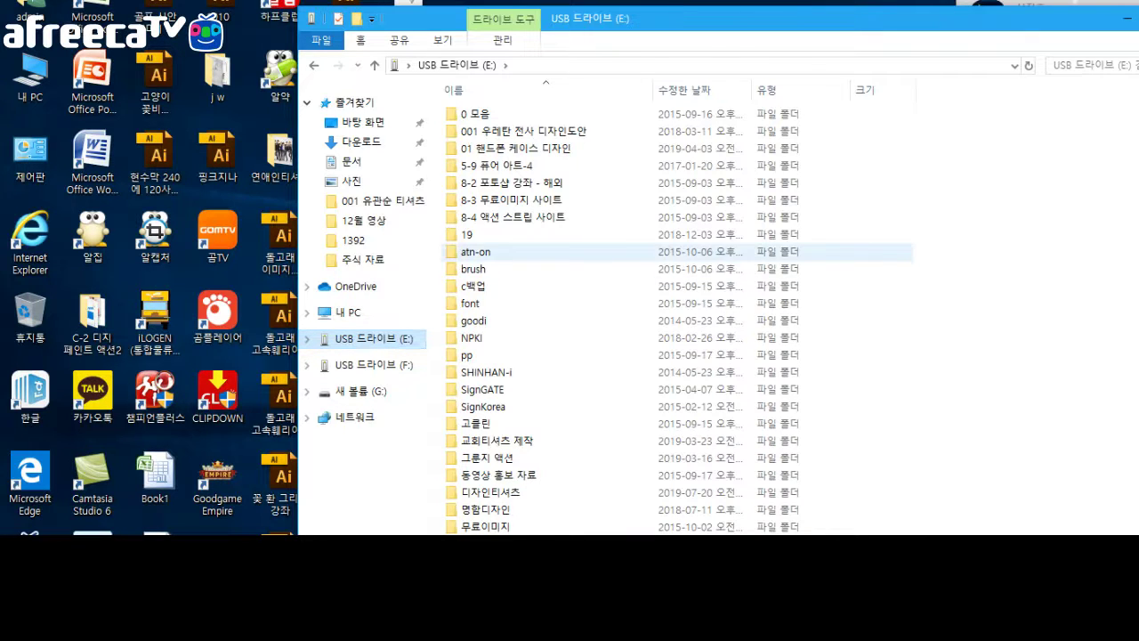
pyautogui.doubleClick(476, 252)
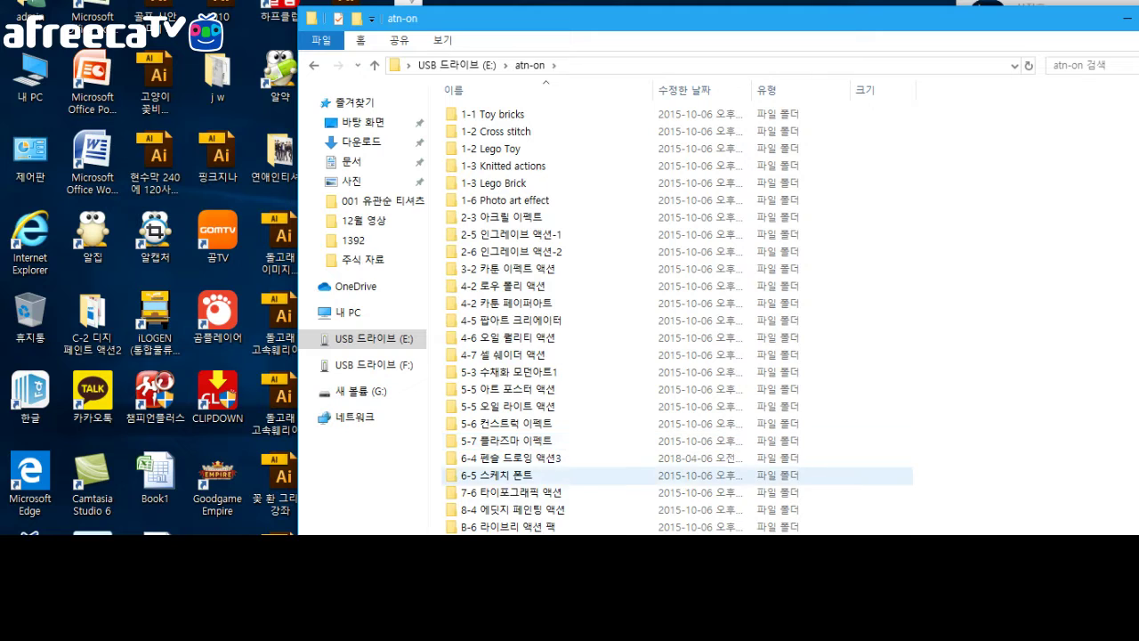
# Look inside C-2 디지 페인트 액션 and its aciton folder, then return to atn-on.
pyautogui.scroll(-4, 605, 476)
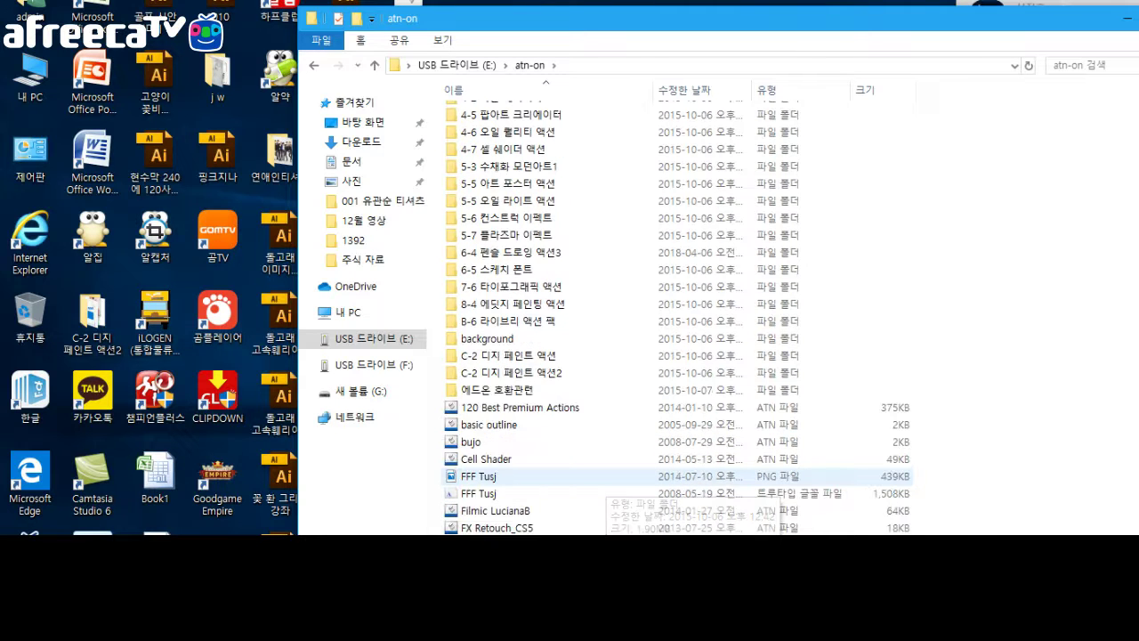
pyautogui.scroll(-3, 605, 476)
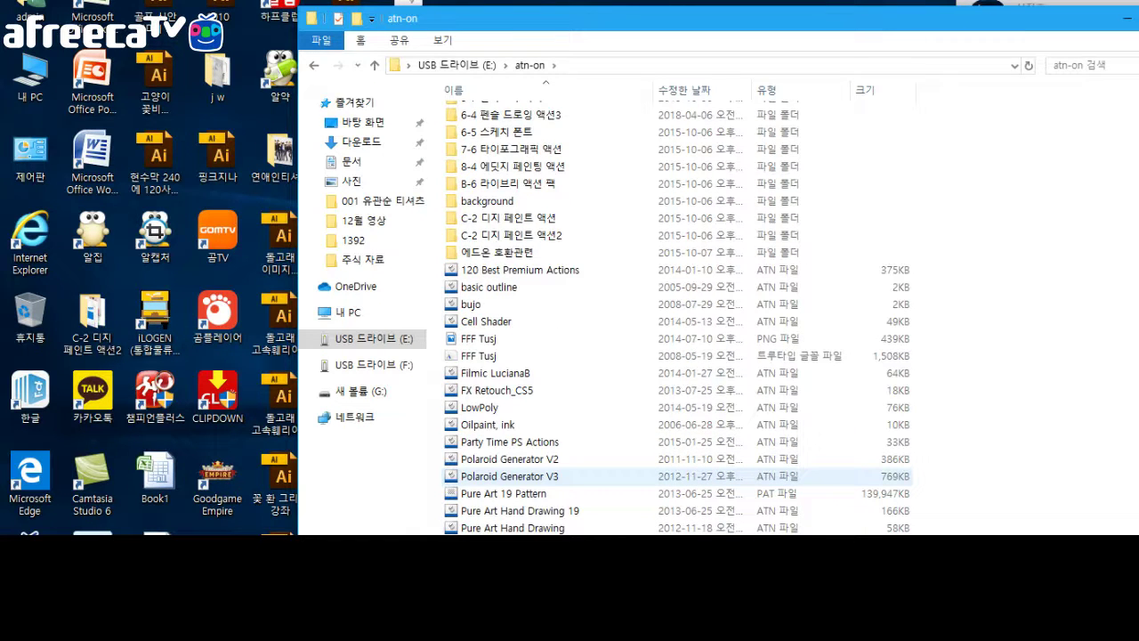
pyautogui.scroll(2, 605, 471)
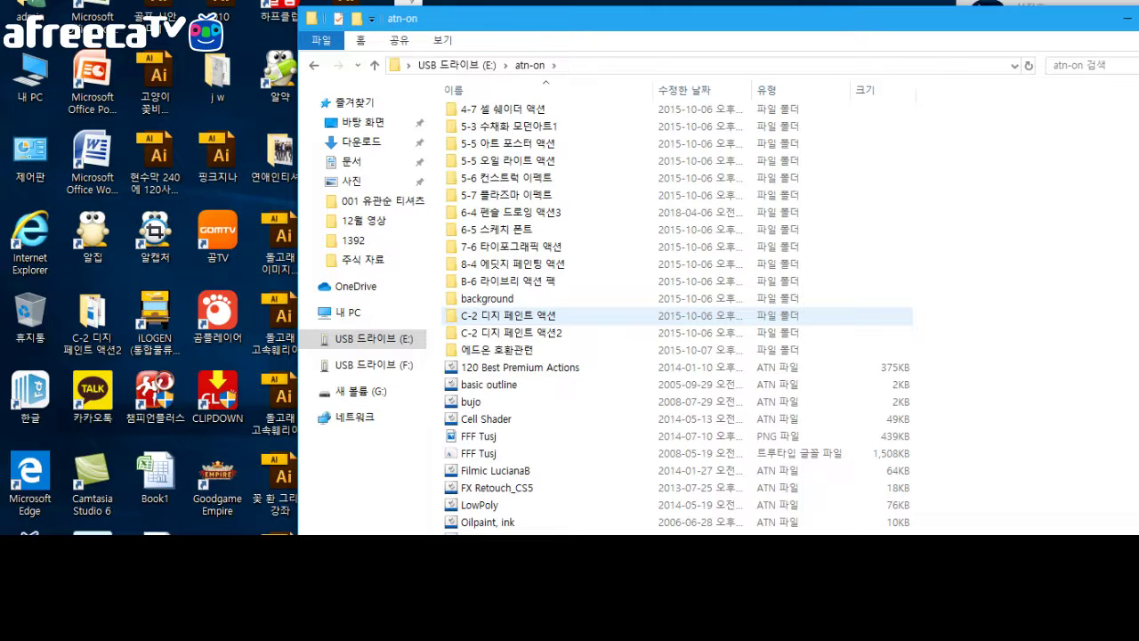
pyautogui.doubleClick(507, 316)
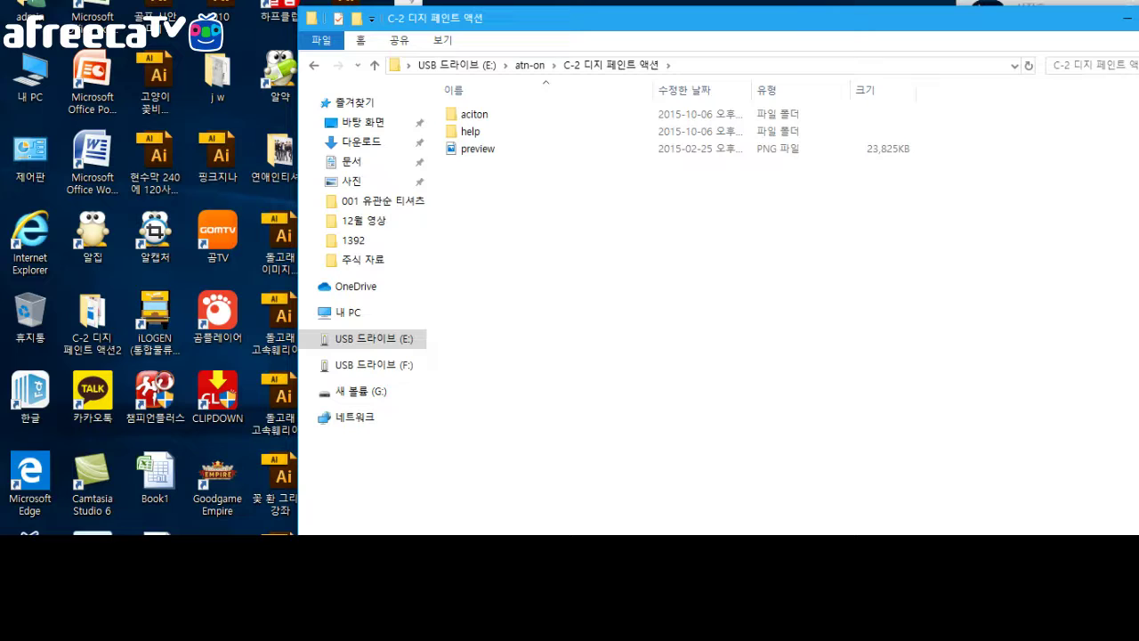
pyautogui.doubleClick(474, 114)
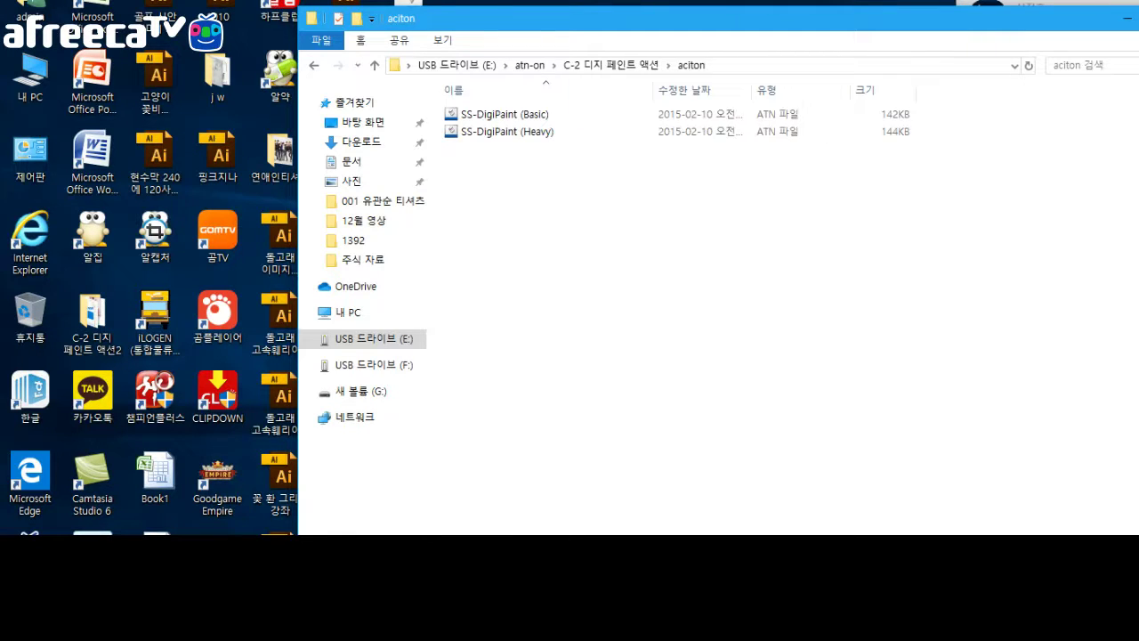
pyautogui.press('BackSpace')
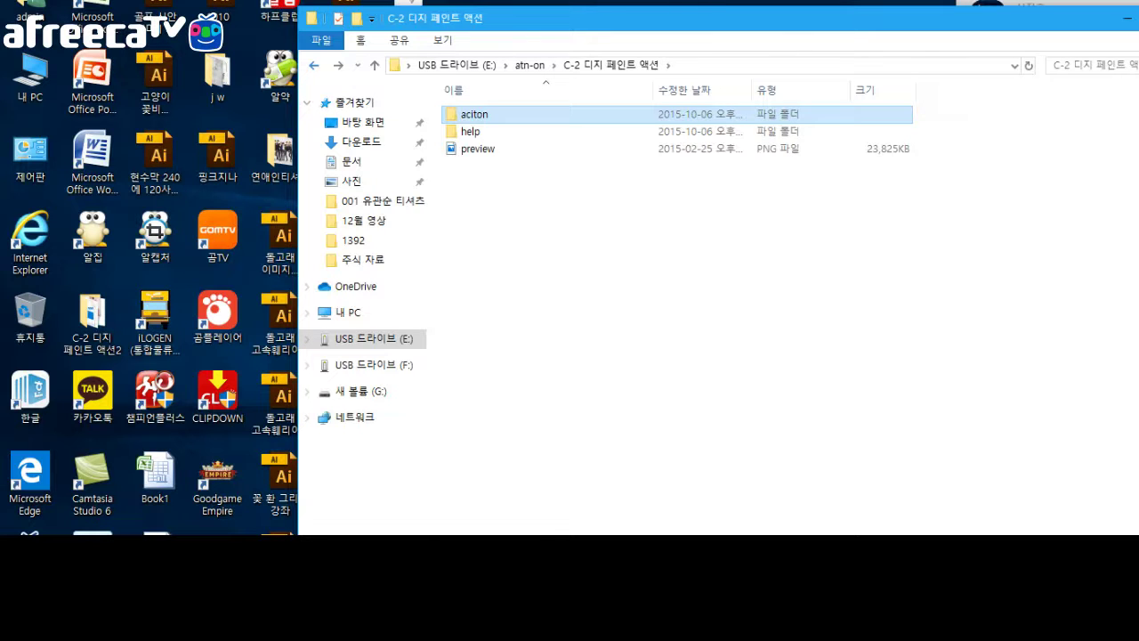
pyautogui.press('BackSpace')
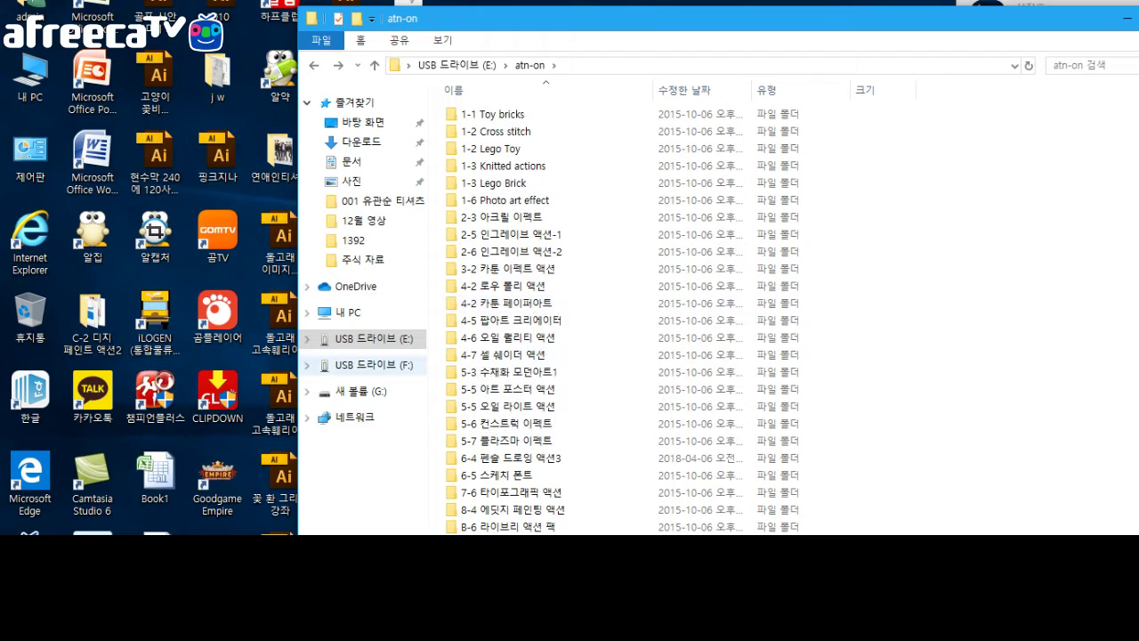
# Switch from drive F: to E:, open 그룬지 액션, and select the GrungeBrushes file.
pyautogui.click(372, 365)
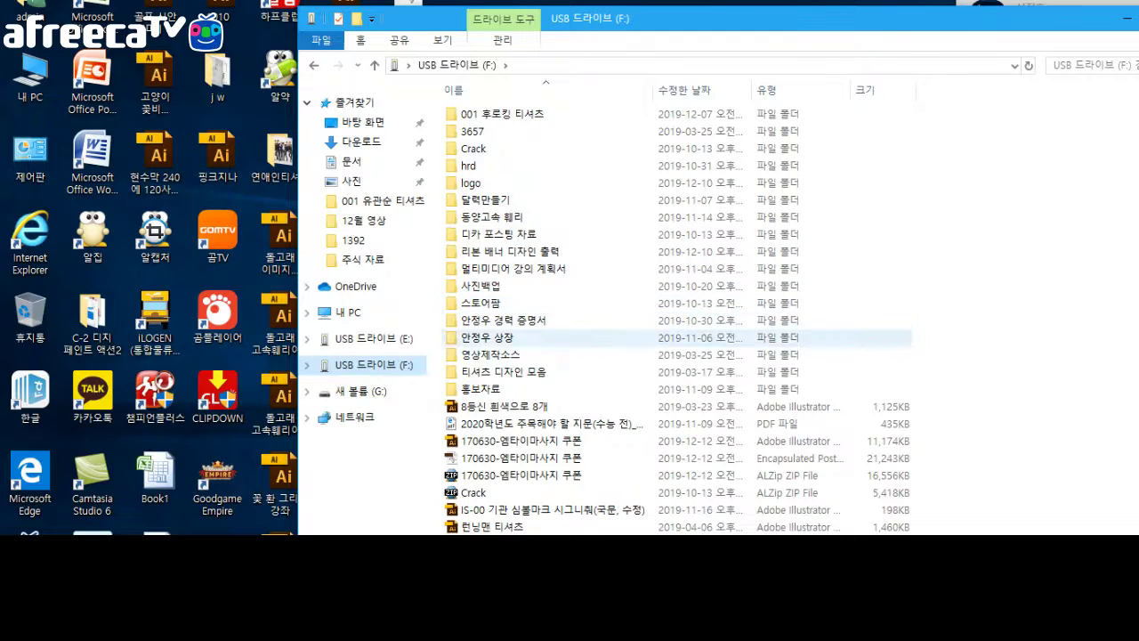
pyautogui.click(372, 338)
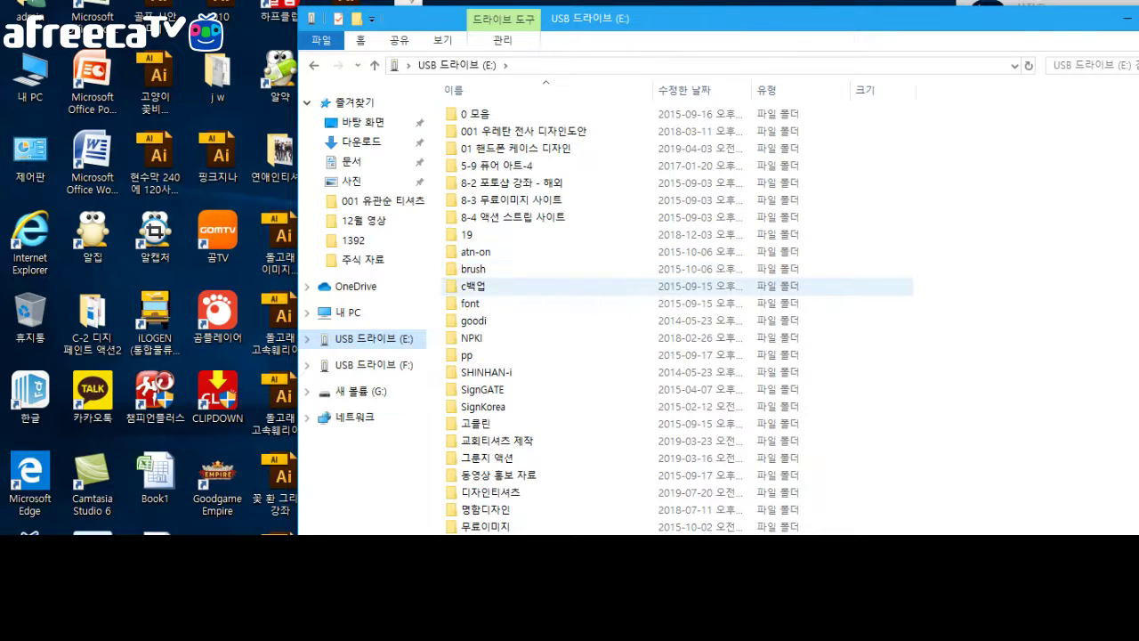
pyautogui.doubleClick(488, 458)
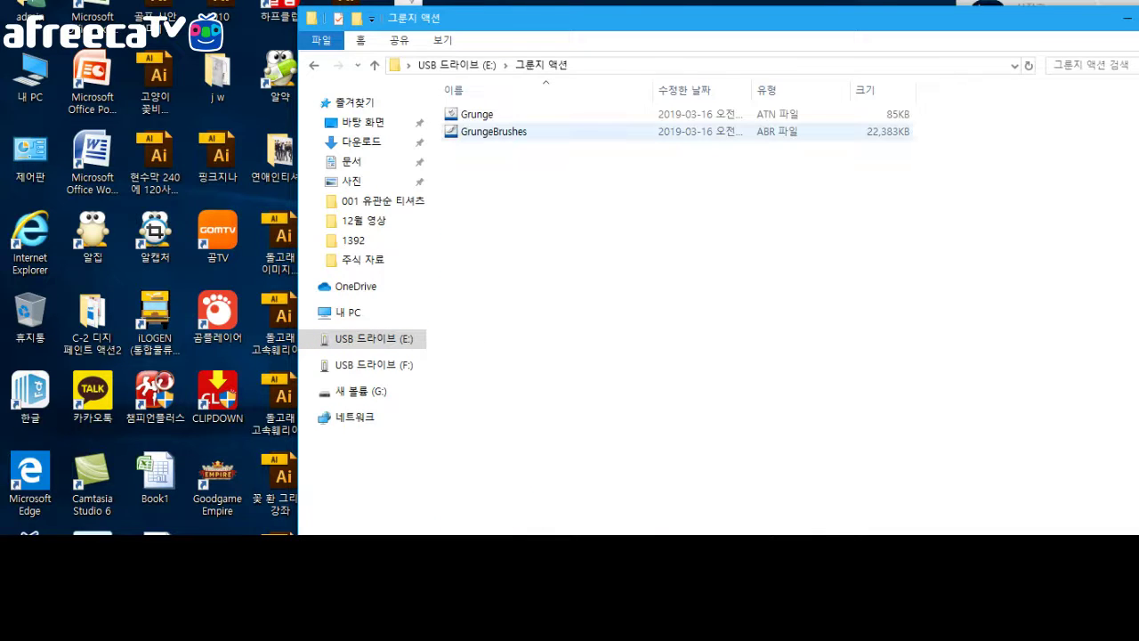
pyautogui.click(499, 131)
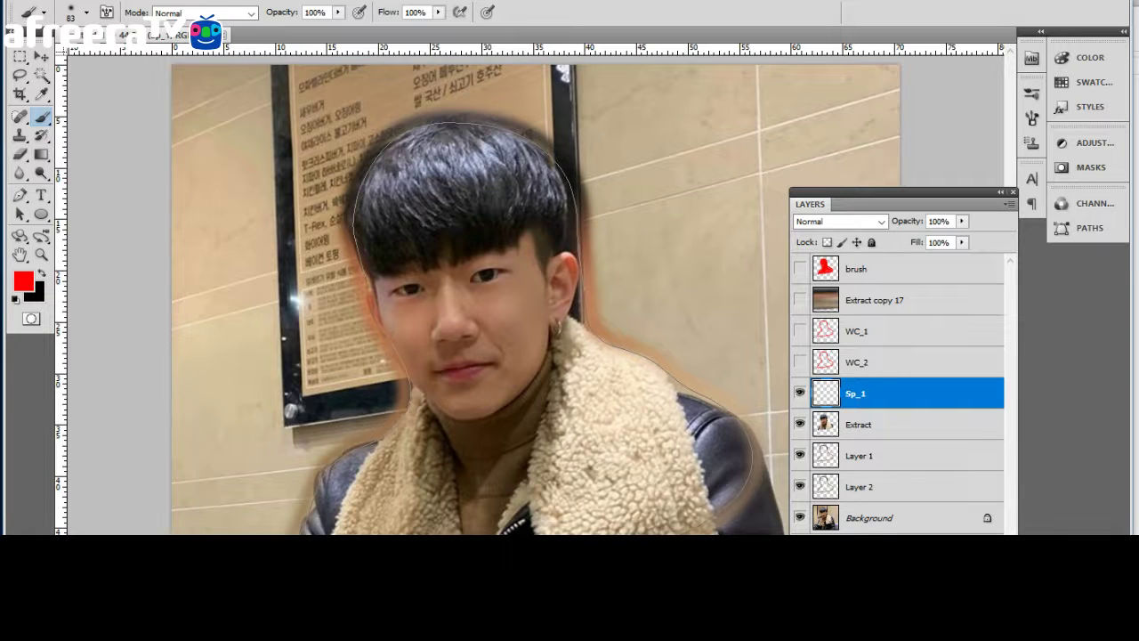
pyautogui.click(87, 13)
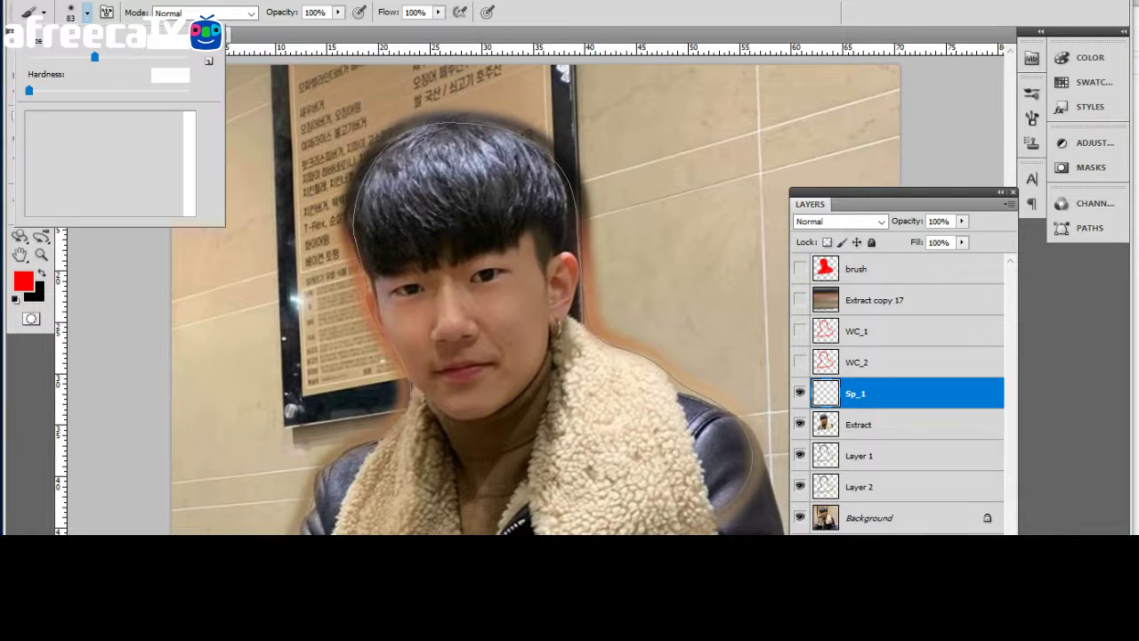
pyautogui.moveTo(190, 194)
pyautogui.mouseDown()
pyautogui.moveTo(190, 132)
pyautogui.moveTo(190, 194)
pyautogui.mouseUp()
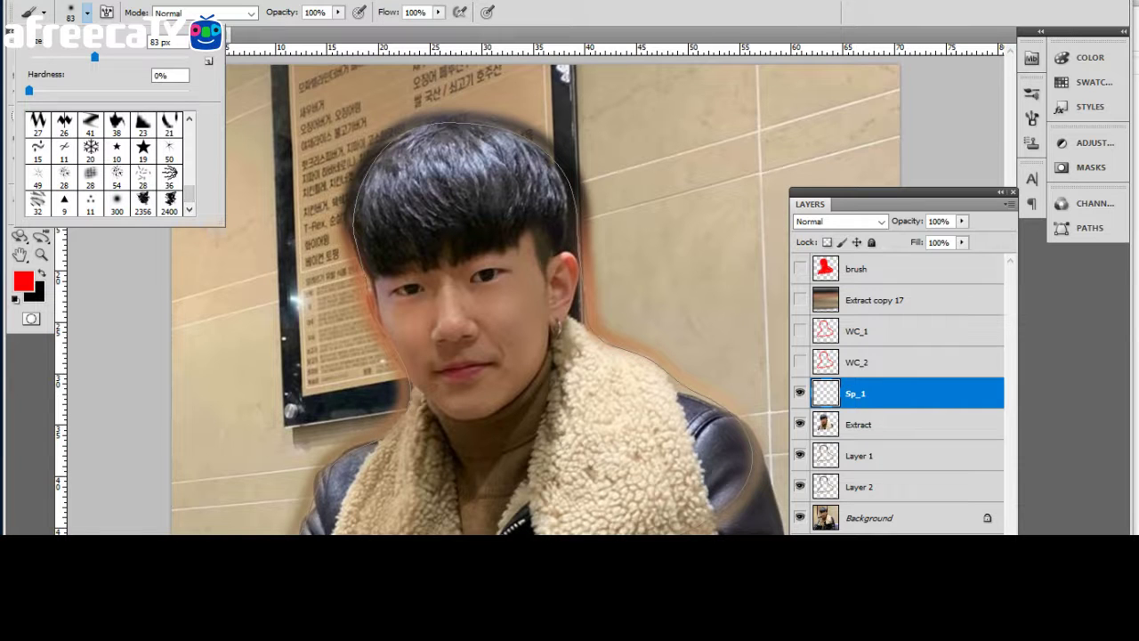
pyautogui.click(208, 61)
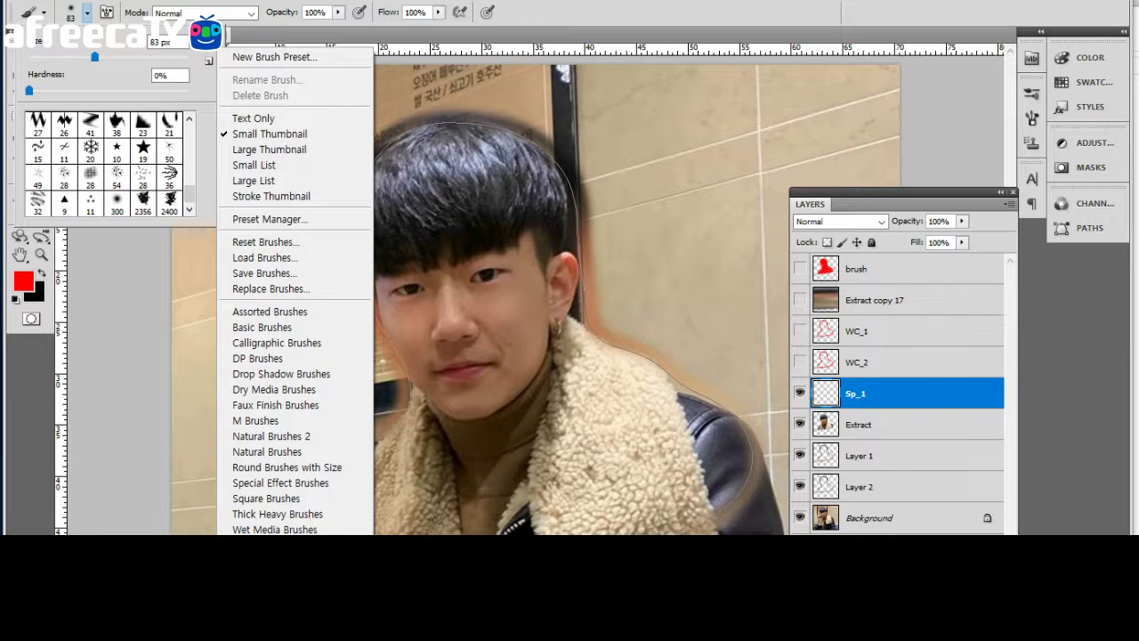
pyautogui.press('Escape')
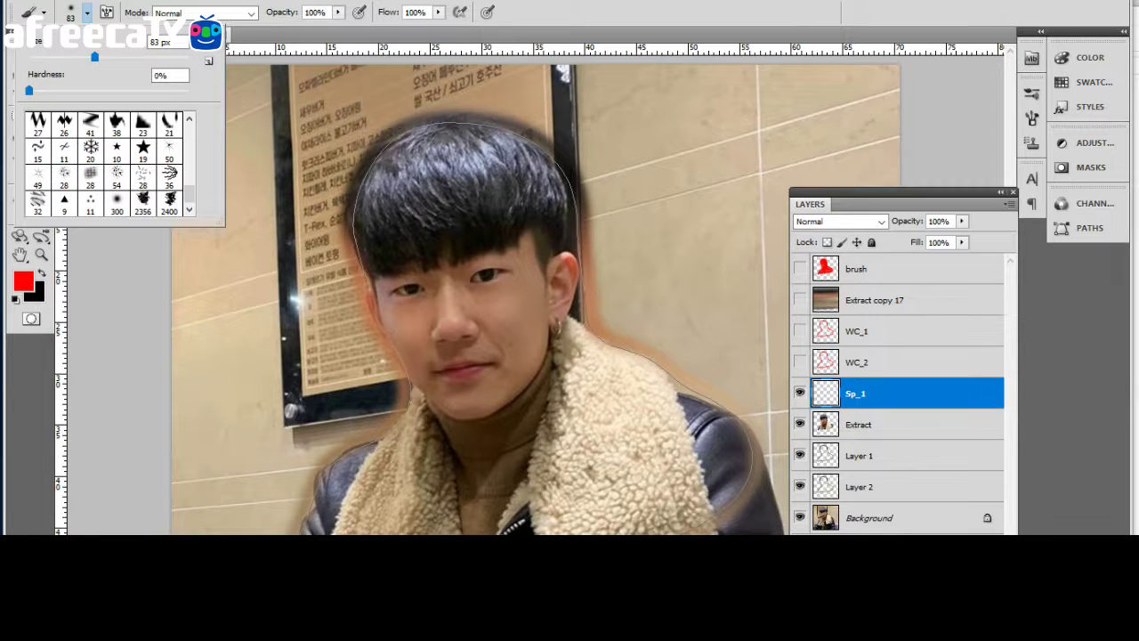
pyautogui.press('Return')
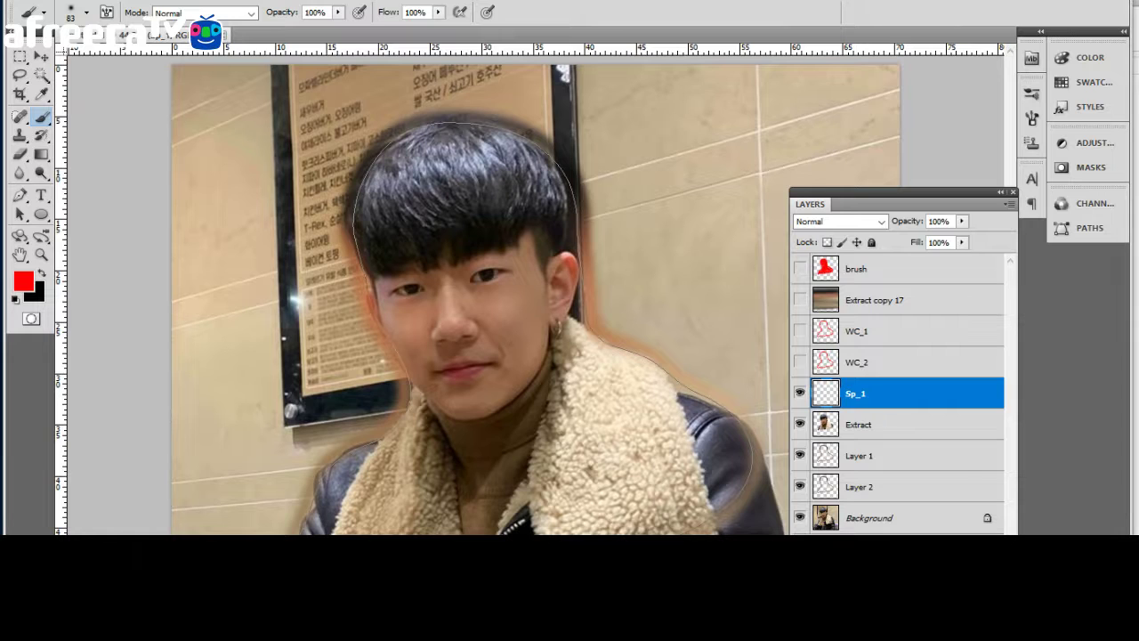
# Remove Layer 2, Layer 1, Extract, Sp_1, WC_2 and Extract copy 17, then show the red brush layer.
pyautogui.hotkey('ctrl', 'z')
pyautogui.hotkey('ctrl', 'alt', 'z')
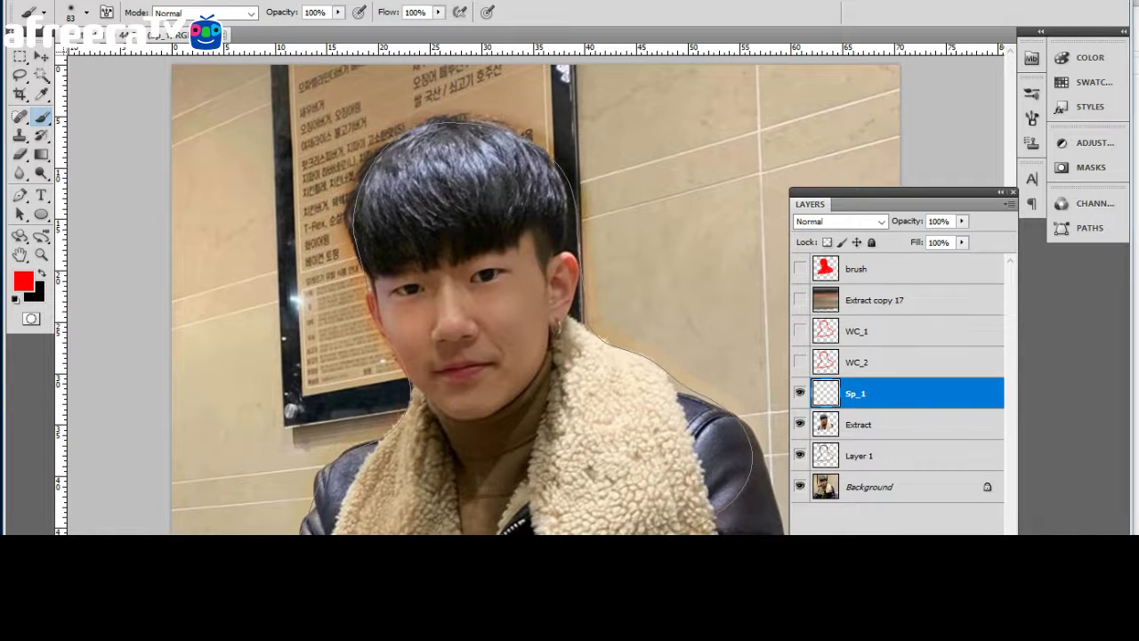
pyautogui.hotkey('ctrl', 'alt', 'z')
pyautogui.hotkey('ctrl', 'alt', 'z')
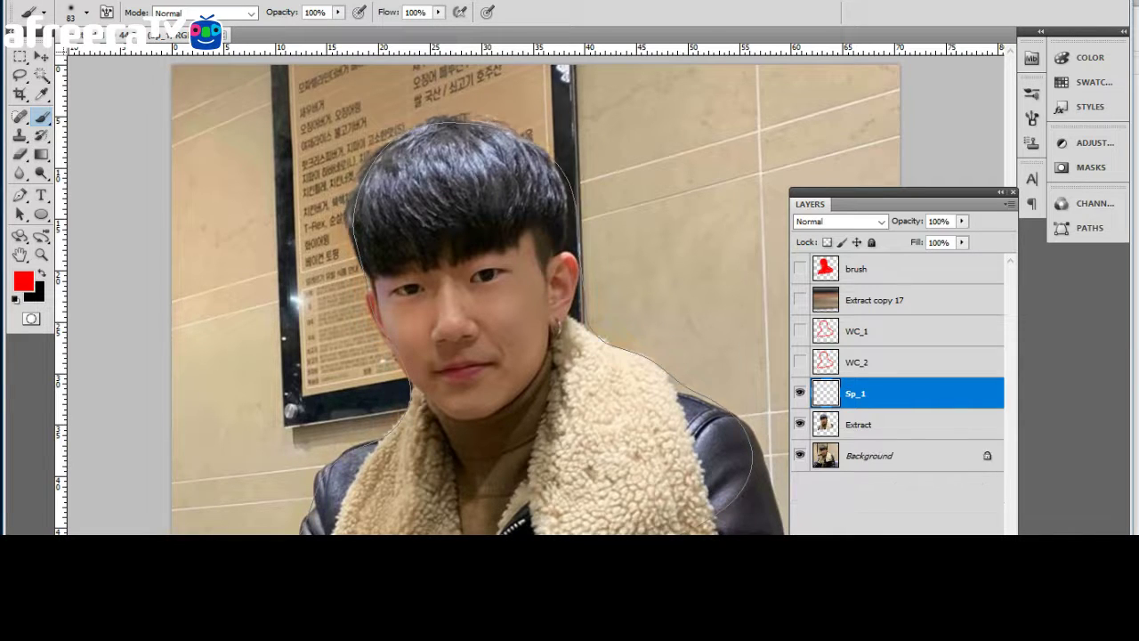
pyautogui.hotkey('ctrl', 'alt', 'z')
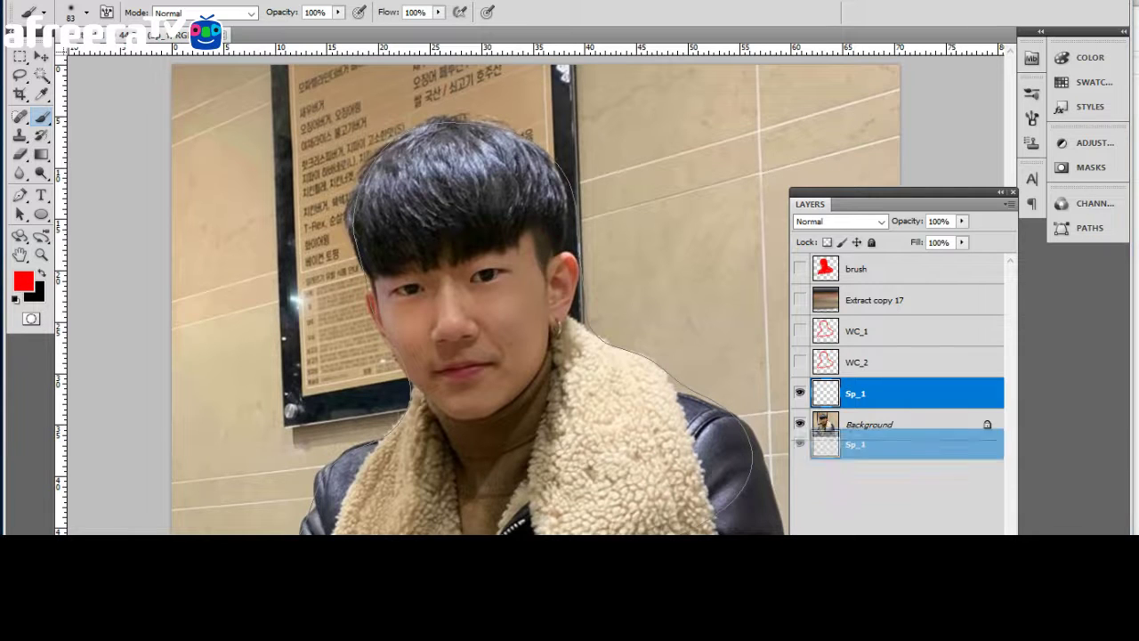
pyautogui.hotkey('ctrl', 'alt', 'z')
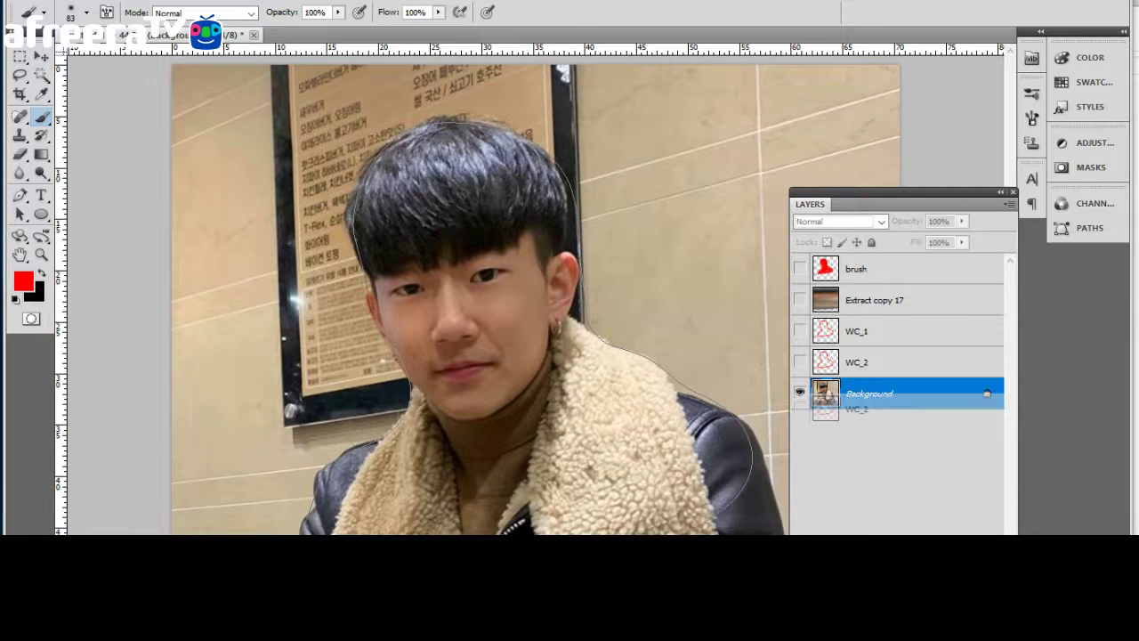
pyautogui.hotkey('ctrl', 'alt', 'z')
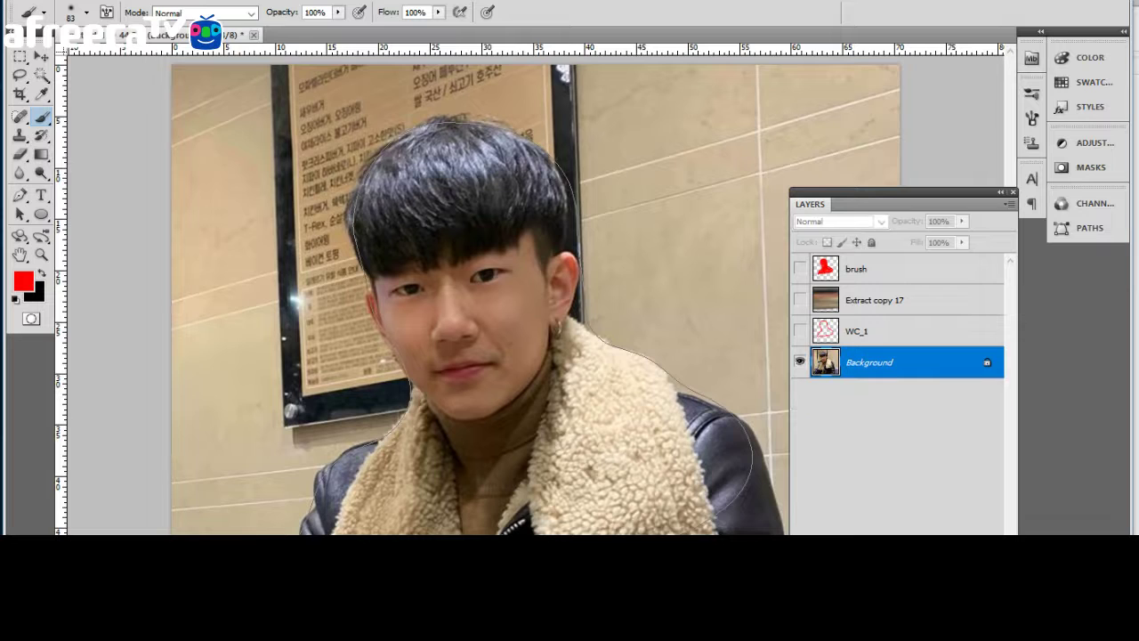
pyautogui.hotkey('ctrl', 'alt', 'z')
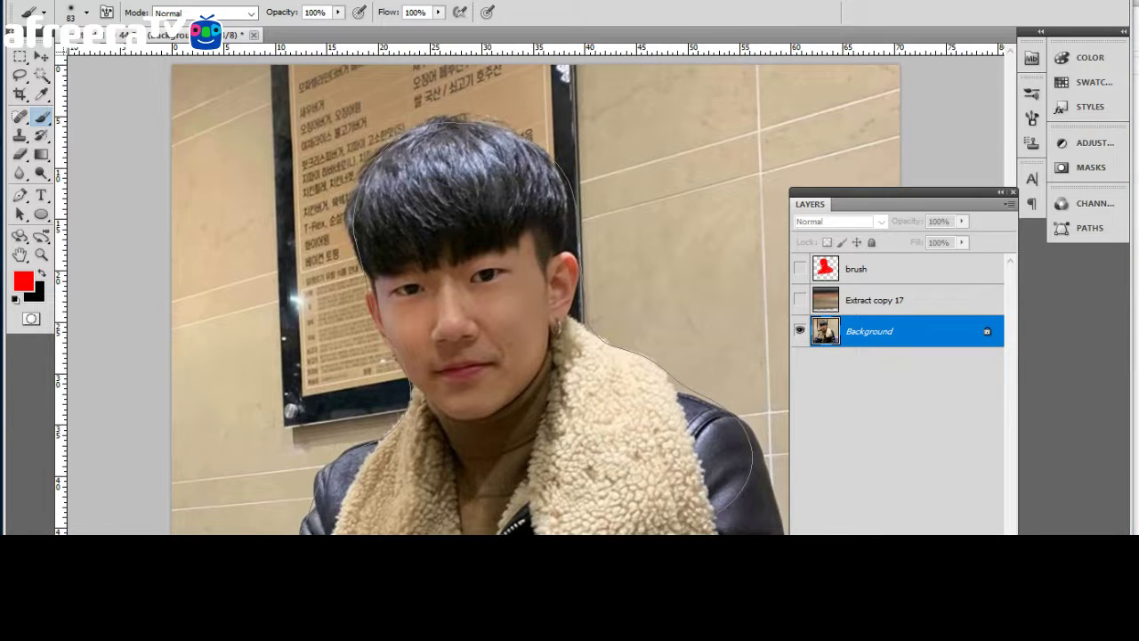
pyautogui.hotkey('ctrl', 'alt', 'z')
pyautogui.click(856, 269)
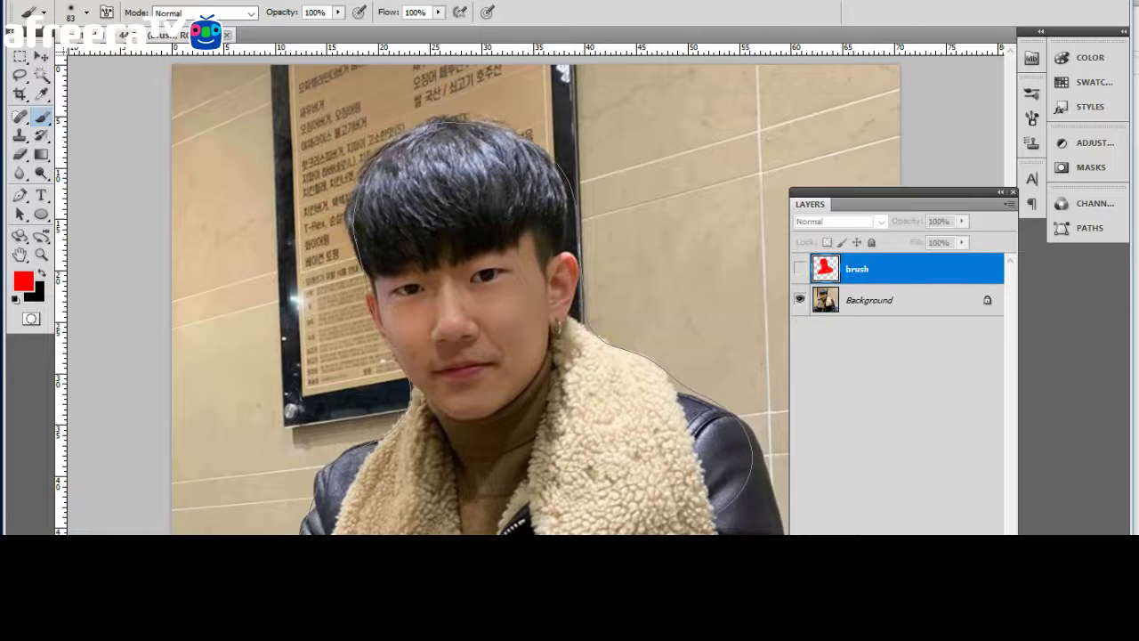
pyautogui.click(799, 268)
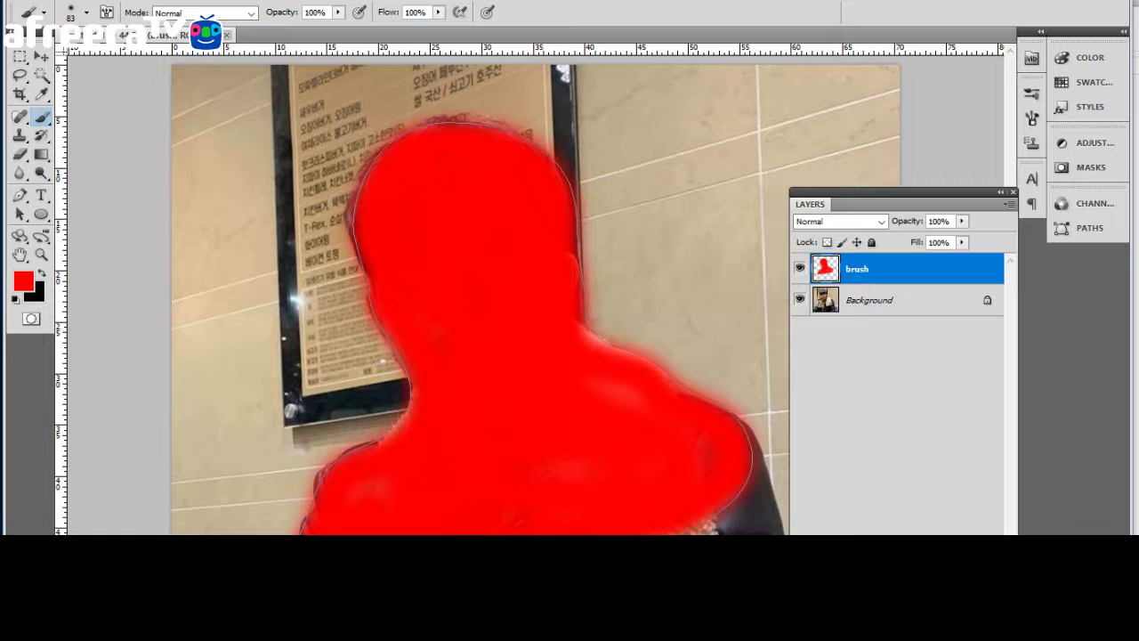
# Add an empty layer named Extract above Background and hide the red brush layer.
pyautogui.hotkey('alt', '[')
pyautogui.hotkey('ctrl', 'shift', 'alt', 'n')
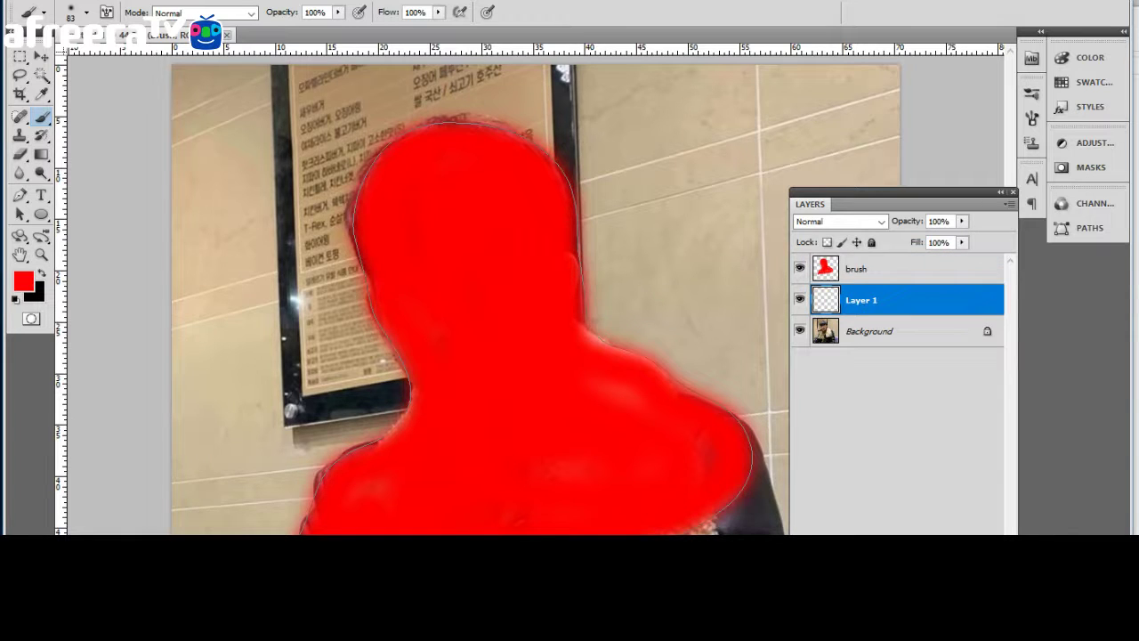
pyautogui.click(799, 268)
pyautogui.write('Extract')
pyautogui.press('Return')
# Duplicate Extract seven times and merge all the copies into one layer.
pyautogui.hotkey('ctrl', 'j')
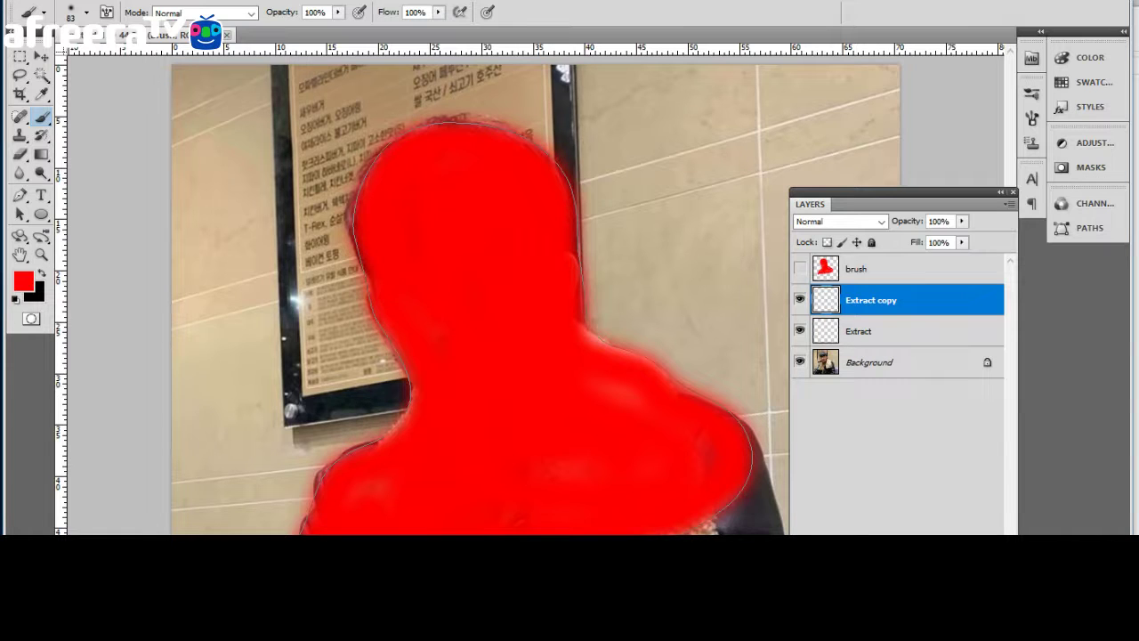
pyautogui.hotkey('ctrl', 'j')
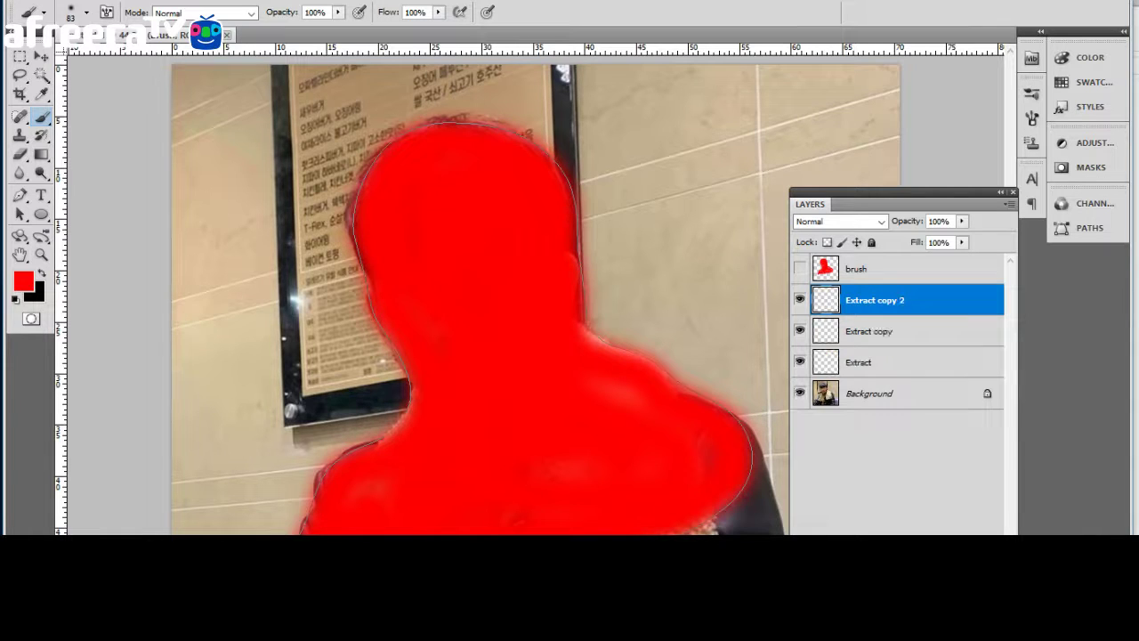
pyautogui.hotkey('ctrl', 'j')
pyautogui.hotkey('ctrl', 'j')
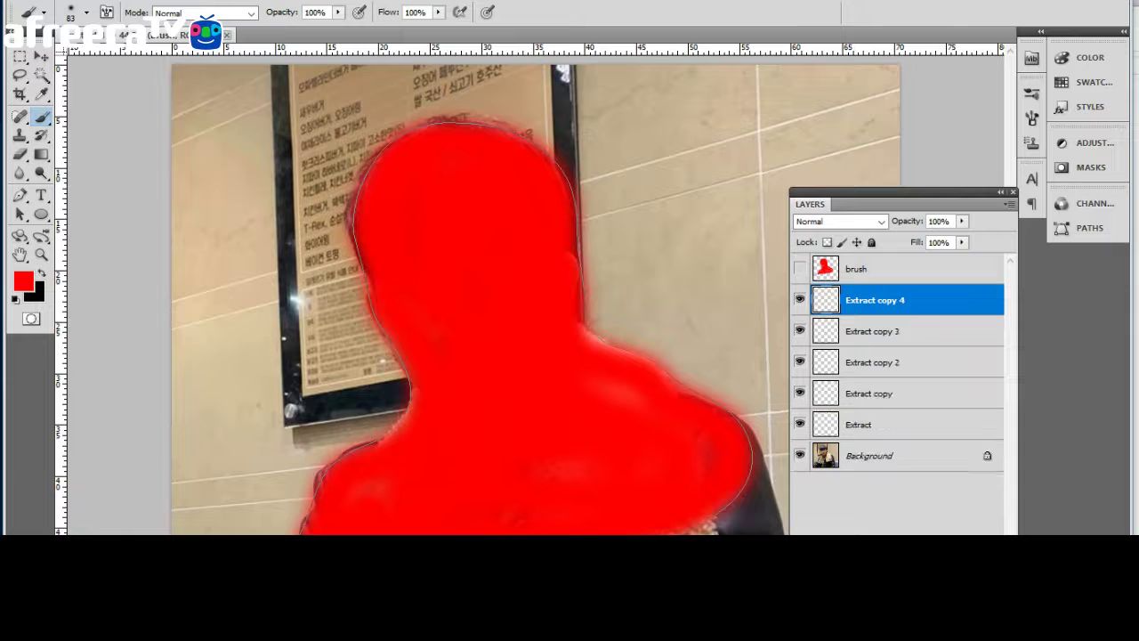
pyautogui.hotkey('ctrl', 'j')
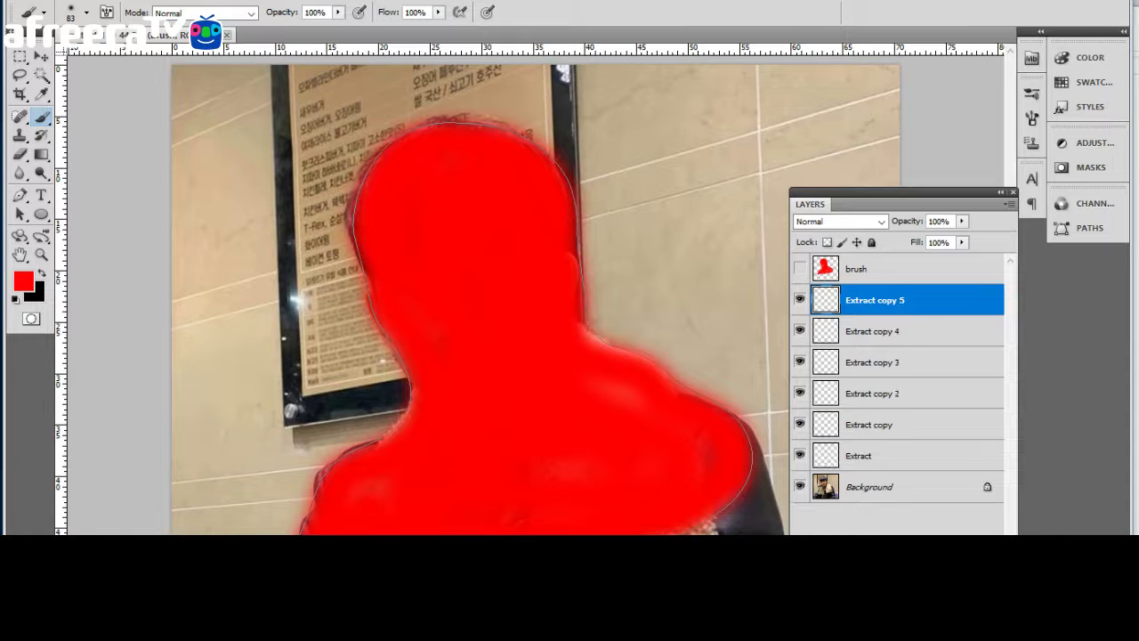
pyautogui.hotkey('ctrl', 'j')
pyautogui.hotkey('ctrl', 'j')
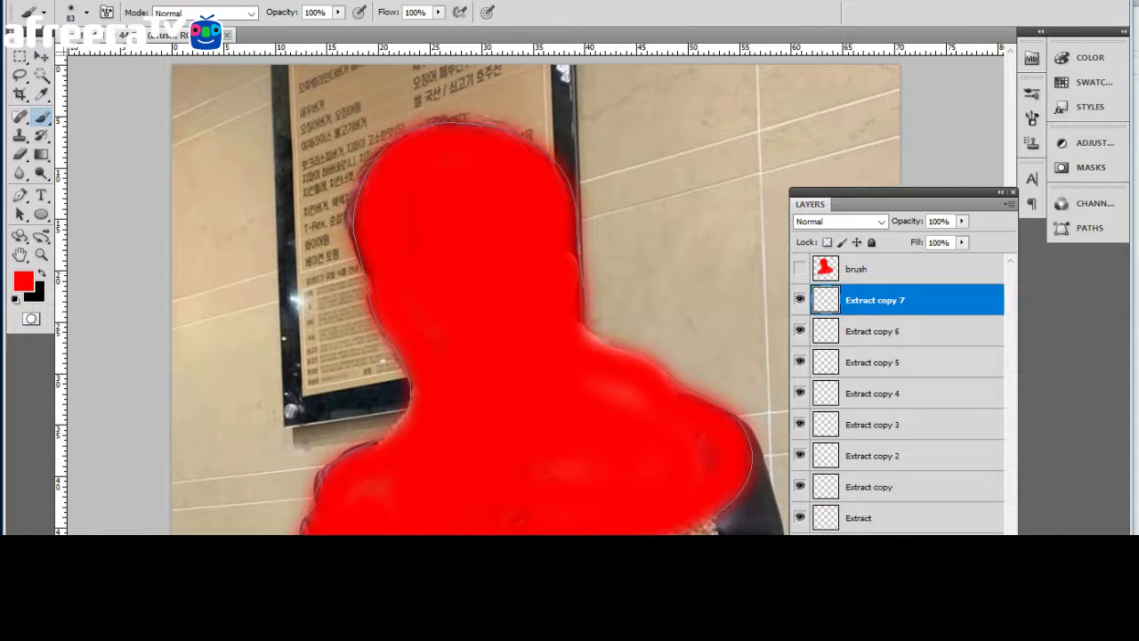
pyautogui.hotkey('ctrl', 'j')
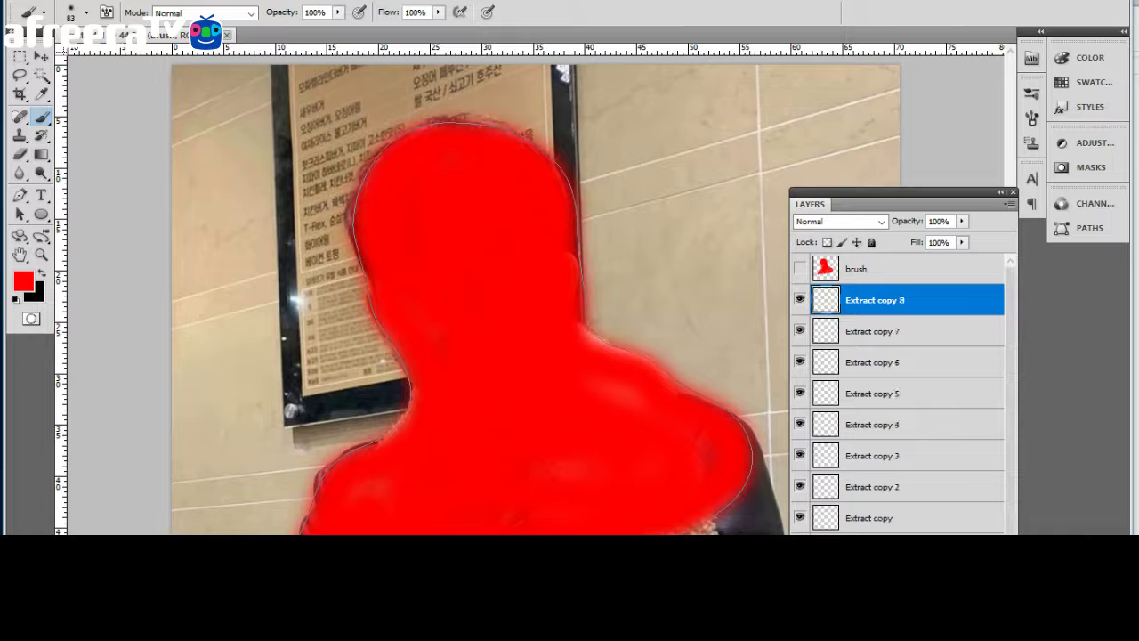
pyautogui.hotkey('ctrl', 'j')
pyautogui.hotkey('ctrl', 'j')
pyautogui.hotkey('ctrl', 'j')
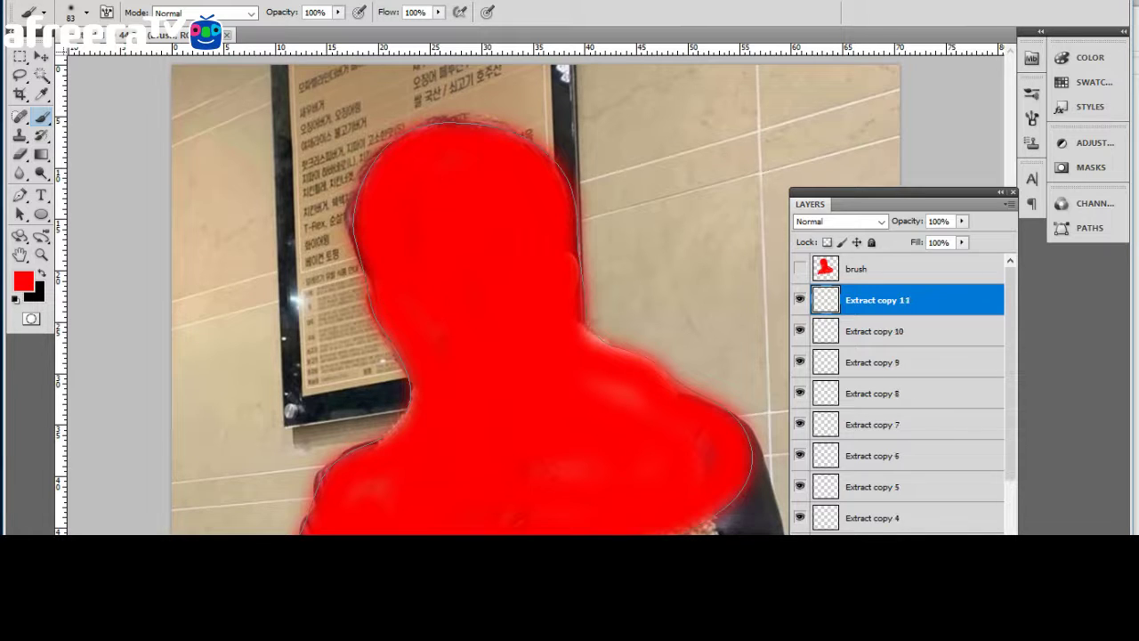
pyautogui.hotkey('ctrl', 'alt', 'a')
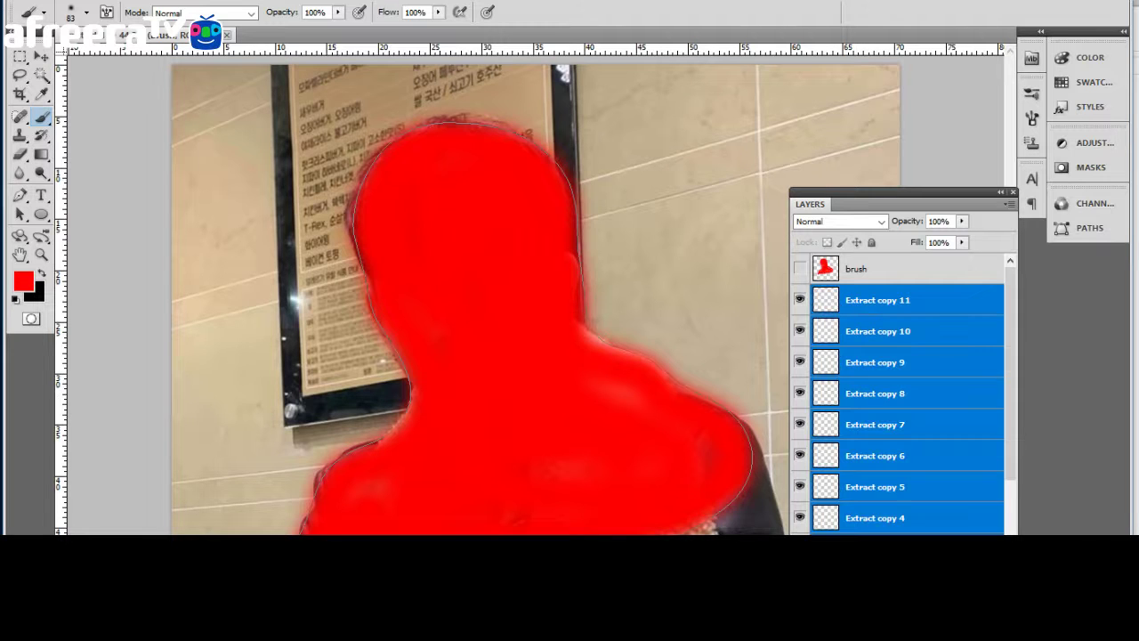
pyautogui.hotkey('ctrl', 'e')
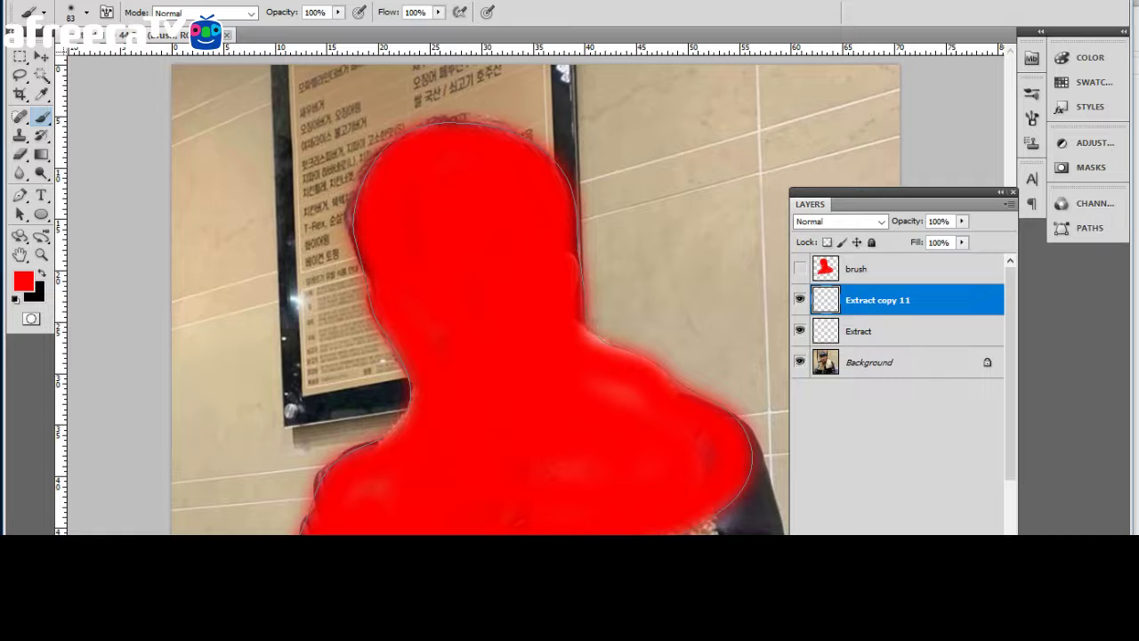
# Duplicate the merged layer five more times and merge Extract copy 11 through 17 together.
pyautogui.hotkey('ctrl', 'j')
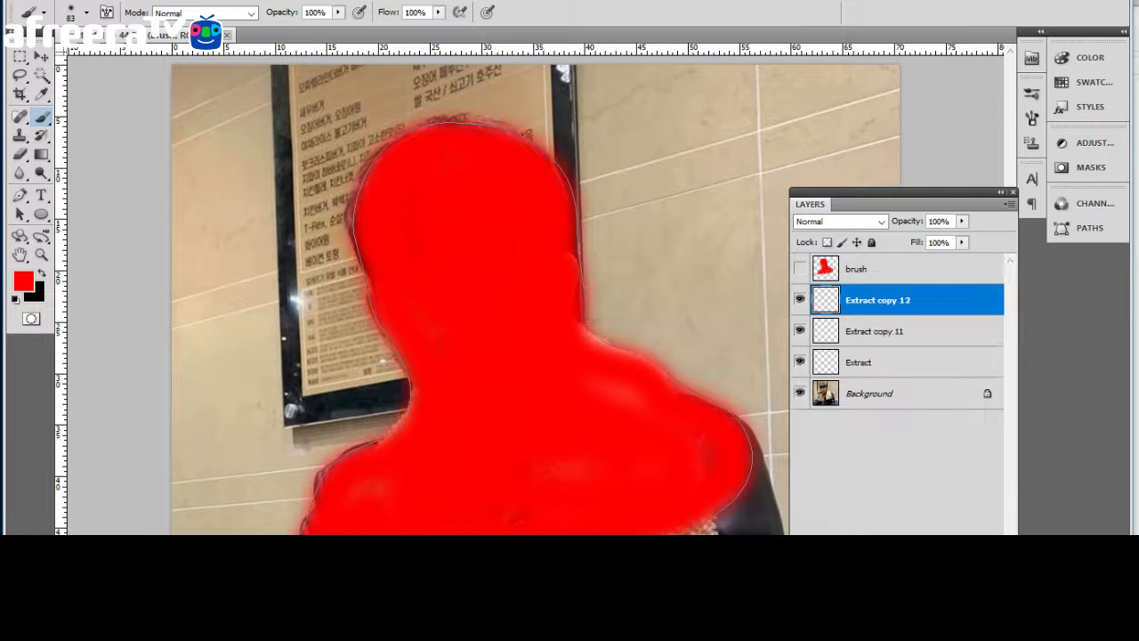
pyautogui.hotkey('ctrl', 'j')
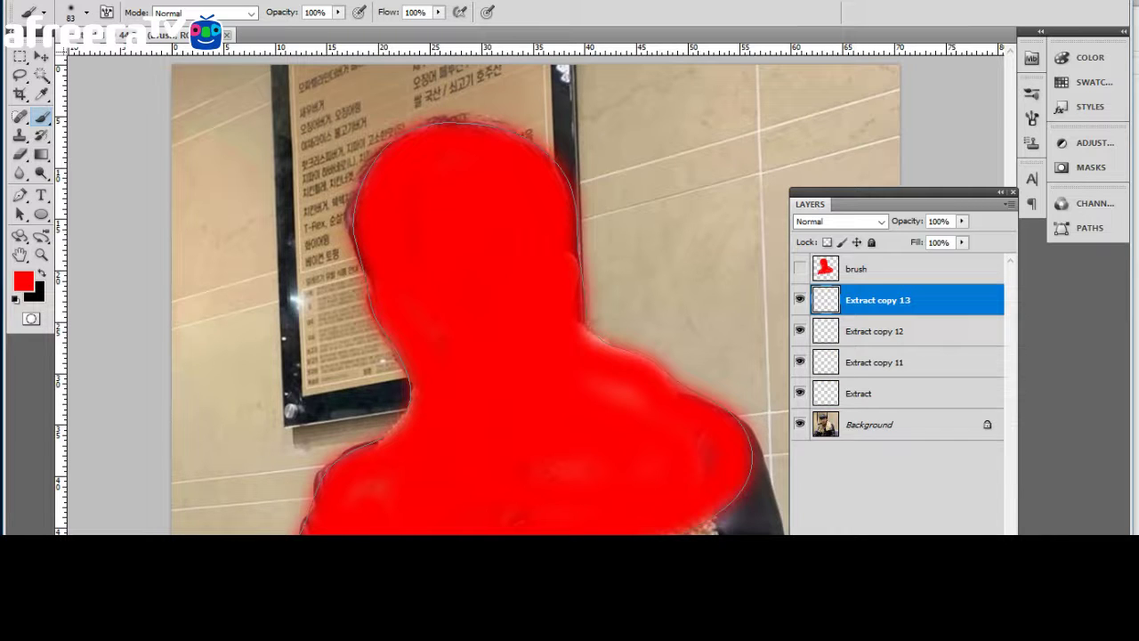
pyautogui.hotkey('ctrl', 'j')
pyautogui.hotkey('ctrl', 'j')
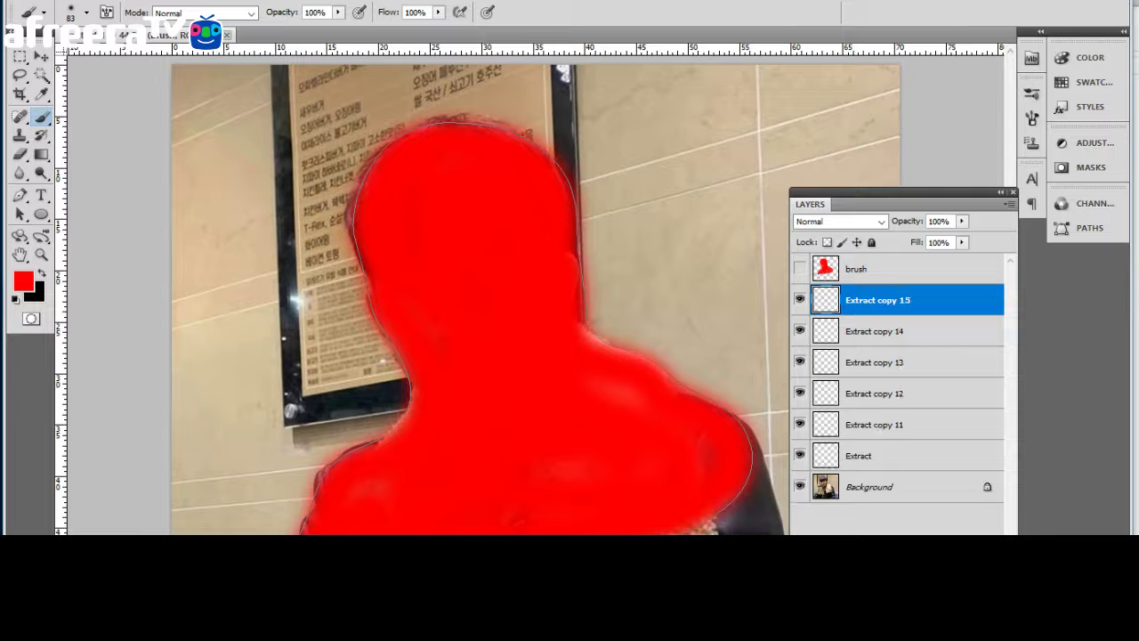
pyautogui.hotkey('ctrl', 'j')
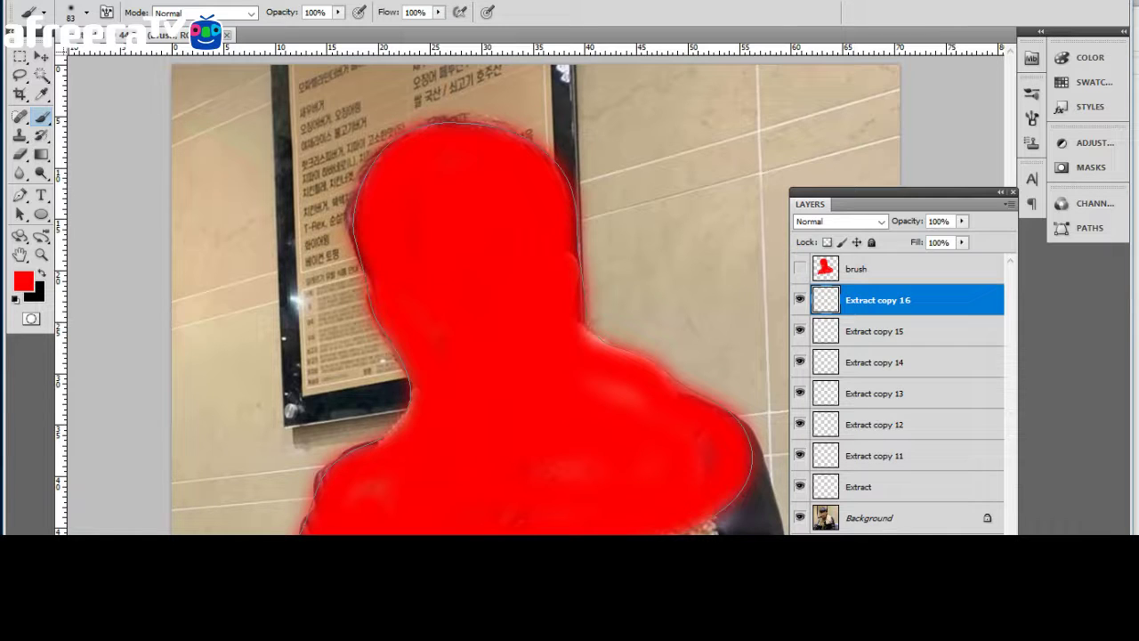
pyautogui.hotkey('ctrl', 'j')
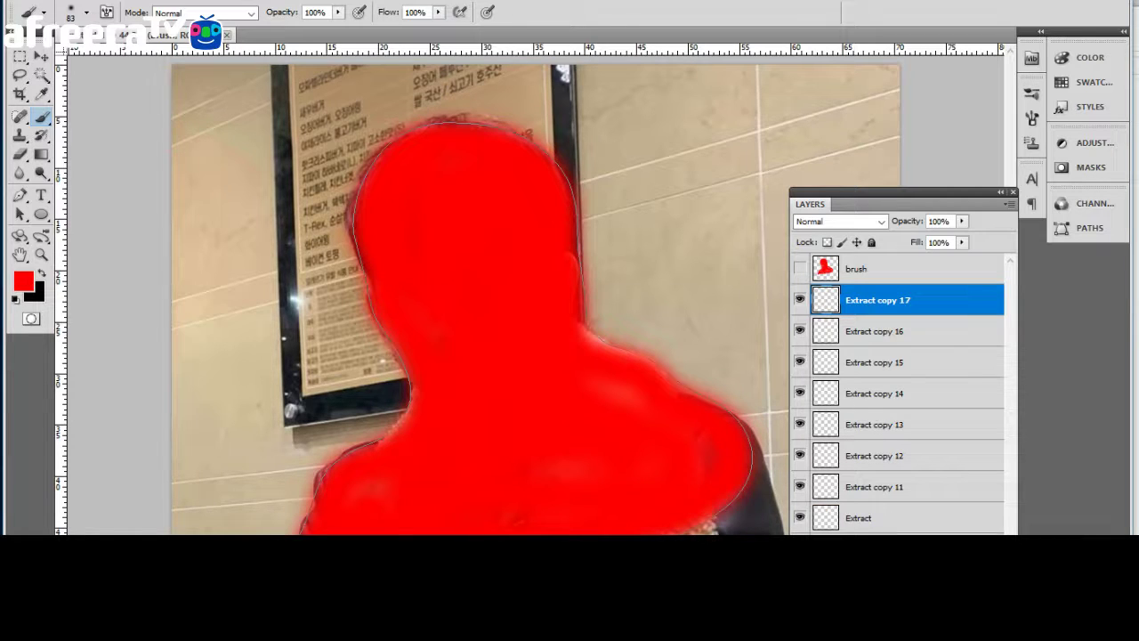
pyautogui.keyDown('shift'); pyautogui.click(877, 487); pyautogui.keyUp('shift')
pyautogui.hotkey('ctrl', 'e')
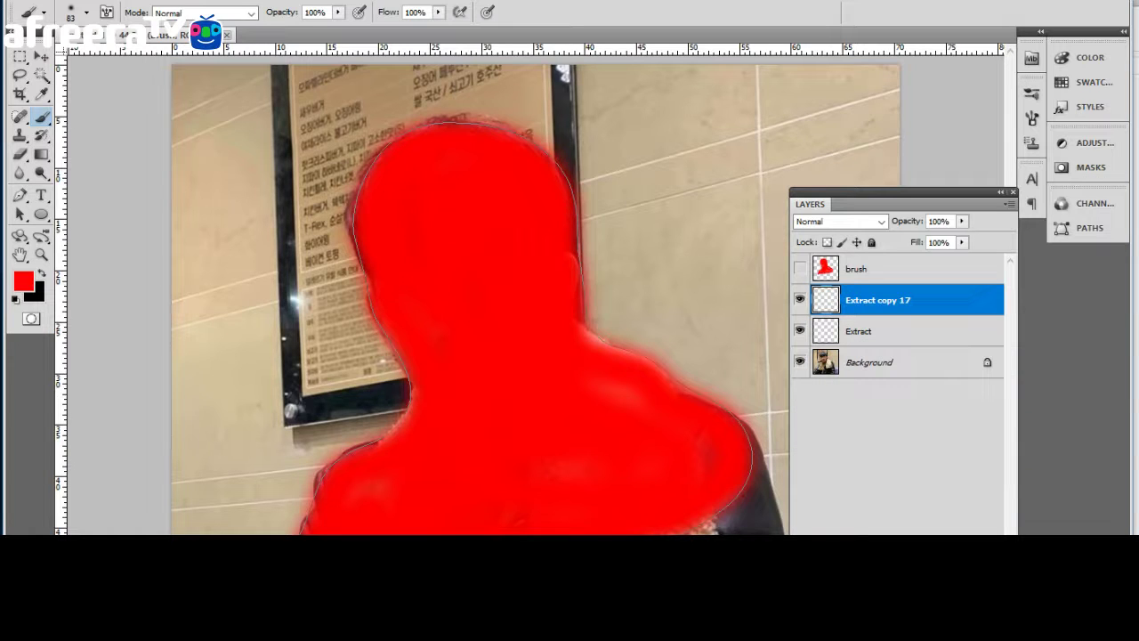
# Hide Extract copy 17 and stamp red watercolour splashes on WC_1 and WC_2, the second at size 1300.
pyautogui.click(799, 300)
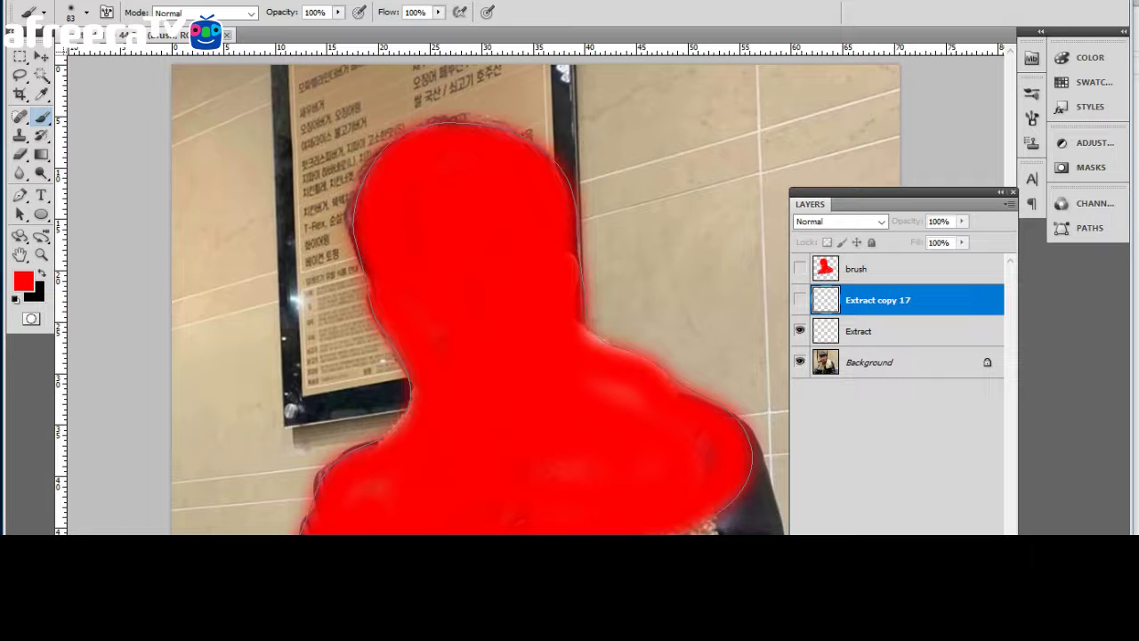
pyautogui.click(859, 331)
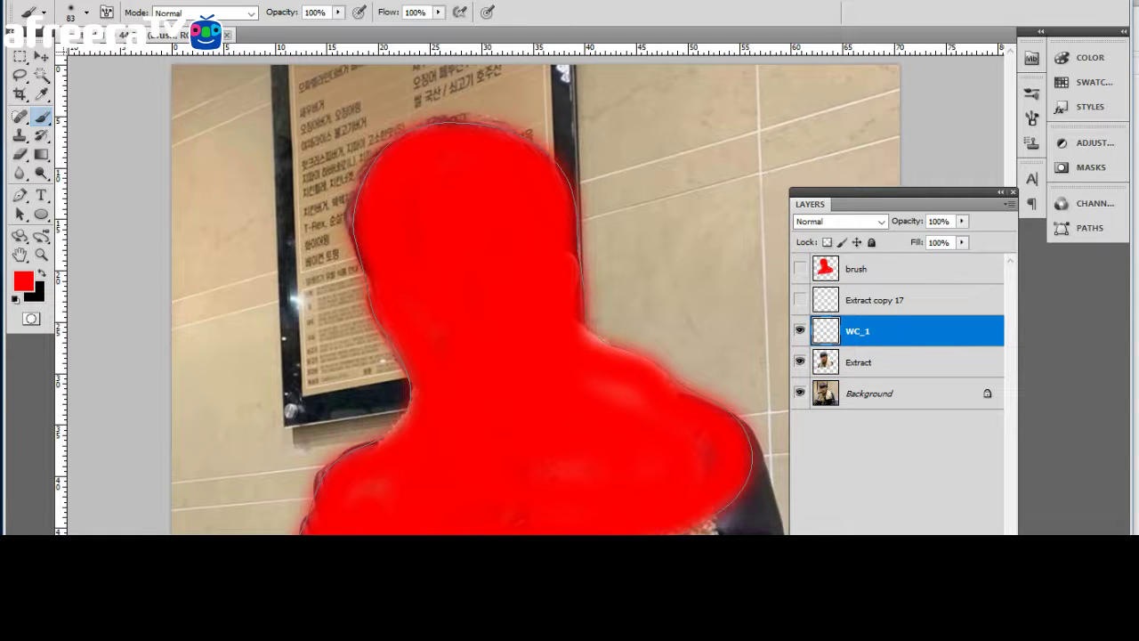
pyautogui.click(529, 338)
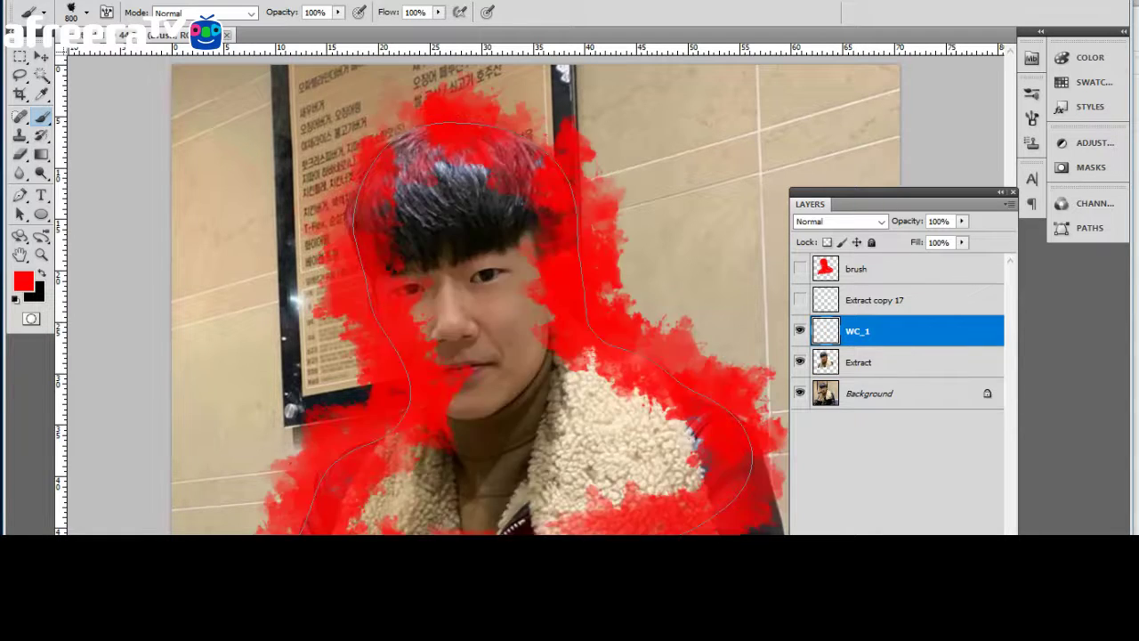
pyautogui.click(890, 363)
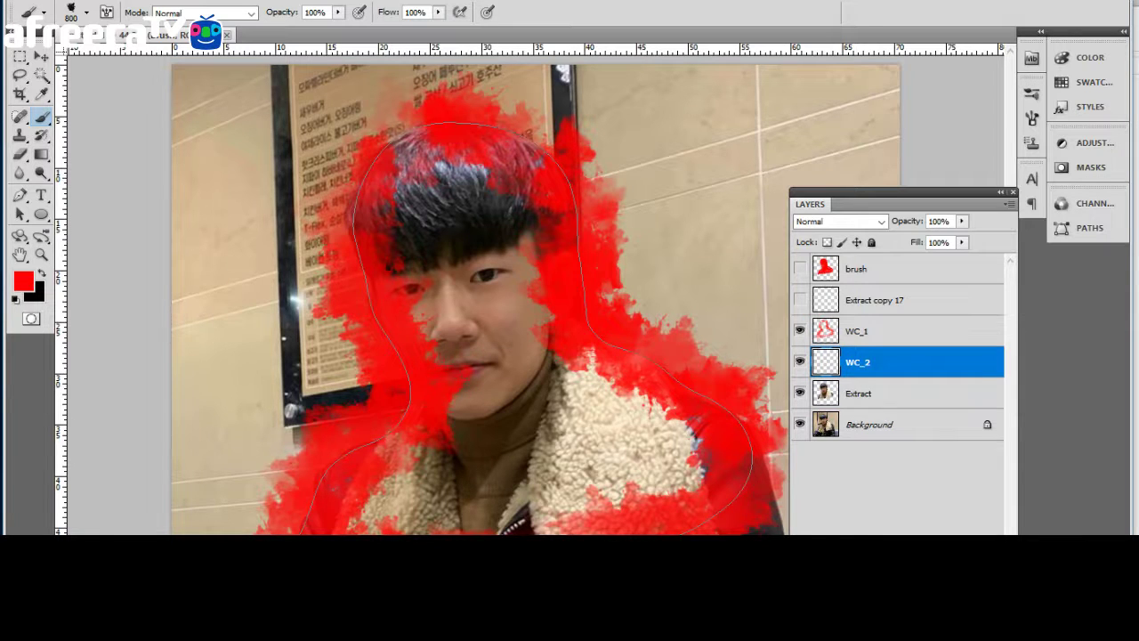
pyautogui.press(']')
pyautogui.press(']')
pyautogui.press(']')
pyautogui.click(525, 374)
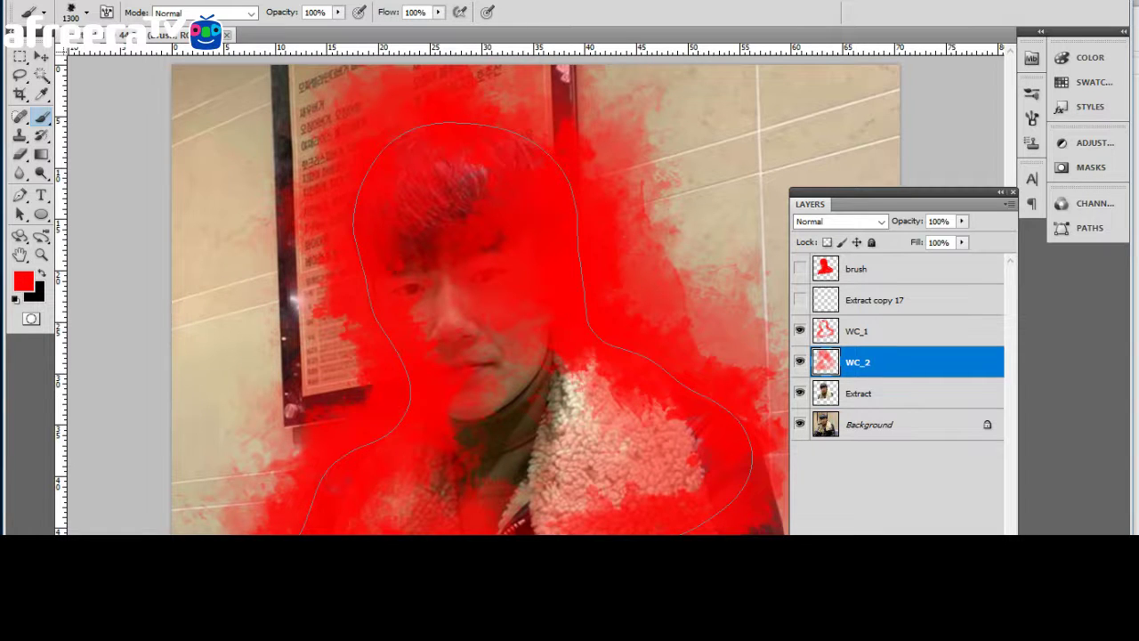
pyautogui.click(878, 300)
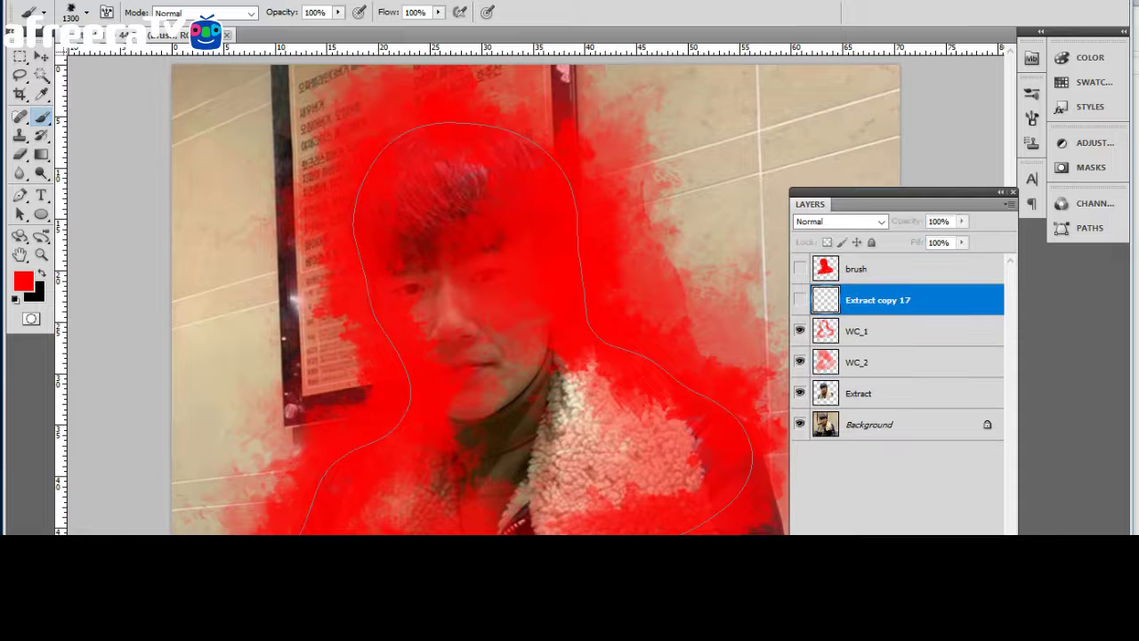
pyautogui.hotkey('ctrl', 'shift', 'alt', 'n')
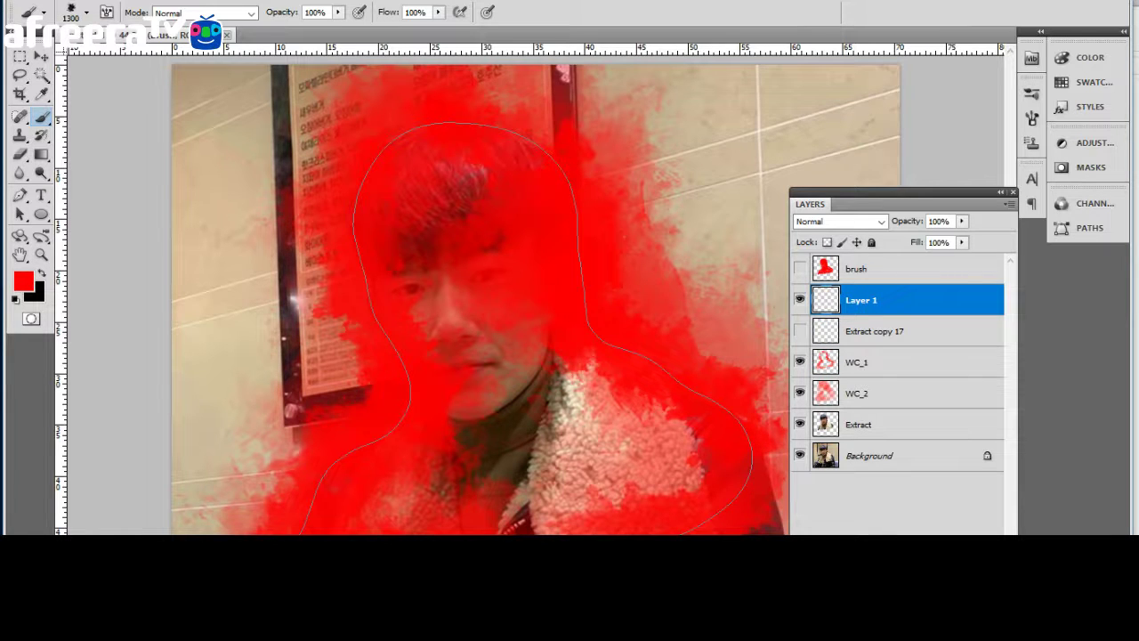
# Place empty Layer 1 and a new empty Layer 2 just above the Background layer.
pyautogui.hotkey('ctrl', 'shift', '[')
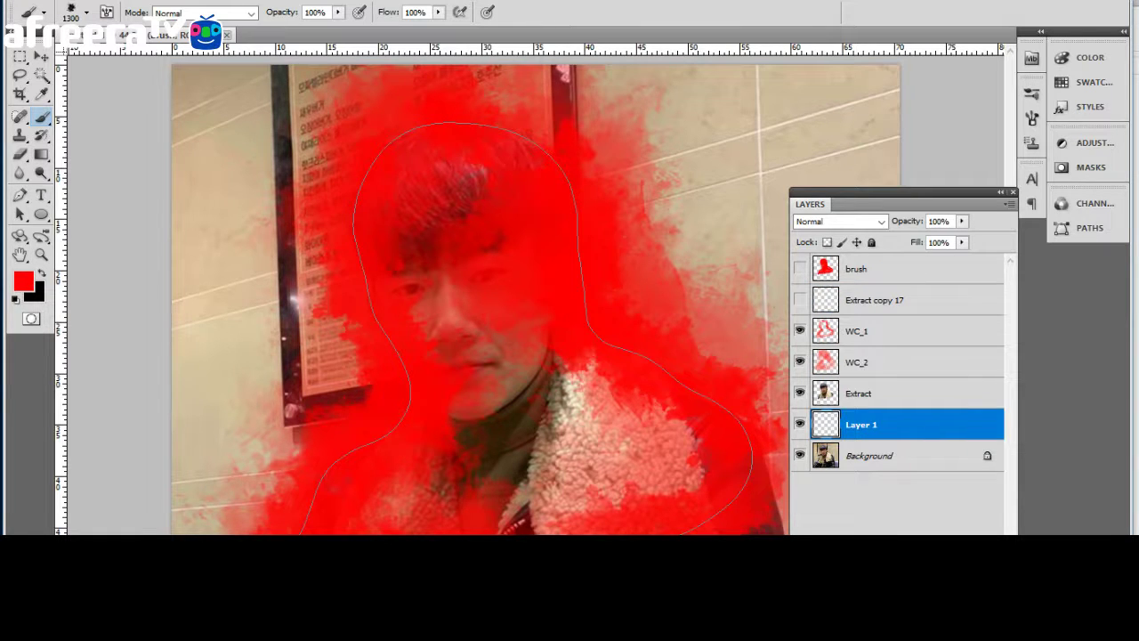
pyautogui.click(858, 362)
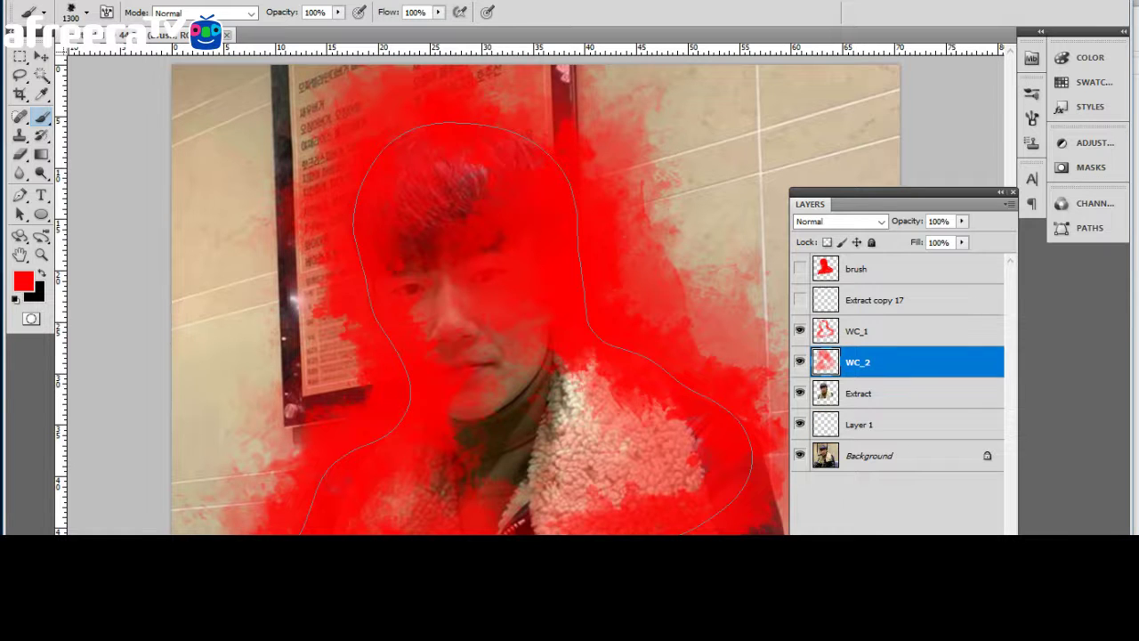
pyautogui.click(878, 300)
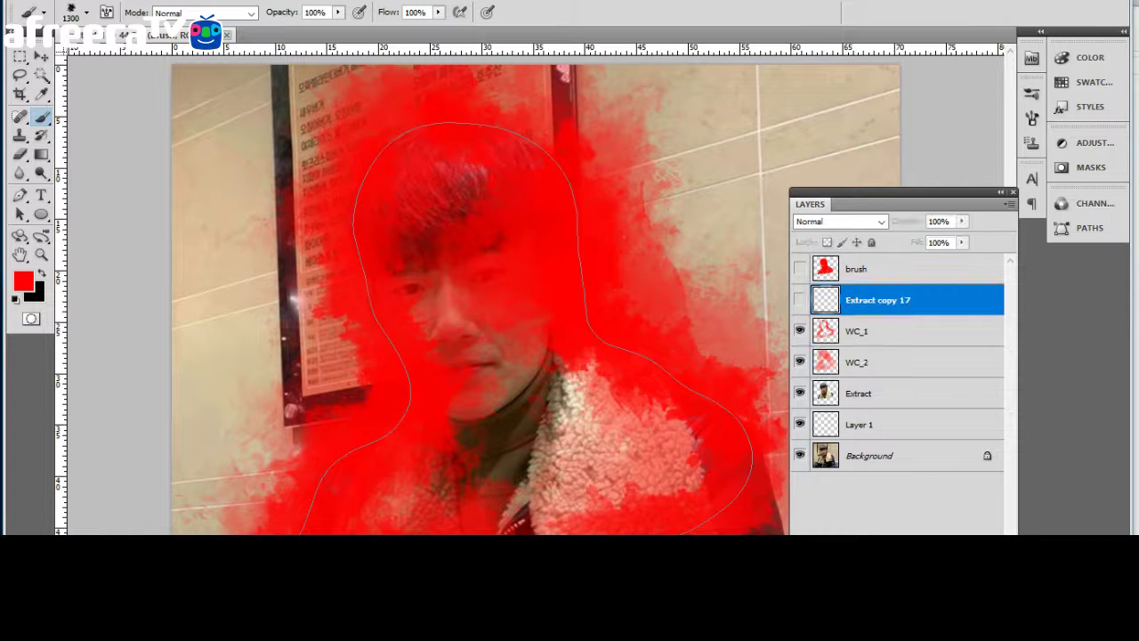
pyautogui.hotkey('ctrl', 'shift', 'alt', 'n')
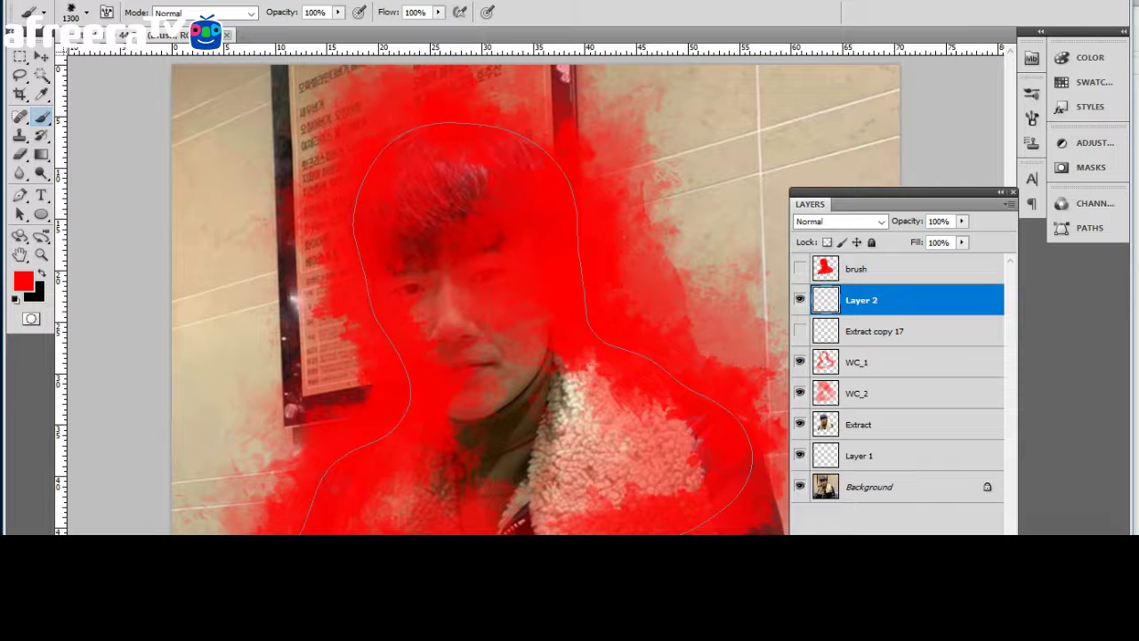
pyautogui.hotkey('ctrl', 'shift', '[')
# Hide WC_1 and WC_2, and briefly try Overlay on Layer 1 before returning it to Normal.
pyautogui.moveTo(799, 330); pyautogui.dragTo(799, 361)
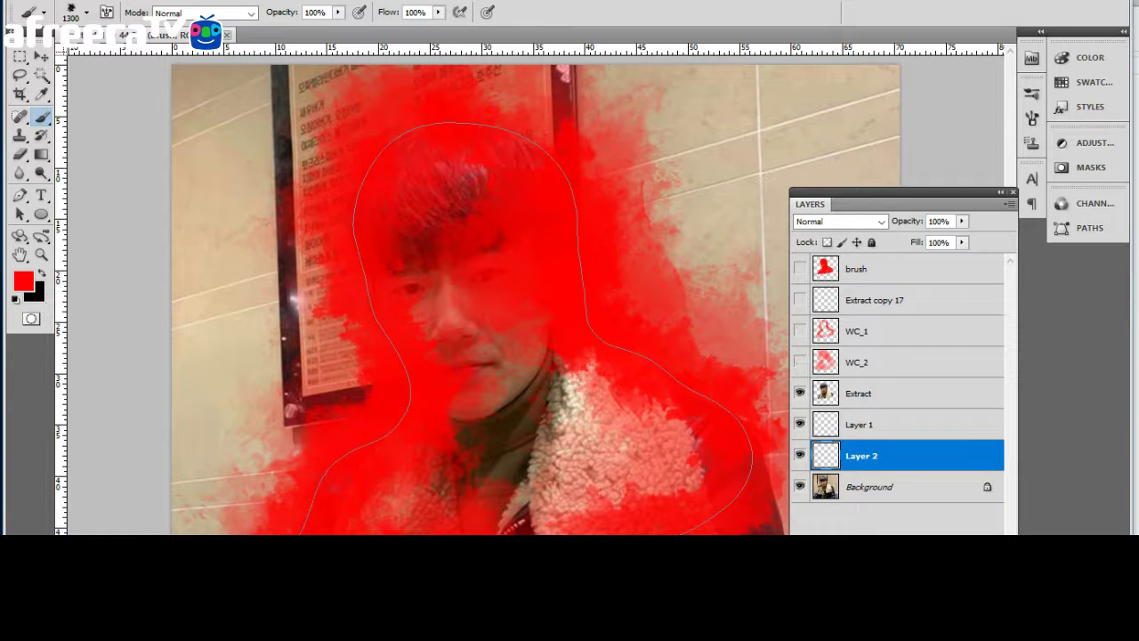
pyautogui.click(861, 424)
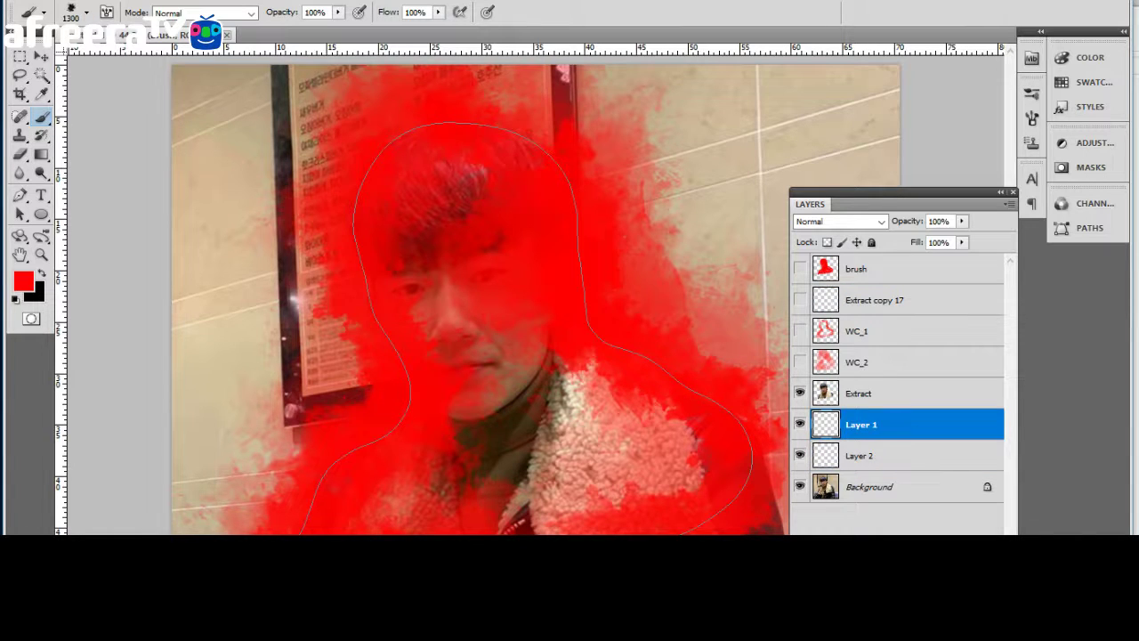
pyautogui.hotkey('shift', 'alt', 'o')
pyautogui.hotkey('shift', 'alt', 'n')
pyautogui.click(890, 394)
pyautogui.write('Sp_1')
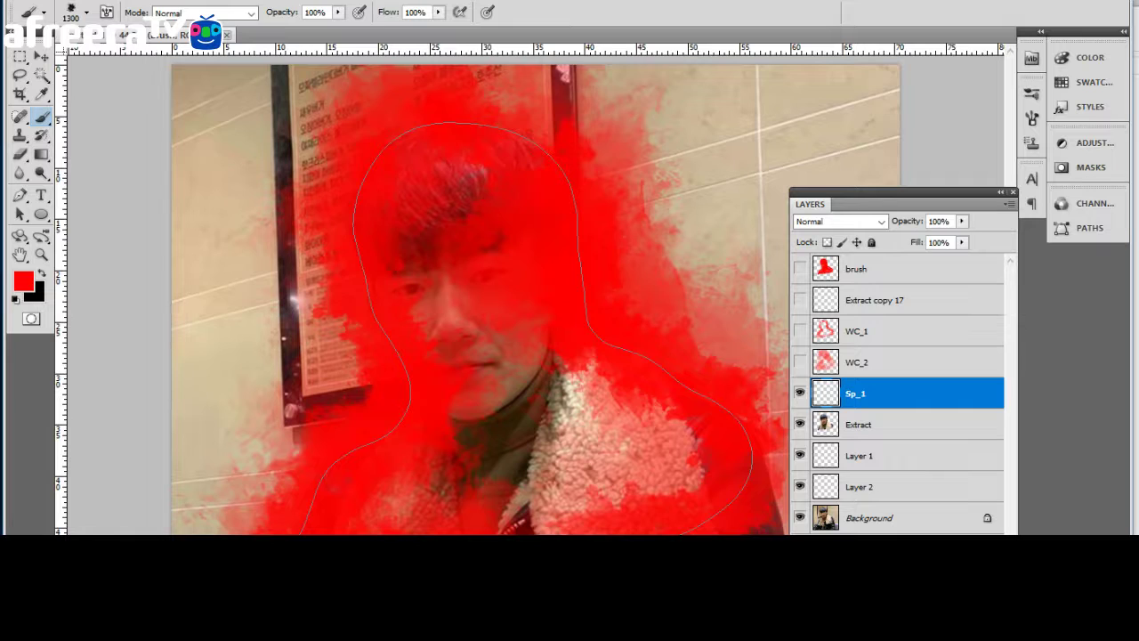
# Hide the Sp_1 splatter layer and add a new empty Layer 3 just above Extract.
pyautogui.press('[')
pyautogui.press('[')
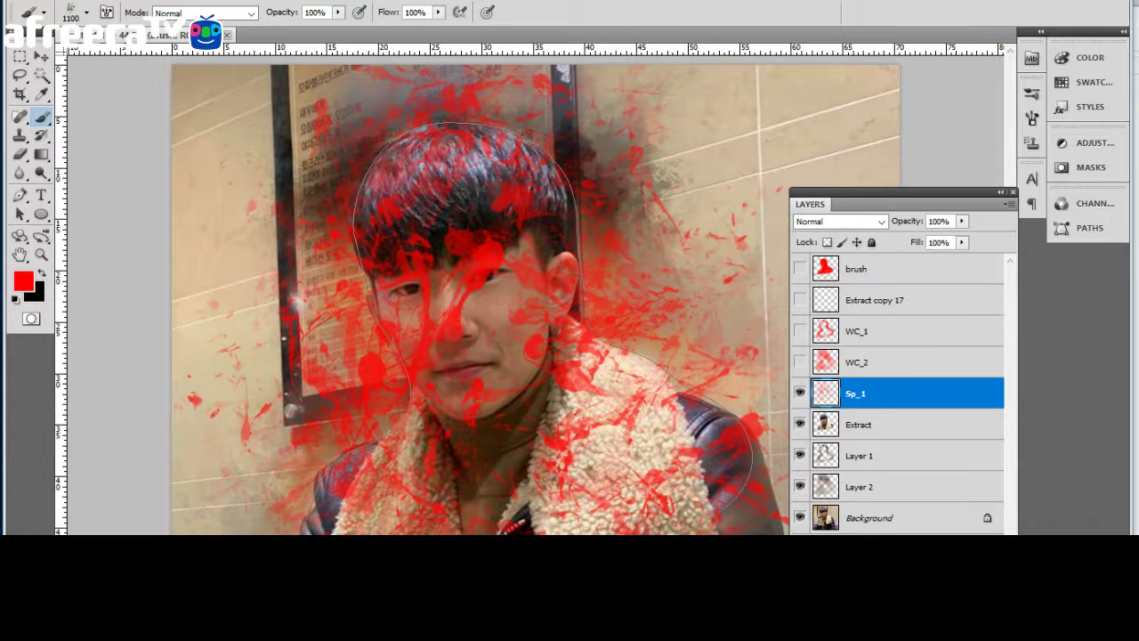
pyautogui.click(799, 393)
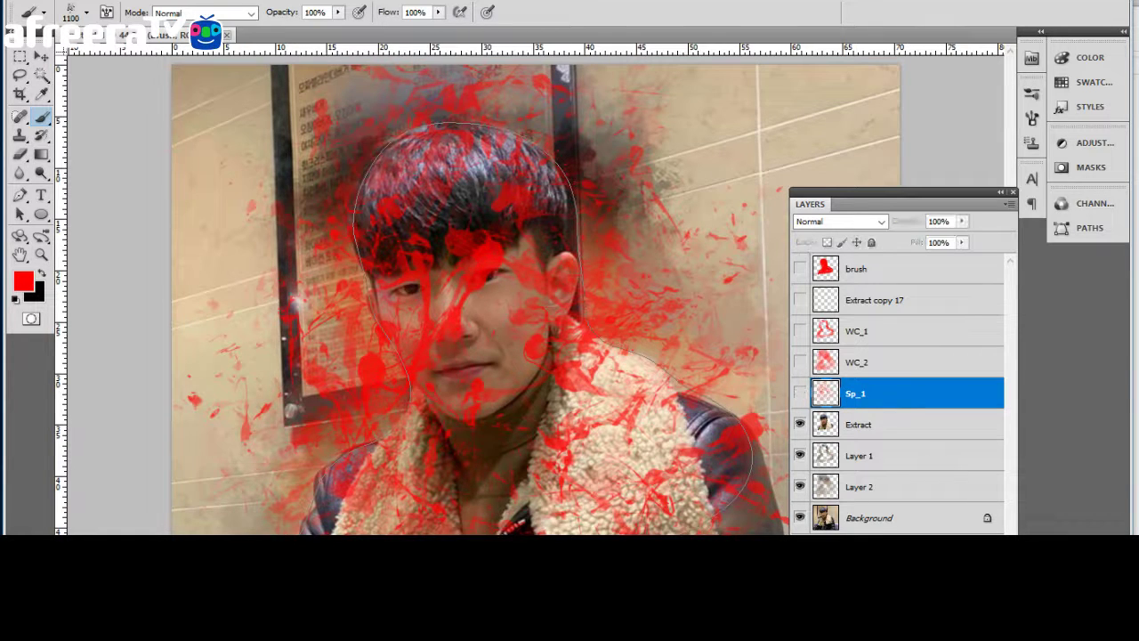
pyautogui.click(877, 300)
pyautogui.hotkey('ctrl', 'shift', 'alt', 'n')
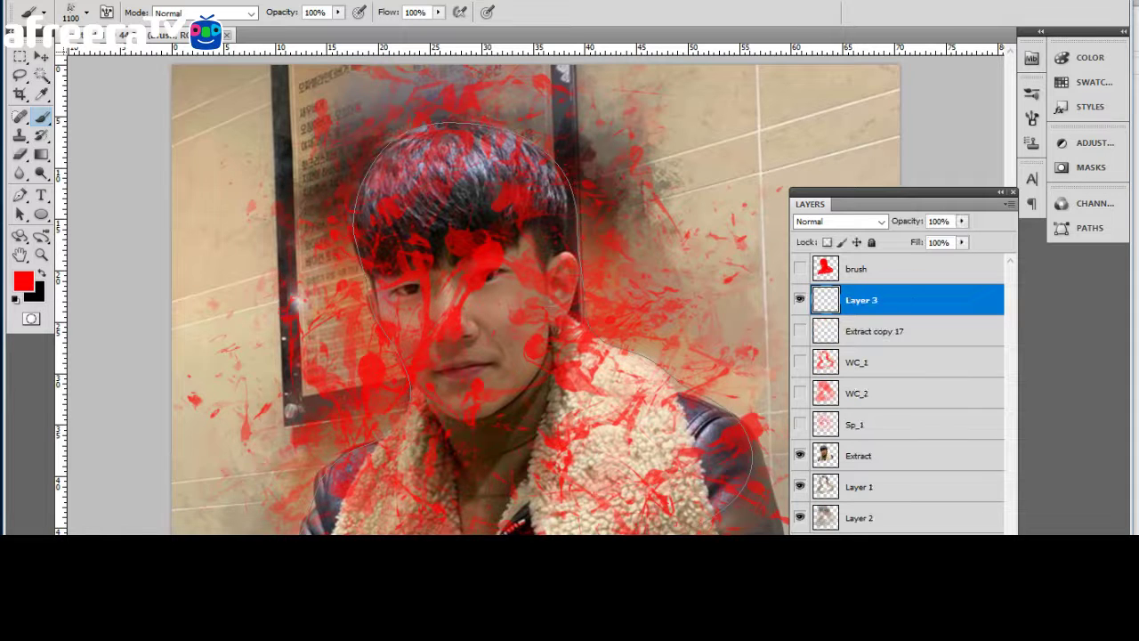
pyautogui.hotkey('ctrl', '[')
pyautogui.hotkey('ctrl', '[')
pyautogui.hotkey('ctrl', '[')
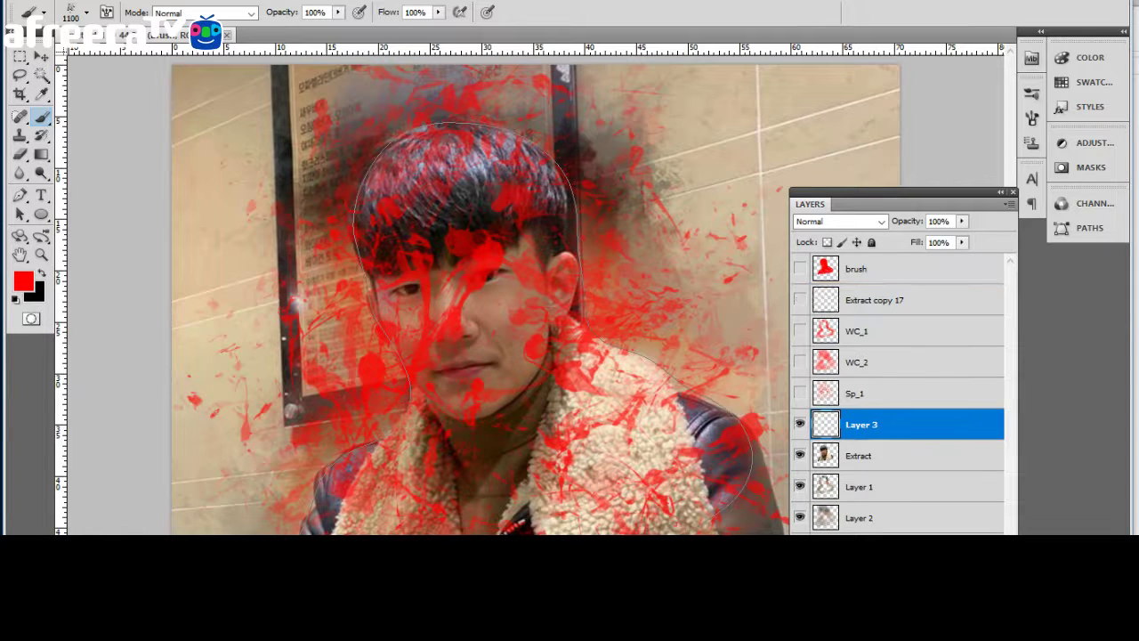
# Try Hard Light on Layer 3, revert it to Normal, then duplicate a lower layer.
pyautogui.hotkey('shift', 'alt', 'h')
pyautogui.hotkey('shift', 'alt', 'n')
pyautogui.hotkey('shift', 'alt', '[')
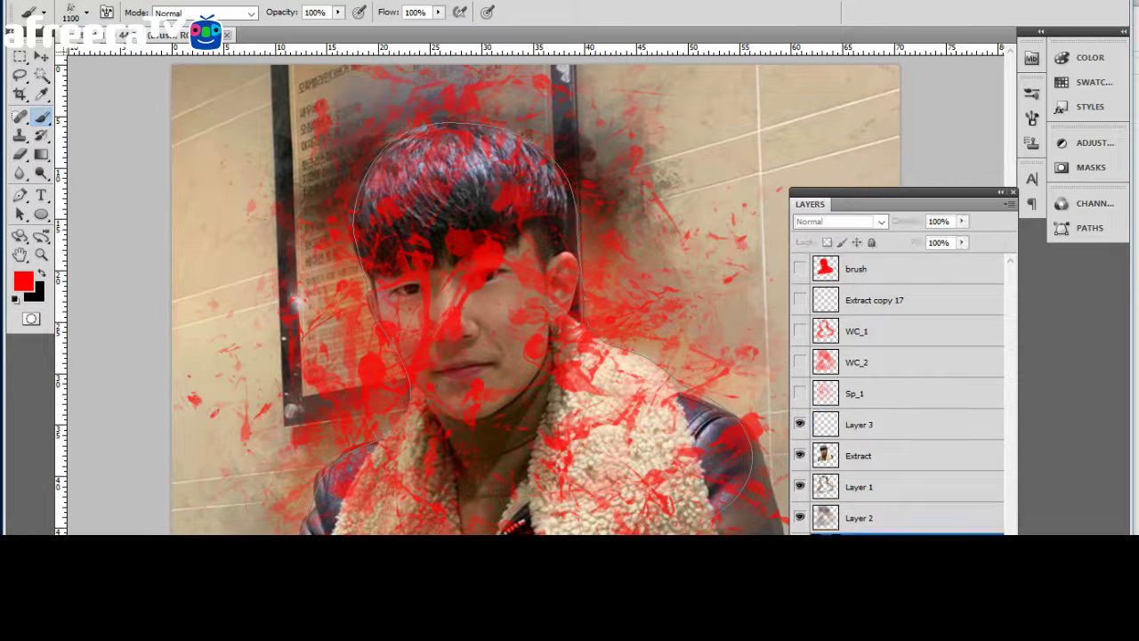
pyautogui.hotkey('ctrl', 'j')
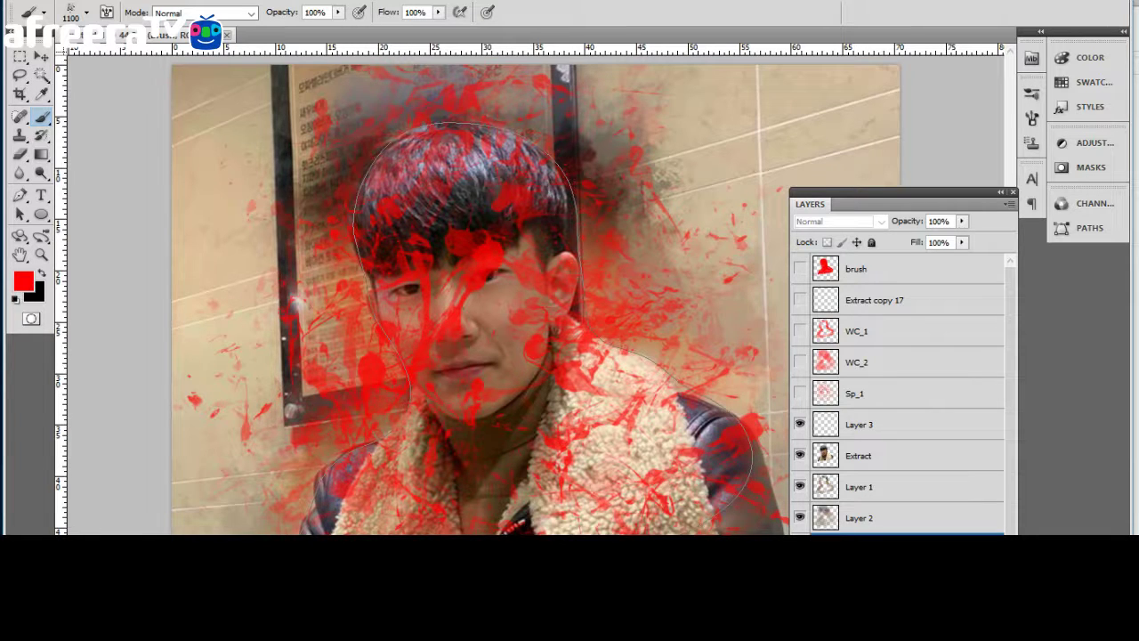
# Add Layer 4 above Extract using the figure selection and blend it with Soft Light.
pyautogui.keyDown('ctrl'); pyautogui.click(825, 455); pyautogui.keyUp('ctrl')
pyautogui.click(890, 456)
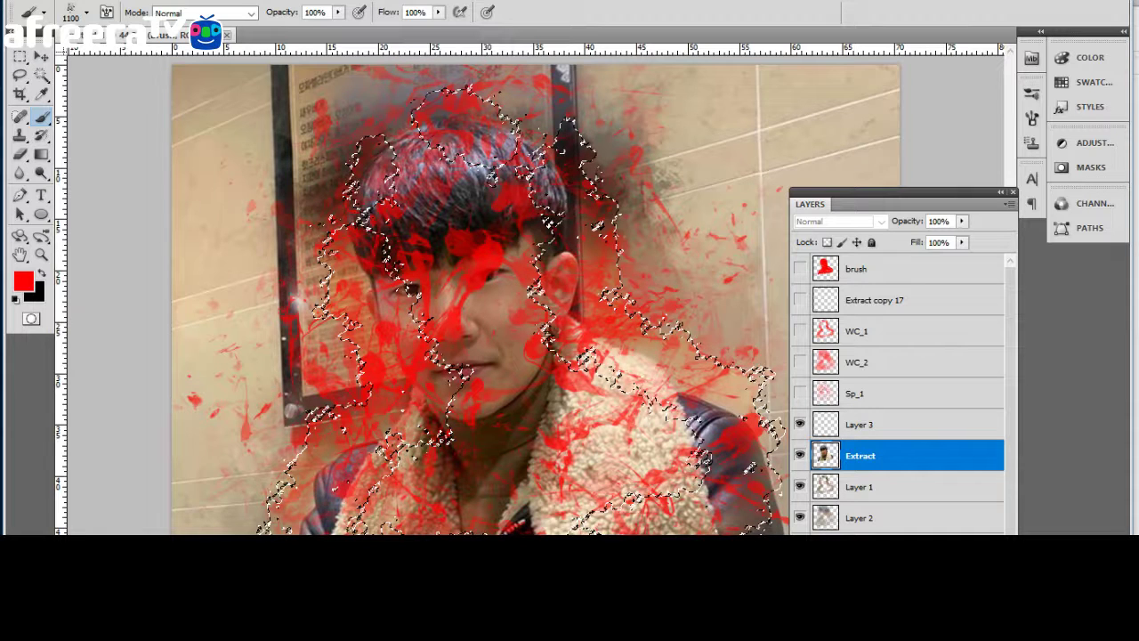
pyautogui.hotkey('ctrl', 'shift', 'alt', 'n')
pyautogui.hotkey('ctrl', 'd')
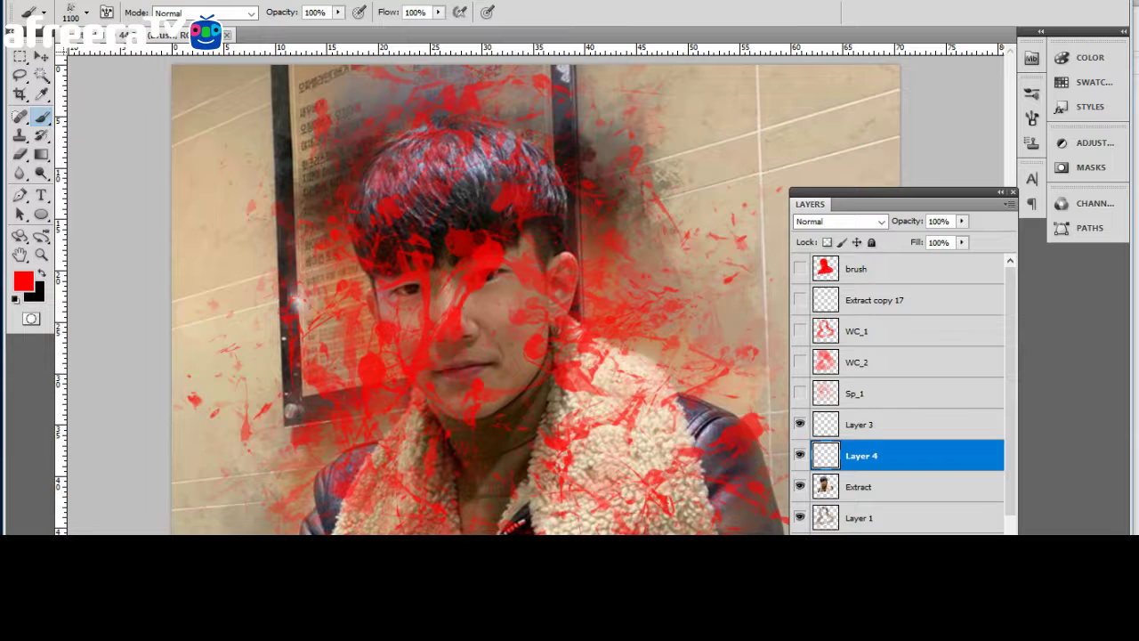
pyautogui.hotkey('shift', 'alt', 'f')
# Mask the Extract layer, duplicate it, fill the copy white with Hard Light blending, keep Extract Normal.
pyautogui.click(890, 487)
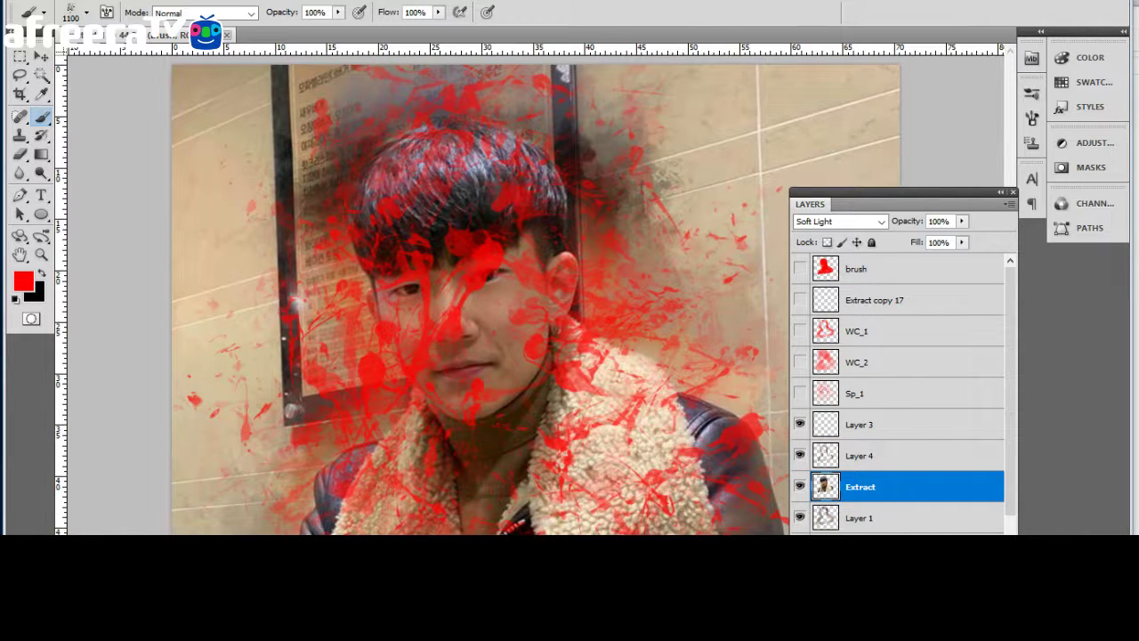
pyautogui.click(859, 545)
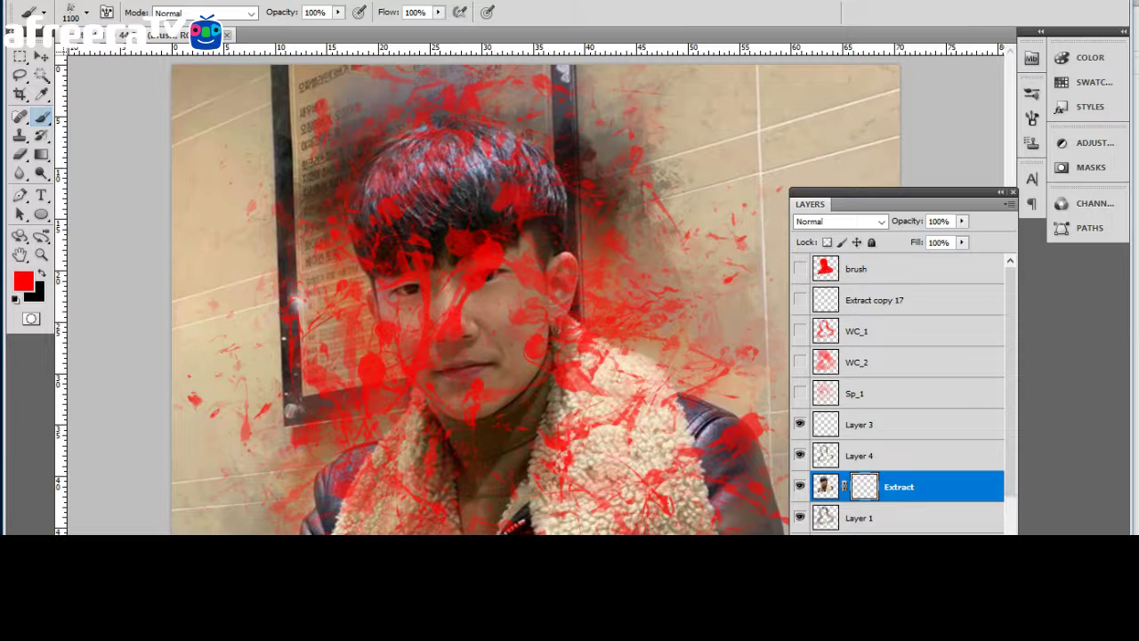
pyautogui.hotkey('ctrl', 'j')
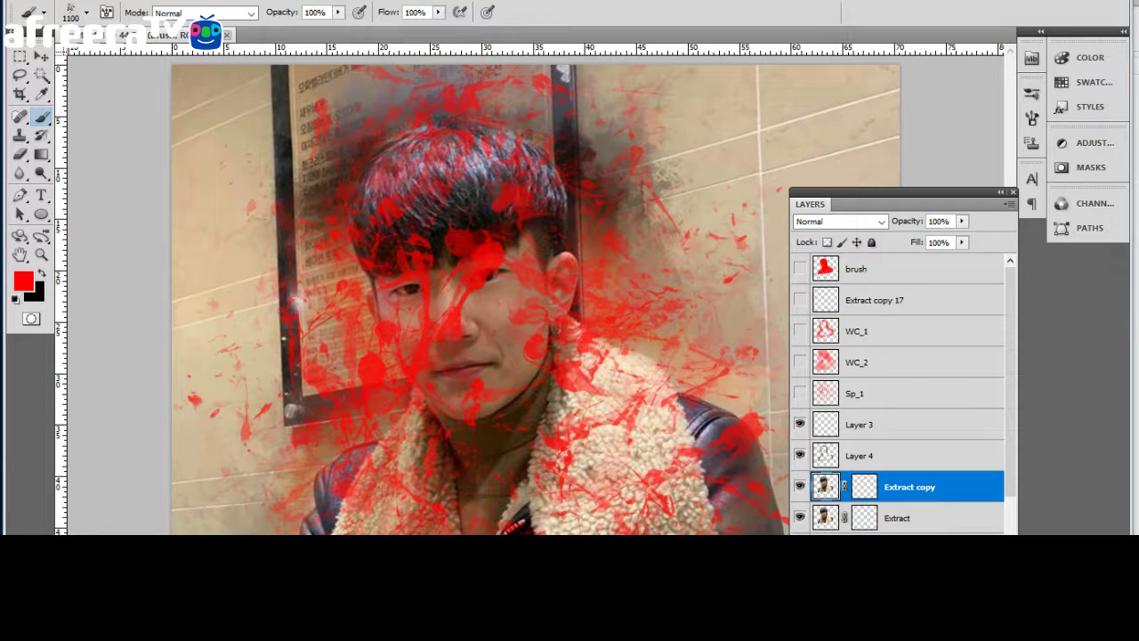
pyautogui.press('Delete')
pyautogui.hotkey('shift', 'alt', 'h')
pyautogui.click(899, 517)
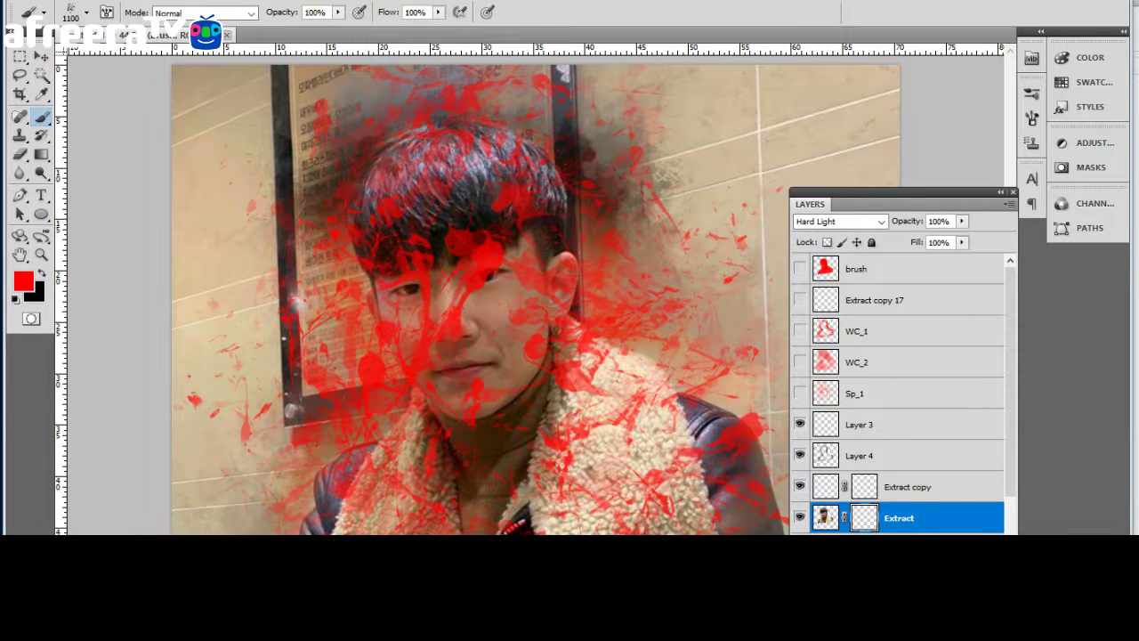
pyautogui.hotkey('shift', 'alt', 'n')
# Paint the masks around the head and shoulders with a 466 px brush in white and black.
pyautogui.hotkey('alt', '[')
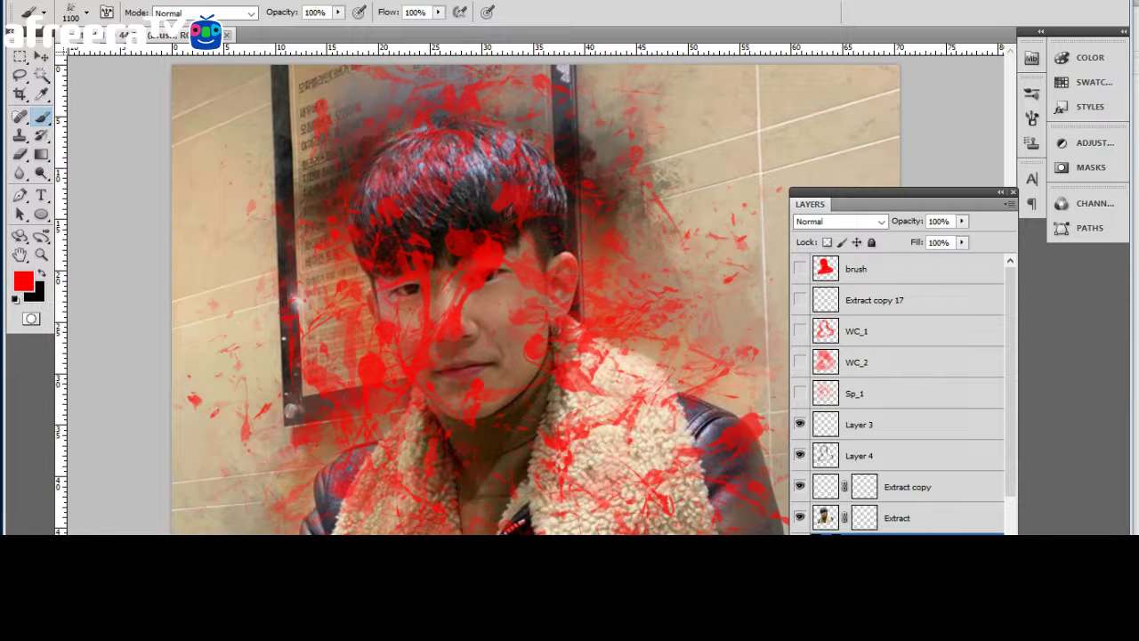
pyautogui.hotkey('shift', 'alt', 'o')
pyautogui.hotkey('shift', 'alt', 'n')
pyautogui.hotkey('ctrl', 'h')
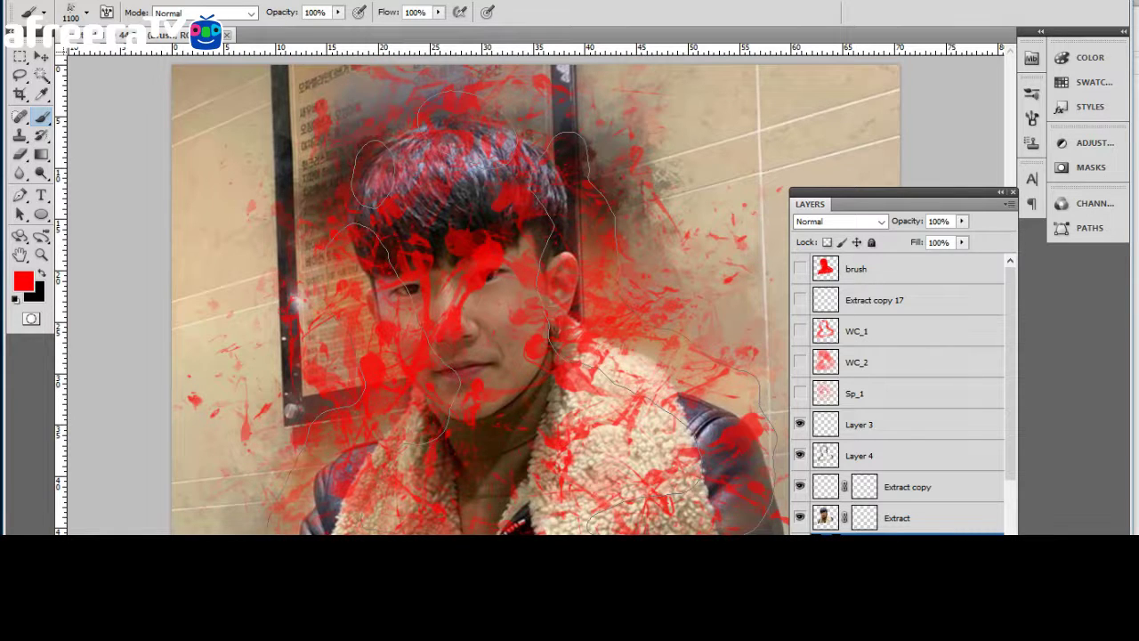
pyautogui.press('[')
pyautogui.press('[')
pyautogui.press('[')
pyautogui.press('d')
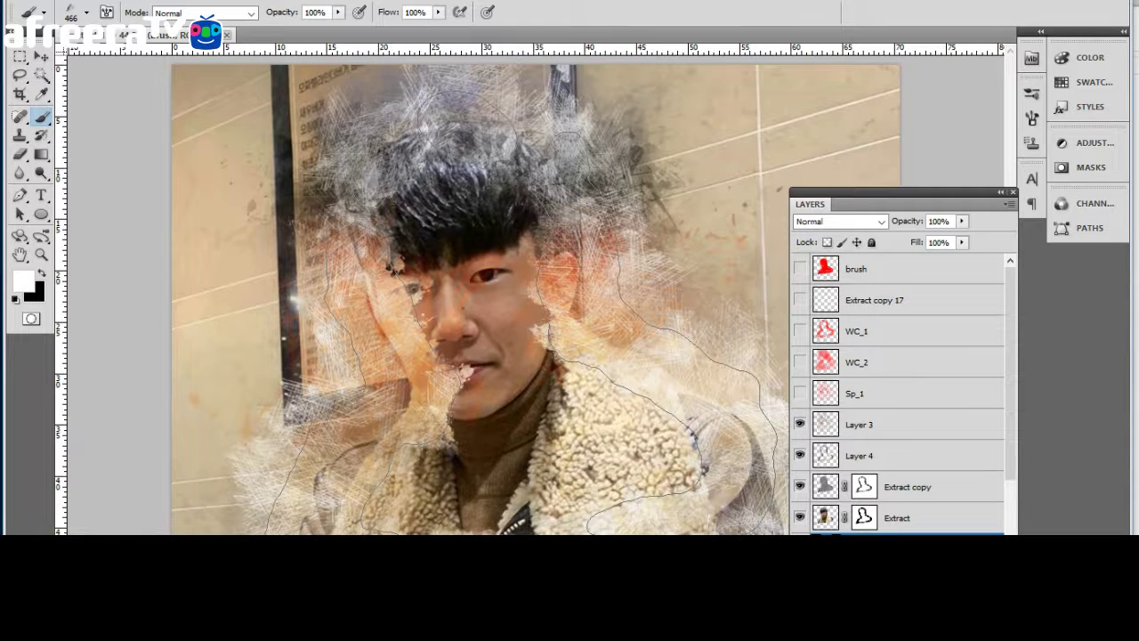
pyautogui.press('d')
pyautogui.press('d')
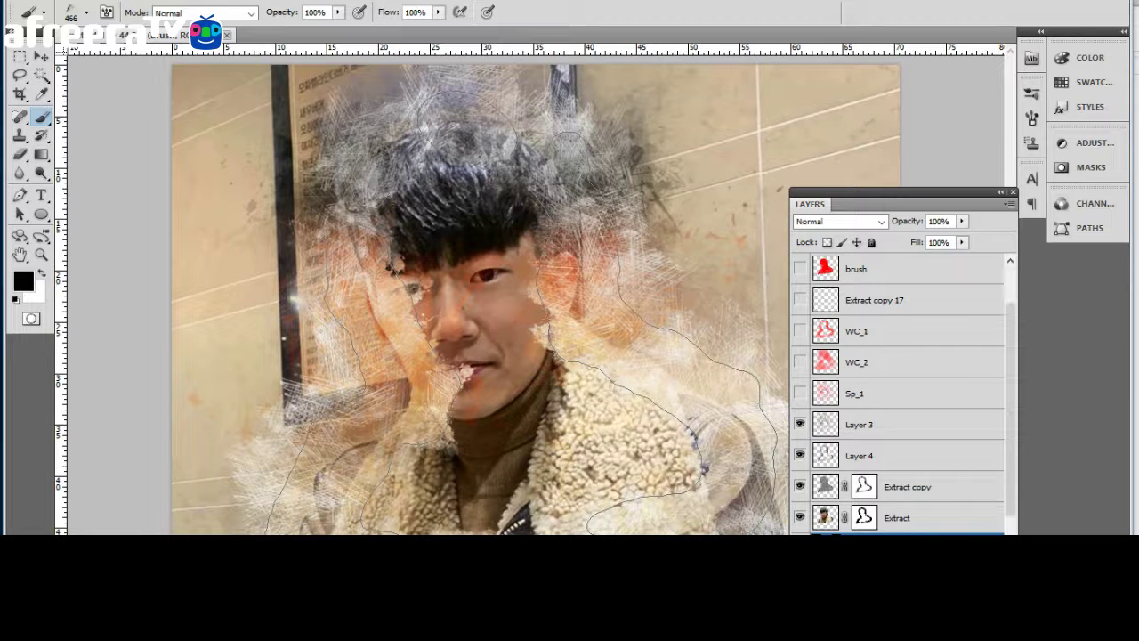
pyautogui.scroll(-2, 897, 394)
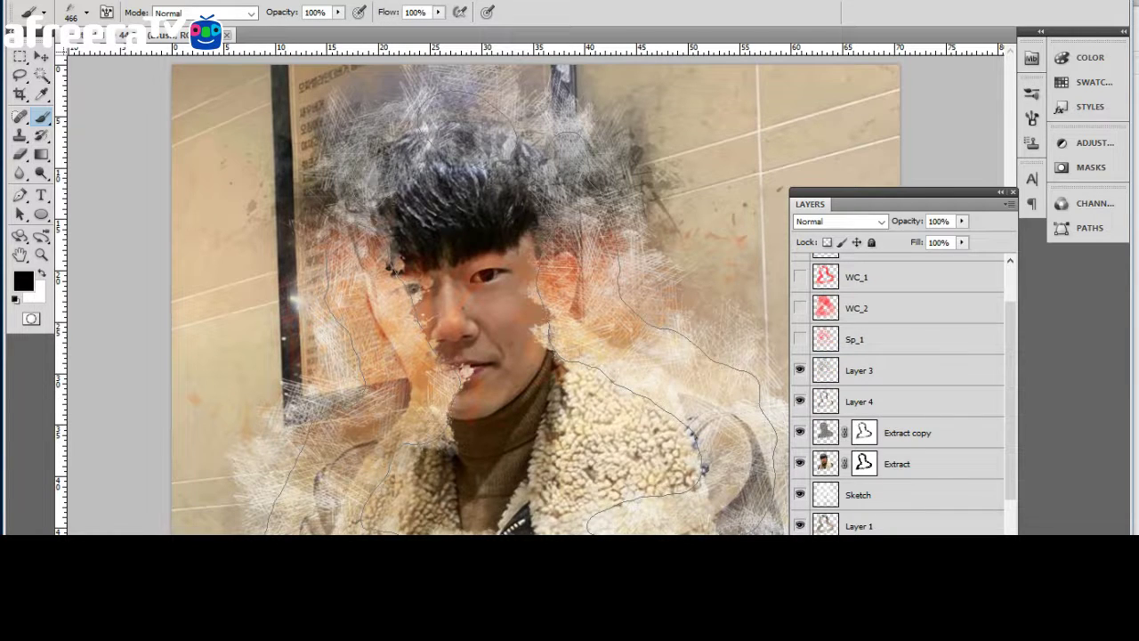
pyautogui.scroll(-1, 898, 394)
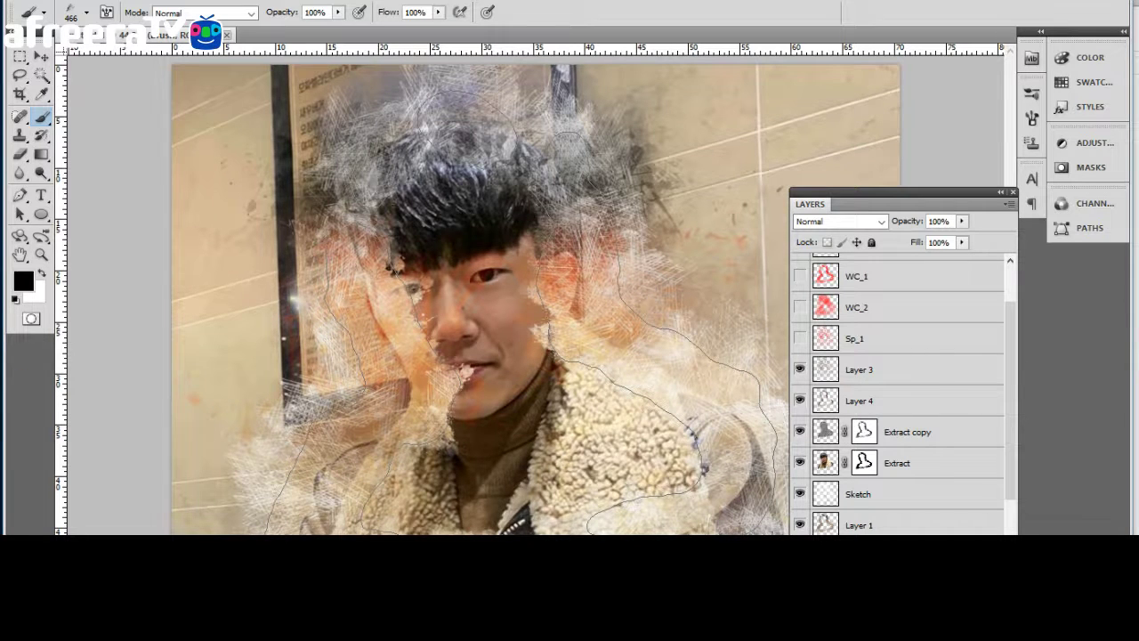
# Set the Sketch layer to Soft Light blending.
pyautogui.click(890, 494)
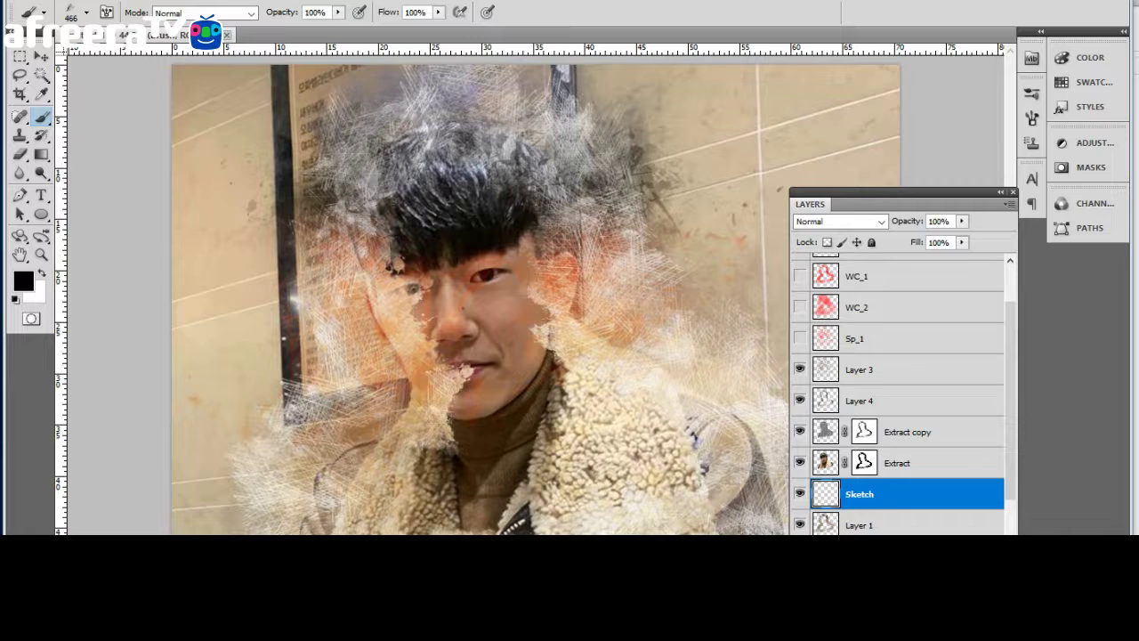
pyautogui.hotkey('shift', 'alt', 'f')
pyautogui.click(899, 463)
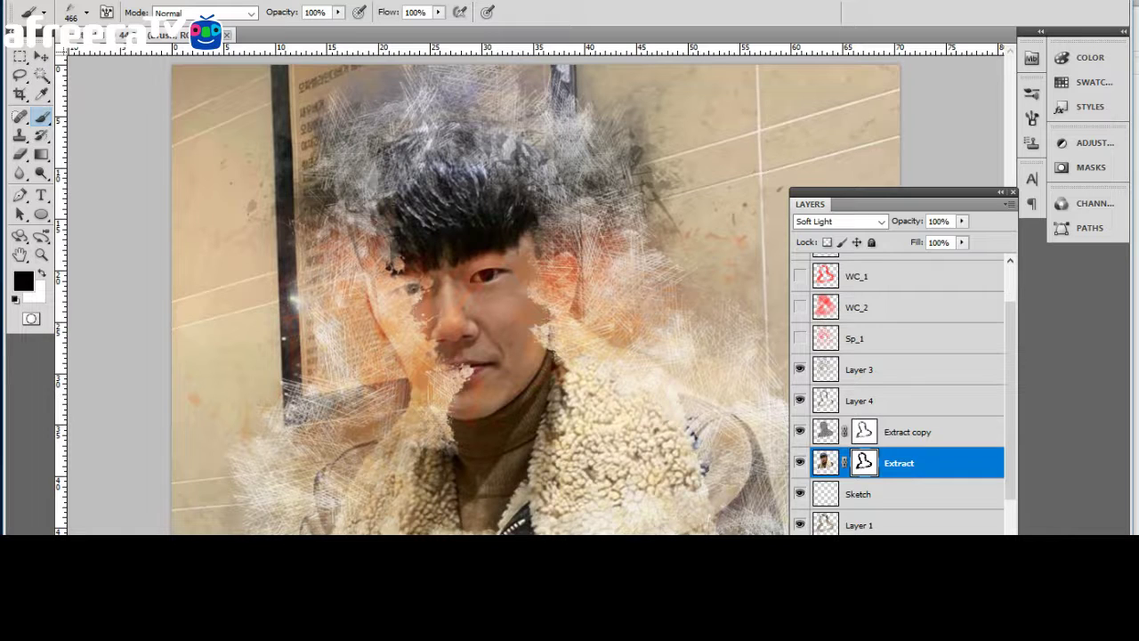
# Duplicate Extract into Extract copy 2 above Layer 3, clear it, and add a layer above Sketch.
pyautogui.hotkey('ctrl', 'j')
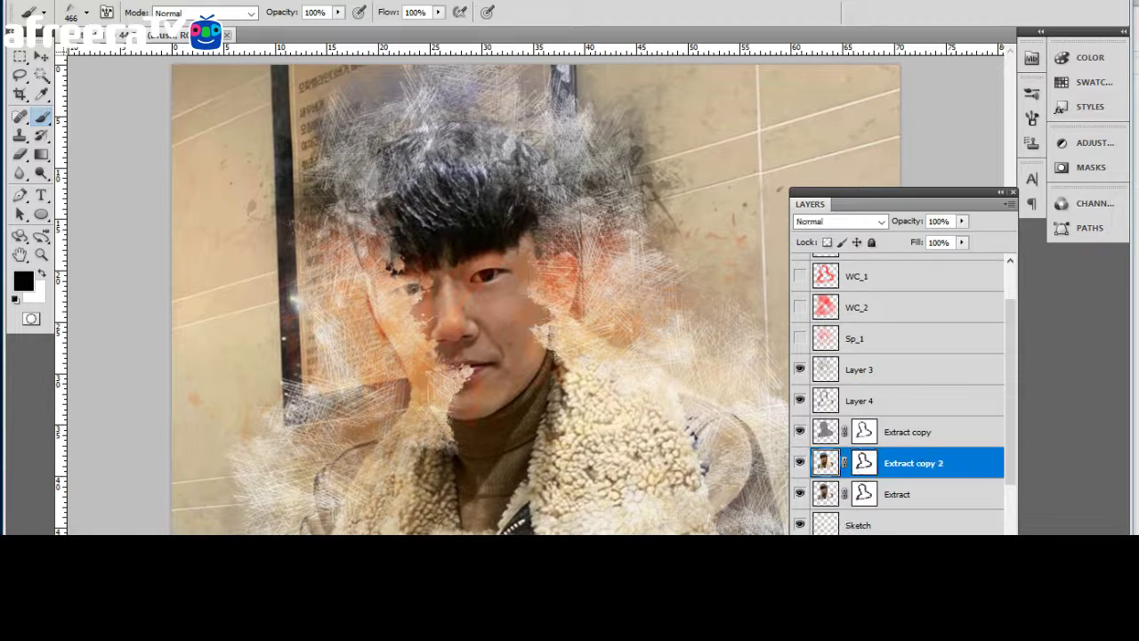
pyautogui.hotkey('ctrl', ']')
pyautogui.hotkey('ctrl', ']')
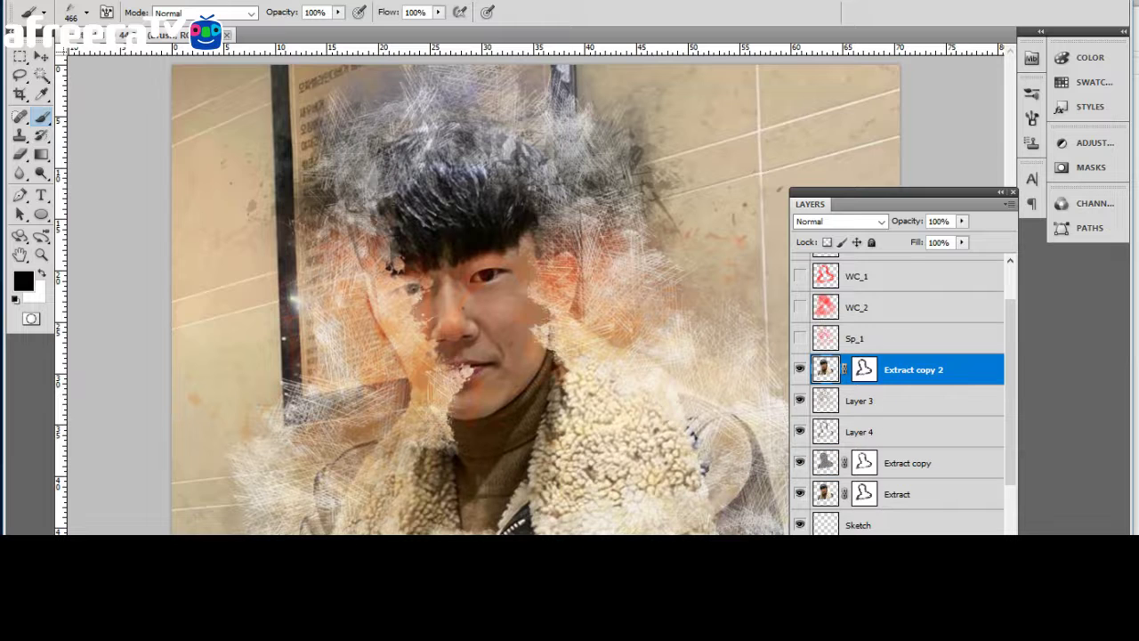
pyautogui.keyDown('shift'); pyautogui.click(864, 370); pyautogui.keyUp('shift')
pyautogui.press('Delete')
pyautogui.click(890, 524)
pyautogui.hotkey('ctrl', 'shift', 'alt', 'n')
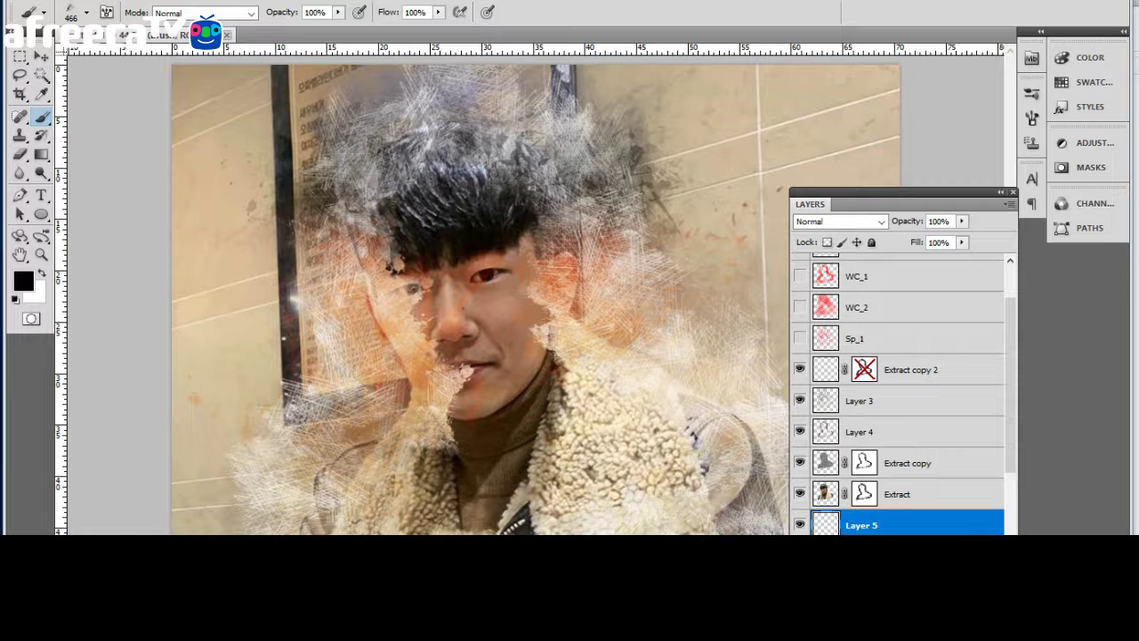
# Remove the layer mask from Extract copy 2, leaving it a plain Normal layer.
pyautogui.keyDown('shift'); pyautogui.click(864, 369); pyautogui.keyUp('shift')
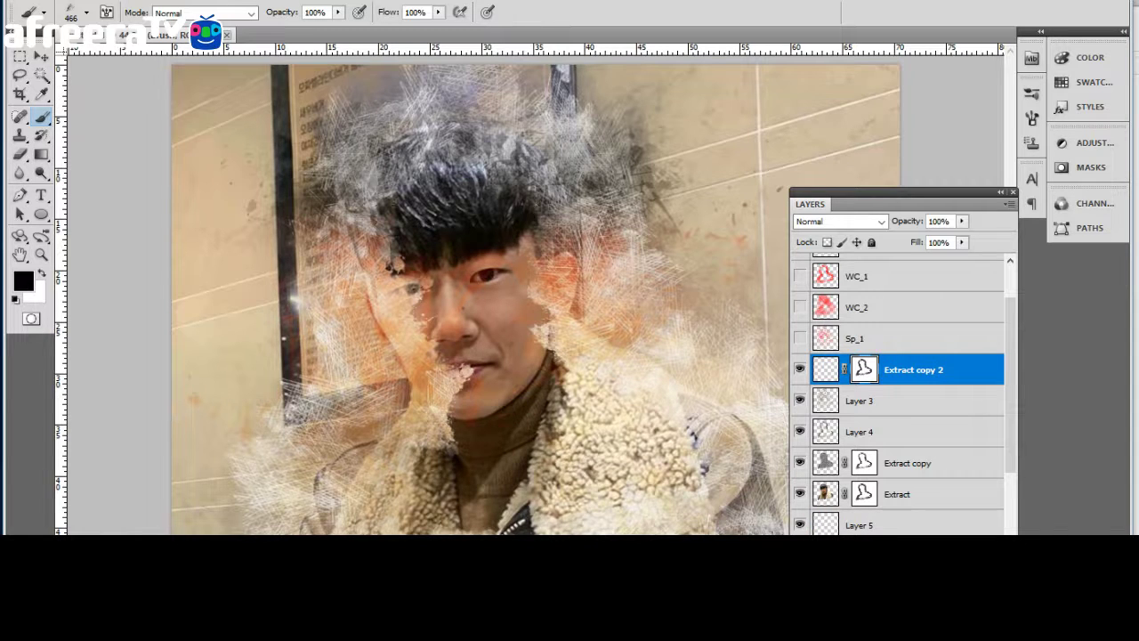
pyautogui.press('Delete')
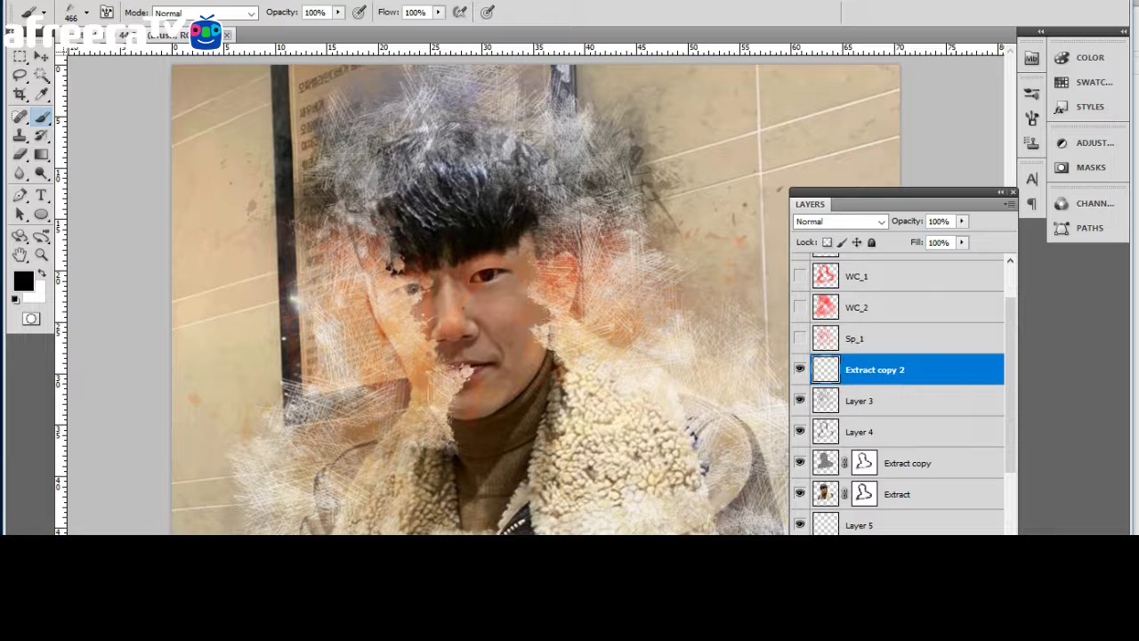
pyautogui.hotkey('ctrl', 'z')
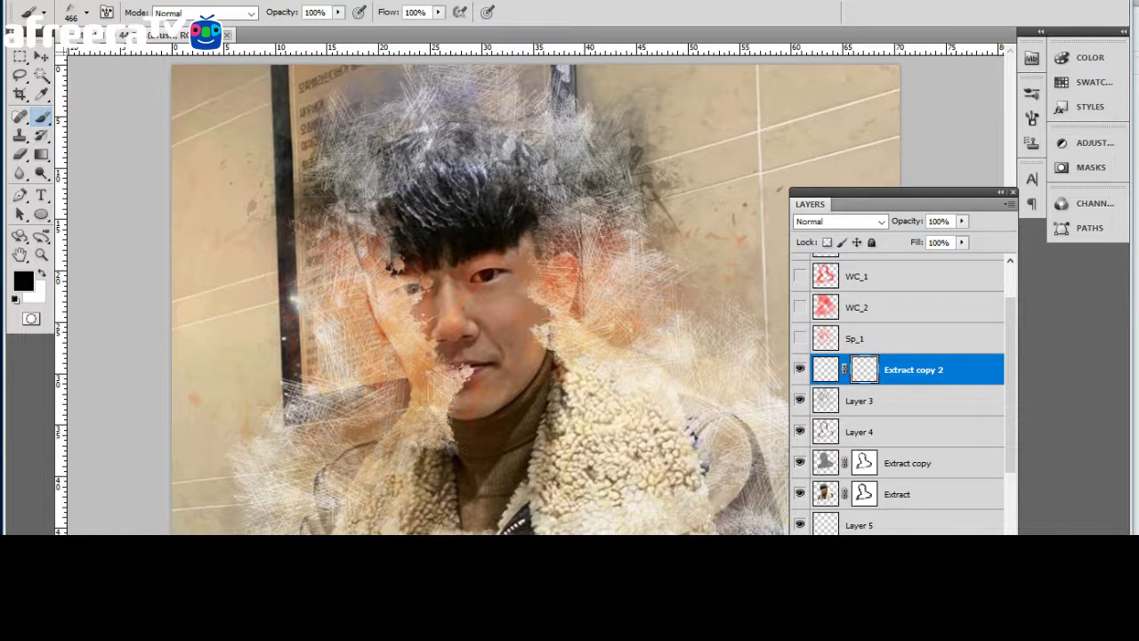
pyautogui.click(889, 525)
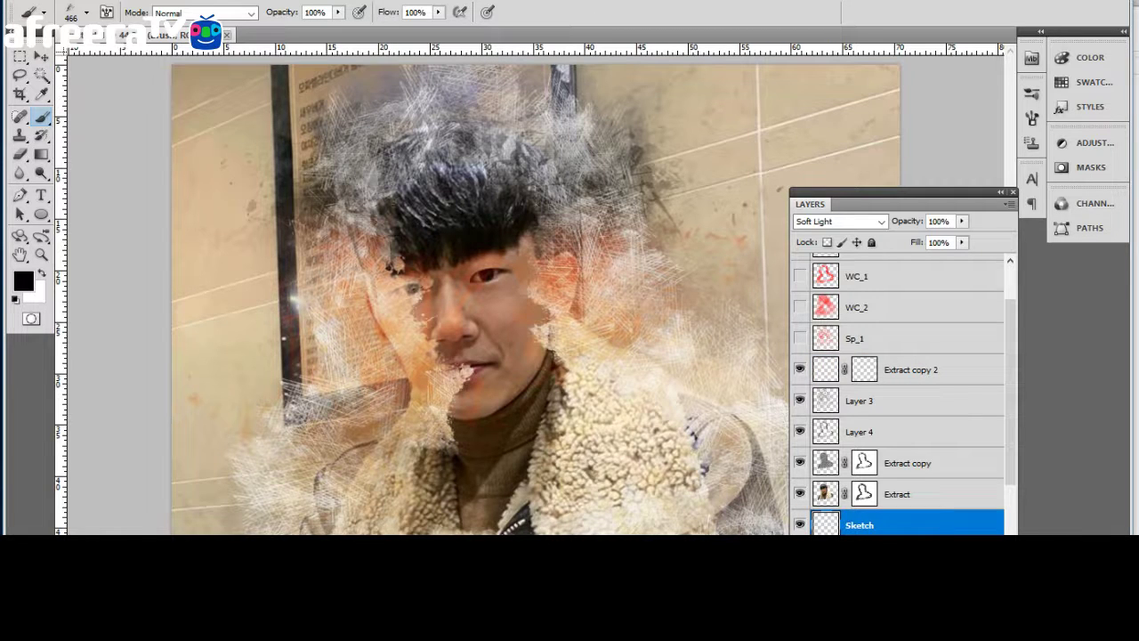
pyautogui.click(912, 370)
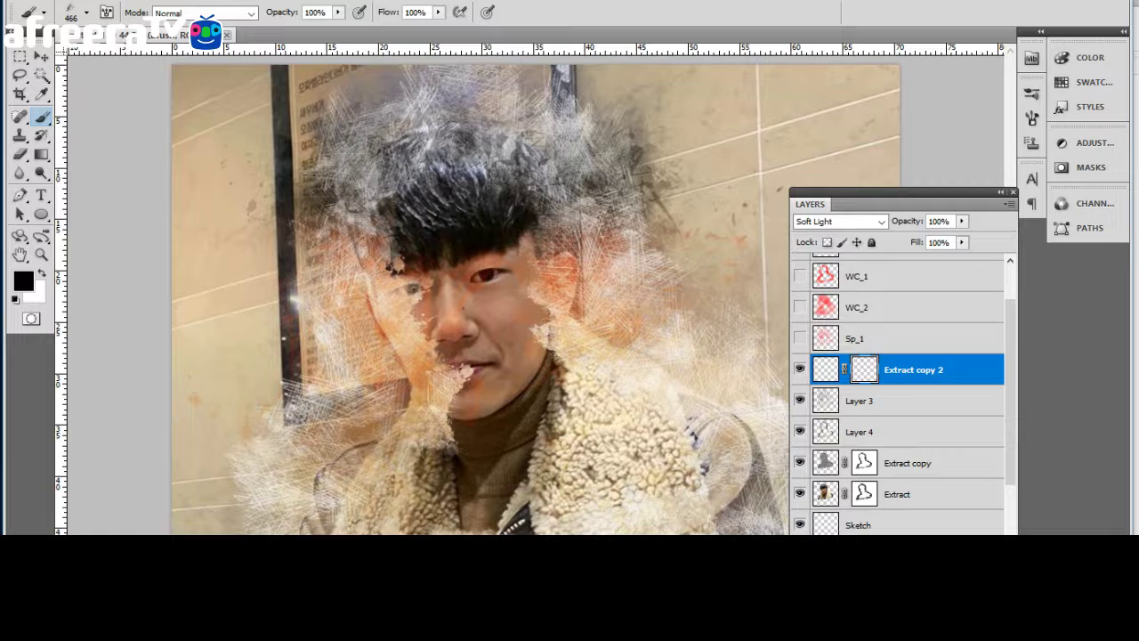
pyautogui.hotkey('ctrl', 'z')
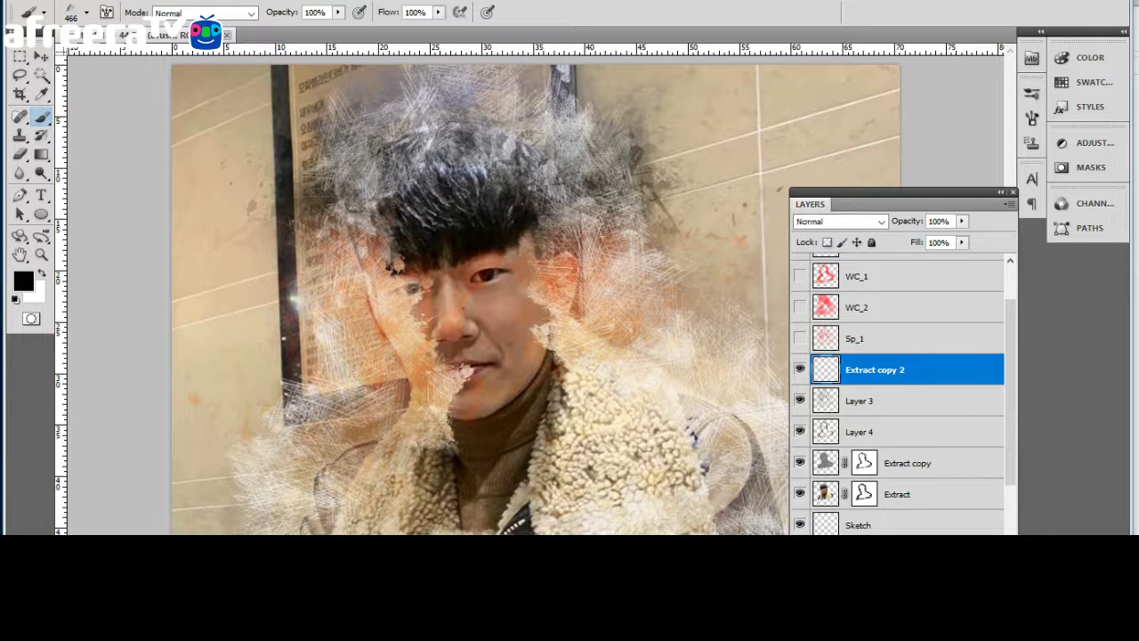
# Lower Layer 3, empty the Extract layer, set it to Normal, and enlarge the brush to 1000 px.
pyautogui.click(890, 401)
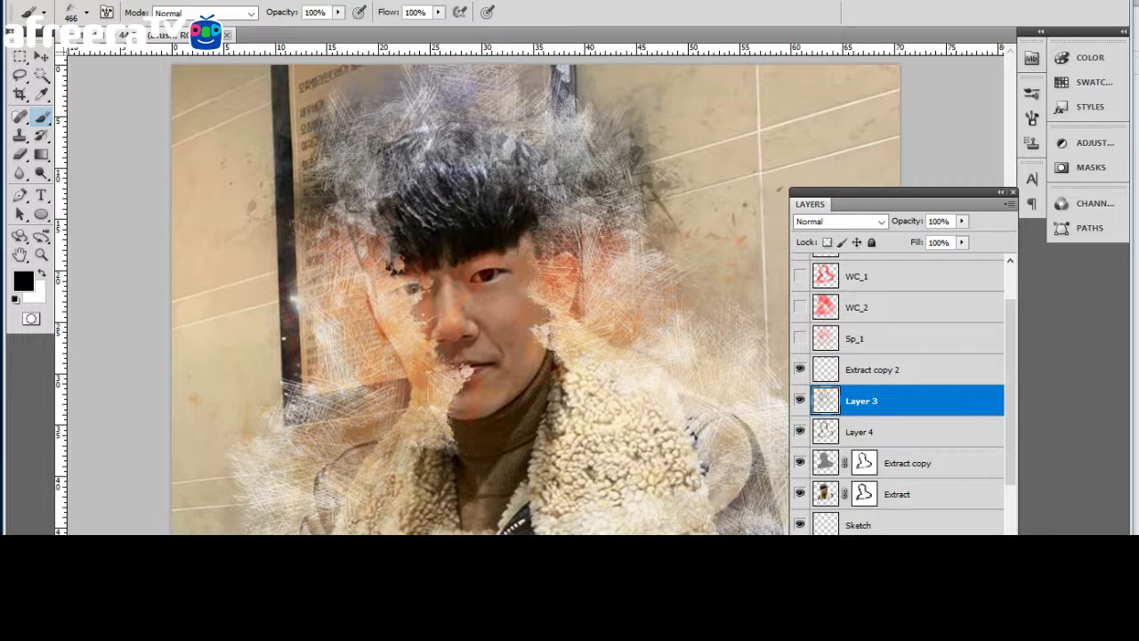
pyautogui.press('Delete')
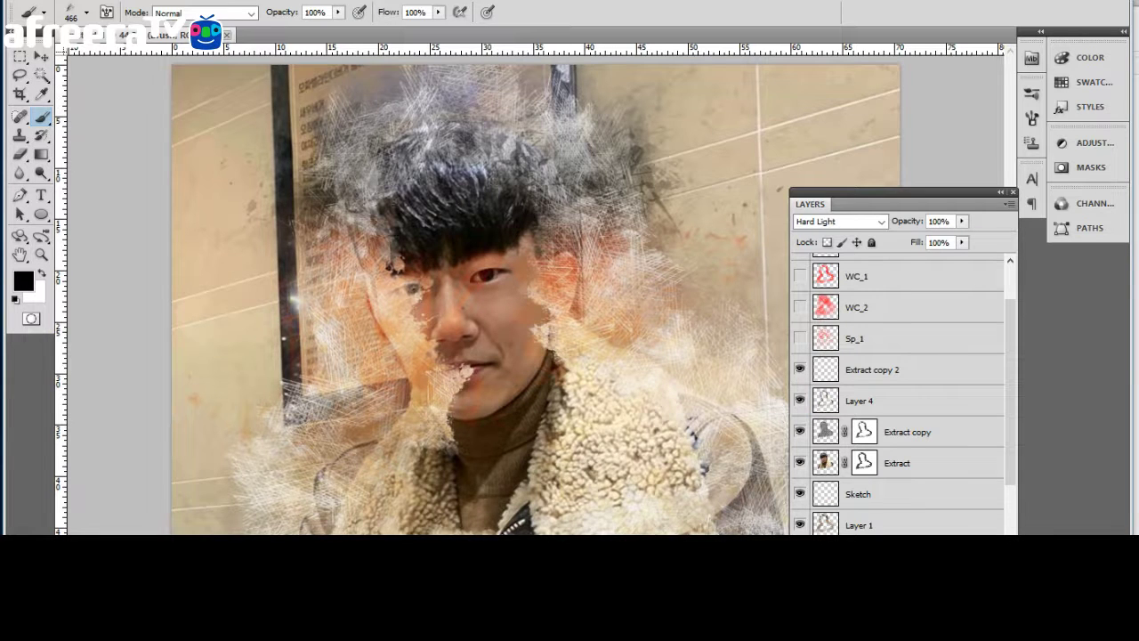
pyautogui.click(899, 462)
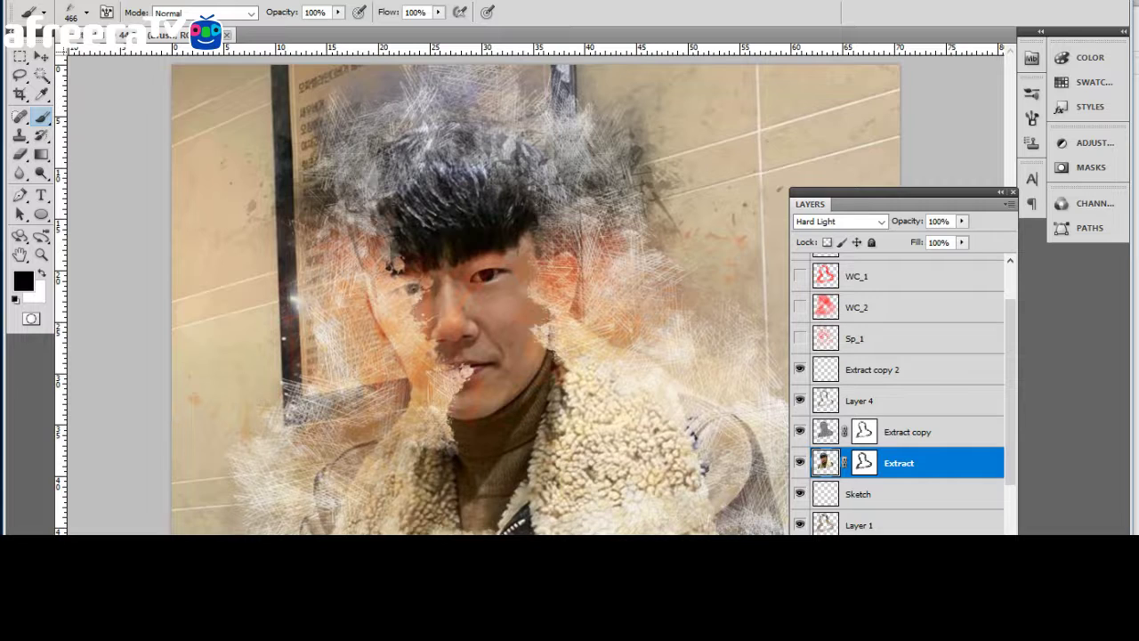
pyautogui.press('Delete')
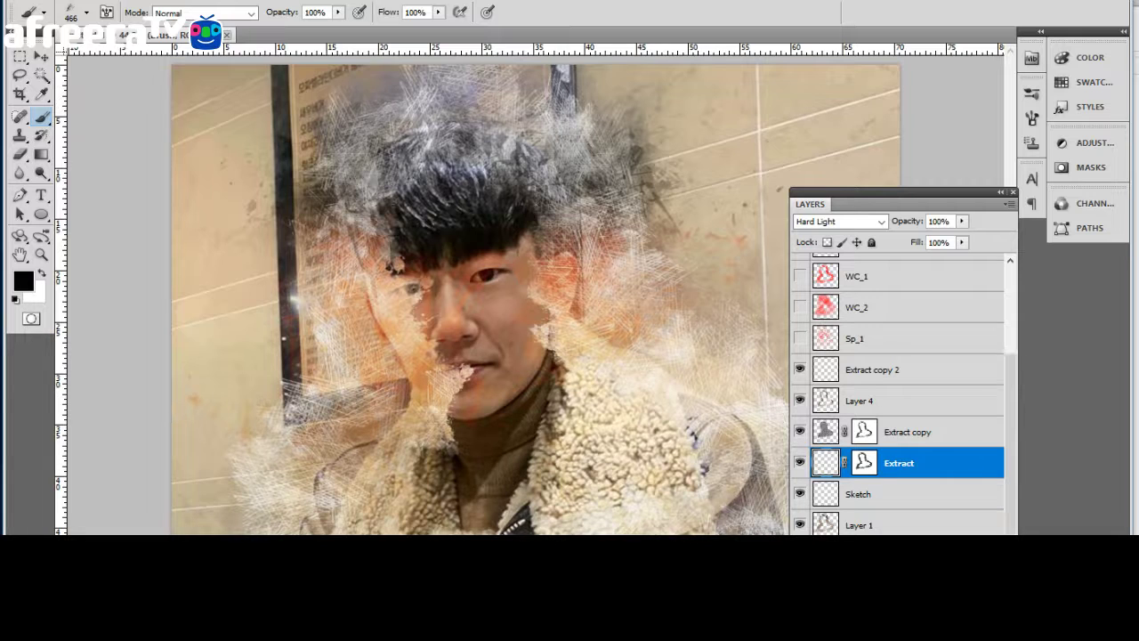
pyautogui.scroll(-3, 899, 400)
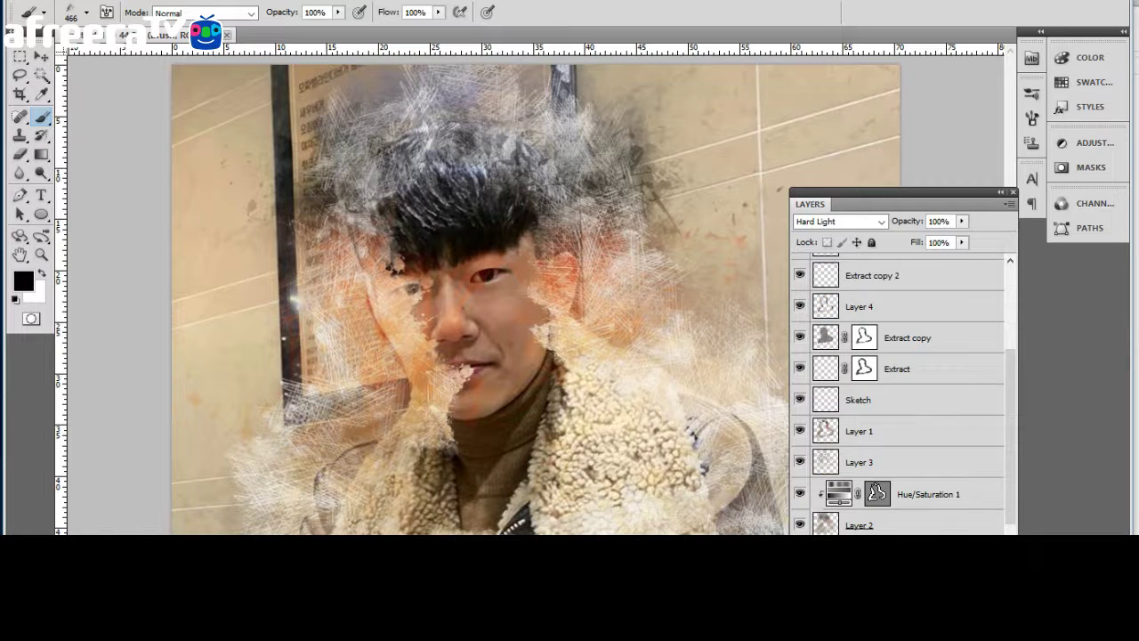
pyautogui.click(840, 221)
pyautogui.click(828, 237)
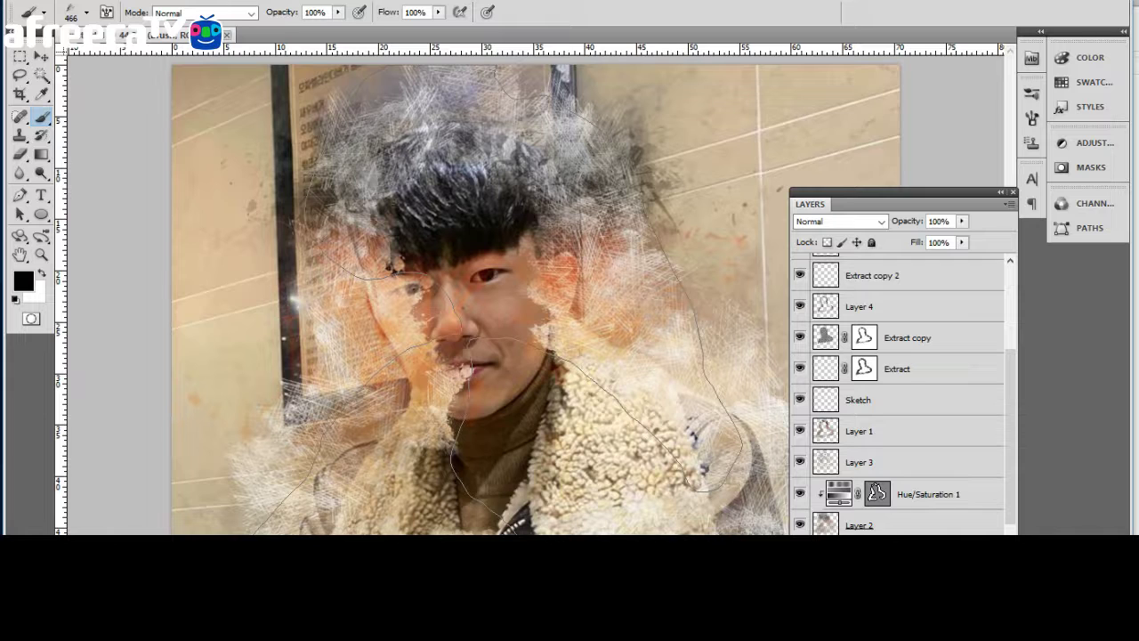
pyautogui.press(']')
pyautogui.press(']')
pyautogui.press(']')
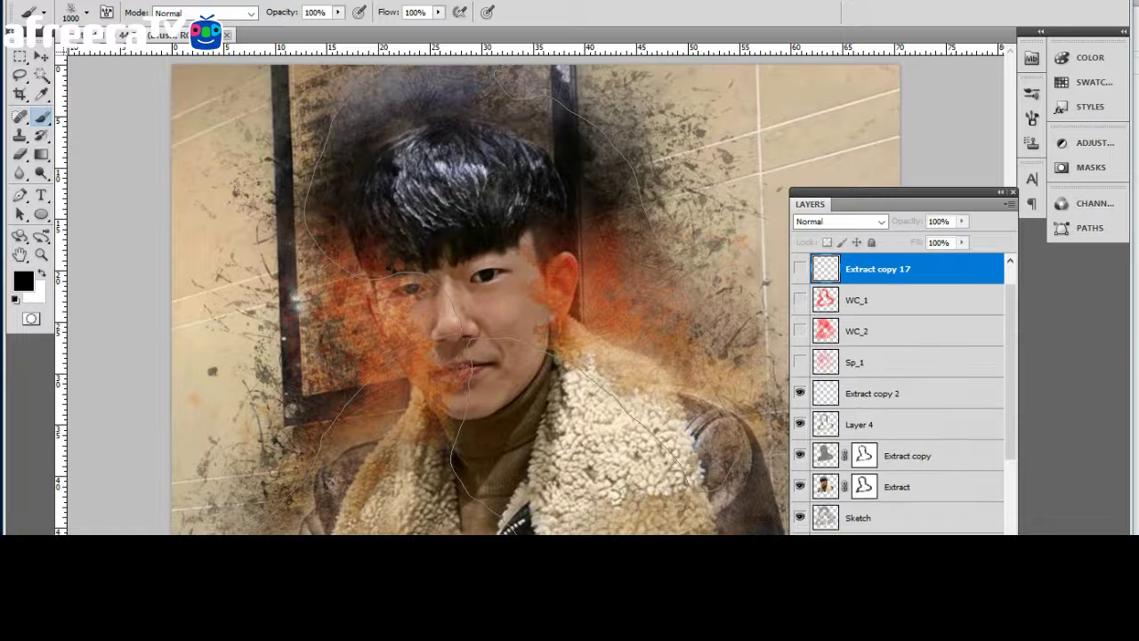
# Add a top layer, turn Layer 5 into visible Layer 6, and blend Extract copy Linear Light at 60%.
pyautogui.hotkey('ctrl', 'shift', 'alt', 'n')
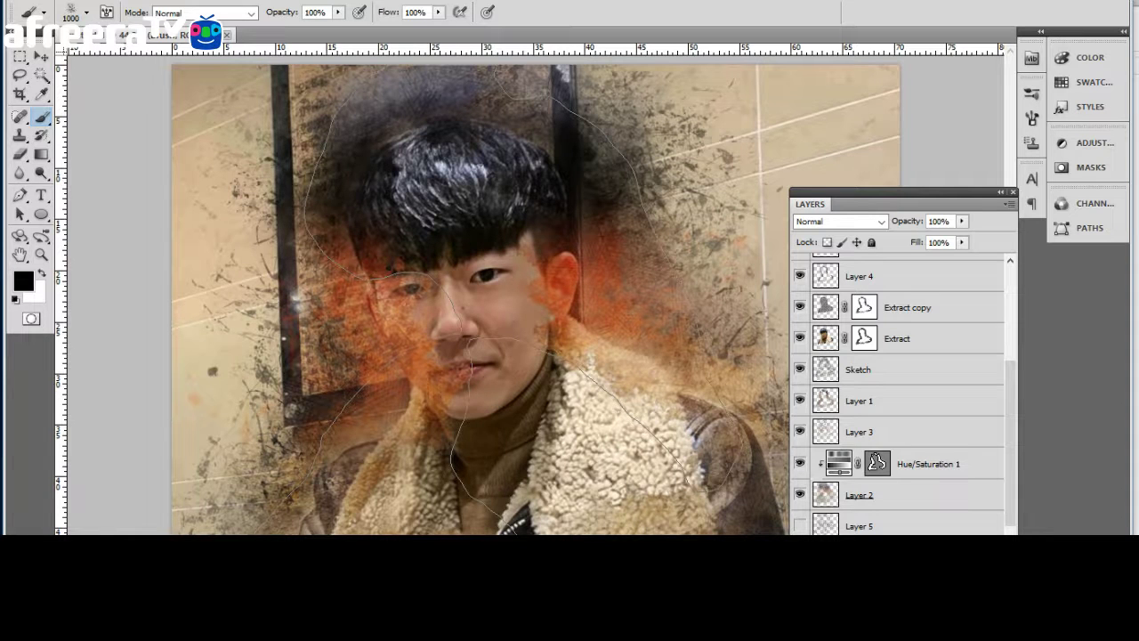
pyautogui.click(862, 526)
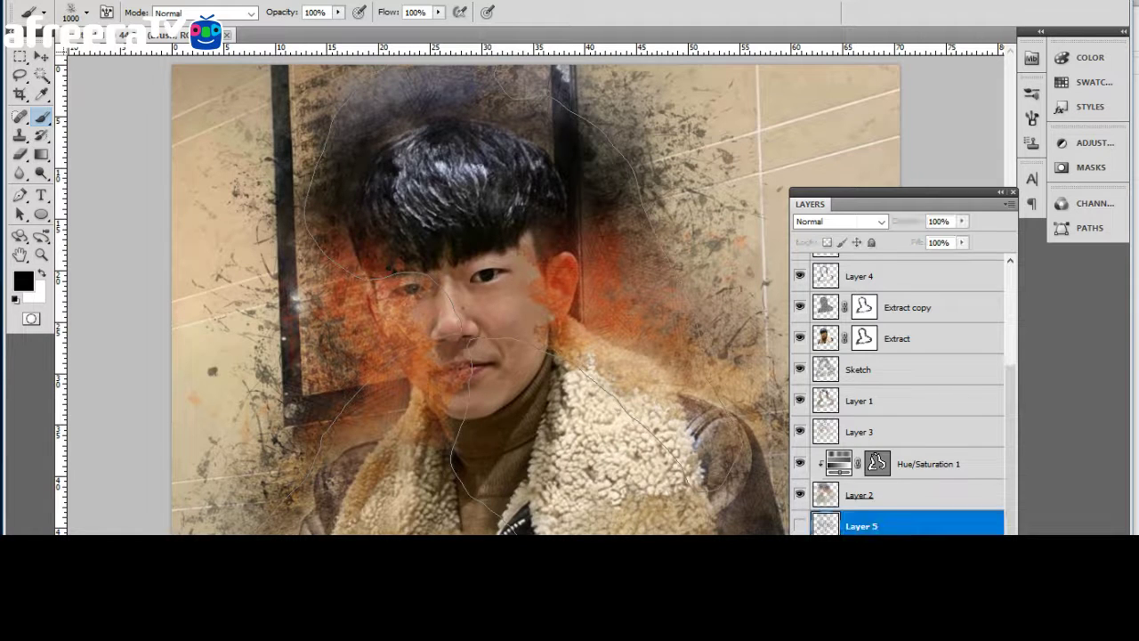
pyautogui.hotkey('ctrl', 'shift', 'alt', 'n')
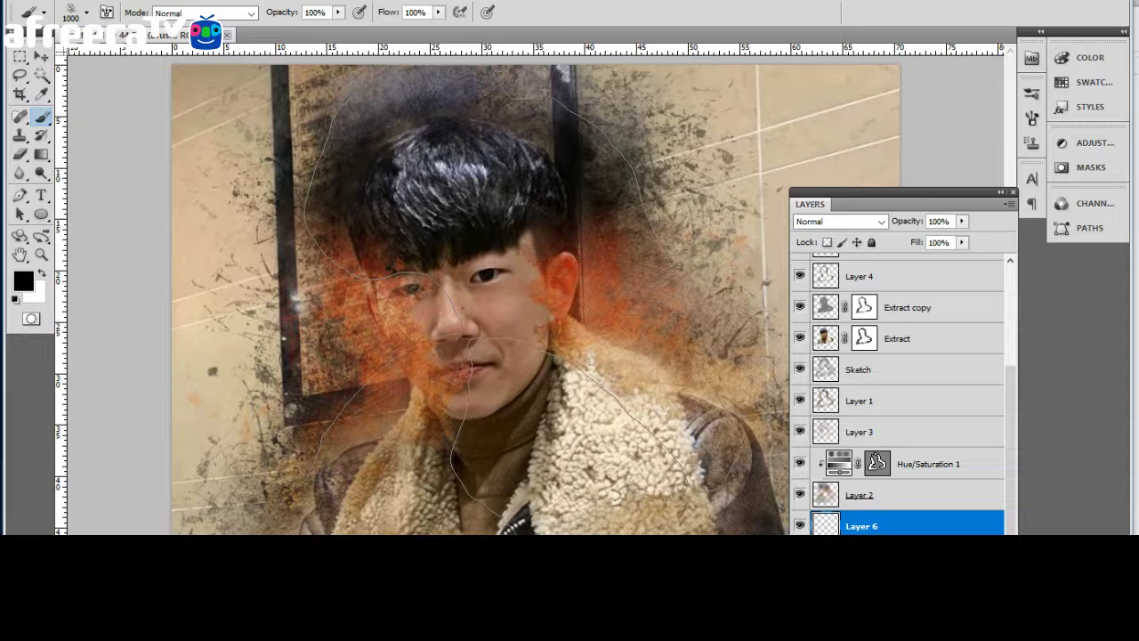
pyautogui.click(909, 307)
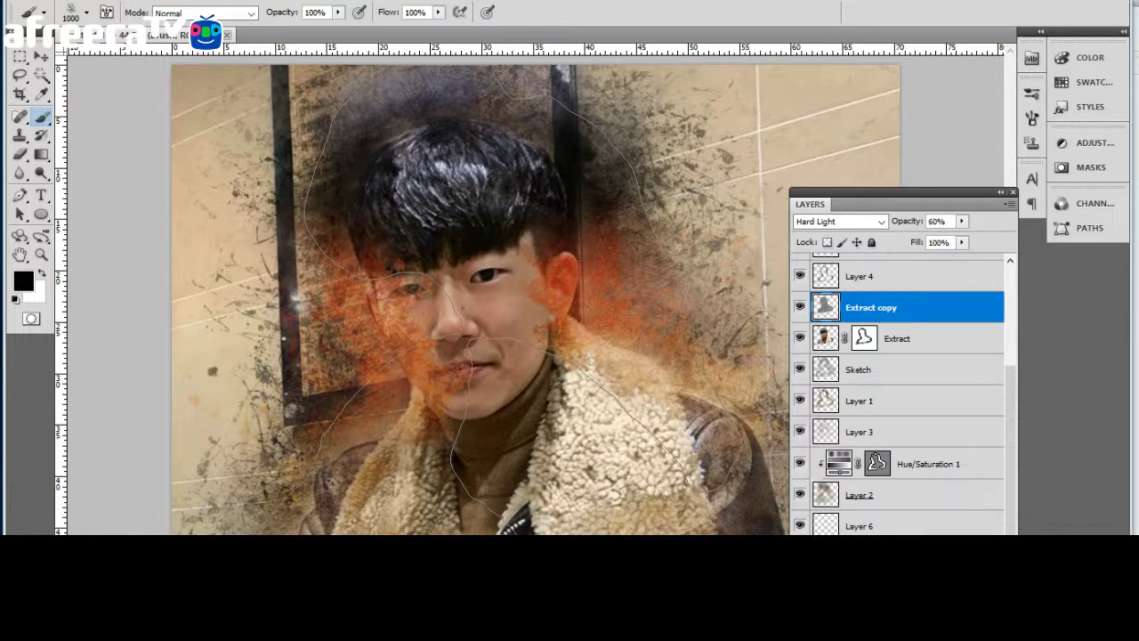
pyautogui.press('Down')
pyautogui.press('Down')
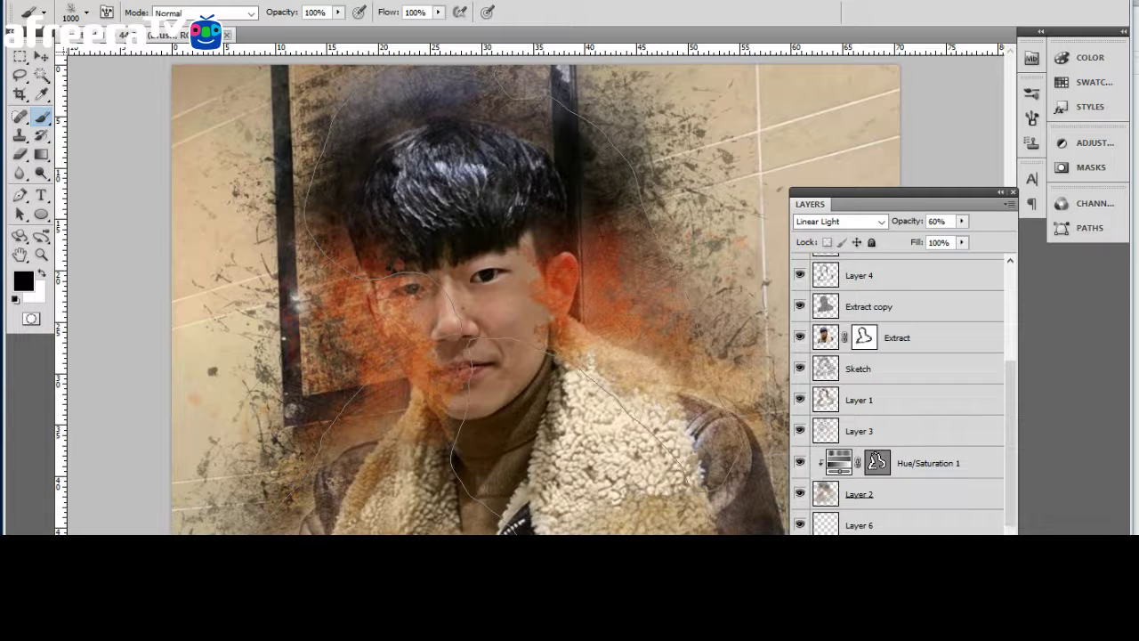
pyautogui.hotkey('alt', ']')
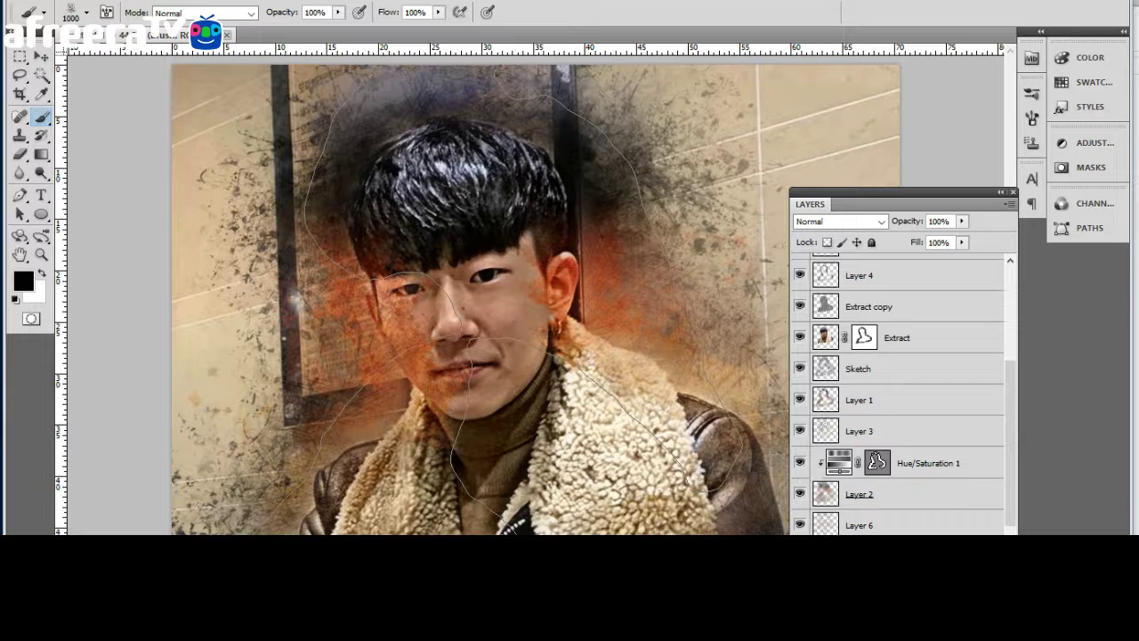
# Add a top layer, turn Layer 7 into a masked Layer 8, and set Layer 2 to Overlay.
pyautogui.scroll(3, 899, 392)
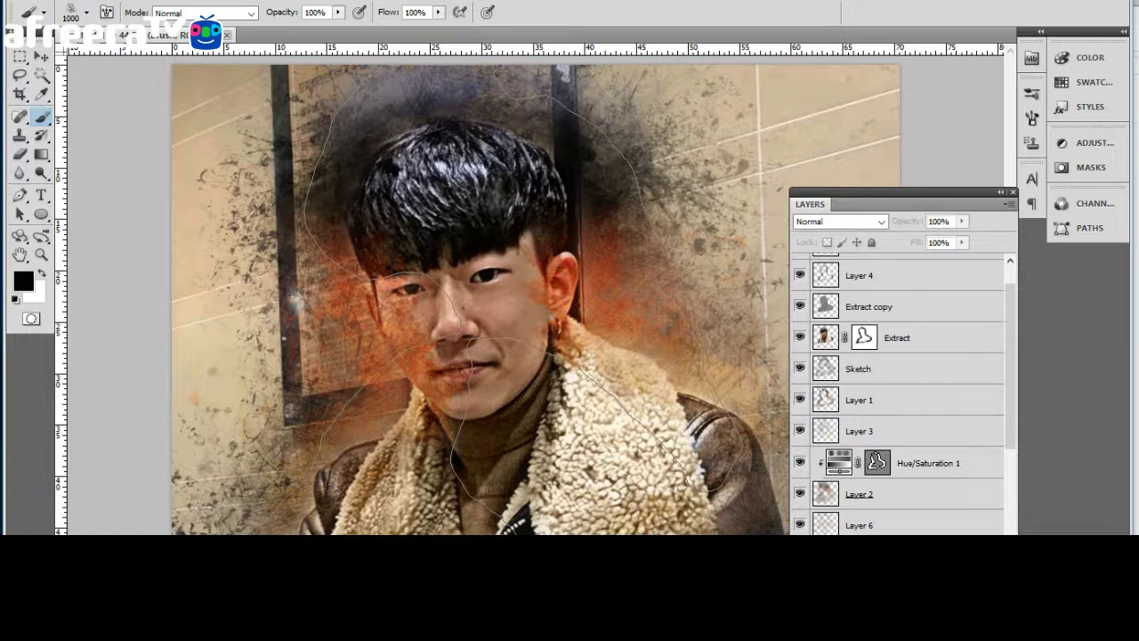
pyautogui.scroll(3, 898, 391)
pyautogui.hotkey('ctrl', 'shift', 'alt', 'n')
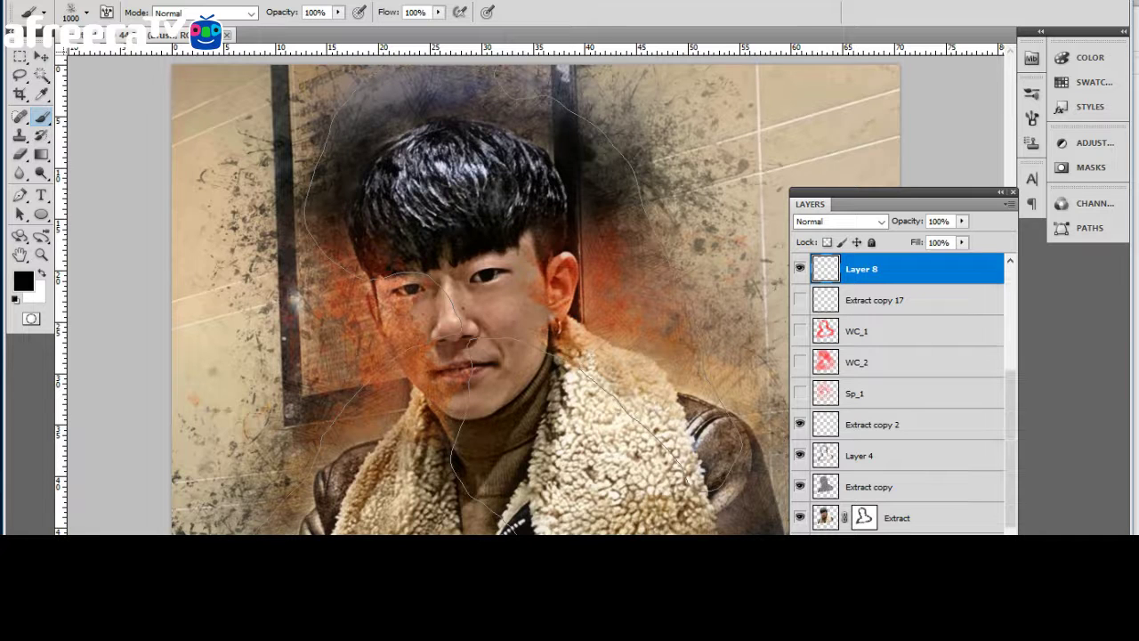
pyautogui.scroll(-3, 899, 392)
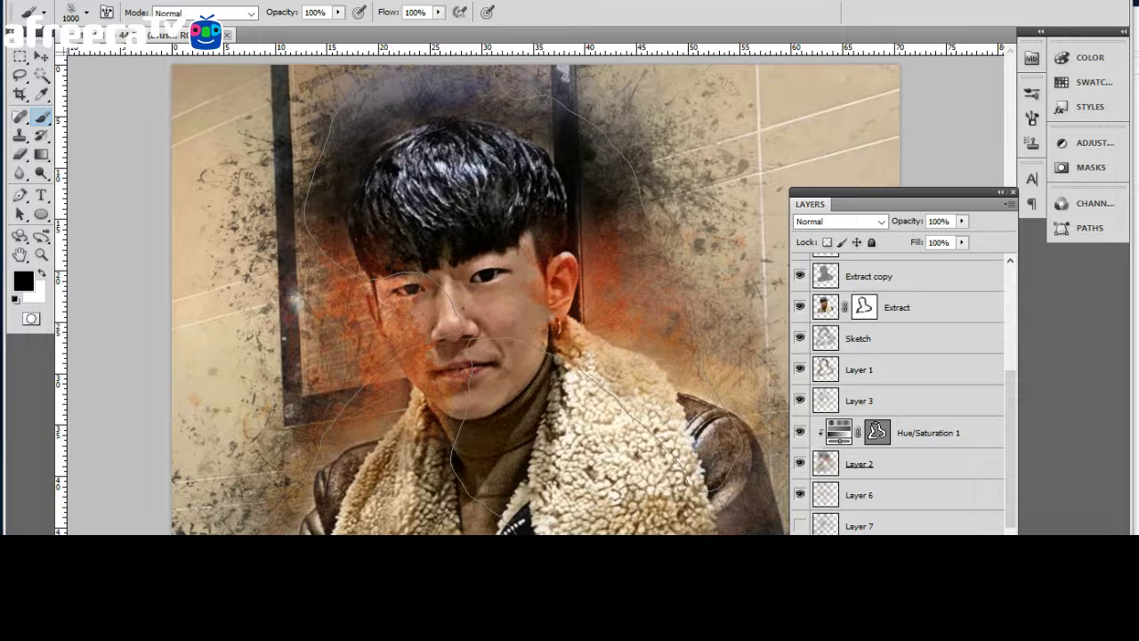
pyautogui.click(925, 525)
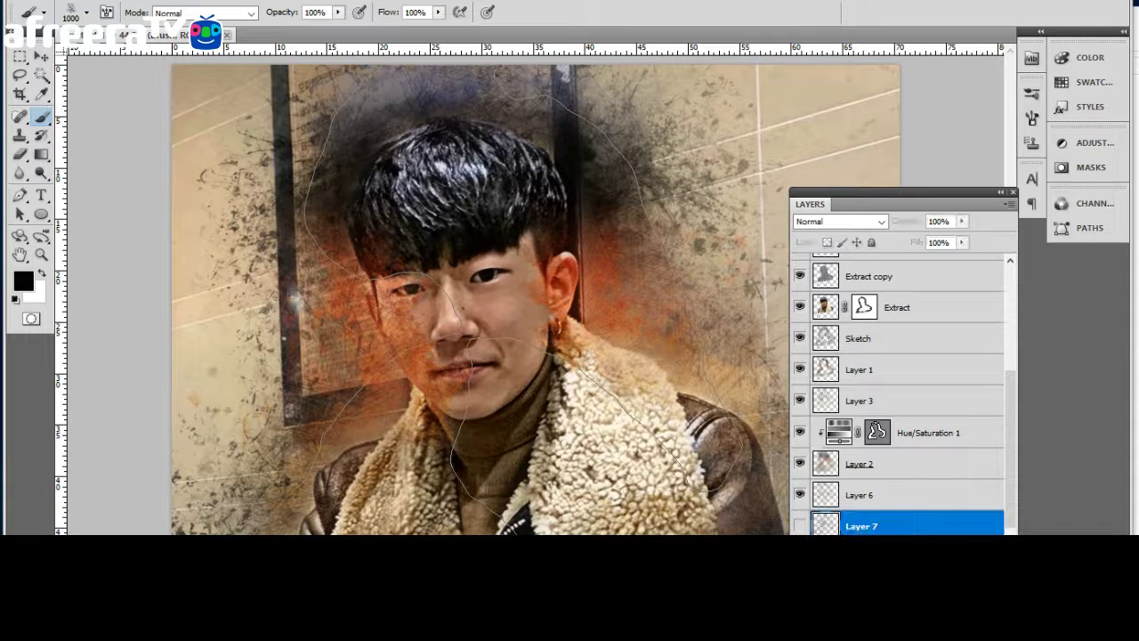
pyautogui.hotkey('ctrl', 'shift', 'alt', 'n')
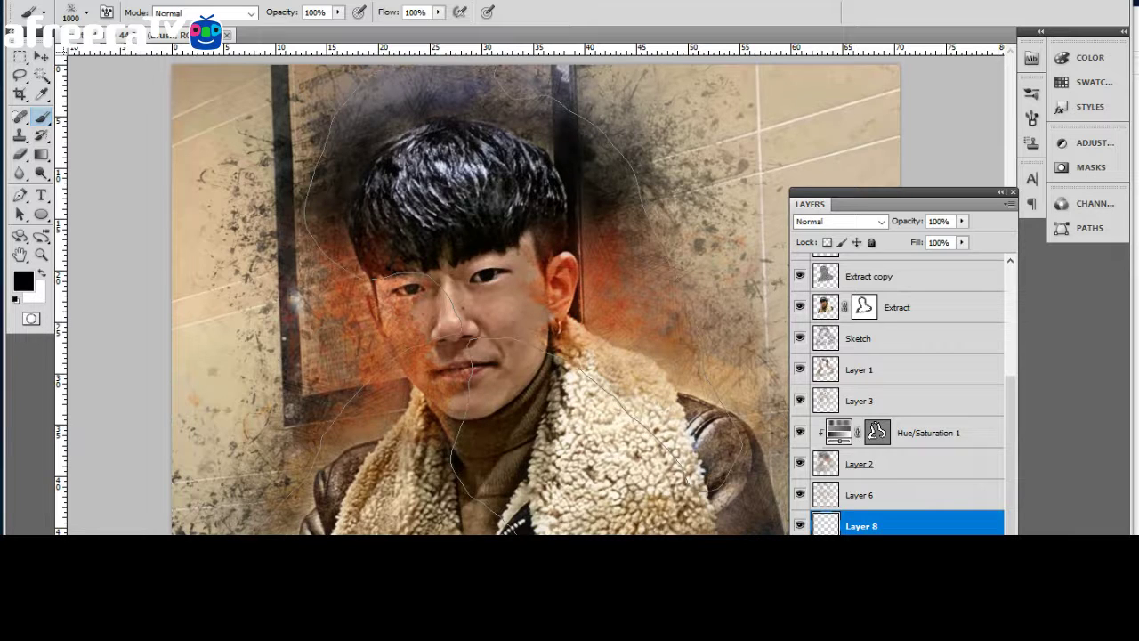
pyautogui.hotkey('ctrl', 'alt', 'm')
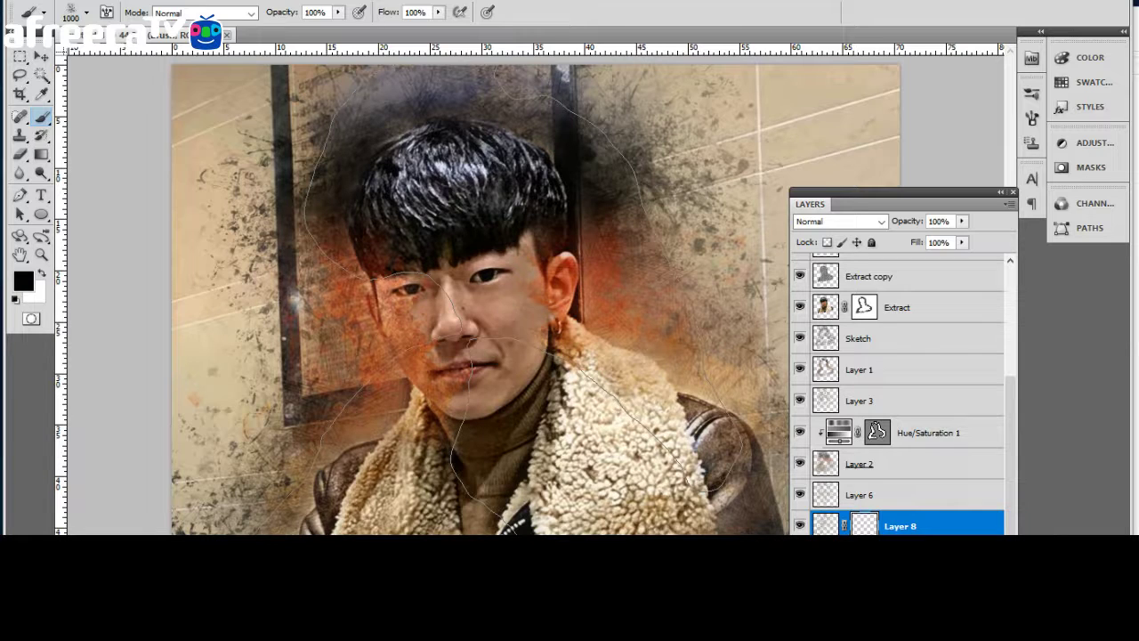
pyautogui.click(900, 463)
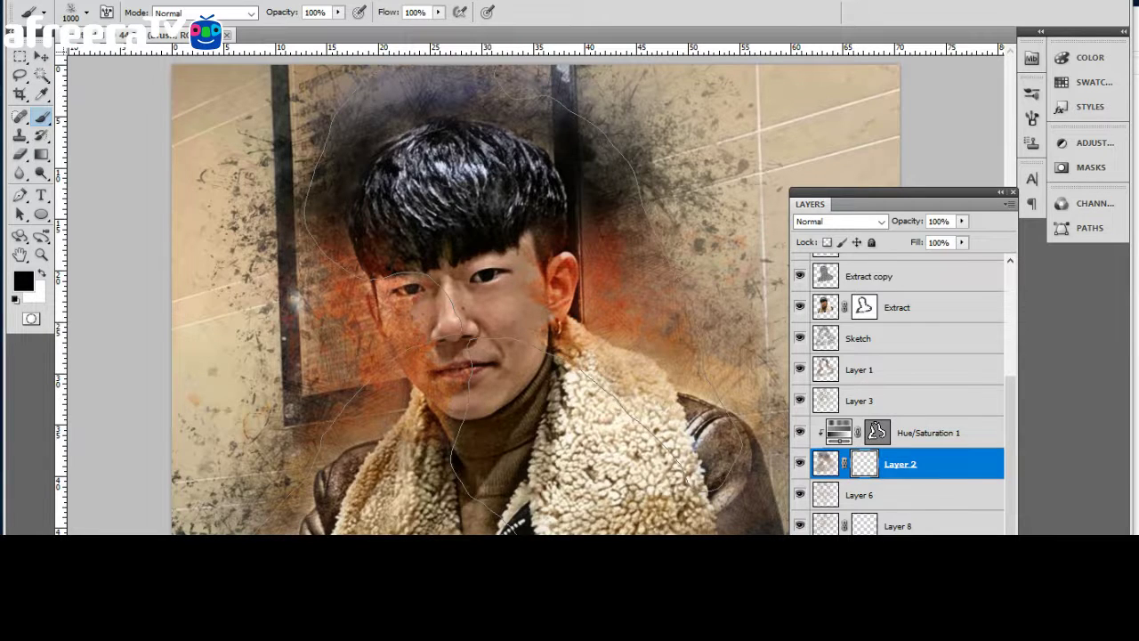
pyautogui.hotkey('shift', 'alt', 'o')
# Disable Layer 8's mask, clip Hue/Saturation 2 to the layer below, and hide Layer 6.
pyautogui.keyDown('shift'); pyautogui.click(864, 526); pyautogui.keyUp('shift')
pyautogui.click(925, 526)
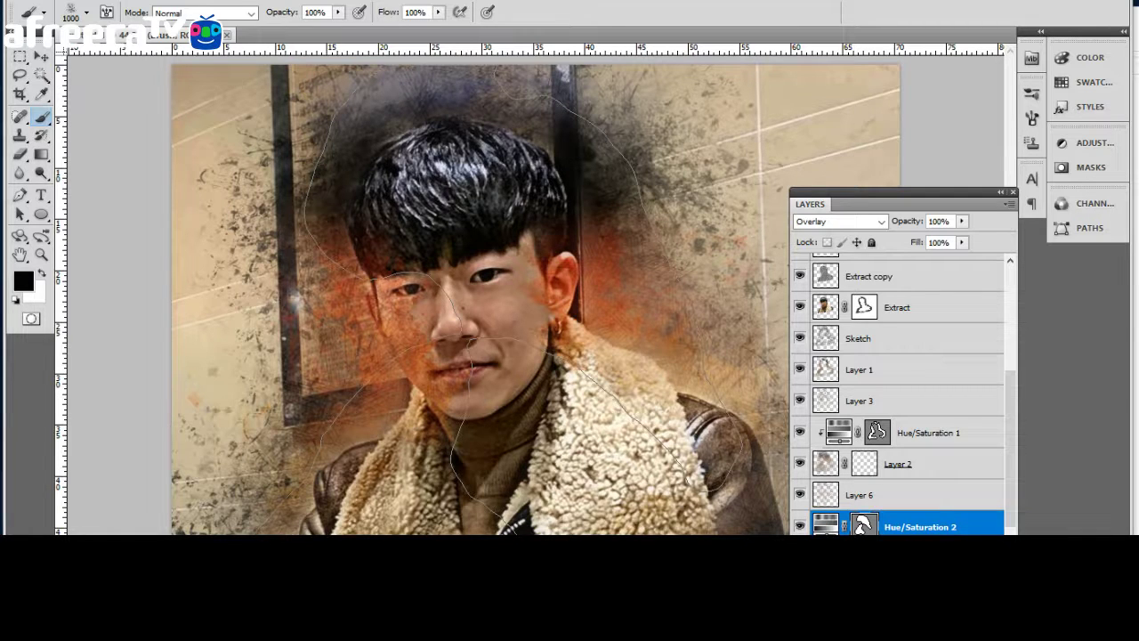
pyautogui.hotkey('ctrl', 'alt', 'g')
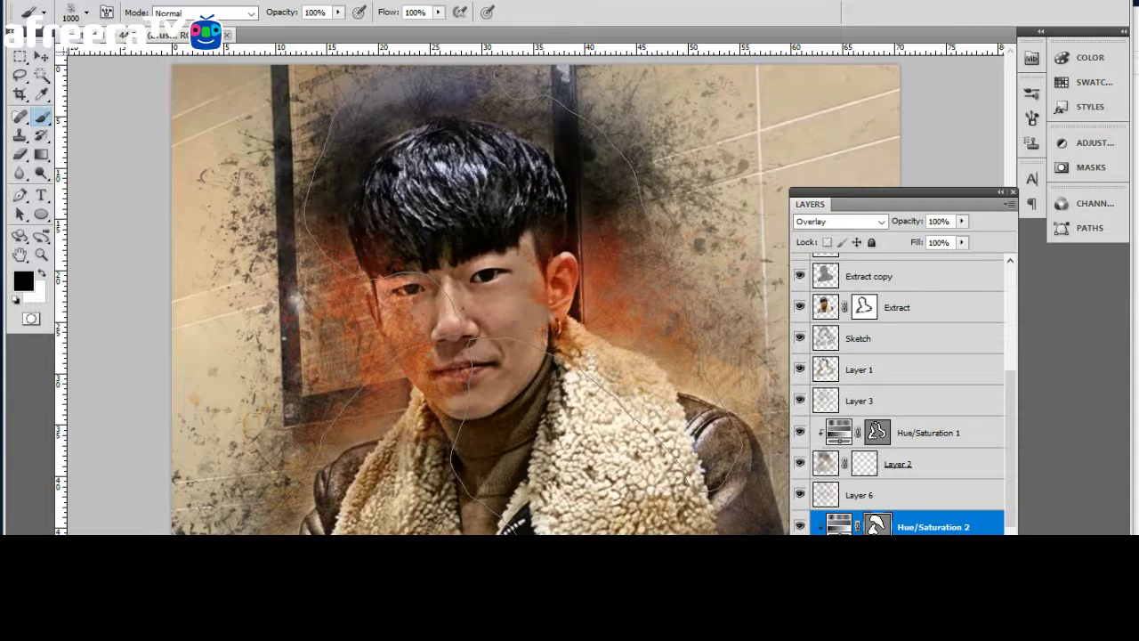
pyautogui.click(800, 494)
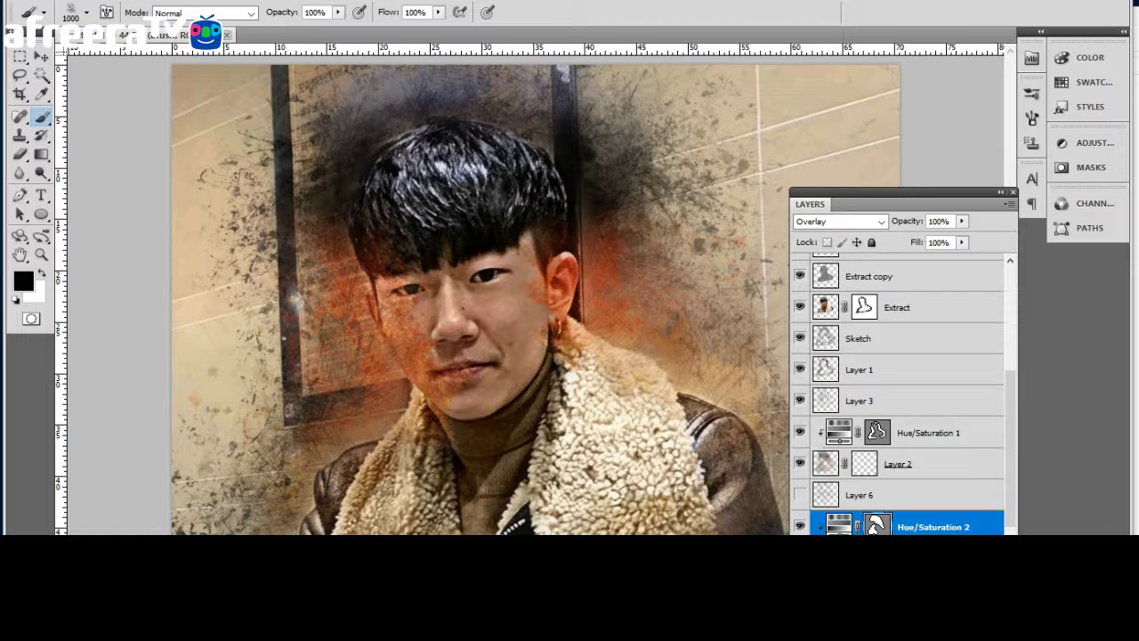
pyautogui.click(925, 307)
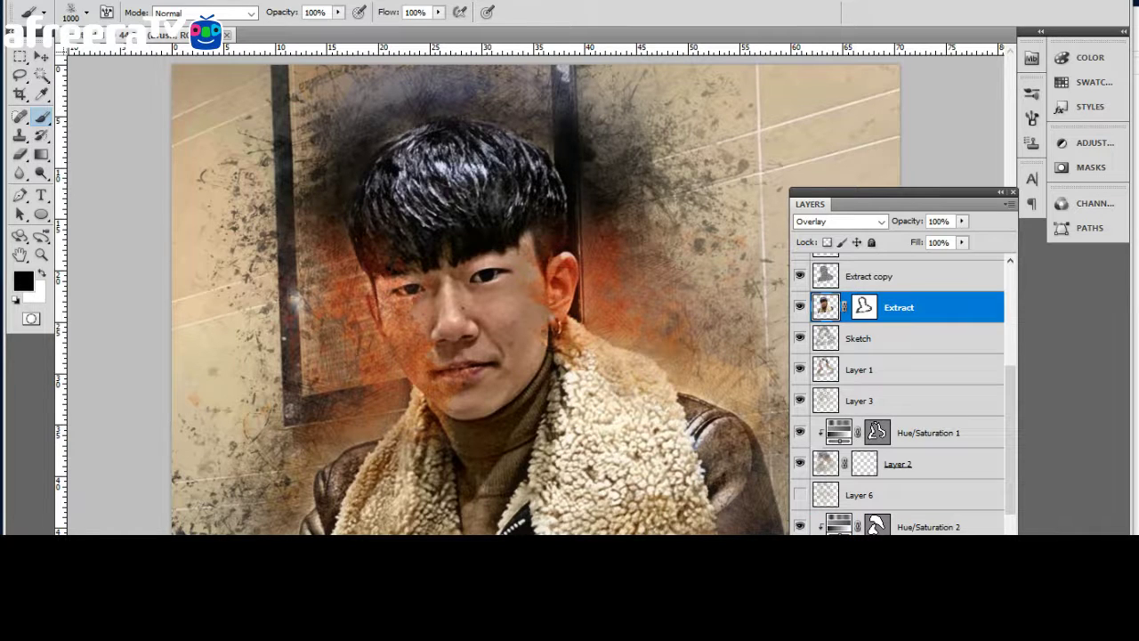
pyautogui.hotkey('ctrl', 'j')
pyautogui.hotkey('shift', 'alt', 'n')
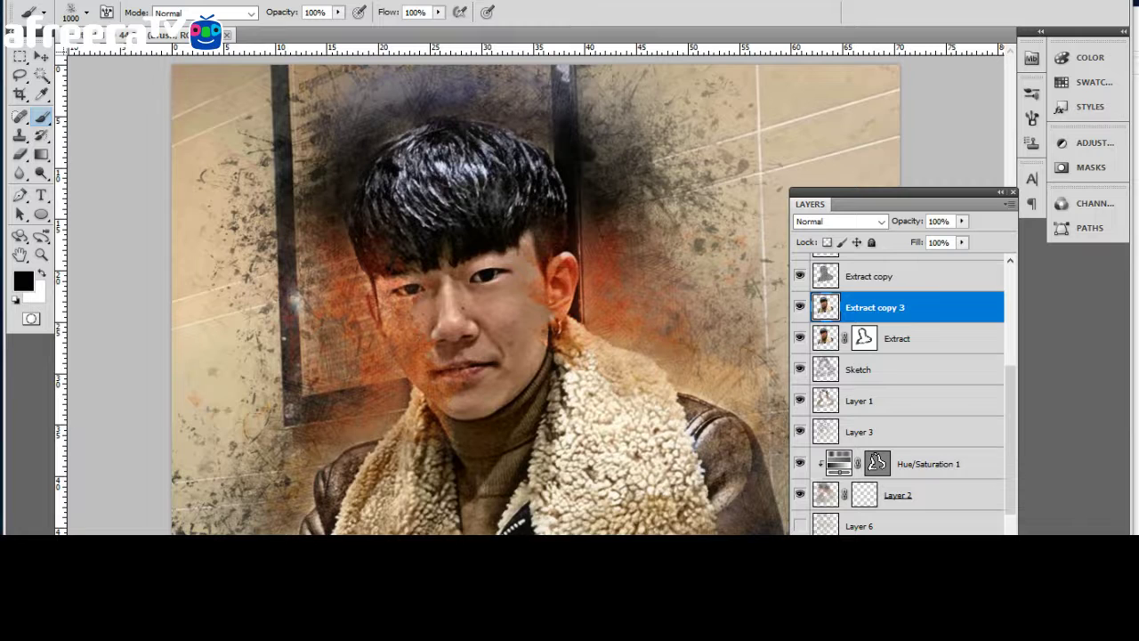
pyautogui.press('Delete')
pyautogui.click(852, 532)
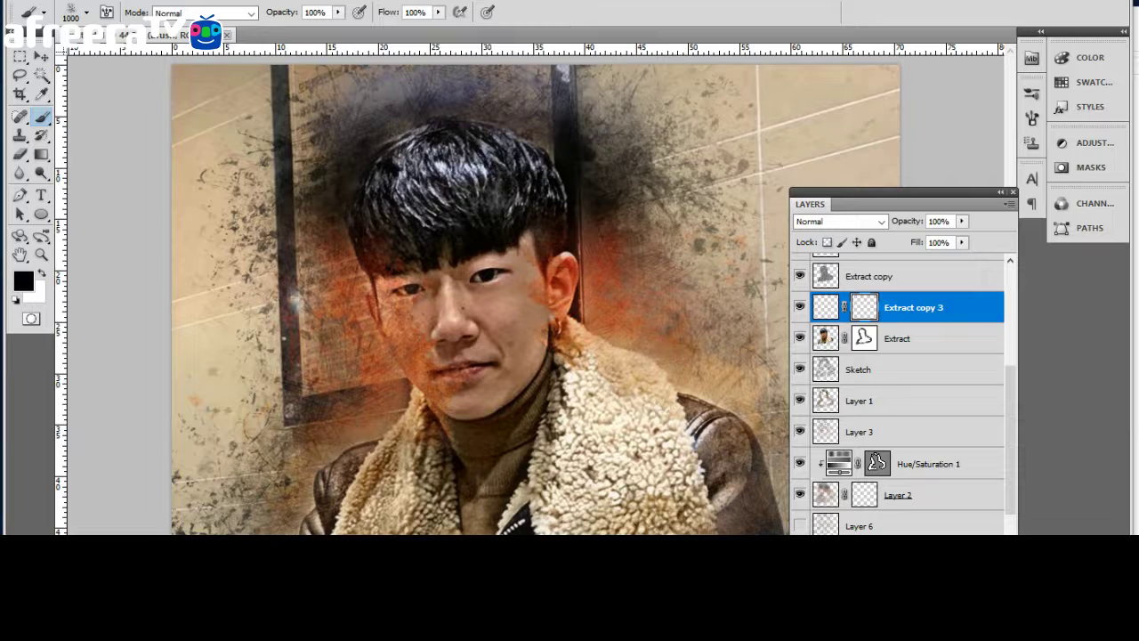
pyautogui.hotkey('ctrl', '[')
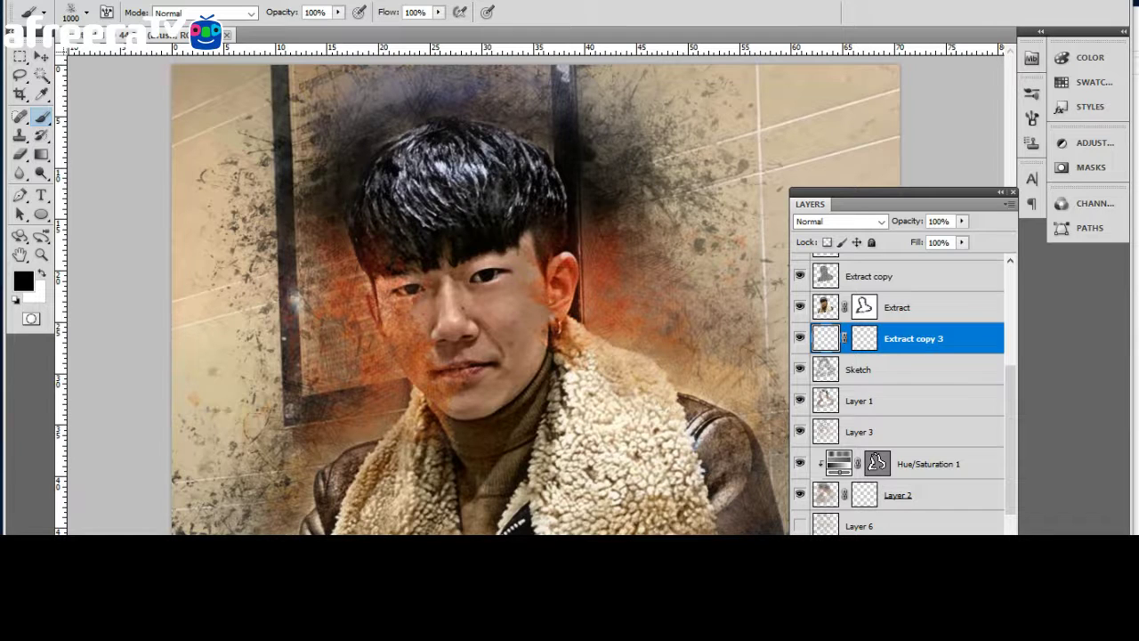
pyautogui.hotkey('alt', ']')
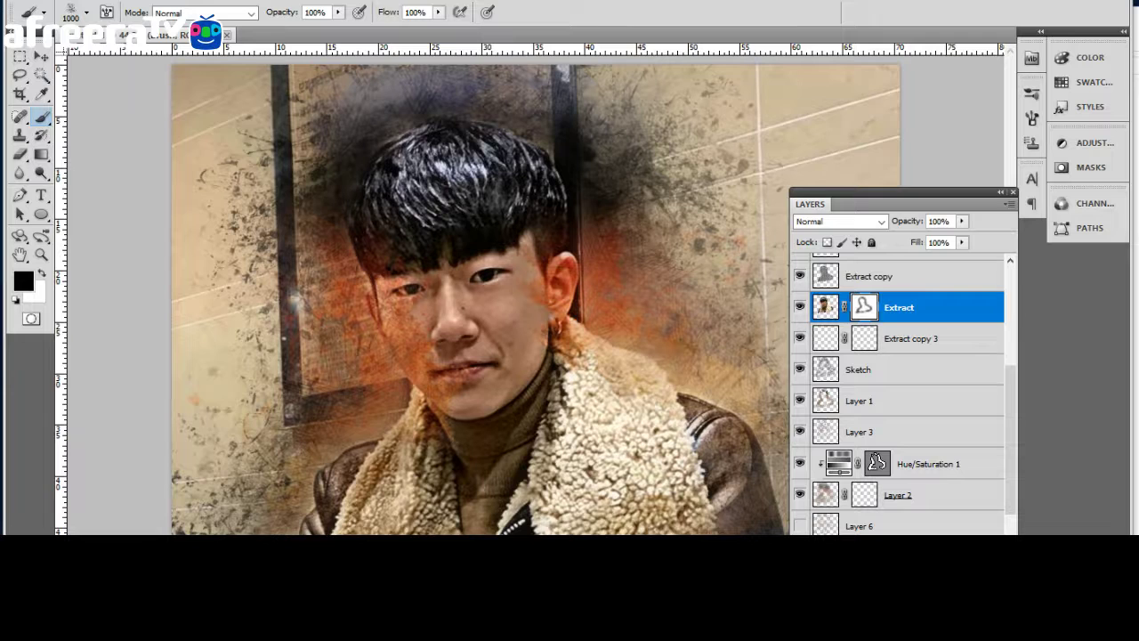
pyautogui.hotkey('alt', '[')
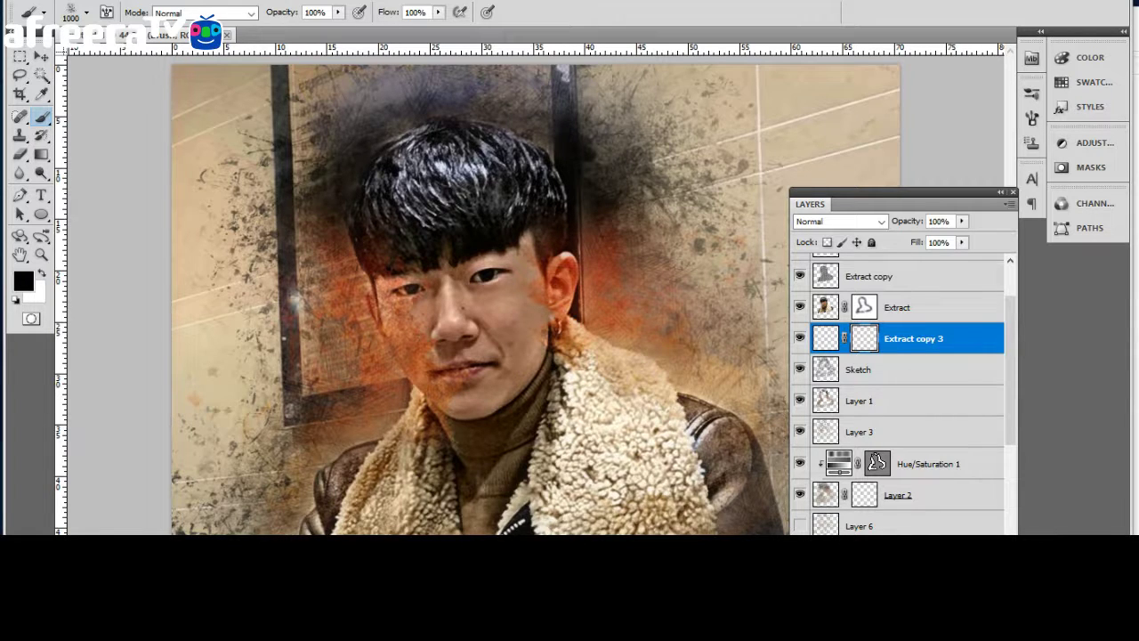
# Delete the WC_1, WC_2 and Sp_1 layers and hide Extract copy 2.
pyautogui.scroll(3, 897, 392)
pyautogui.click(897, 269)
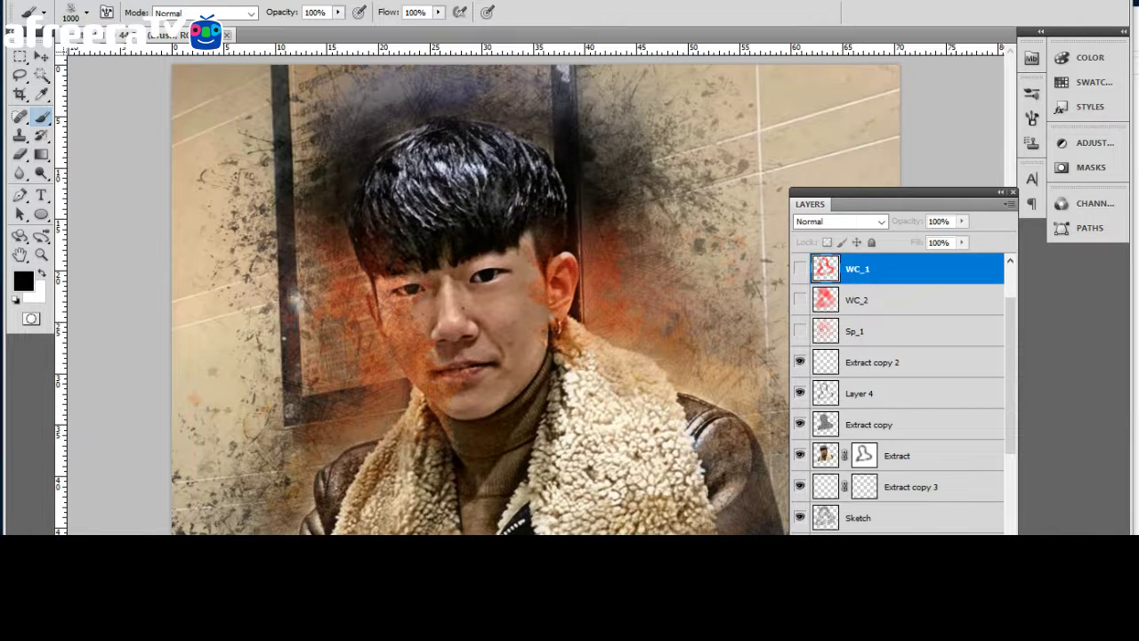
pyautogui.press('Delete')
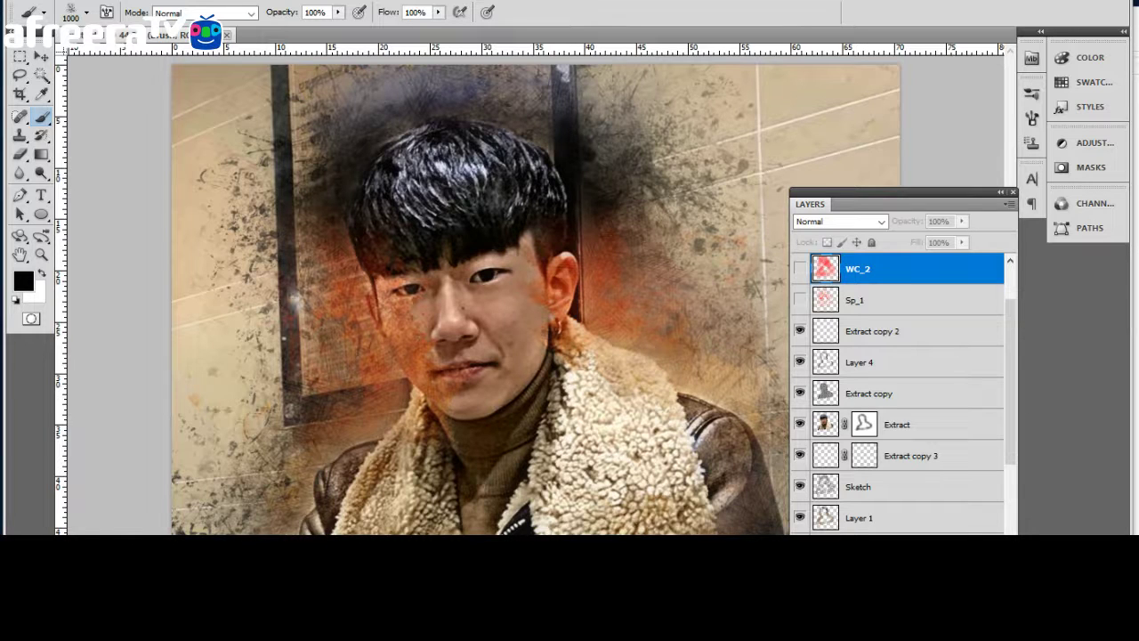
pyautogui.press('Delete')
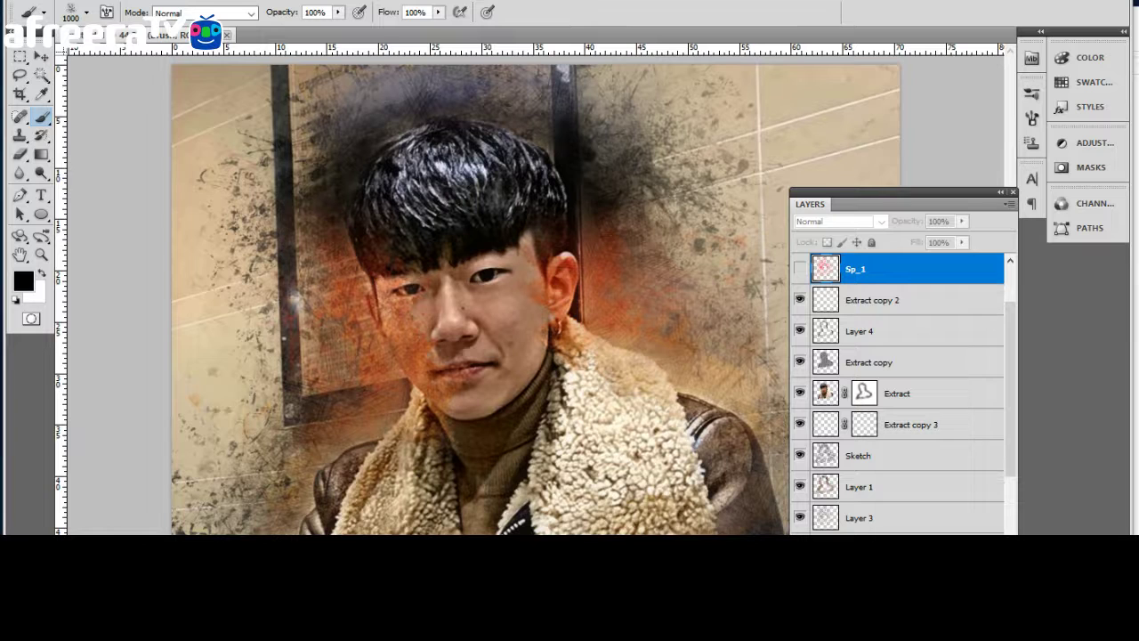
pyautogui.press('Delete')
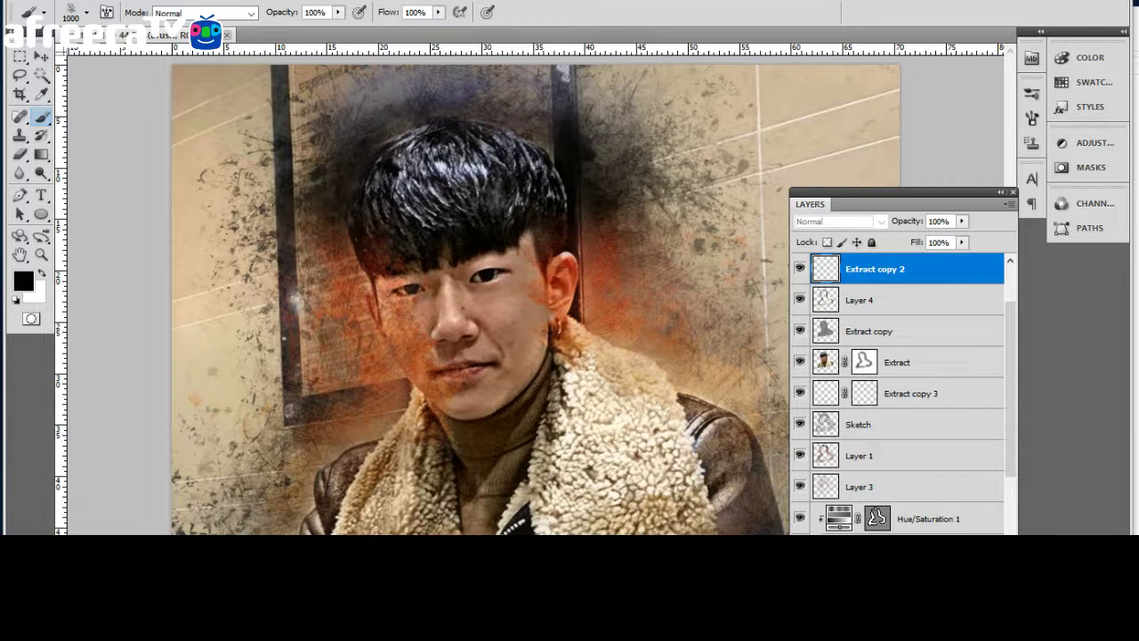
pyautogui.click(799, 267)
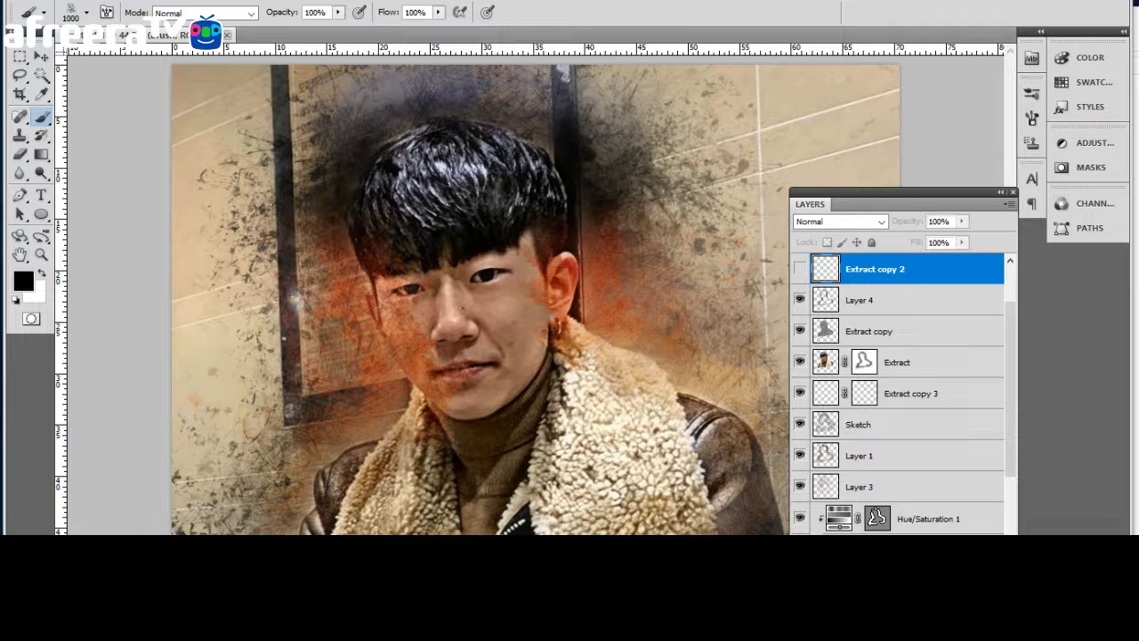
pyautogui.click(890, 425)
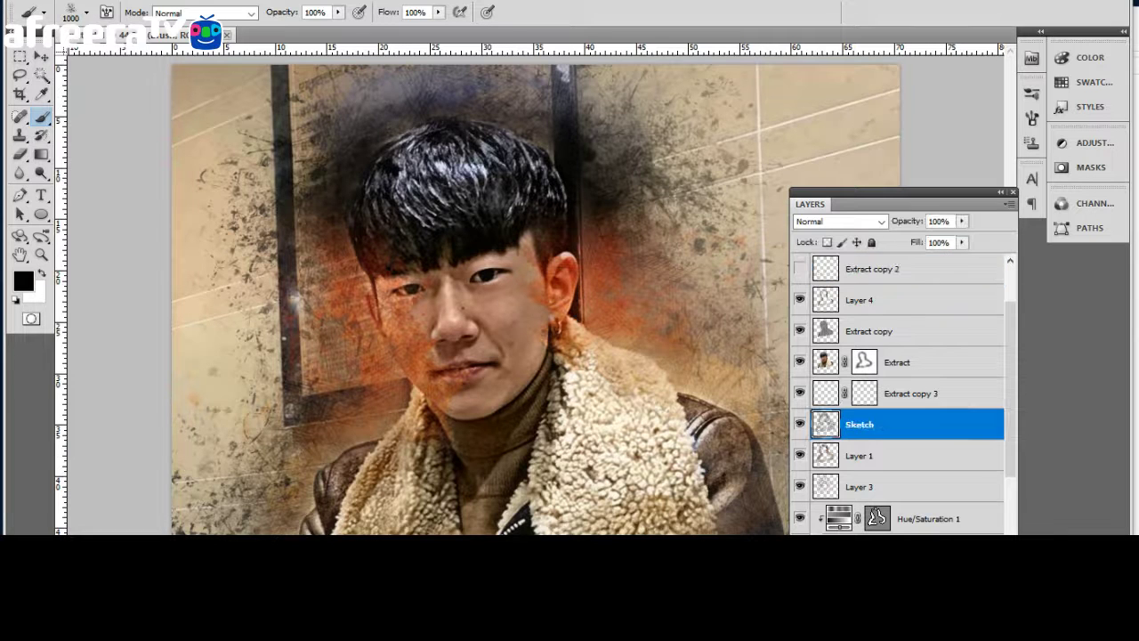
# Set Sketch to Soft Light, add Layer 9 above it, and delete Extract copy 17 and Extract copy 2.
pyautogui.hotkey('shift', 'alt', 'f')
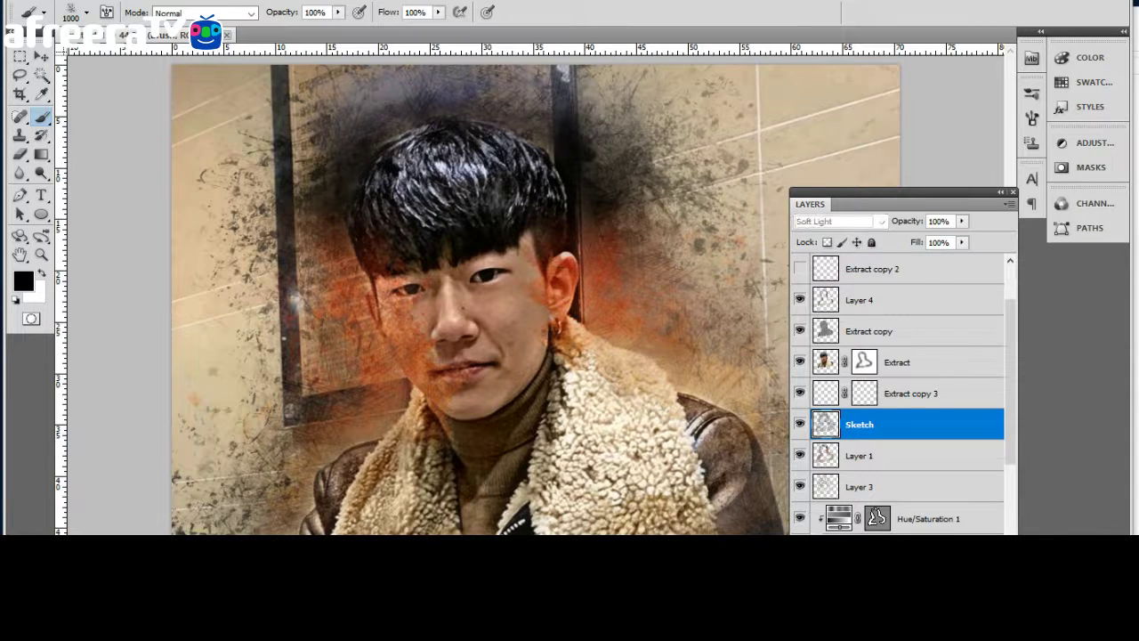
pyautogui.hotkey('ctrl', 'shift', 'alt', 'n')
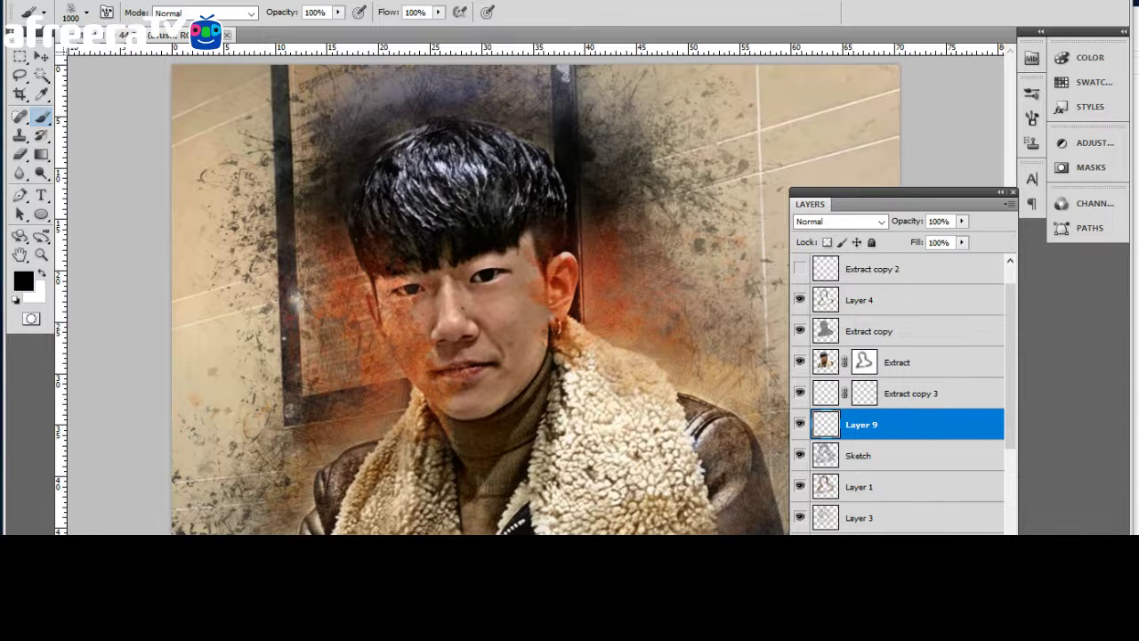
pyautogui.hotkey('alt', '.')
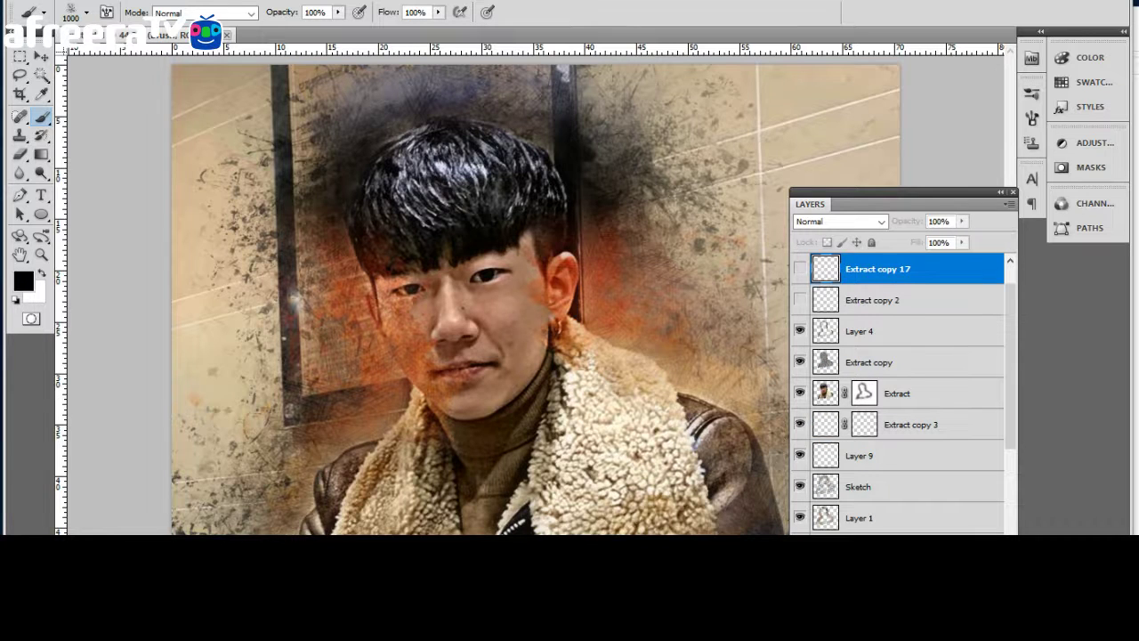
pyautogui.press('Delete')
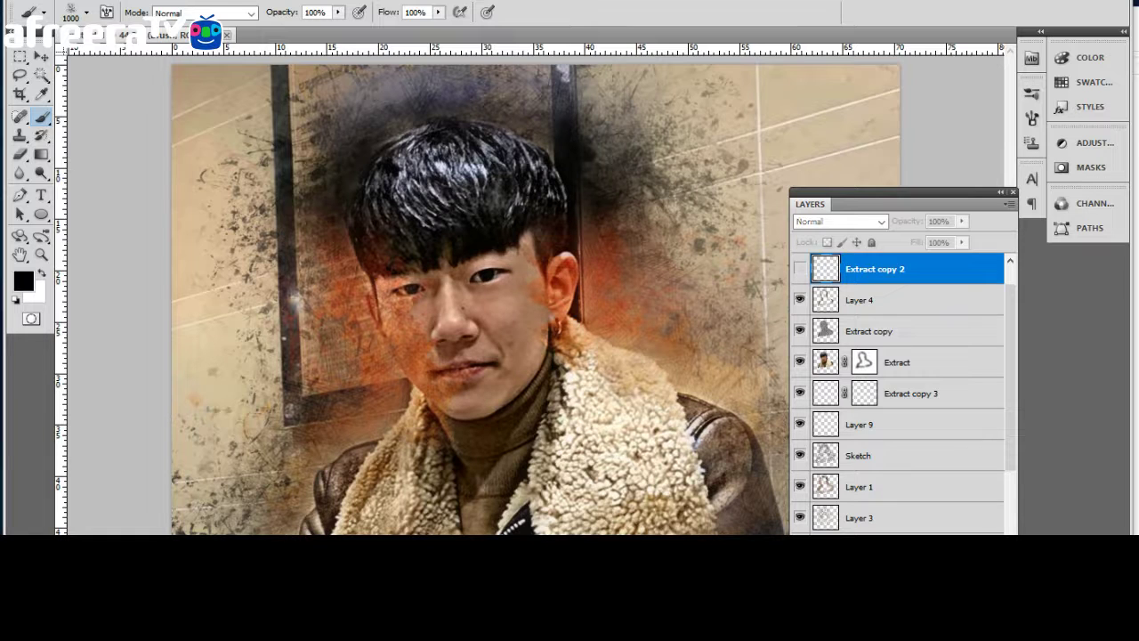
pyautogui.press('Delete')
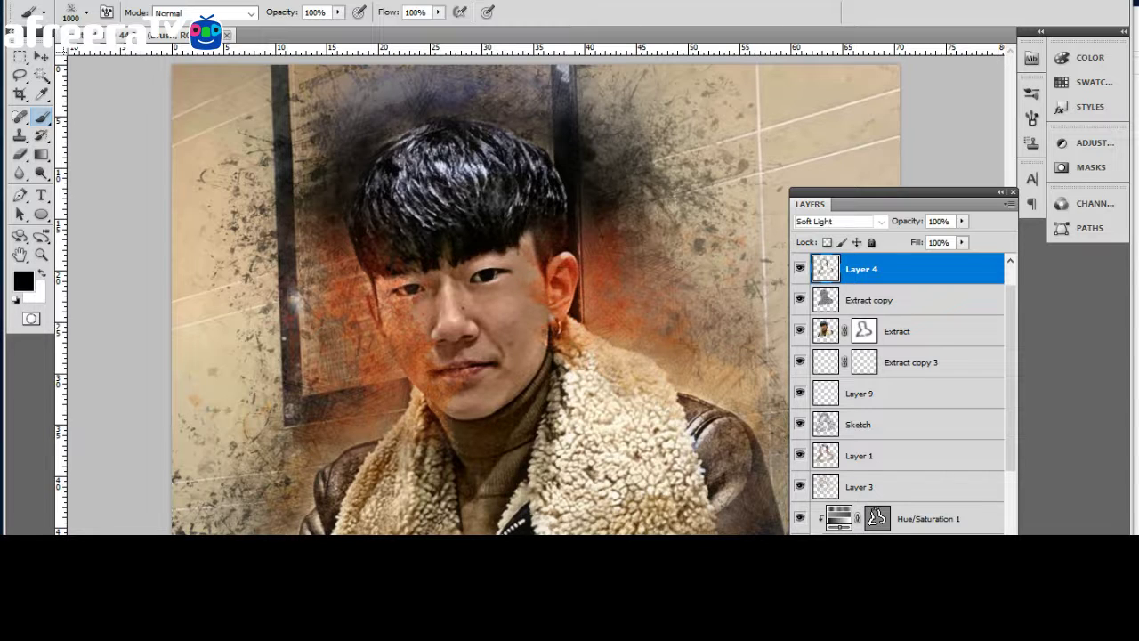
# Duplicate Extract copy 3 into Extract copy 4 and unlink its layer mask.
pyautogui.click(913, 362)
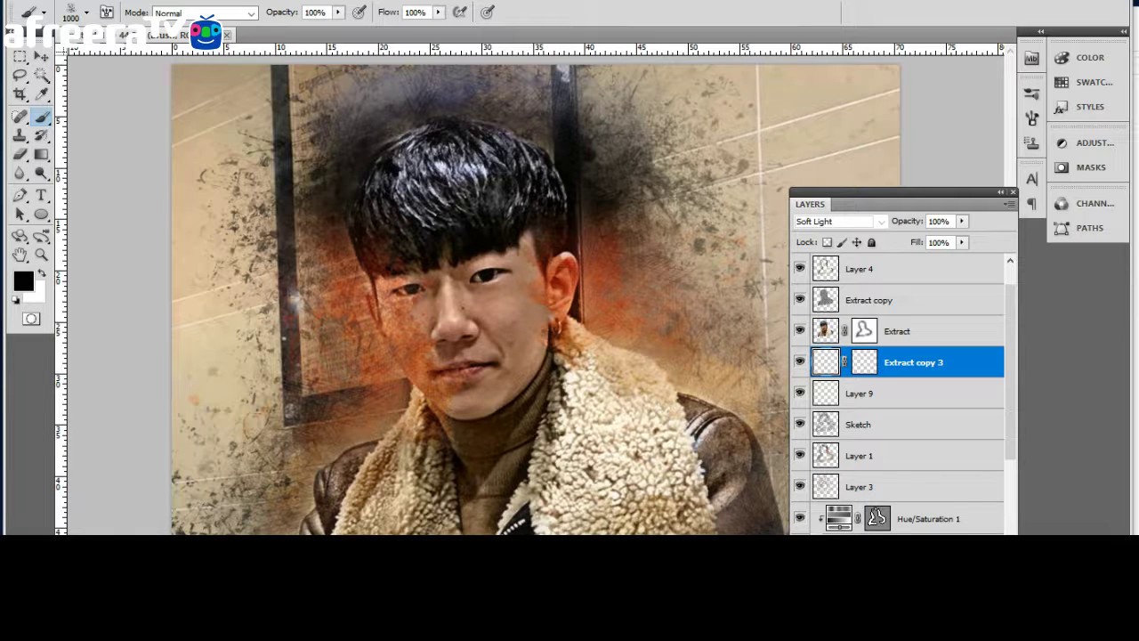
pyautogui.hotkey('ctrl', 'j')
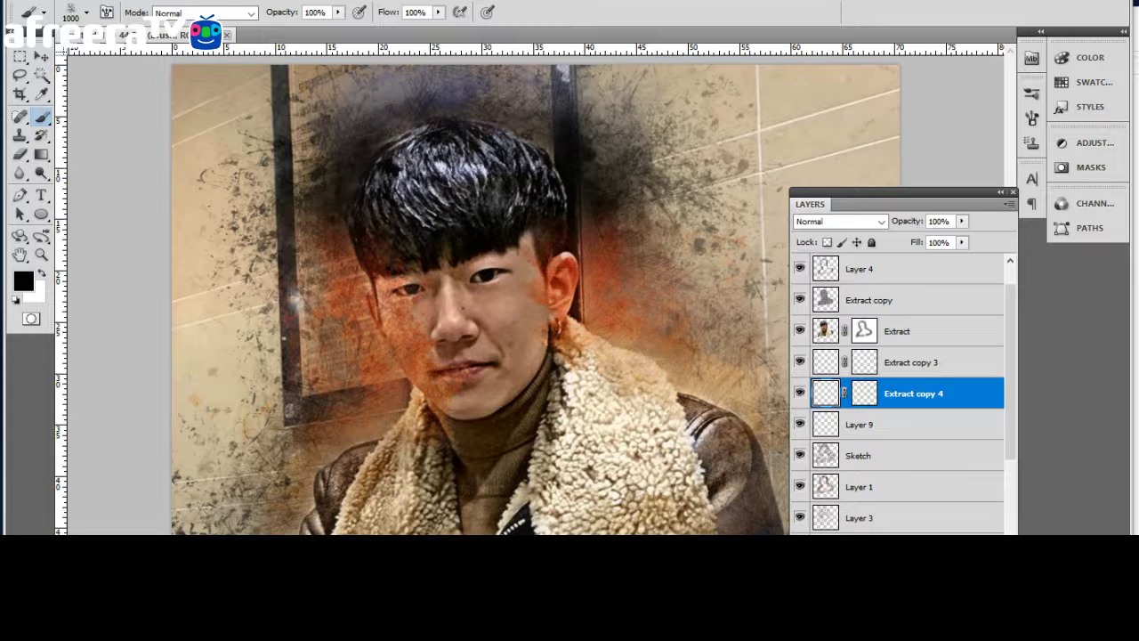
pyautogui.click(844, 392)
pyautogui.click(864, 392)
pyautogui.click(825, 394)
# Blend Layer 4 in Soft Light and group it with Extract copy and Extract.
pyautogui.click(860, 268)
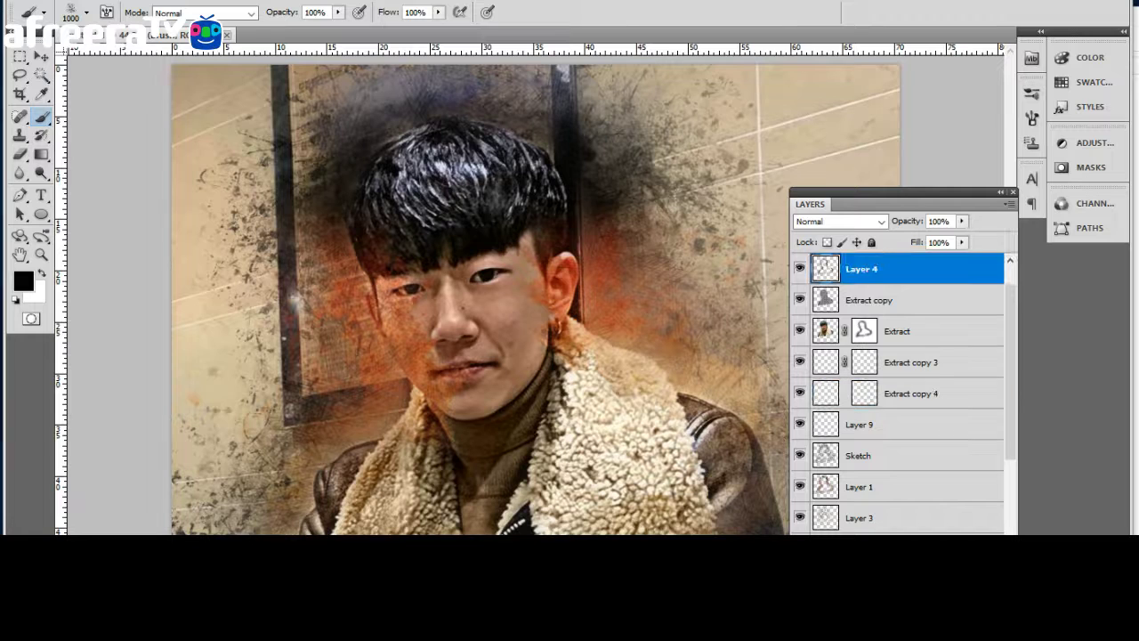
pyautogui.hotkey('shift', 'alt', 'f')
pyautogui.keyDown('shift'); pyautogui.click(899, 331); pyautogui.keyUp('shift')
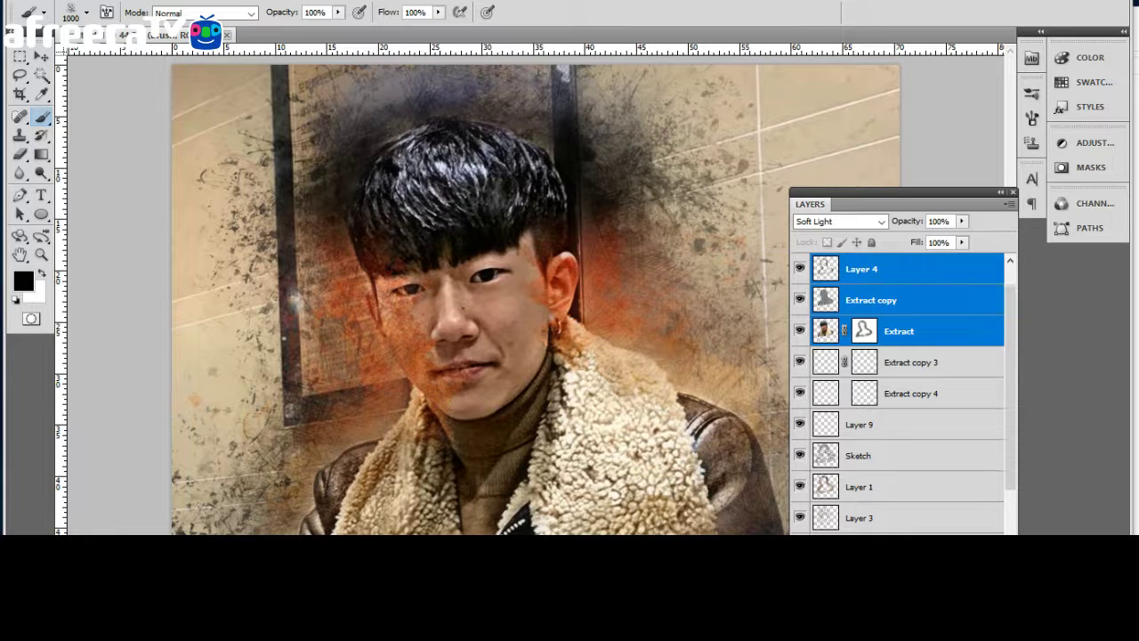
pyautogui.hotkey('ctrl', 'g')
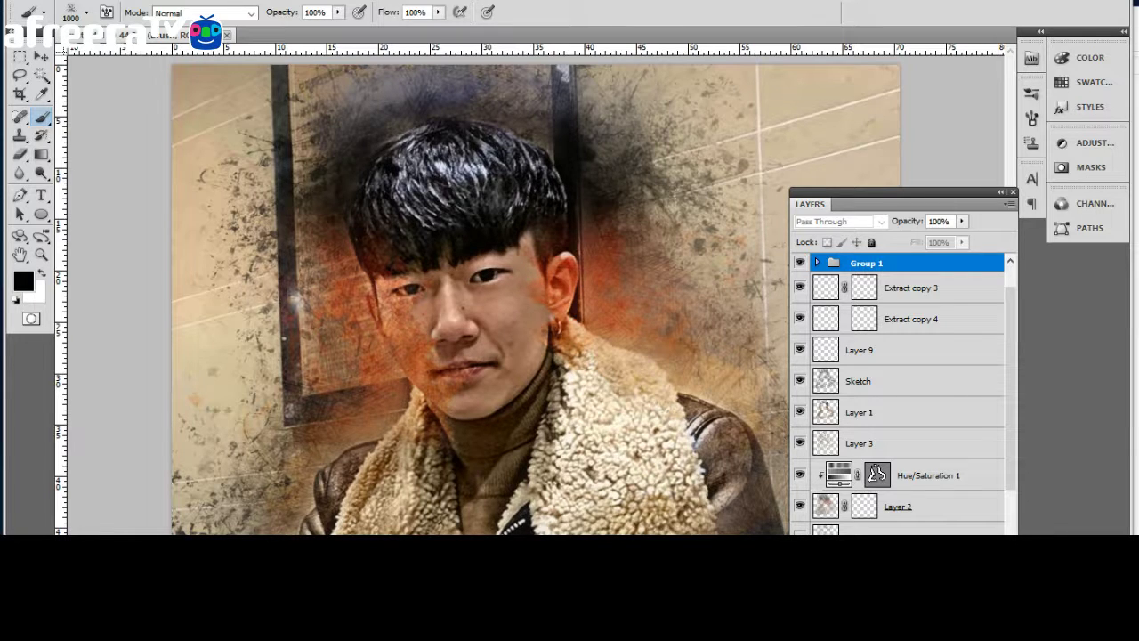
# Name the new group 'Photo' and unlink its layer mask.
pyautogui.write('Photo')
pyautogui.press('Return')
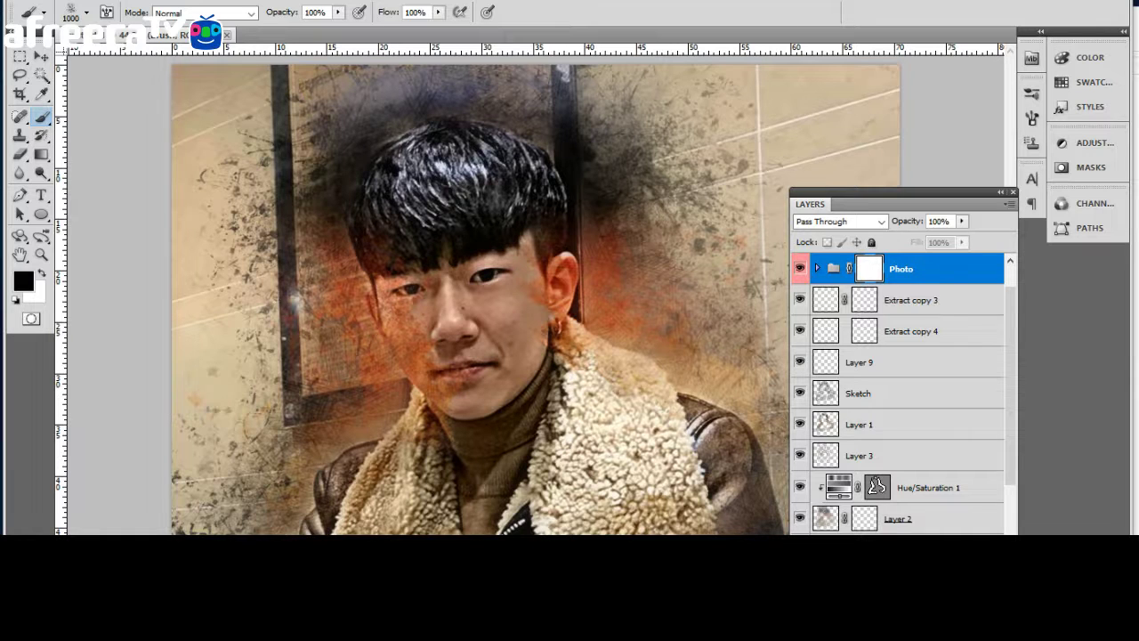
pyautogui.click(849, 268)
pyautogui.click(917, 300)
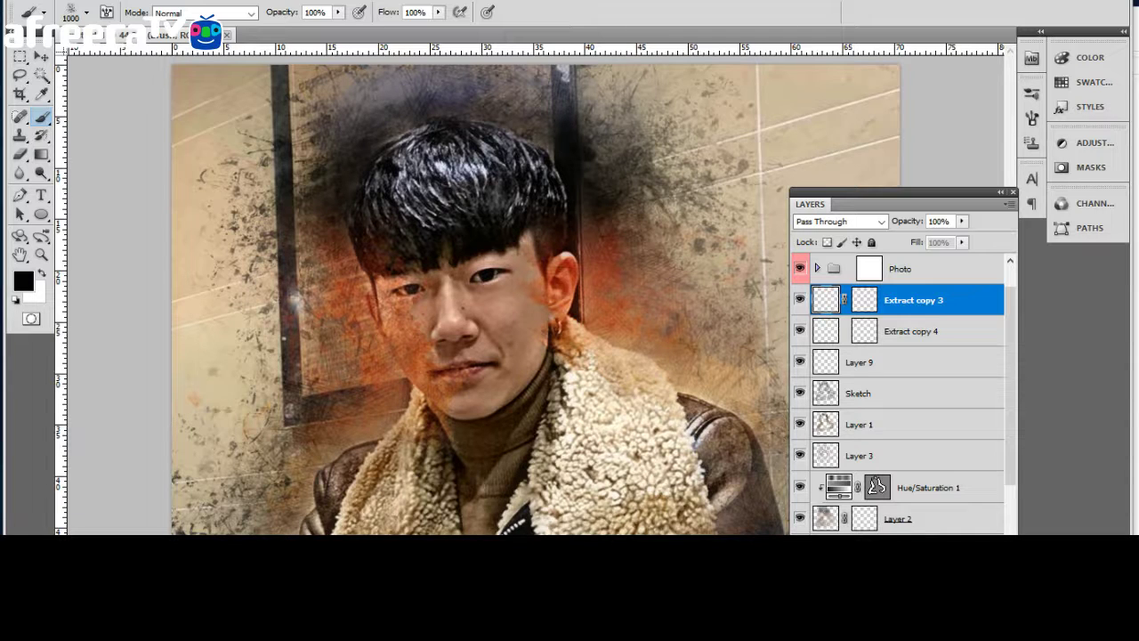
# Insert empty Layer 10 between Layer 3 and the Hue/Saturation 1 adjustment.
pyautogui.click(917, 331)
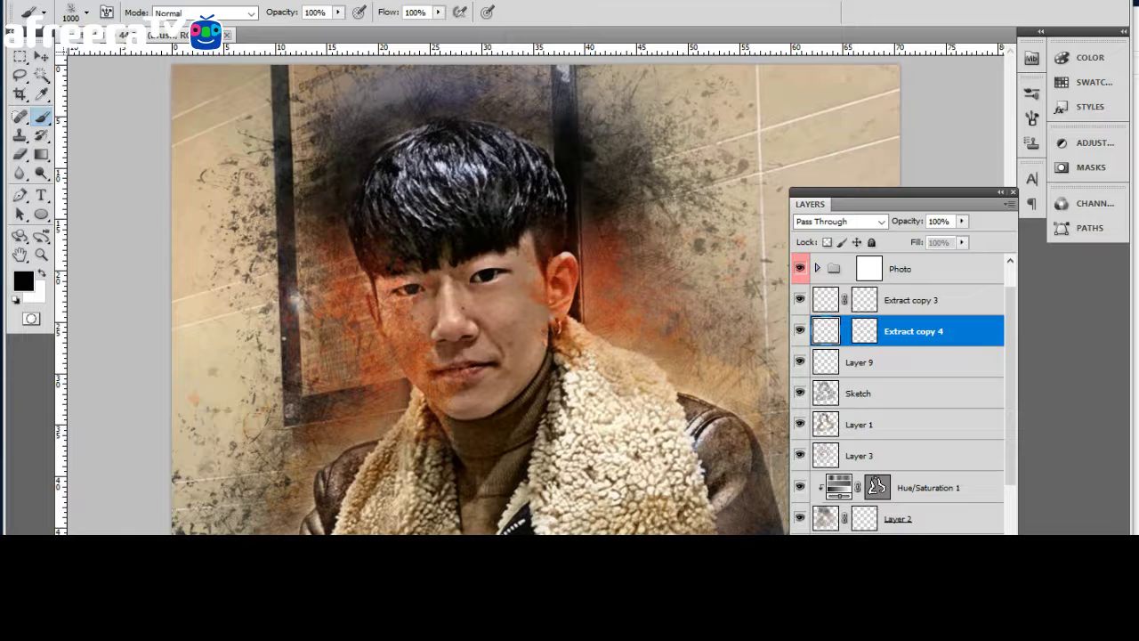
pyautogui.click(932, 487)
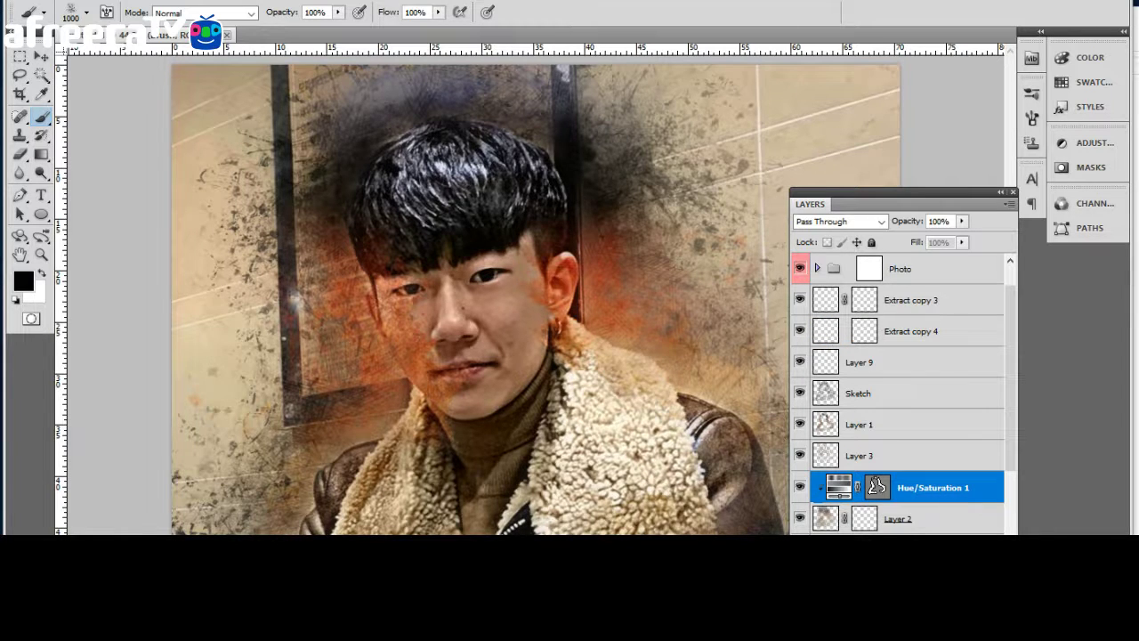
pyautogui.hotkey('ctrl', 'shift', 'alt', 'n')
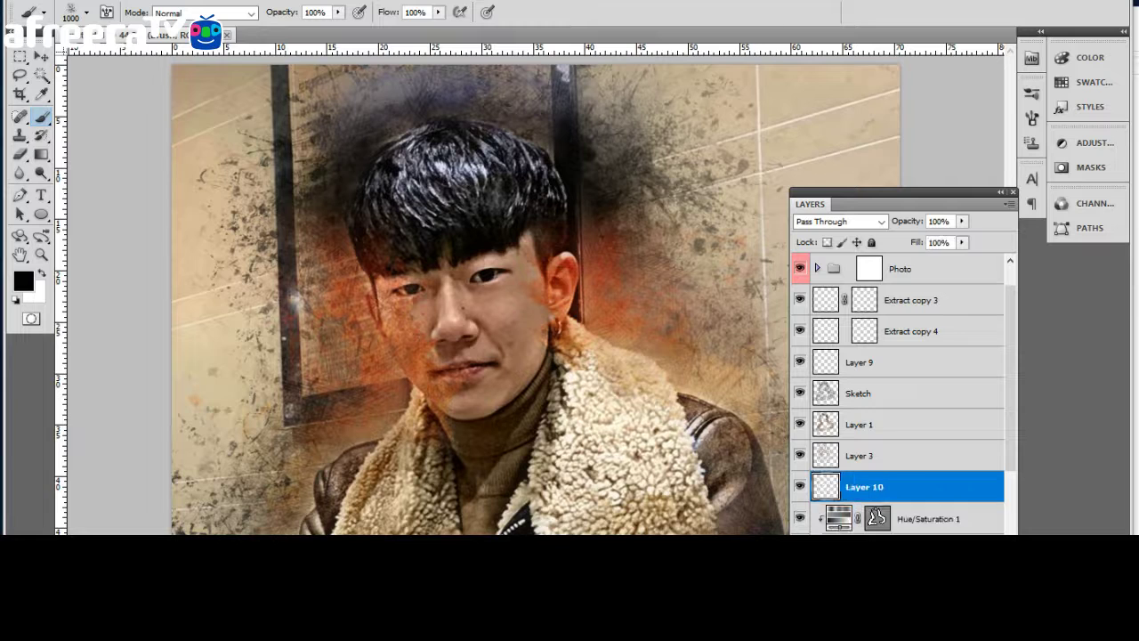
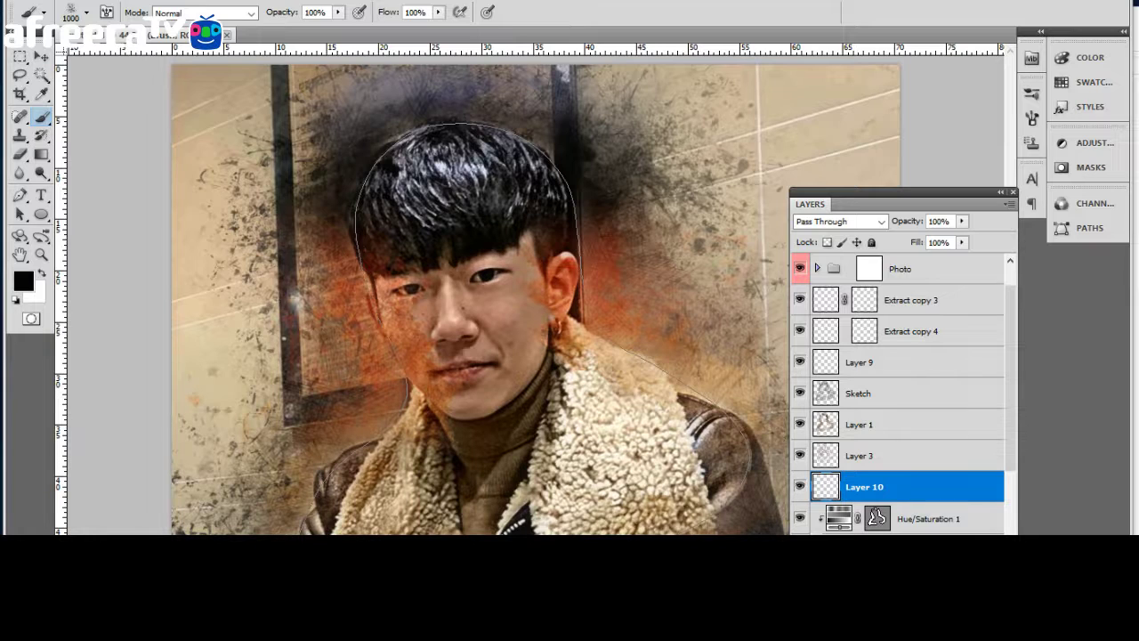
# Stroke the head-outline path on Layer 10 with a 1300 px brush.
pyautogui.press(']')
pyautogui.press(']')
pyautogui.press(']')
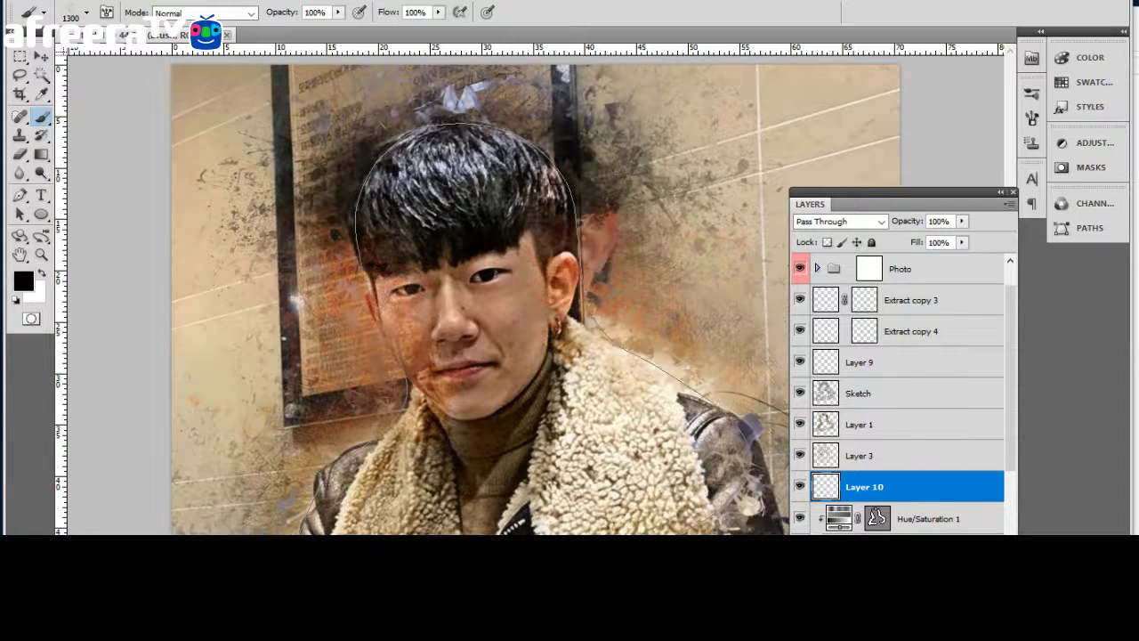
pyautogui.press('Return')
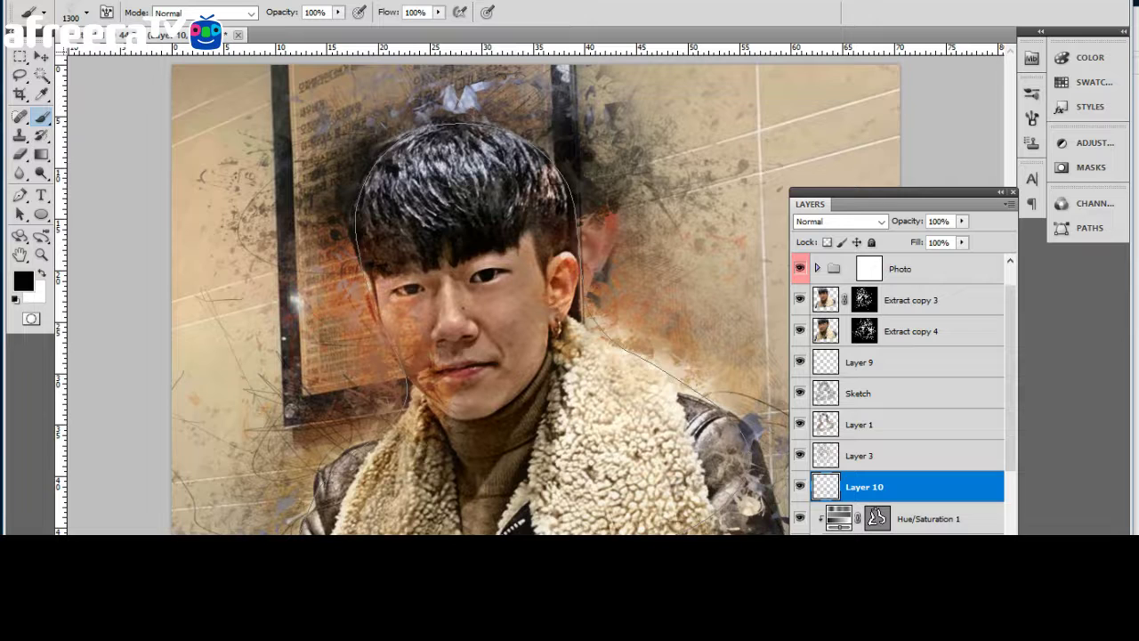
# Expand the Photo group, bring Extract to the top of it, and delete Extract's layer mask.
pyautogui.moveTo(899, 192); pyautogui.dragTo(1134, 319)
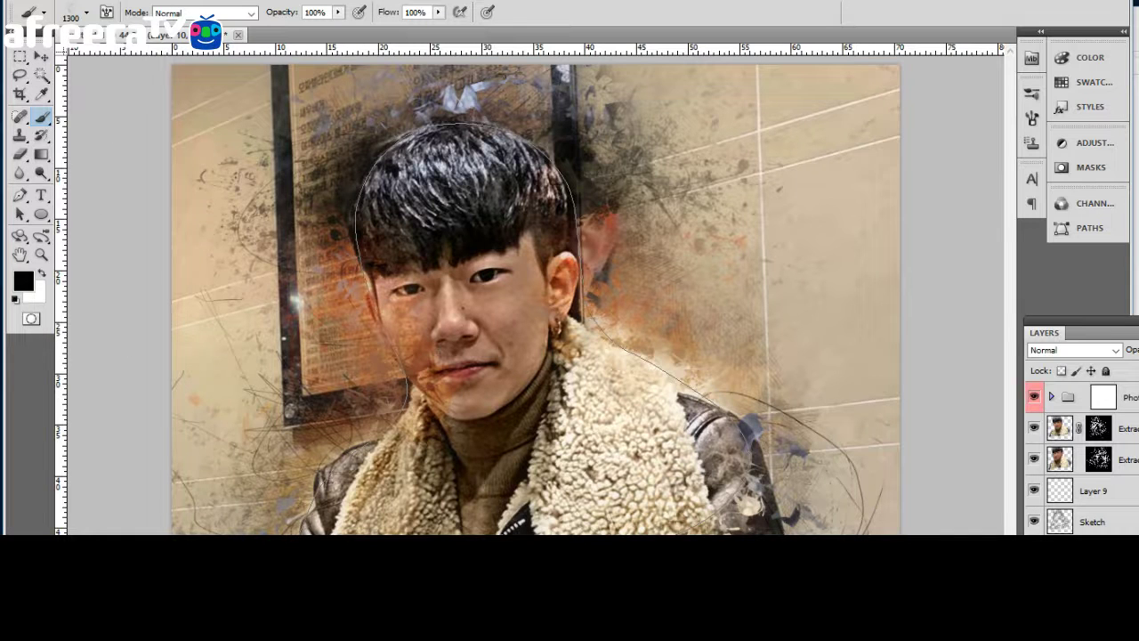
pyautogui.moveTo(614, 2); pyautogui.dragTo(992, 103)
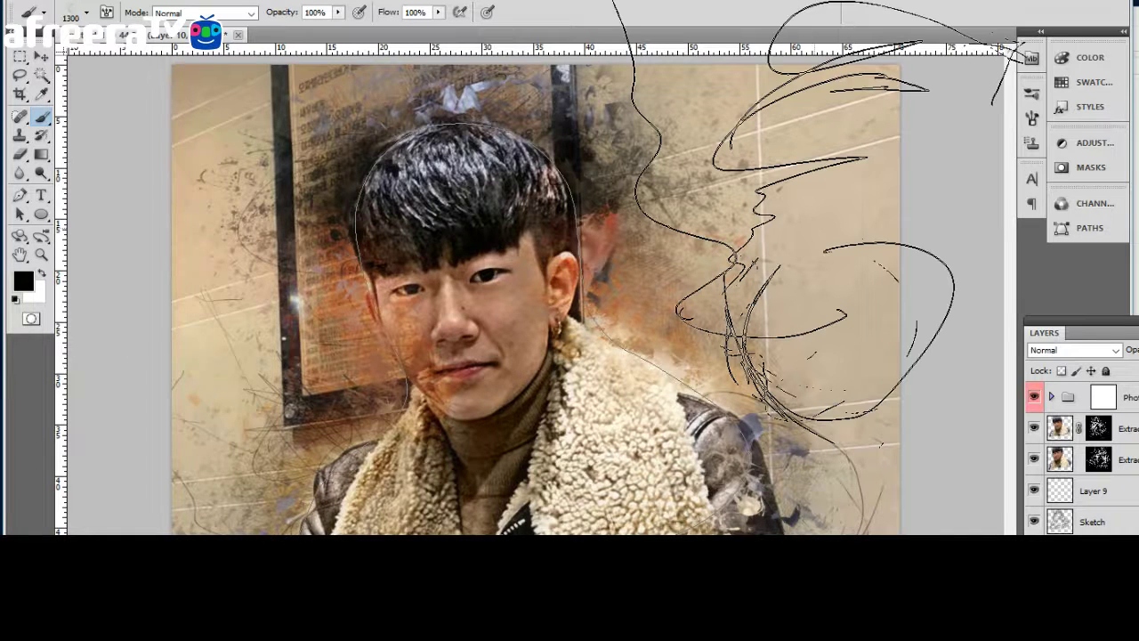
pyautogui.click(1051, 396)
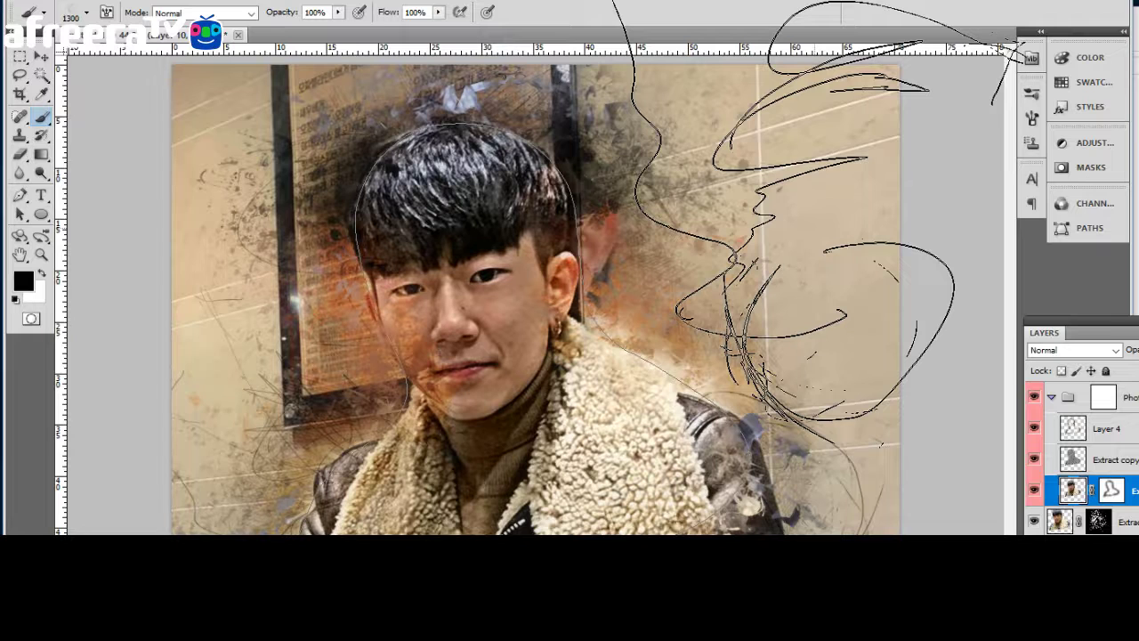
pyautogui.hotkey('ctrl', 'shift', ']')
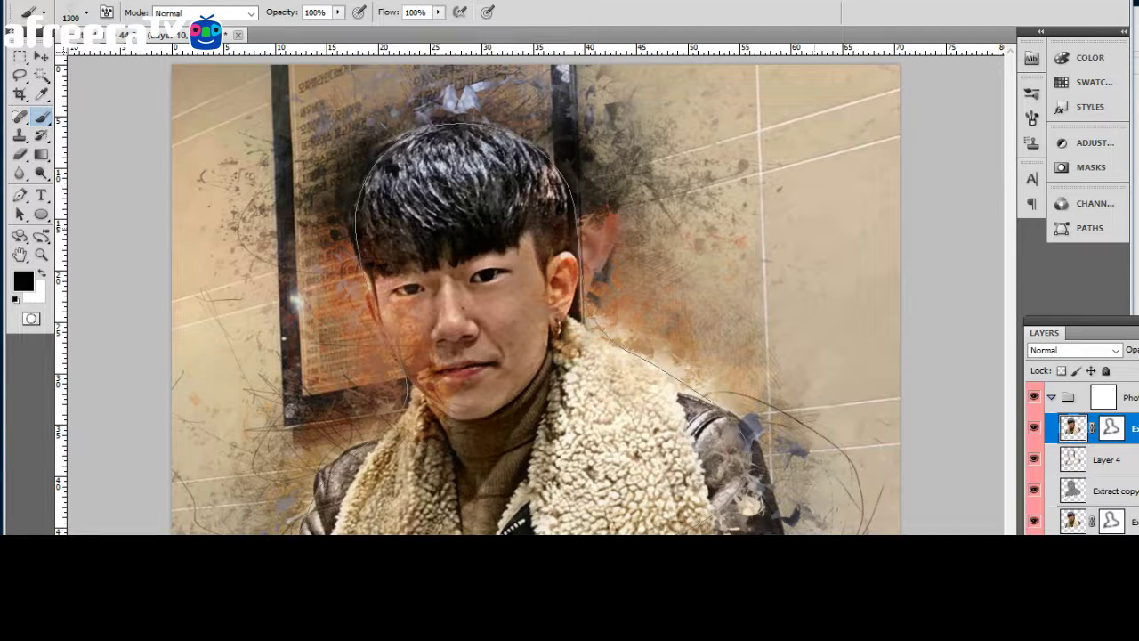
pyautogui.click(1112, 428)
pyautogui.moveTo(1111, 428); pyautogui.dragTo(1112, 531)
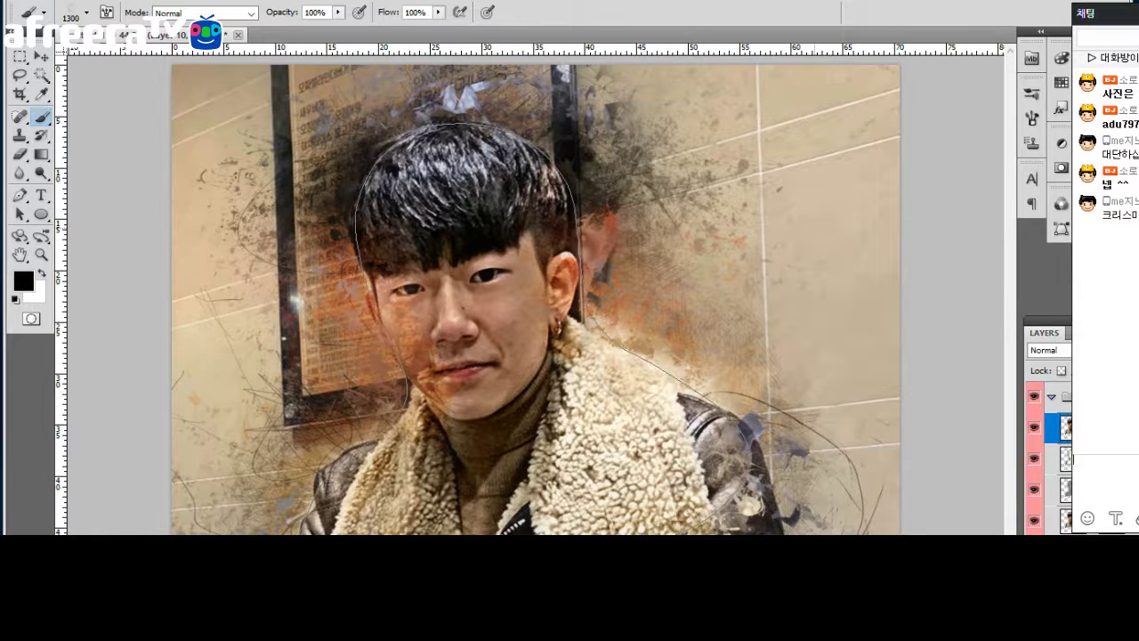
# Send the chat replies '소리 들려요' and '감사합니다'.
pyautogui.write('소리 들')
pyautogui.write('려요')
pyautogui.press('Return')
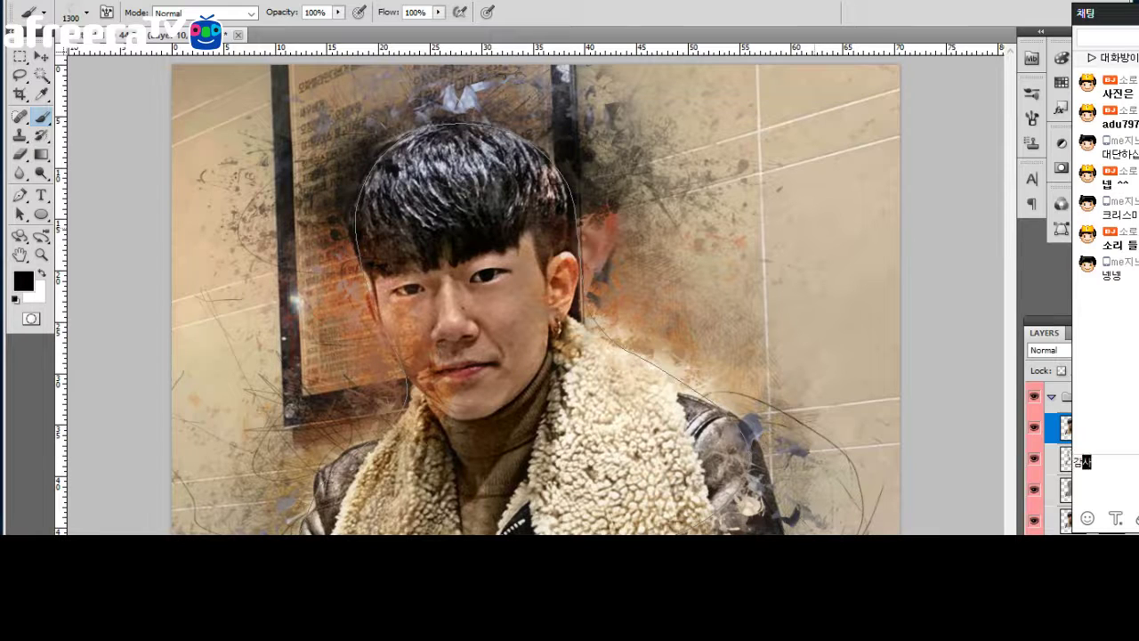
pyautogui.write('감사합니다')
pyautogui.press('Return')
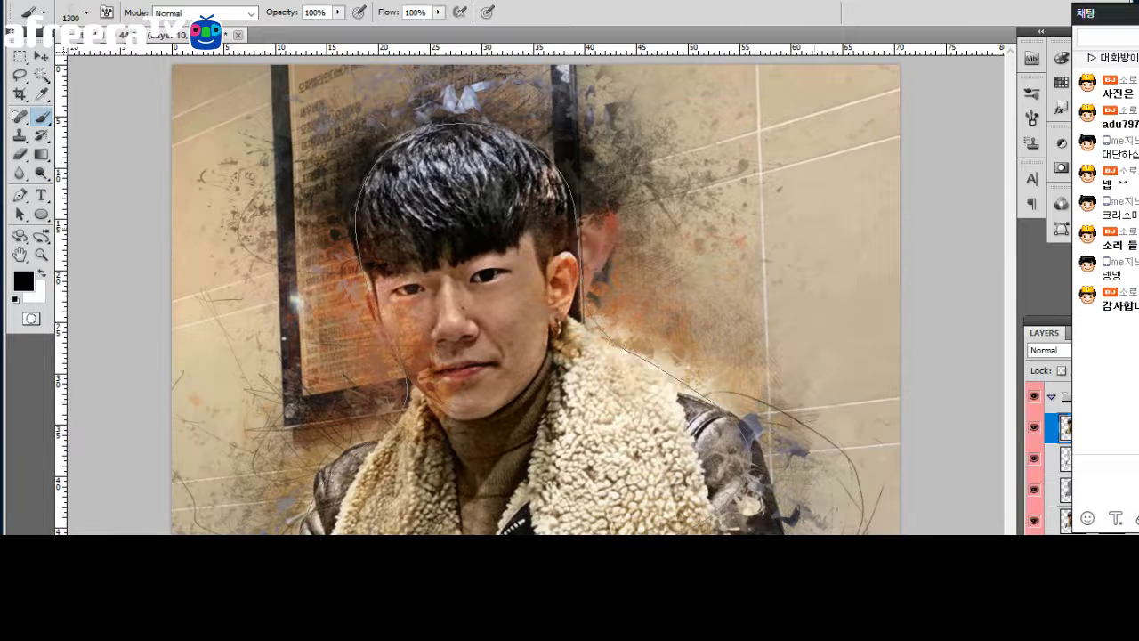
# Send '컴퓨터가 느려서' in chat, then select a layer group in Photoshop.
pyautogui.write('컴퓨터가 느려')
pyautogui.write('서')
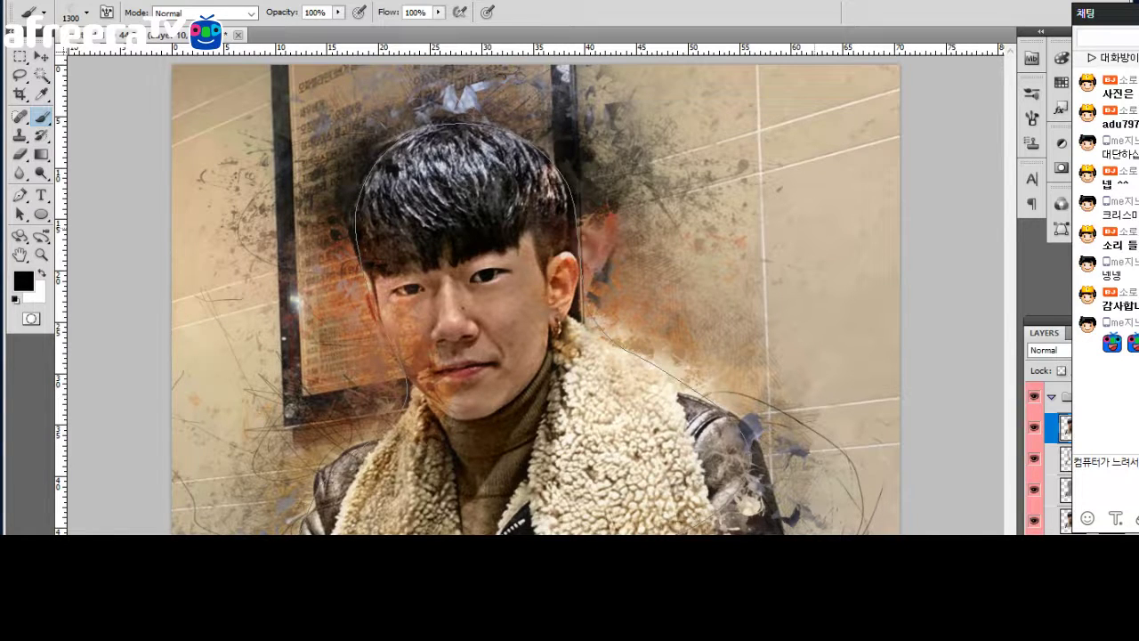
pyautogui.press('Return')
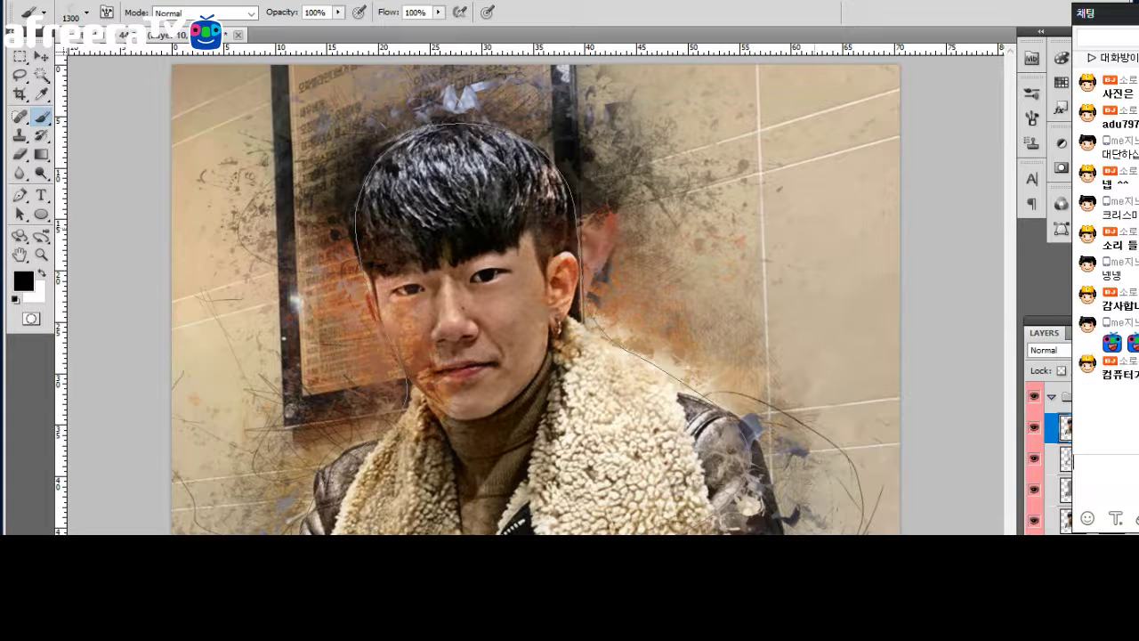
pyautogui.scroll(-2, 1049, 454)
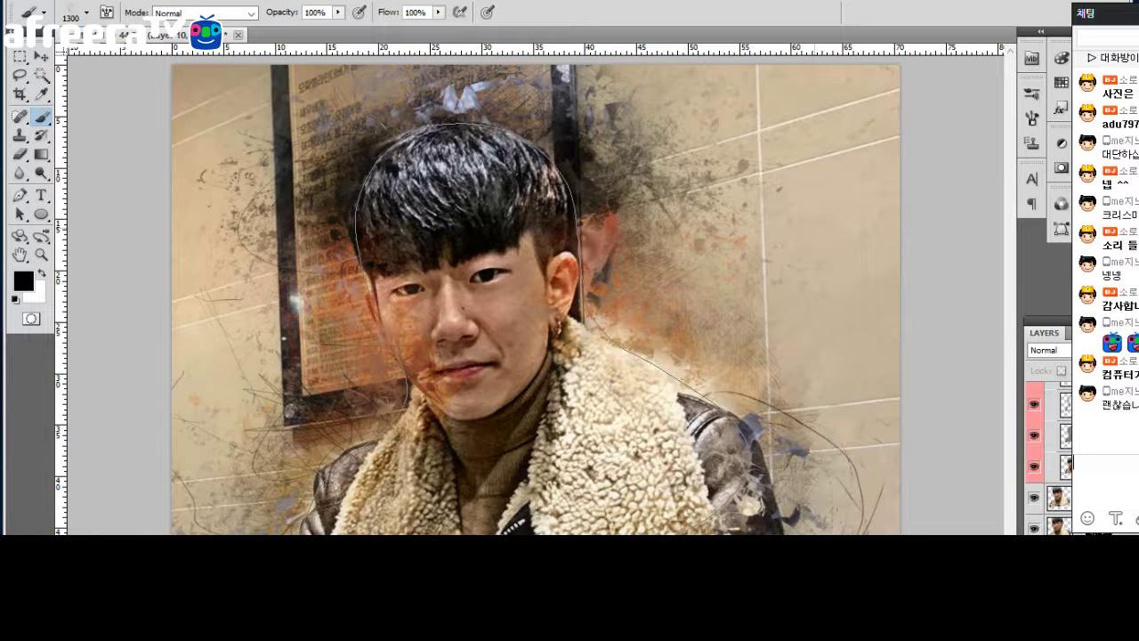
pyautogui.hotkey('ctrl', 'g')
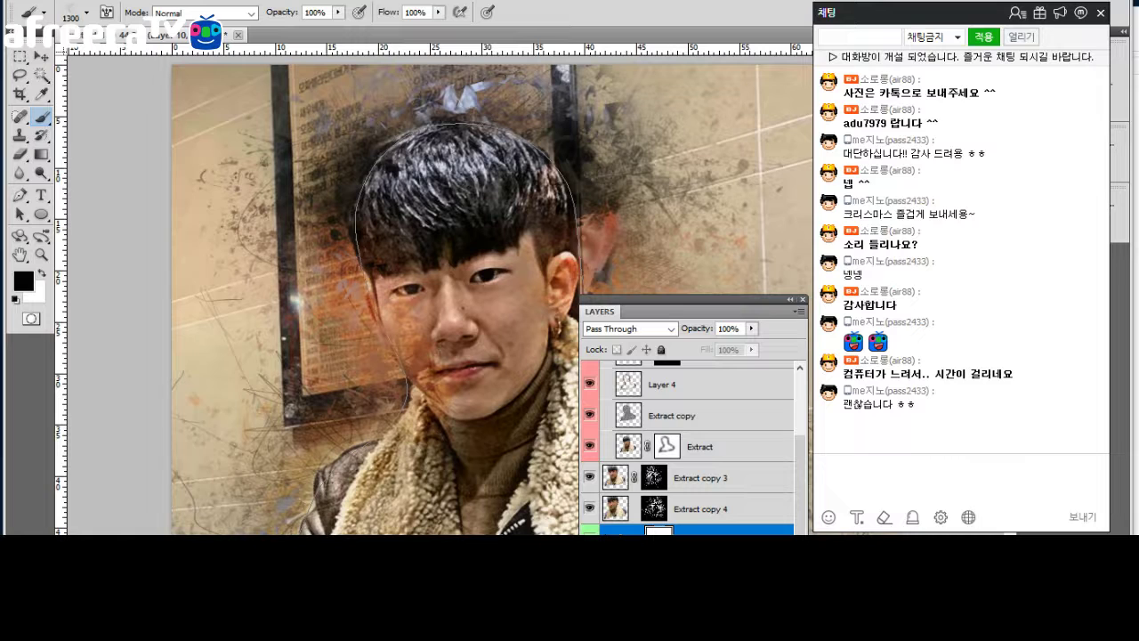
# Clip the Hard Light layer under the Lines group to the layer beneath it.
pyautogui.scroll(-1, 687, 427)
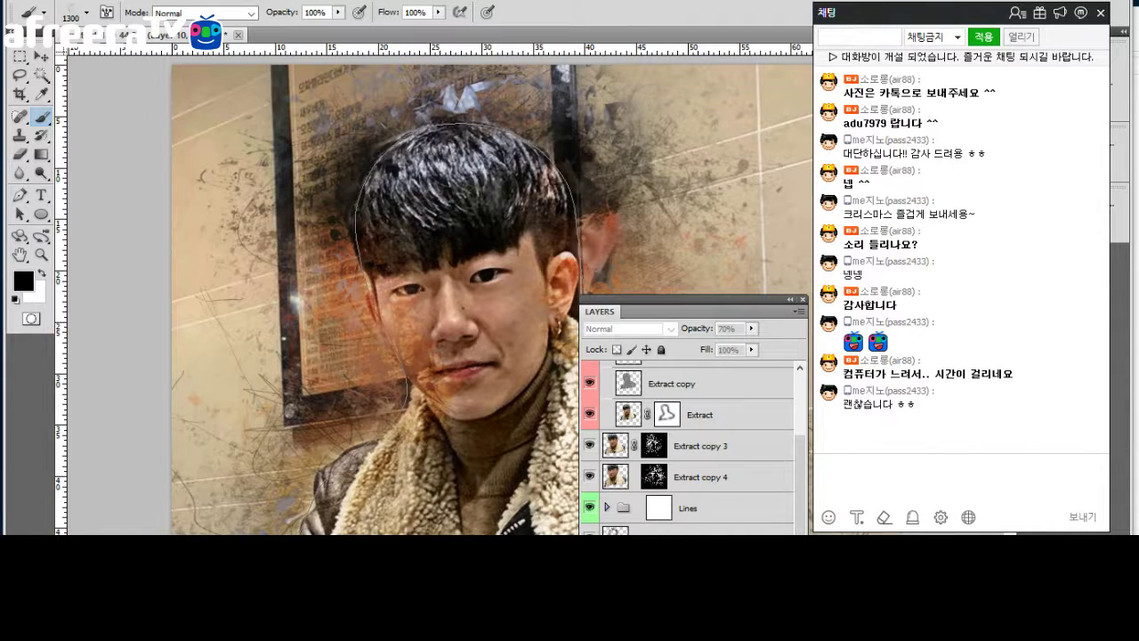
pyautogui.click(694, 529)
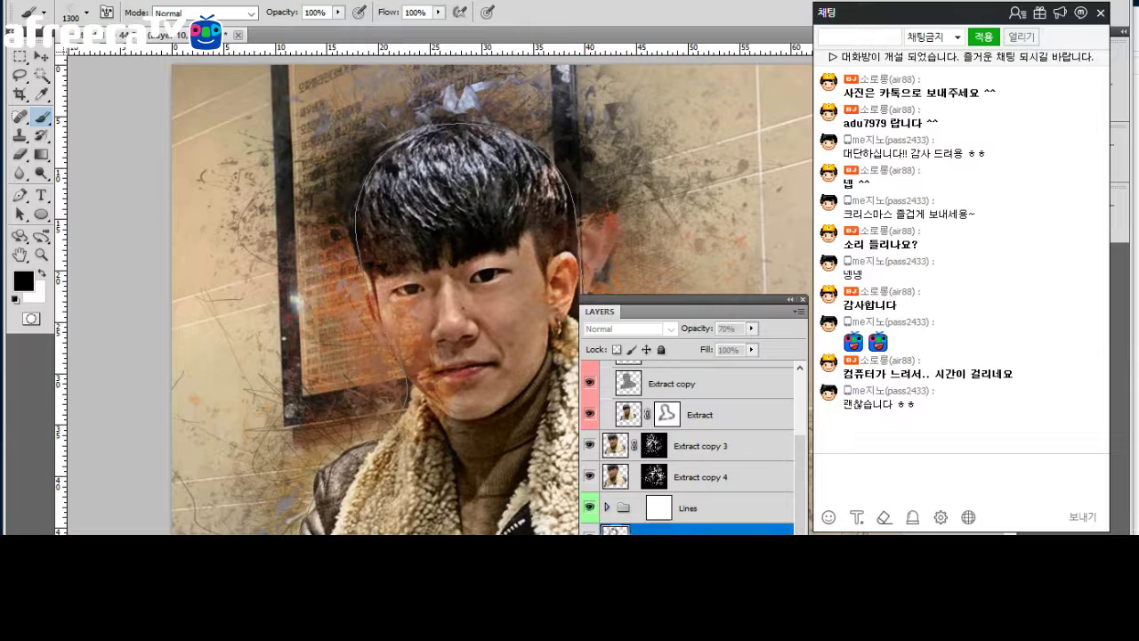
pyautogui.hotkey('alt', '[')
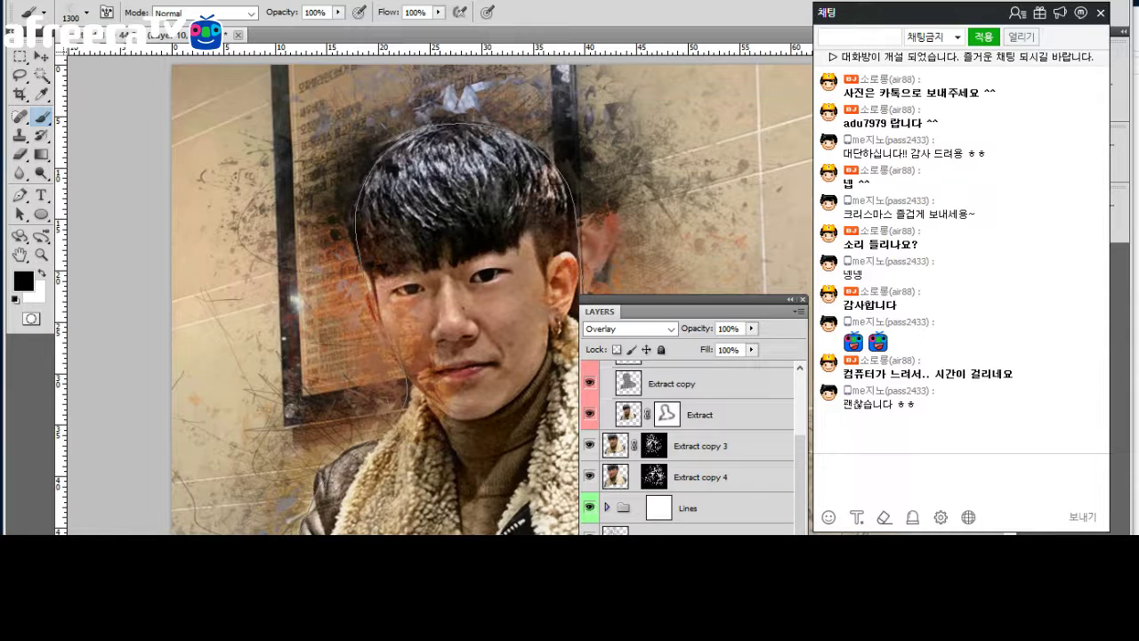
pyautogui.click(695, 530)
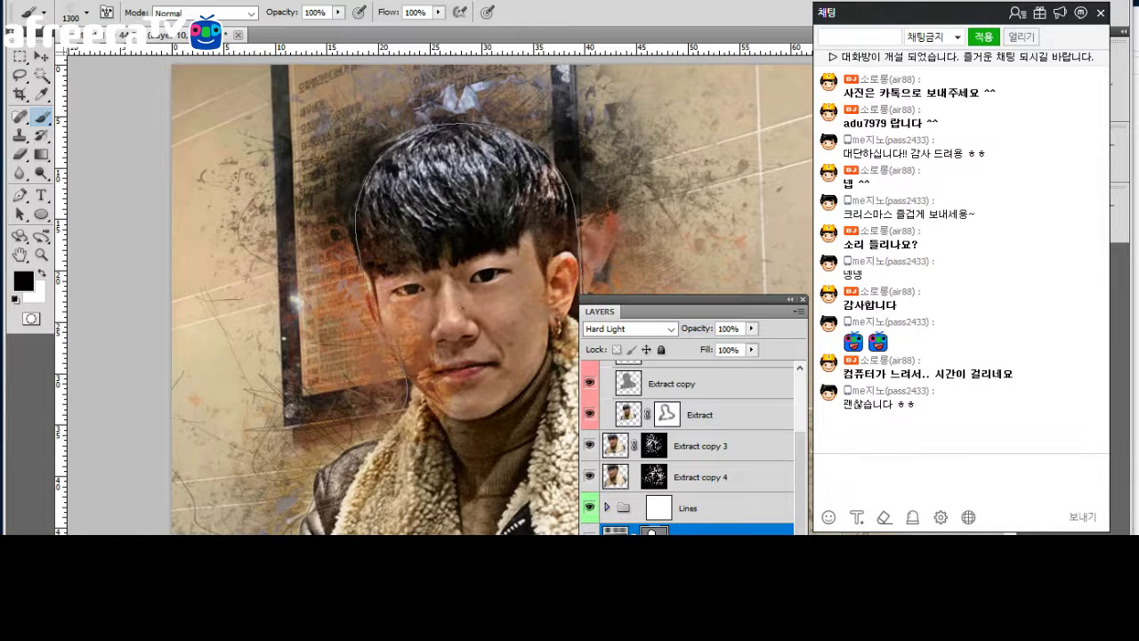
pyautogui.hotkey('ctrl', 'alt', 'g')
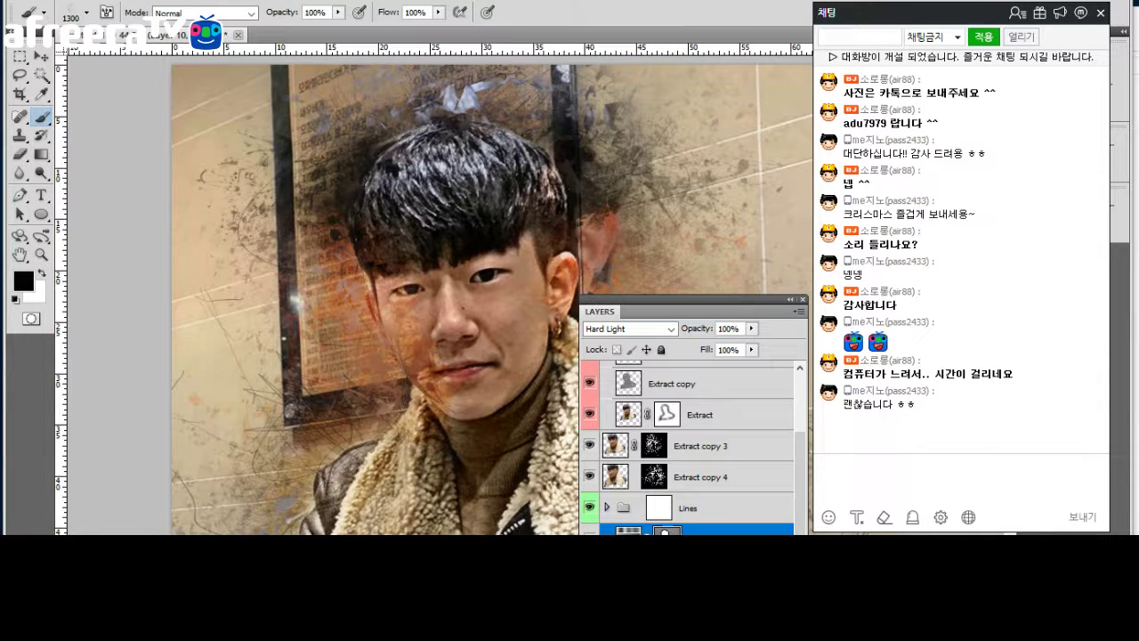
pyautogui.hotkey('alt', '[')
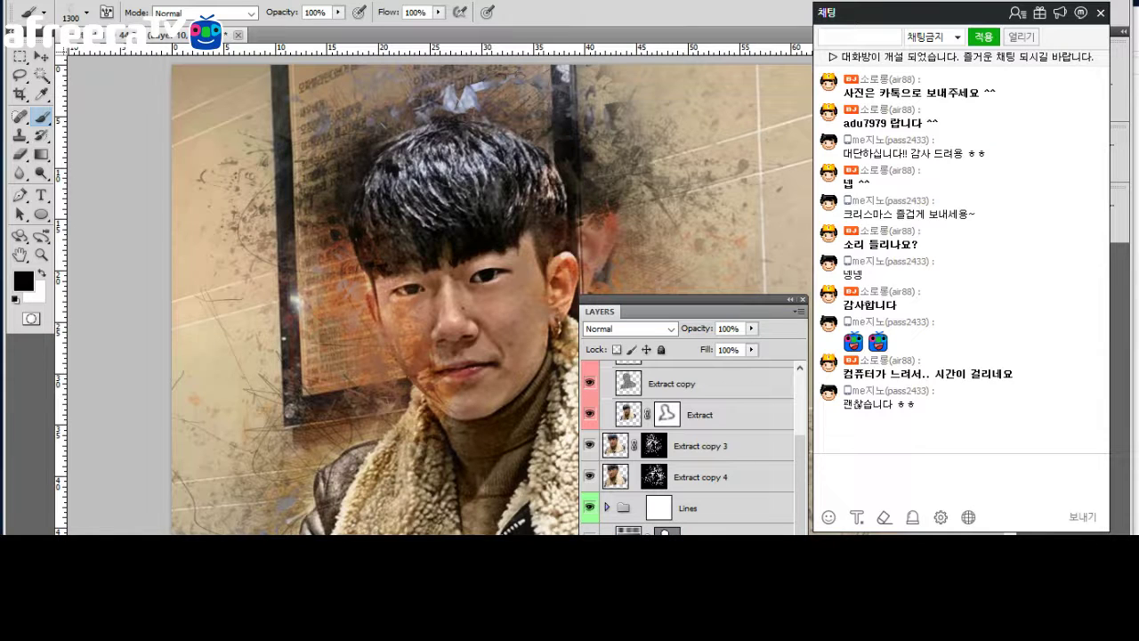
pyautogui.hotkey('alt', '[')
# Move the Lines group to the very top of the layer stack and expand it.
pyautogui.click(687, 508)
pyautogui.hotkey('ctrl', ']')
pyautogui.hotkey('ctrl', ']')
pyautogui.hotkey('ctrl', ']')
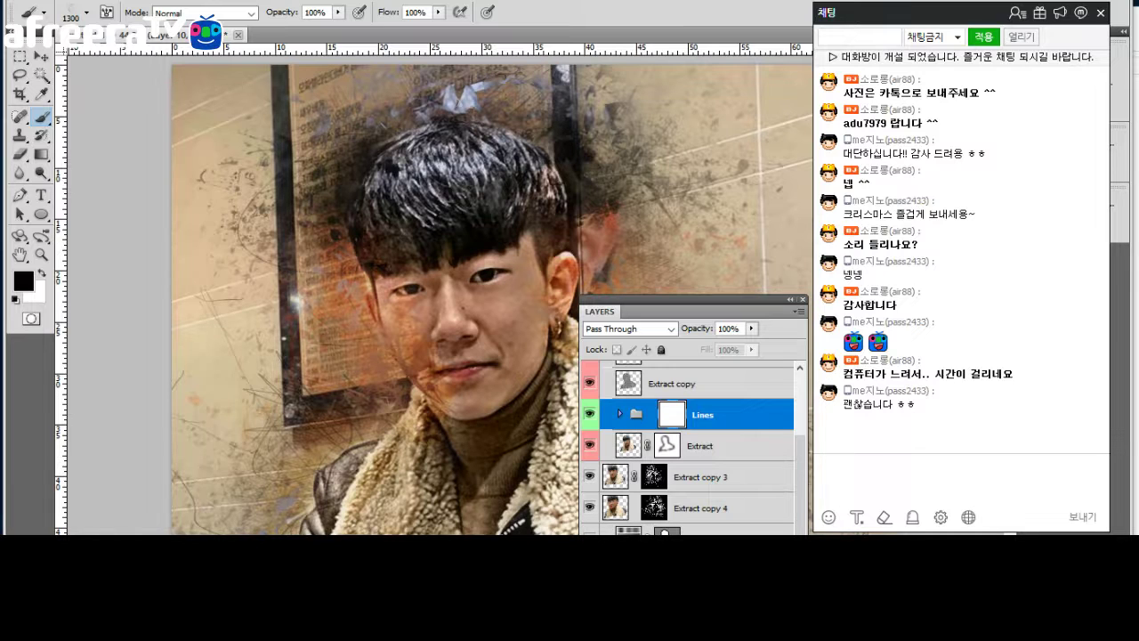
pyautogui.hotkey('ctrl', 'shift', ']')
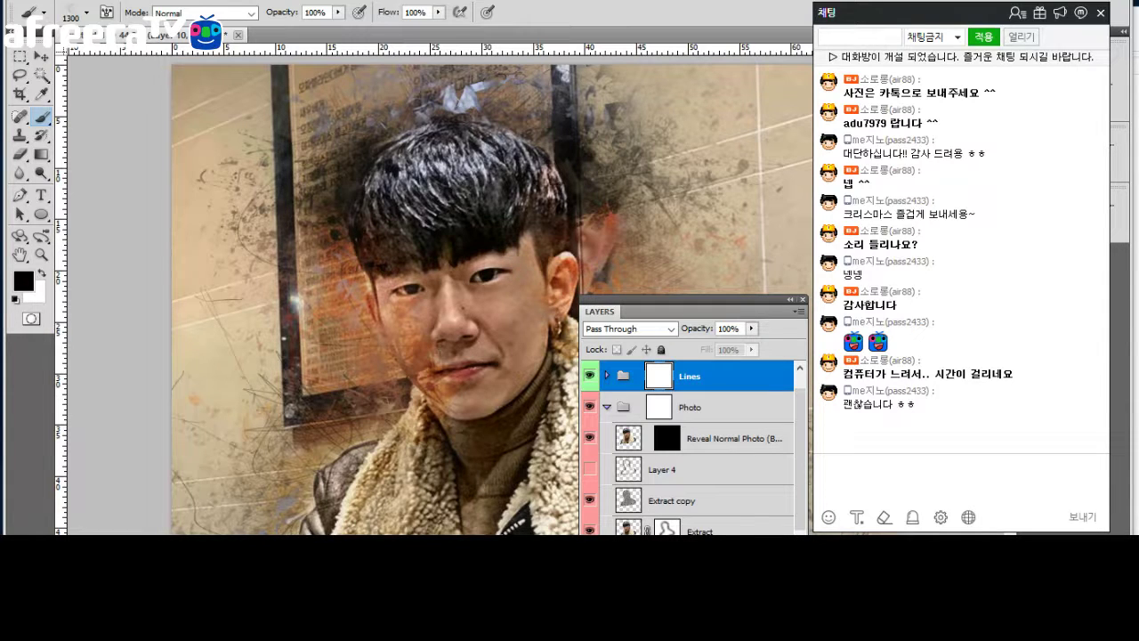
pyautogui.click(607, 375)
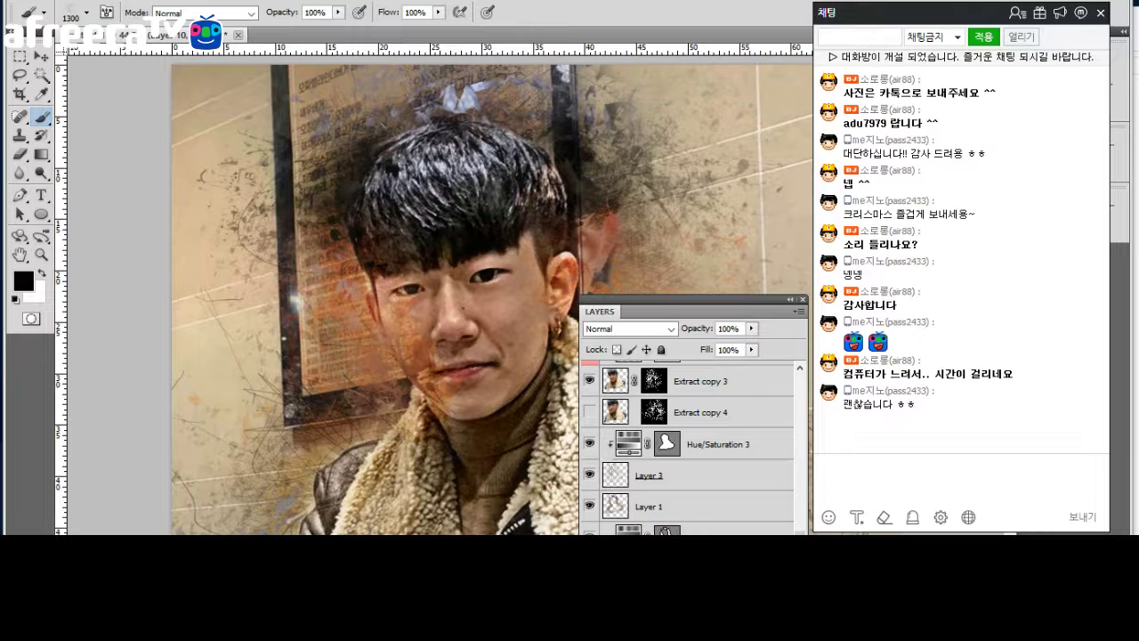
# Scroll the Layers panel up to show Background copy above the Lines group.
pyautogui.scroll(-2, 687, 445)
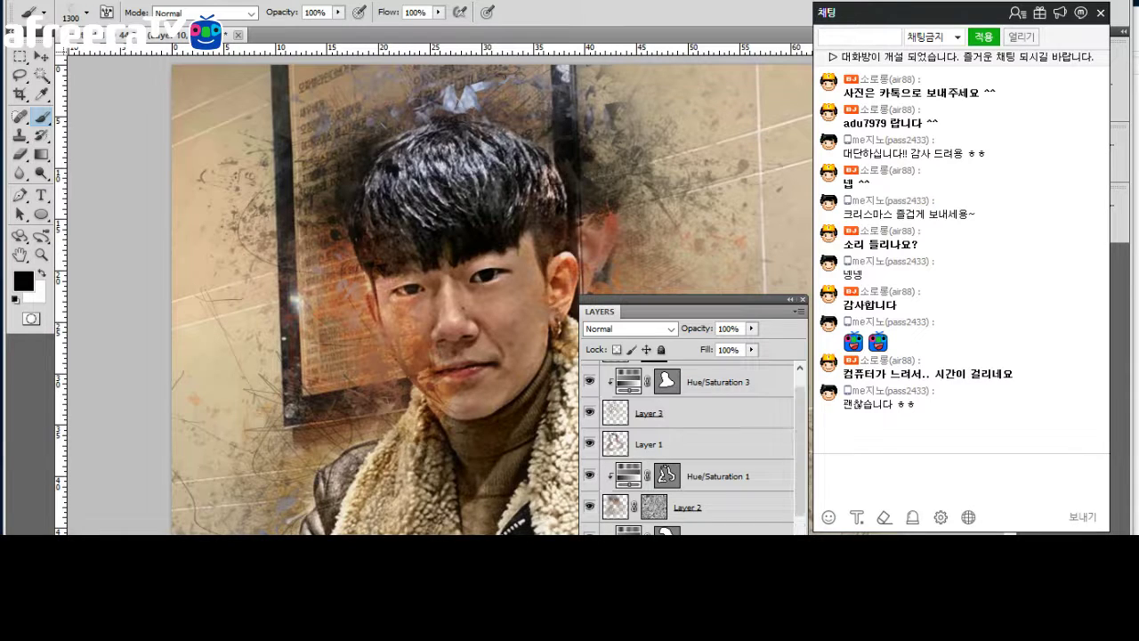
pyautogui.scroll(5, 690, 445)
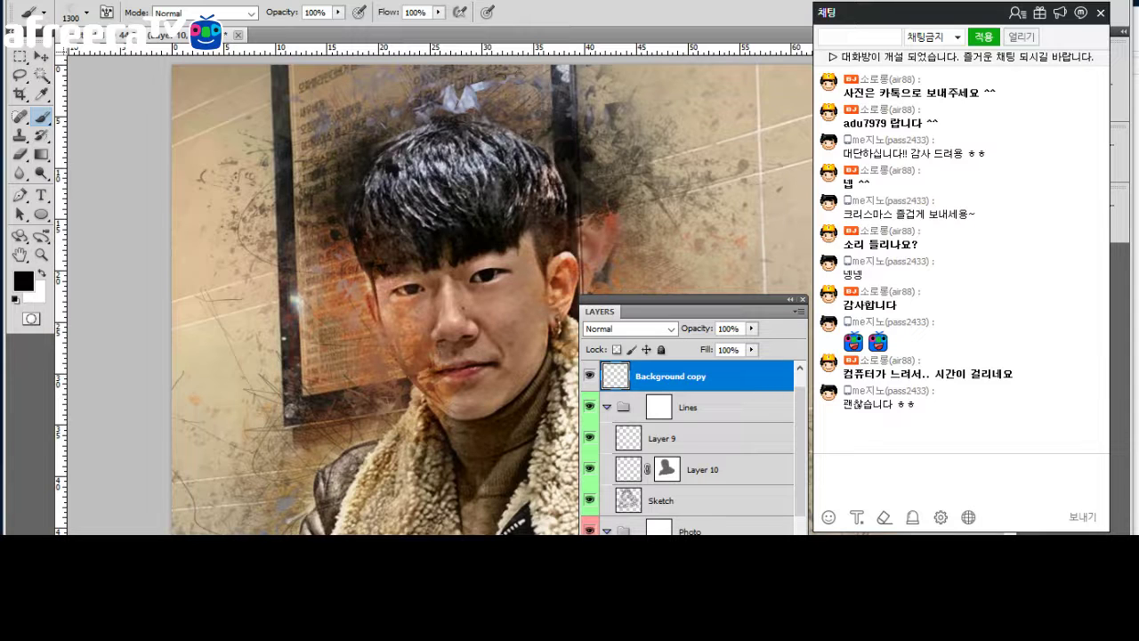
# Add empty Layer 12 at the top, delete Background copy, and reselect Layer 12.
pyautogui.hotkey('ctrl', 'shift', 'alt', 'n')
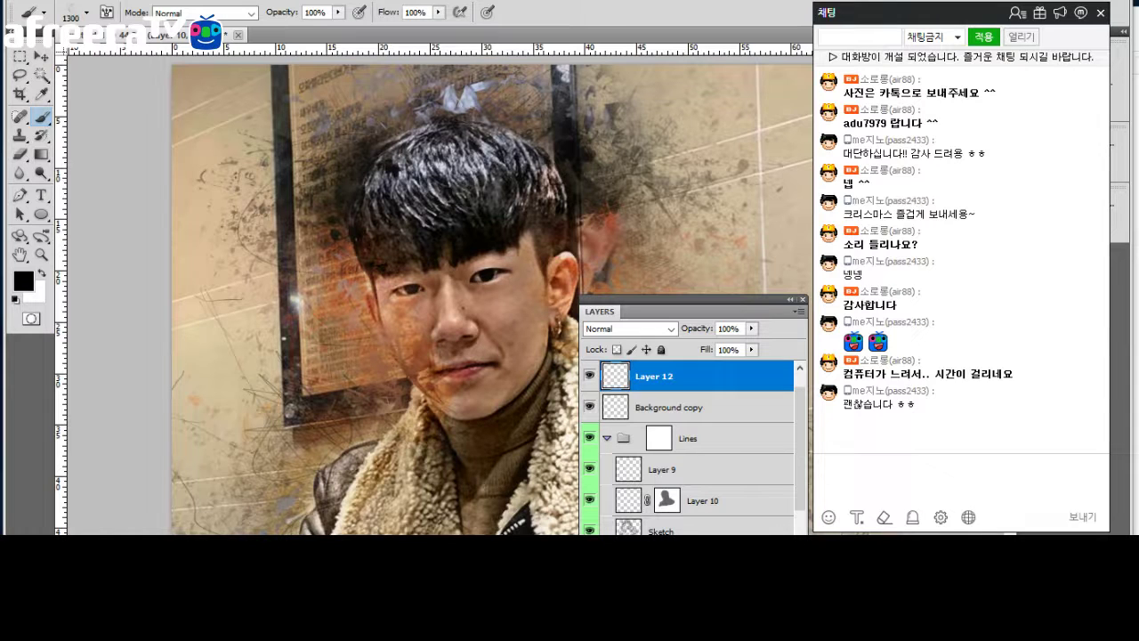
pyautogui.click(668, 406)
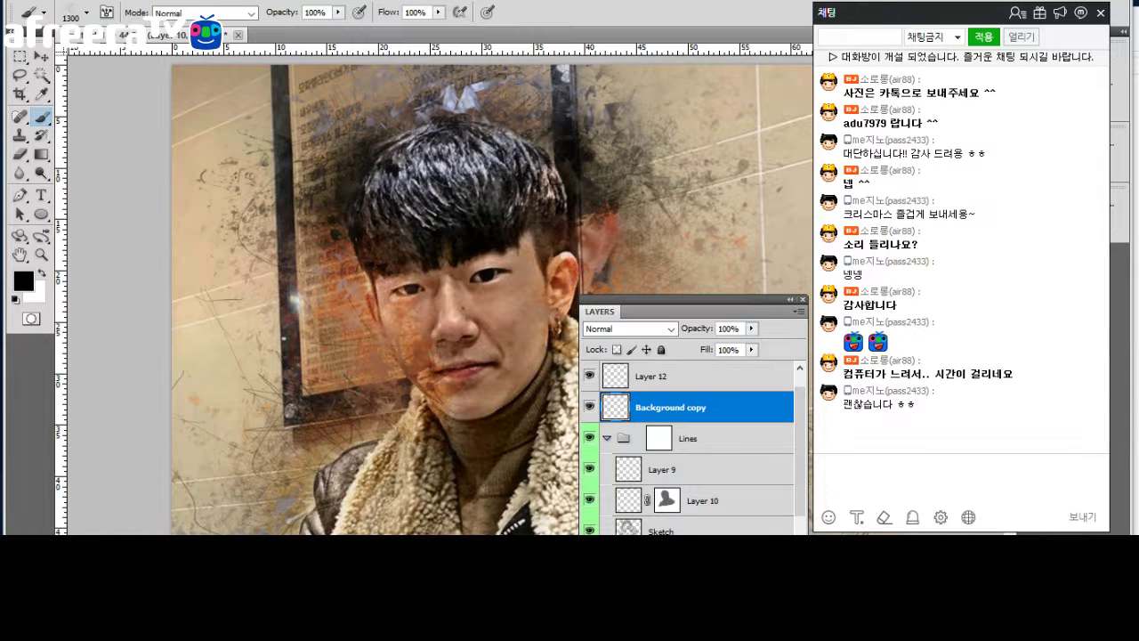
pyautogui.press('Delete')
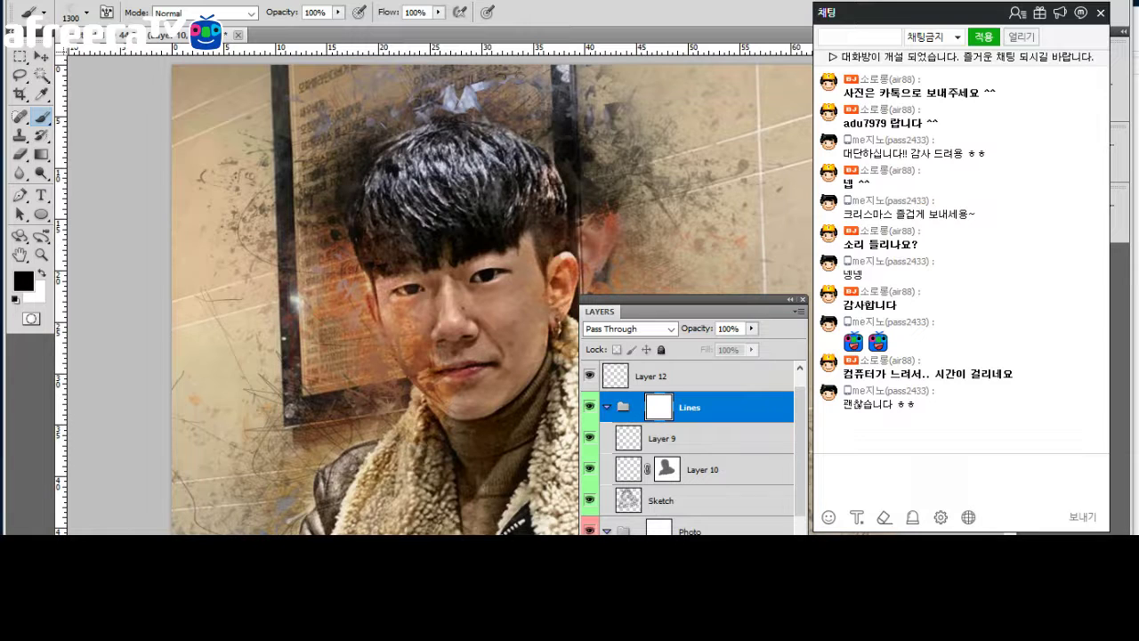
pyautogui.click(654, 375)
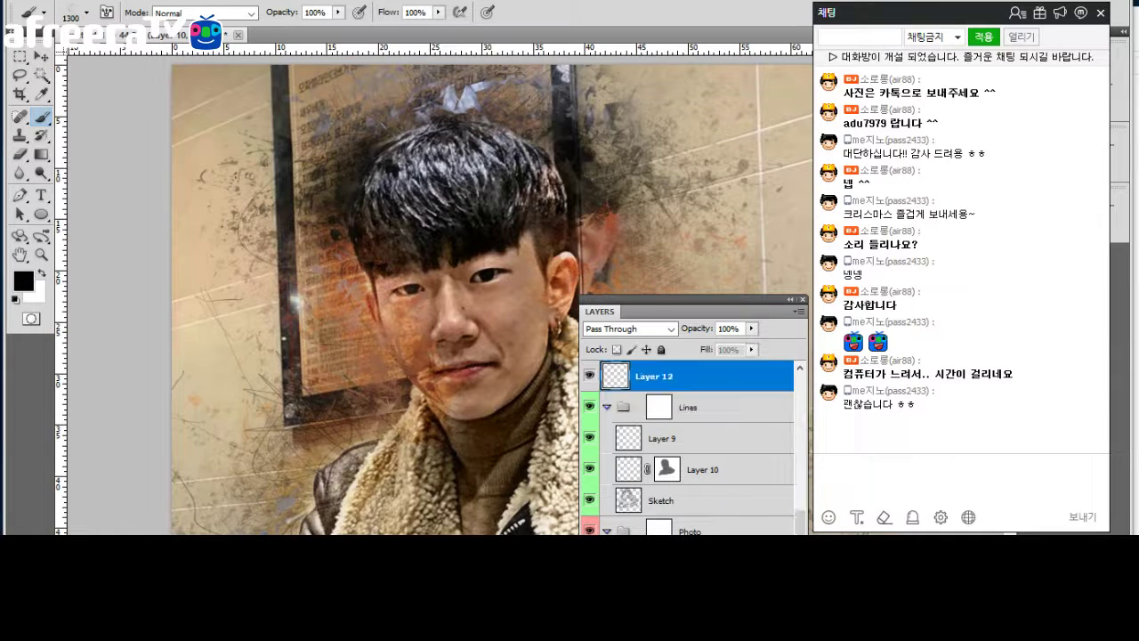
pyautogui.scroll(-5, 687, 445)
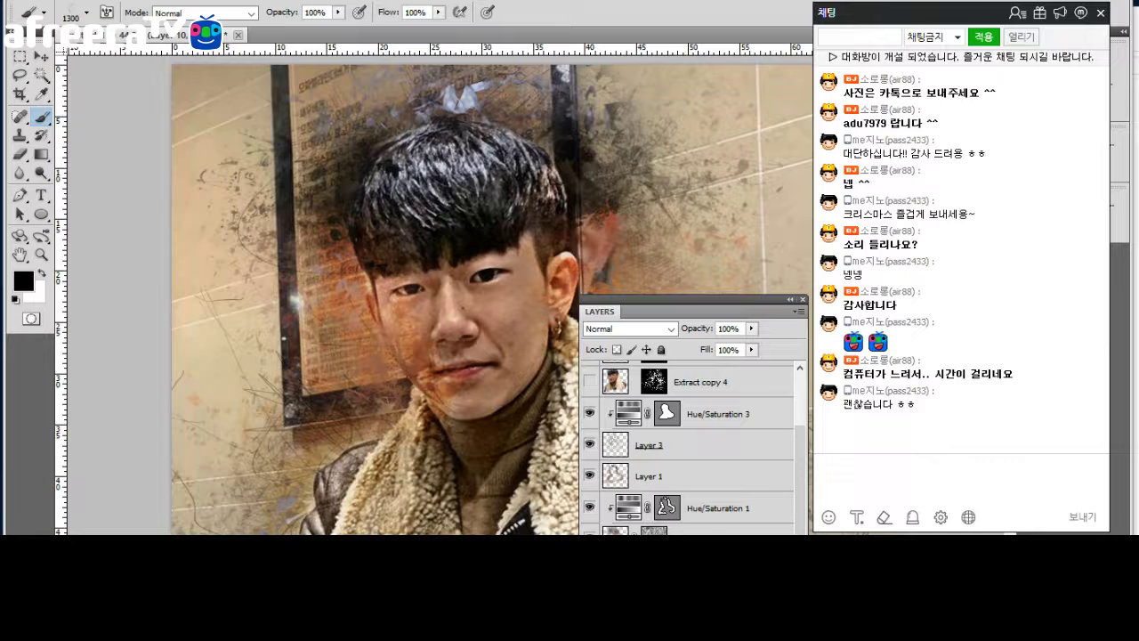
# Add a new empty layer directly above the Sketch layer.
pyautogui.click(662, 375)
pyautogui.hotkey('ctrl', 'shift', 'alt', 'n')
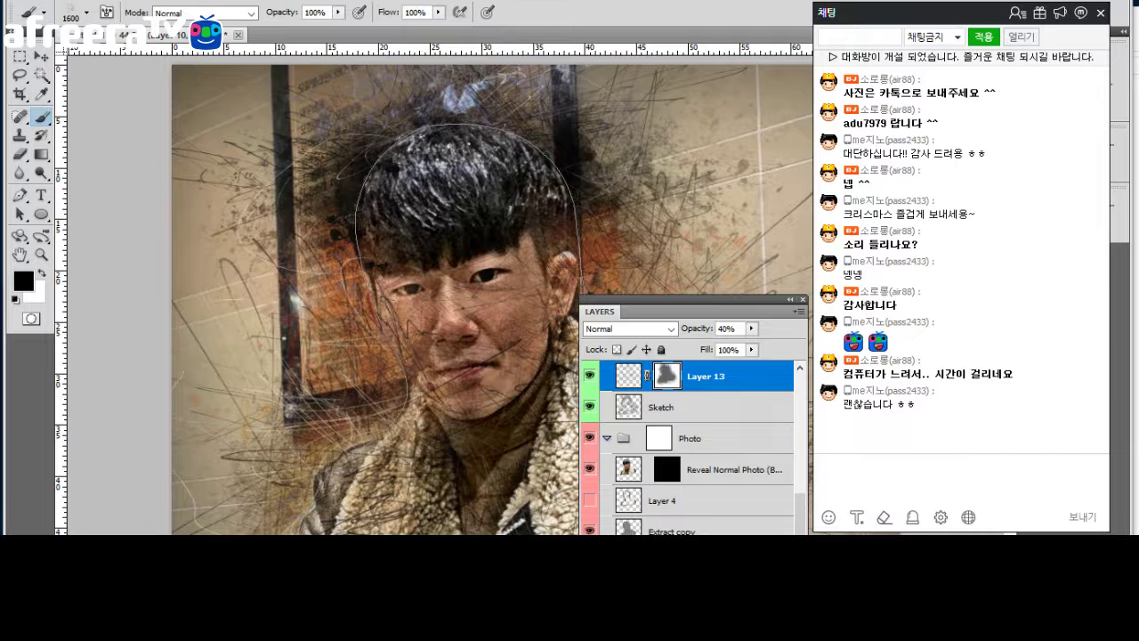
pyautogui.scroll(-5, 688, 448)
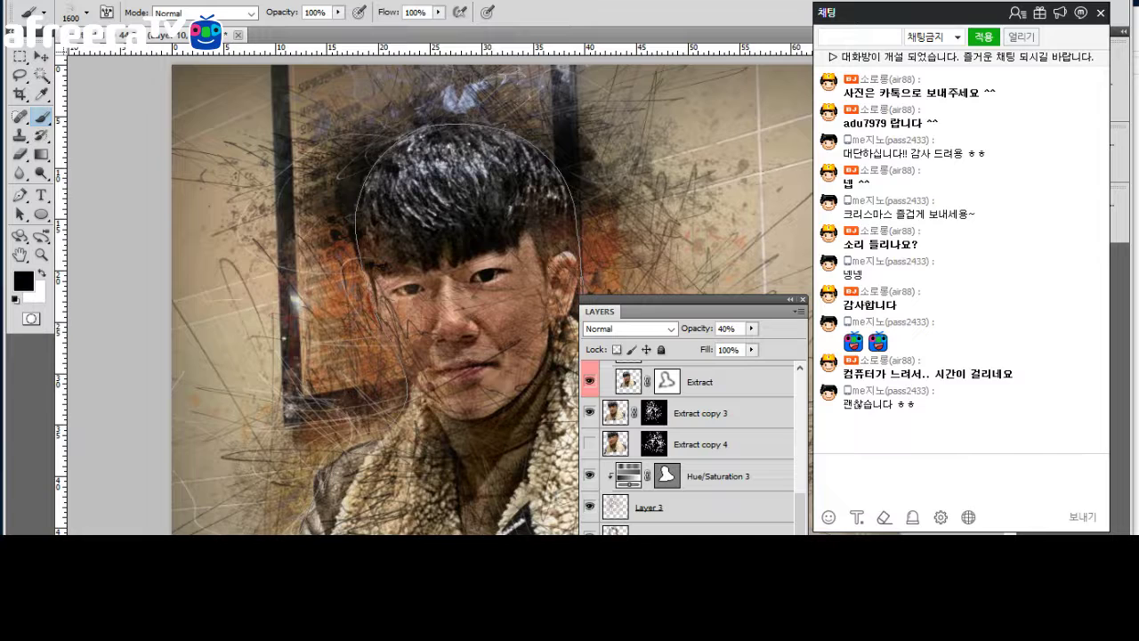
pyautogui.click(694, 506)
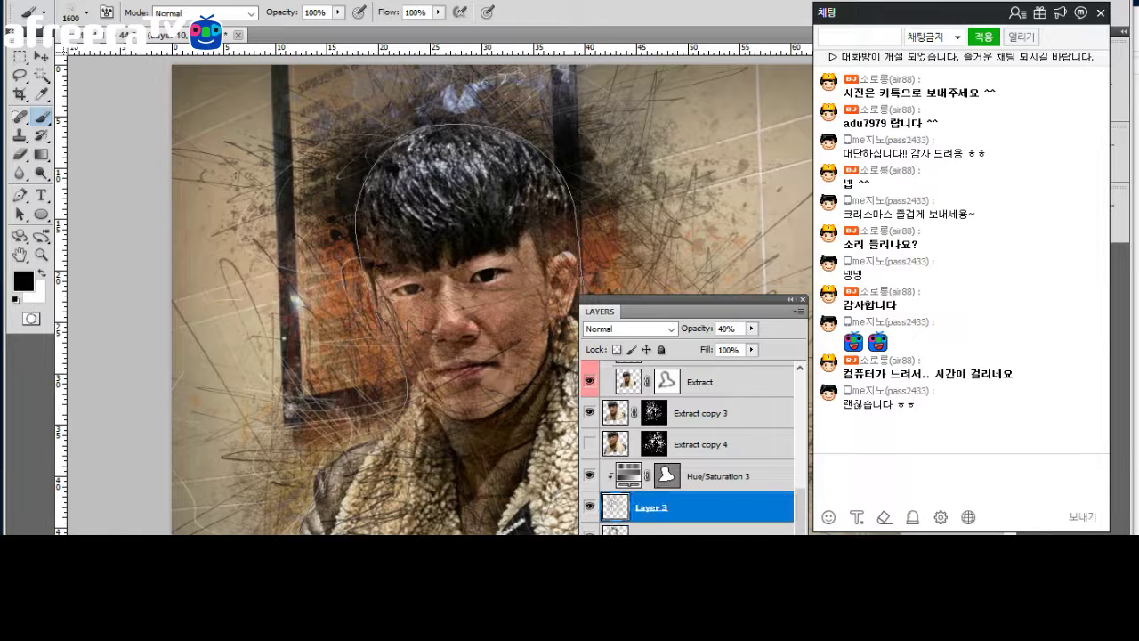
pyautogui.click(694, 529)
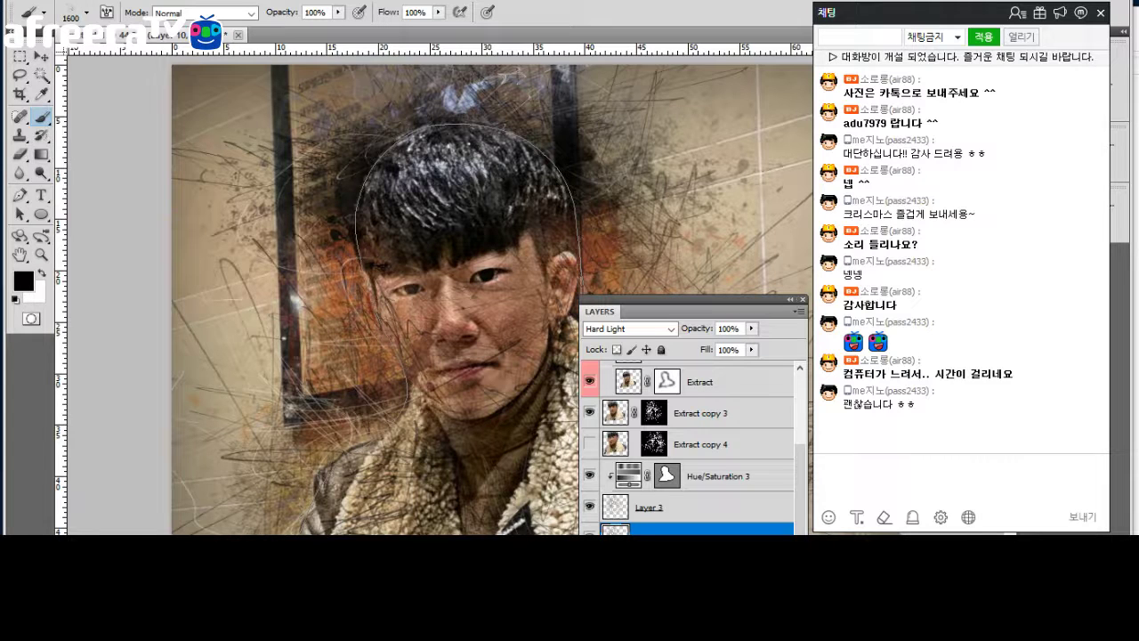
pyautogui.scroll(2, 690, 445)
pyautogui.click(691, 375)
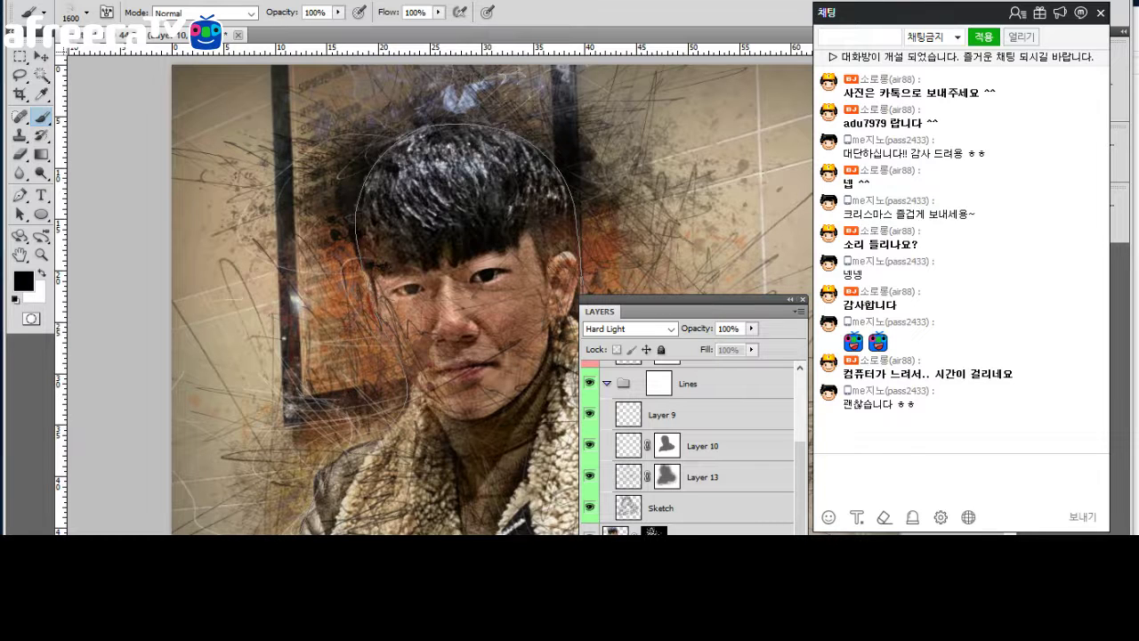
pyautogui.hotkey('alt', '[')
pyautogui.hotkey('alt', ']')
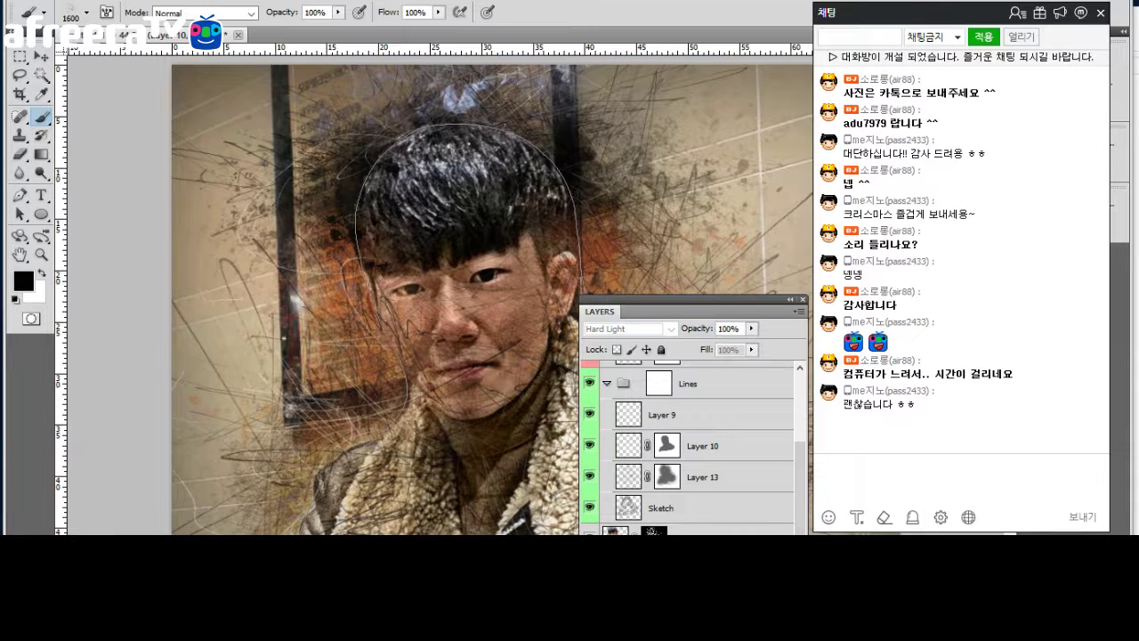
pyautogui.hotkey('alt', ']')
pyautogui.hotkey('alt', ']')
pyautogui.hotkey('alt', ']')
pyautogui.hotkey('alt', ']')
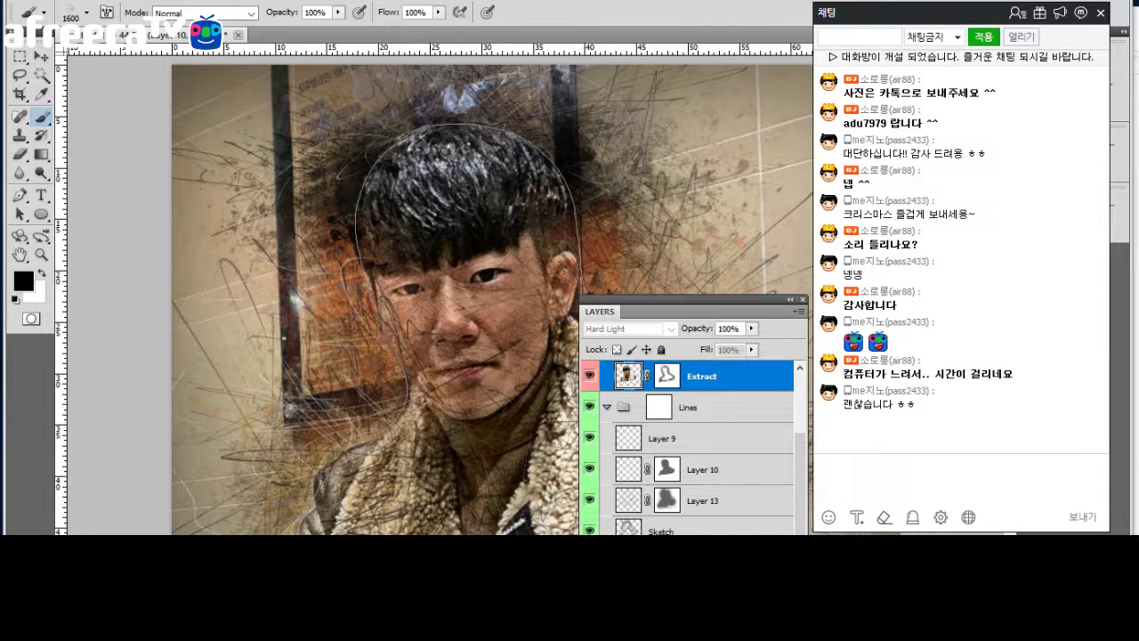
# Create Layer 14 outside the Photo group, make four Overlay copies, and merge all five.
pyautogui.hotkey('ctrl', 'shift', 'alt', 'n')
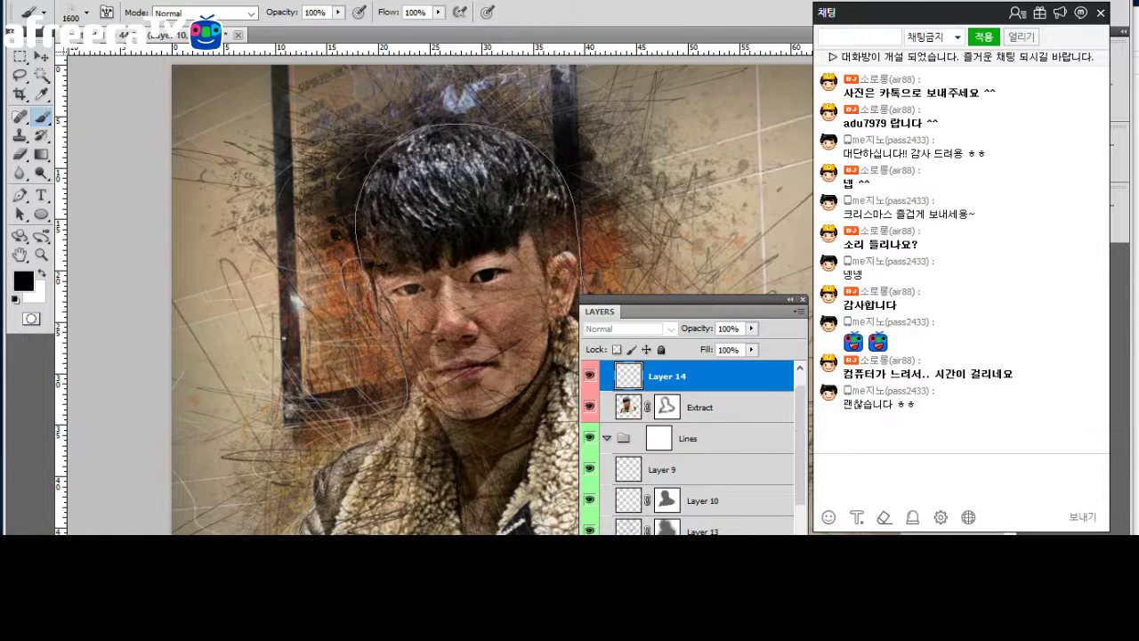
pyautogui.hotkey('ctrl', ']')
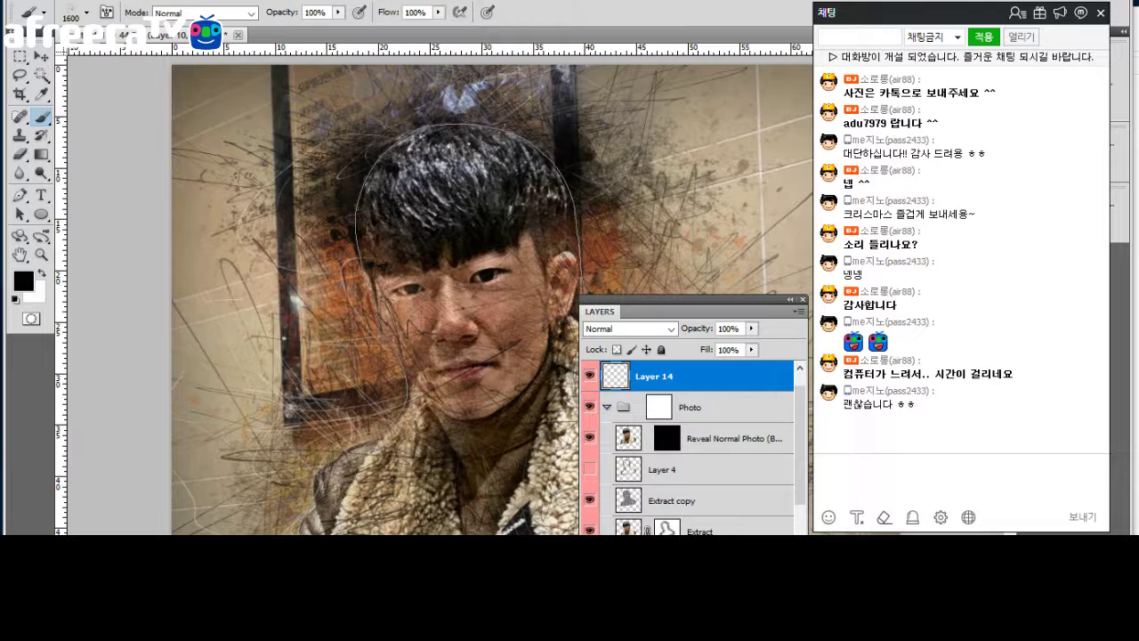
pyautogui.hotkey('ctrl', 'j')
pyautogui.hotkey('shift', 'alt', 'o')
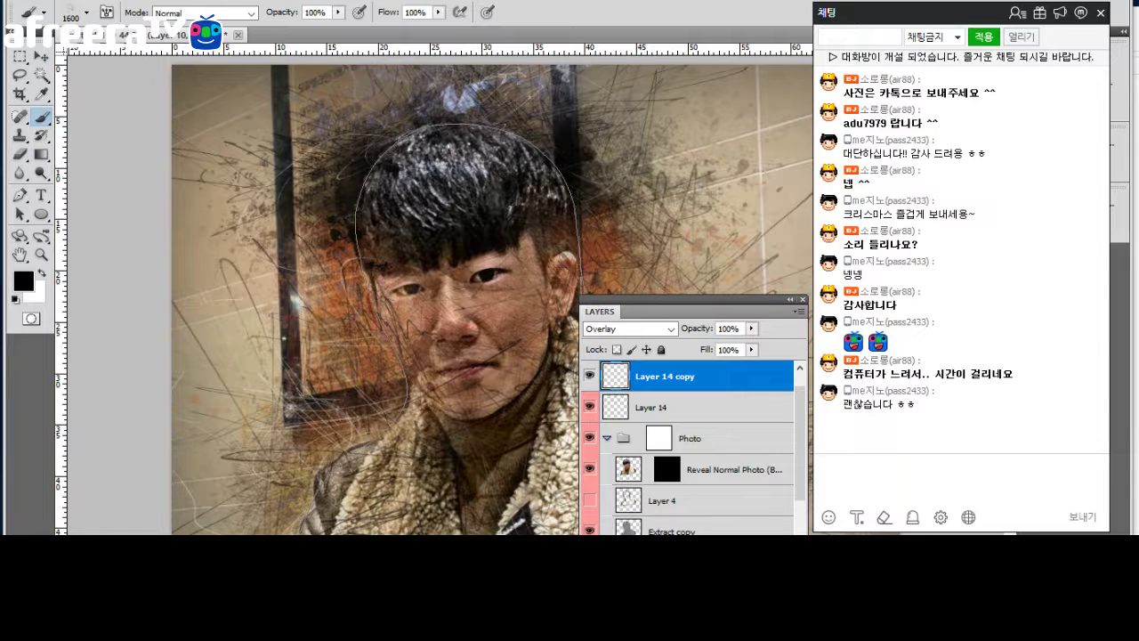
pyautogui.hotkey('ctrl', 'j')
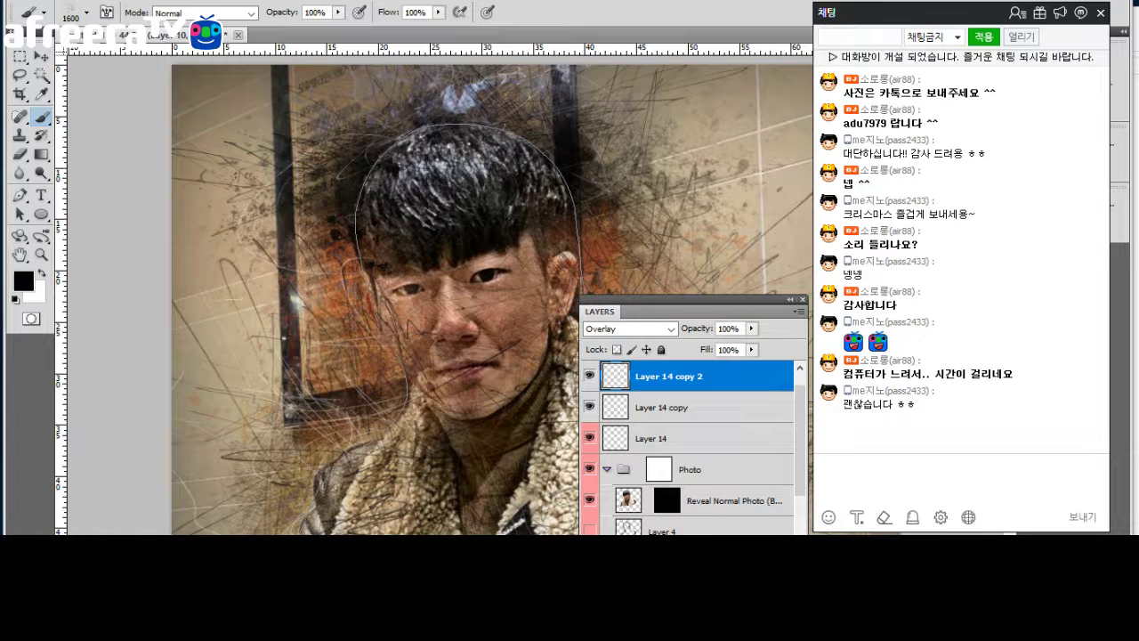
pyautogui.hotkey('ctrl', 'j')
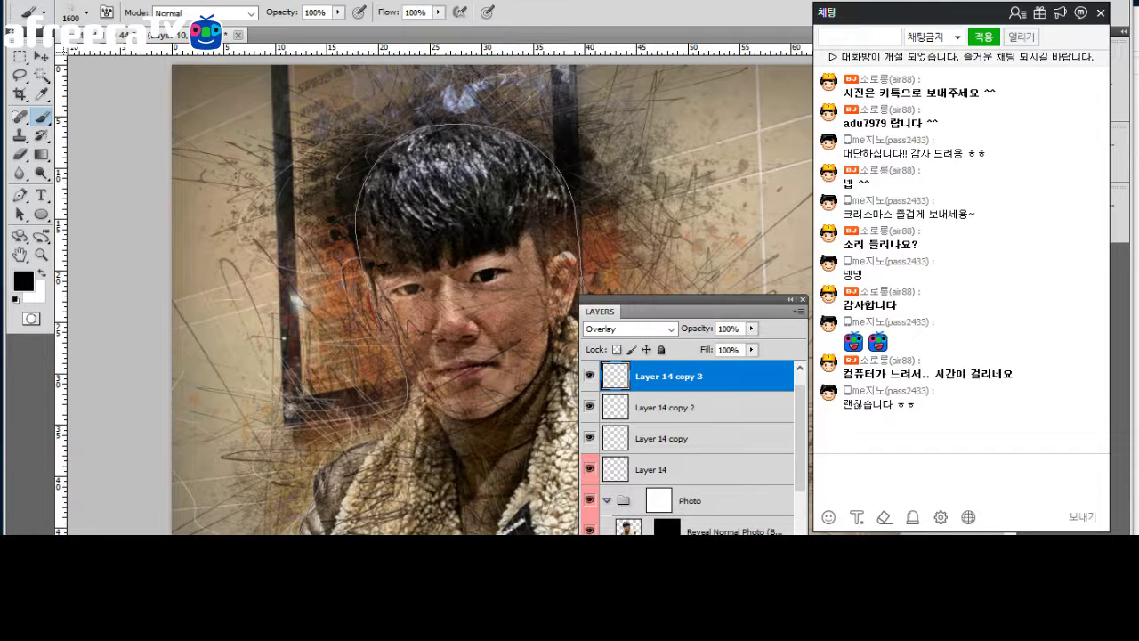
pyautogui.hotkey('ctrl', 'j')
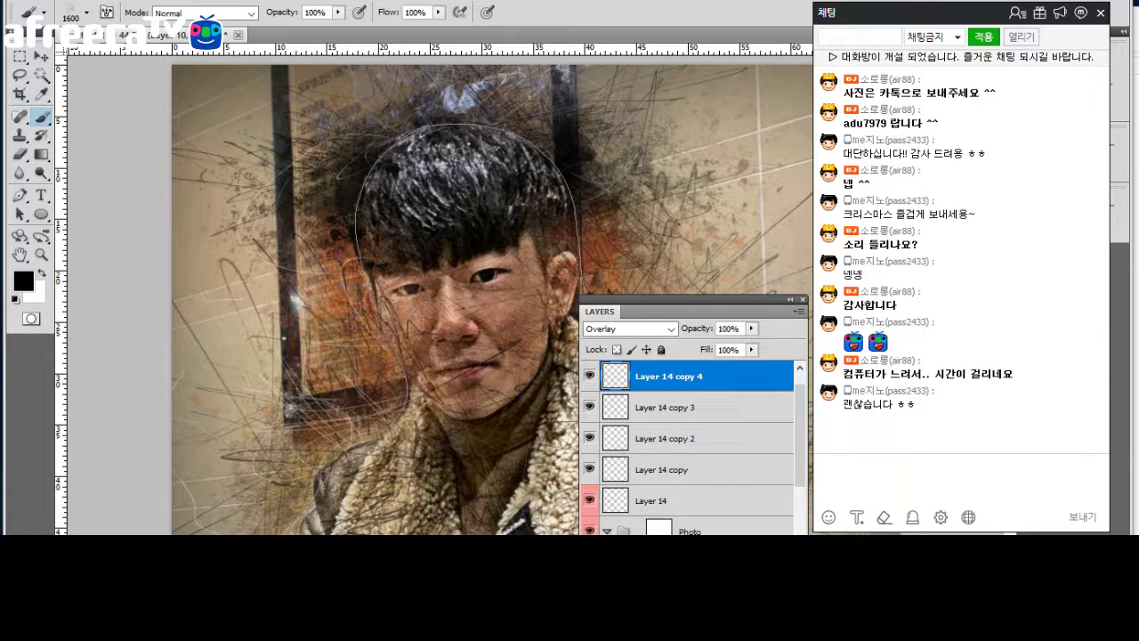
pyautogui.keyDown('shift'); pyautogui.click(659, 500); pyautogui.keyUp('shift')
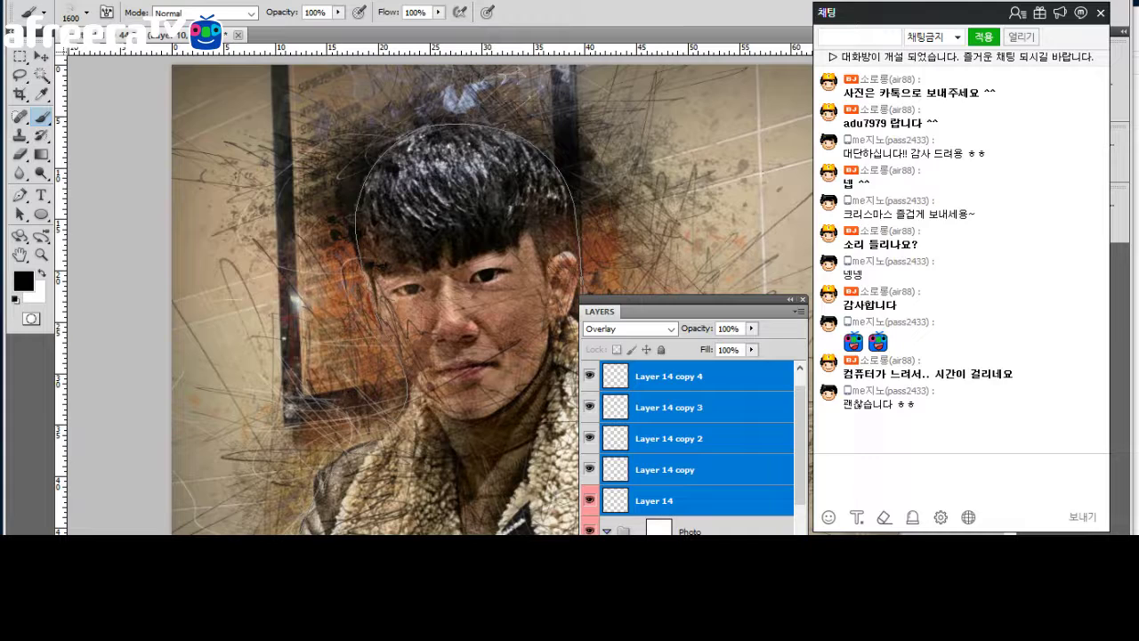
pyautogui.hotkey('ctrl', 'e')
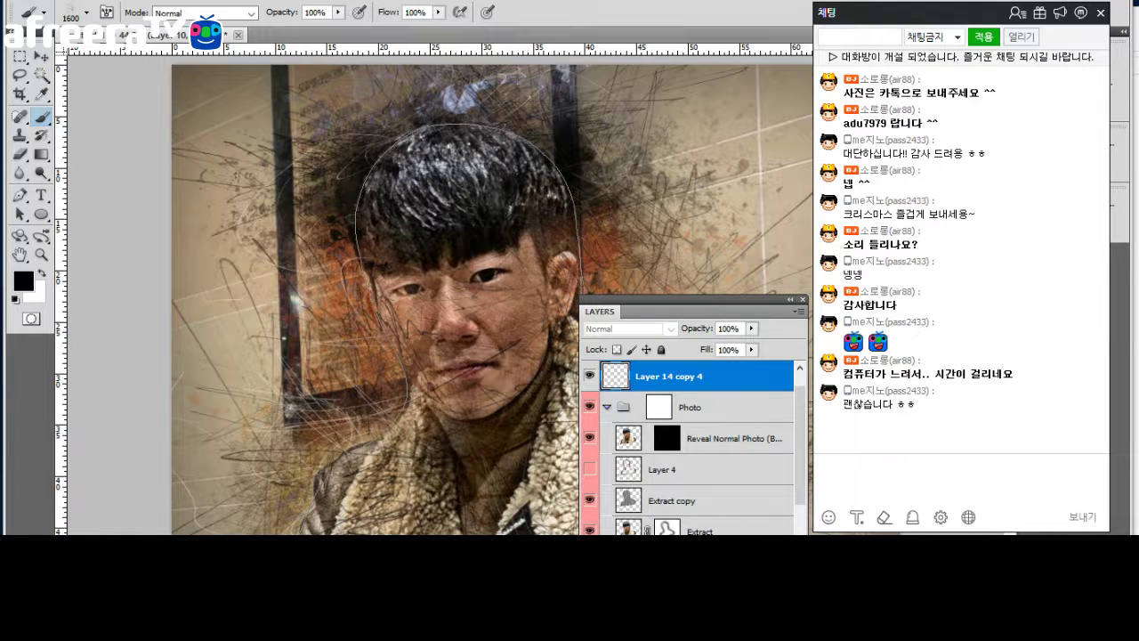
# Duplicate the merged layer, merge the pair, and set it to Linear Dodge (Add).
pyautogui.hotkey('ctrl', 'j')
pyautogui.hotkey('shift', 'alt', 'w')
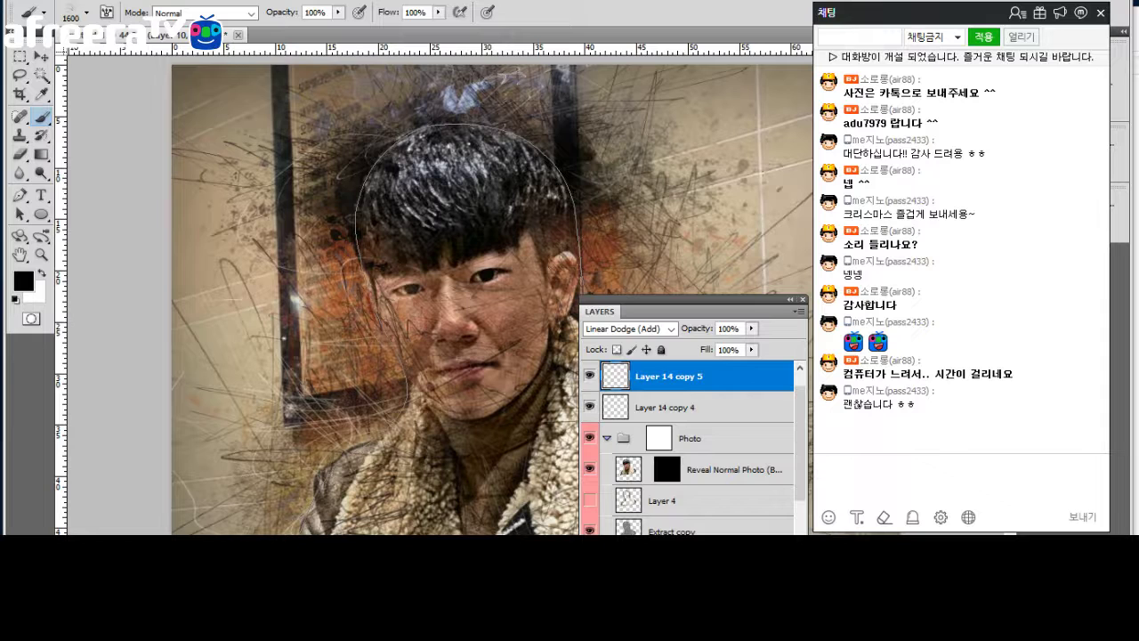
pyautogui.keyDown('shift'); pyautogui.click(664, 407); pyautogui.keyUp('shift')
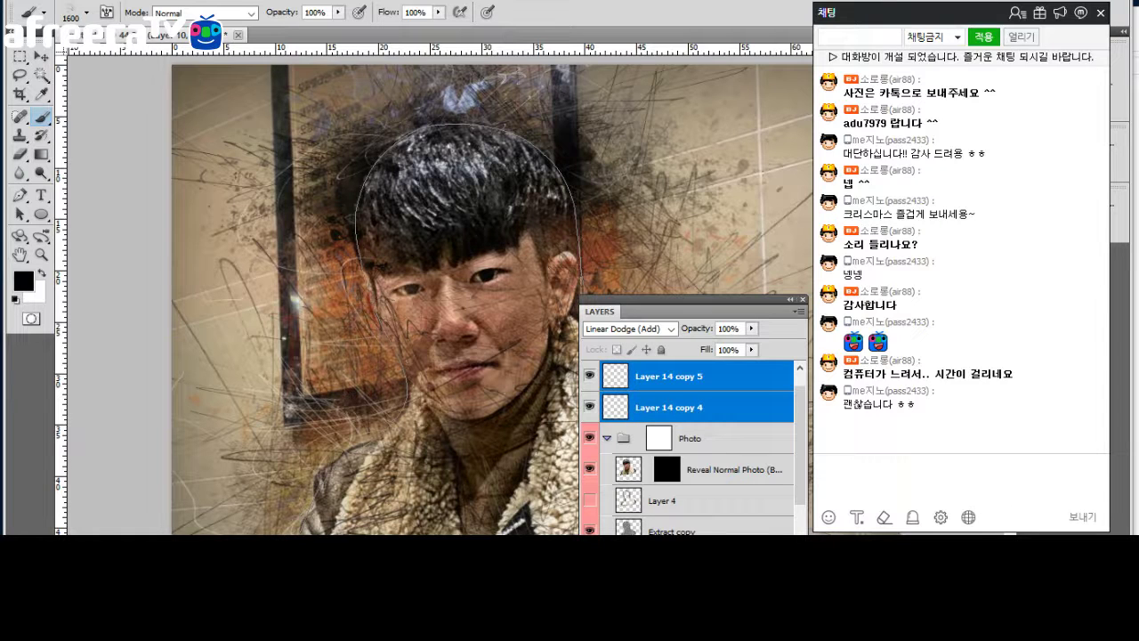
pyautogui.hotkey('ctrl', 'e')
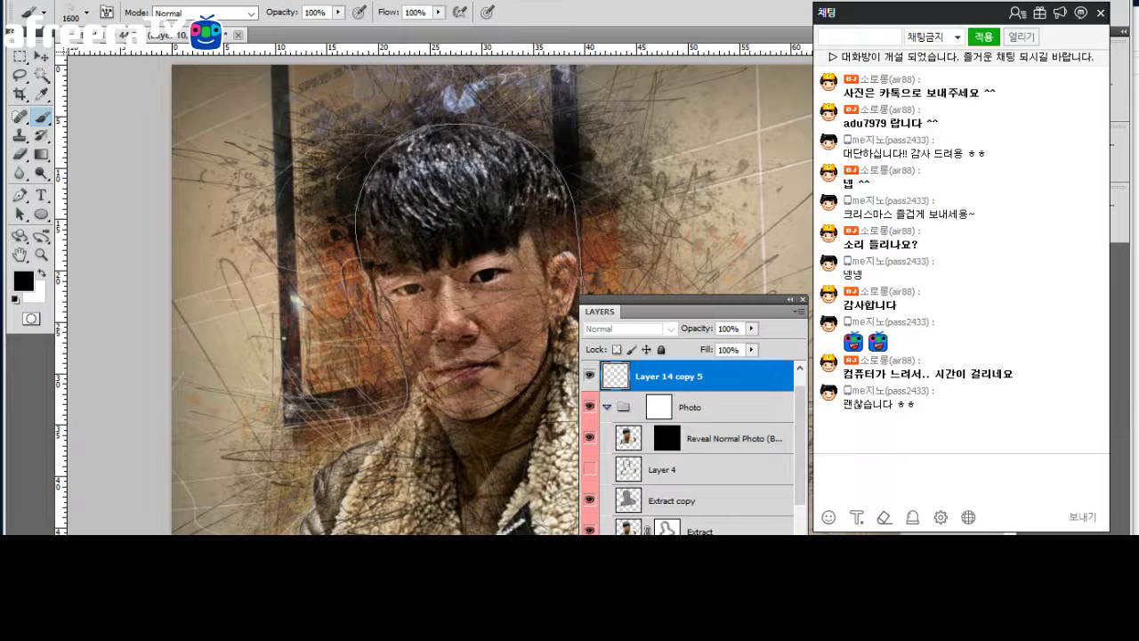
pyautogui.hotkey('shift', 'alt', 'a')
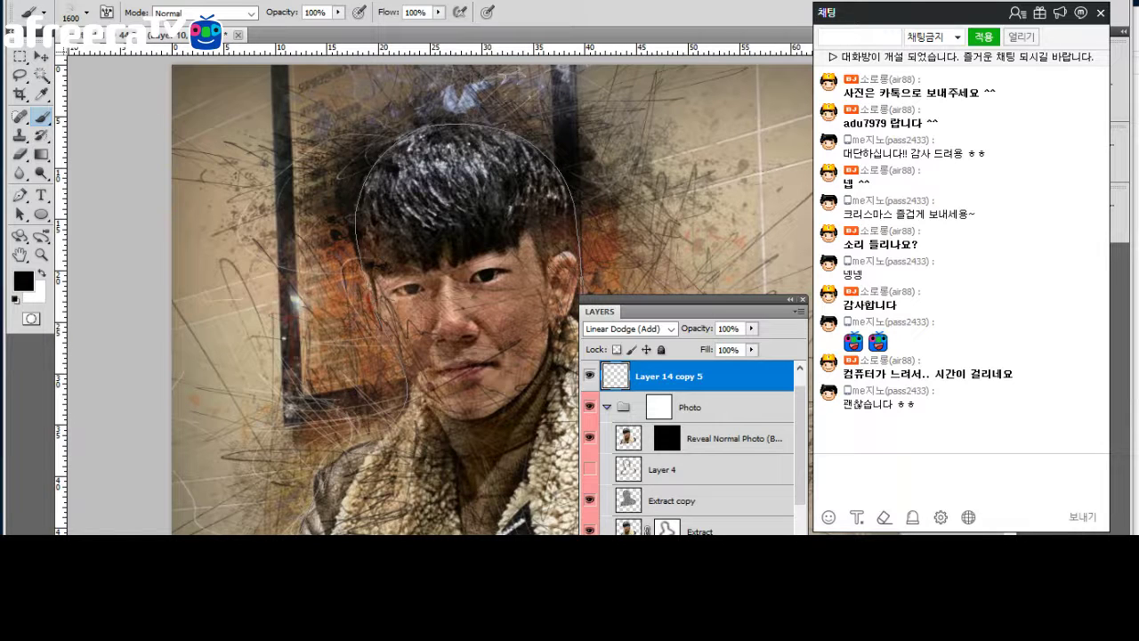
pyautogui.click(691, 407)
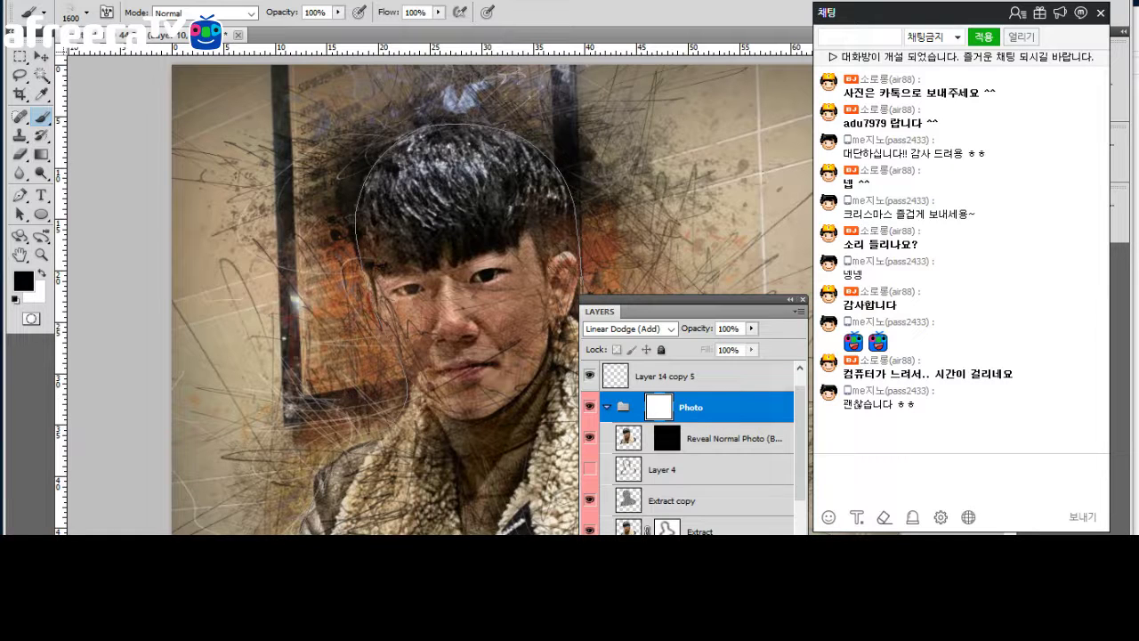
# Add a Curves 1 adjustment at the top of the stack with Normal blending.
pyautogui.hotkey('ctrl', 'm')
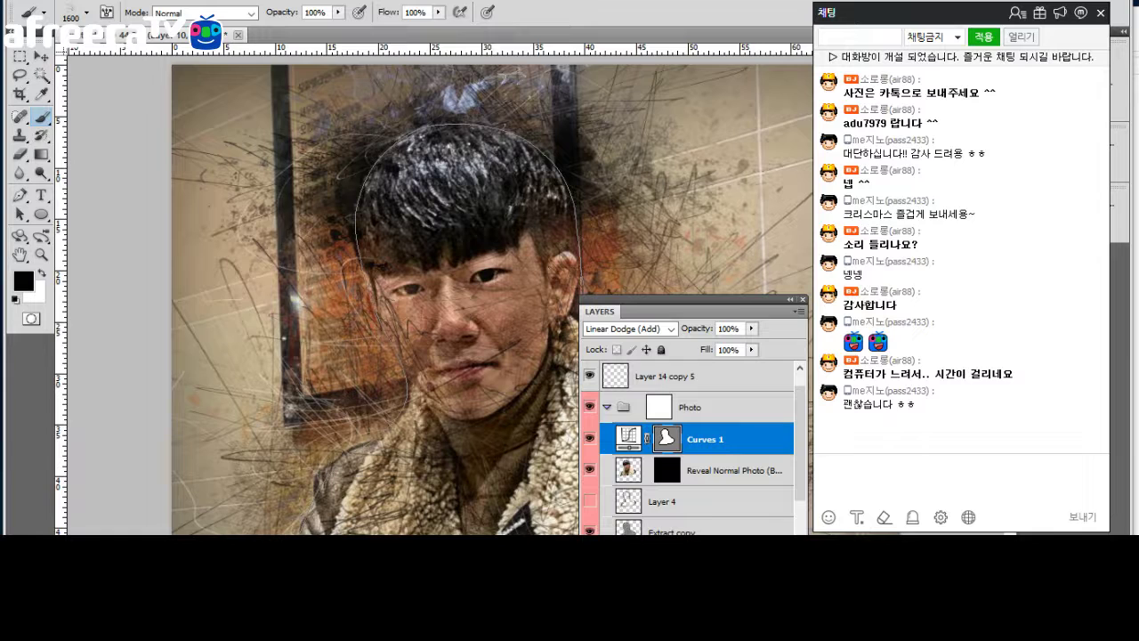
pyautogui.hotkey('ctrl', 'shift', ']')
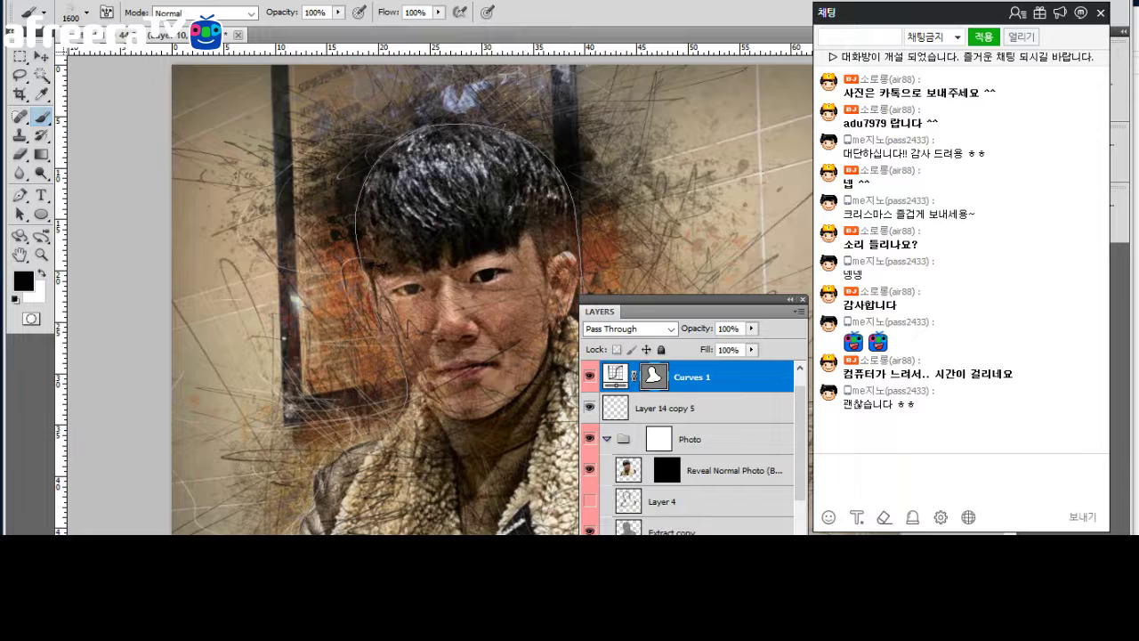
pyautogui.hotkey('shift', 'alt', 'n')
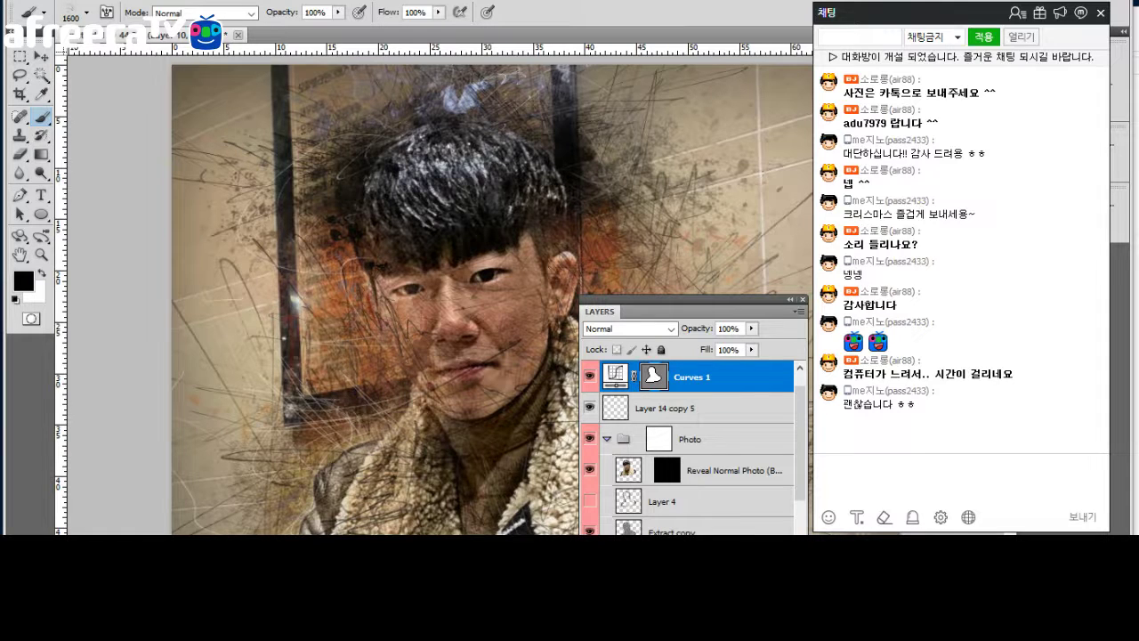
# Clip Hue/Saturation 4 to Layer 14 copy 5, hide Photo, and add an empty top layer.
pyautogui.click(694, 407)
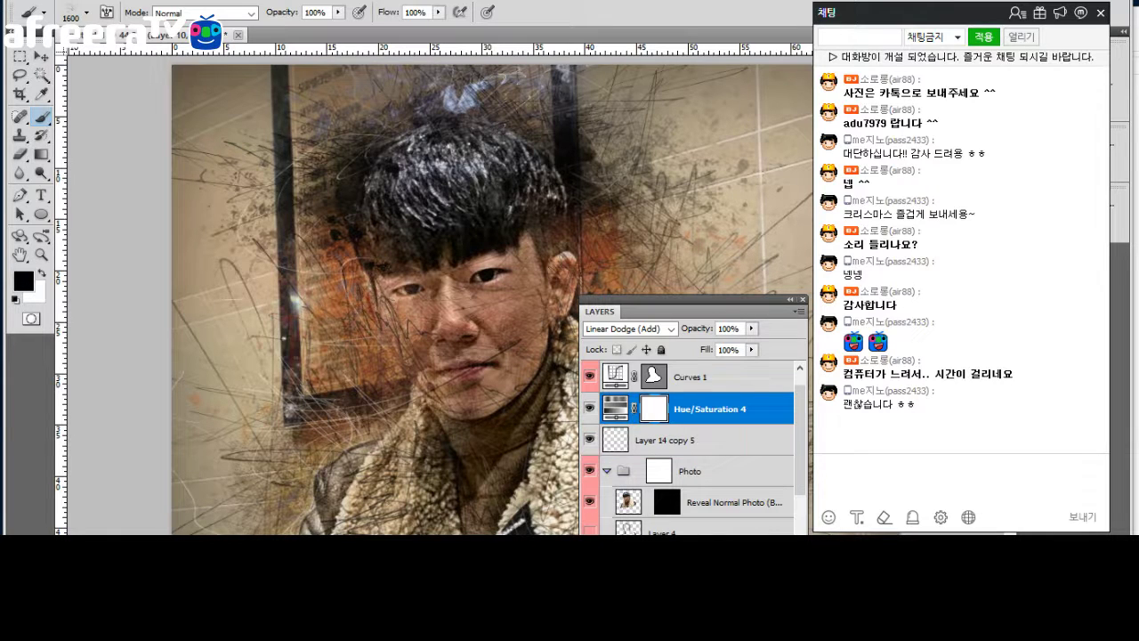
pyautogui.hotkey('ctrl', 'alt', 'g')
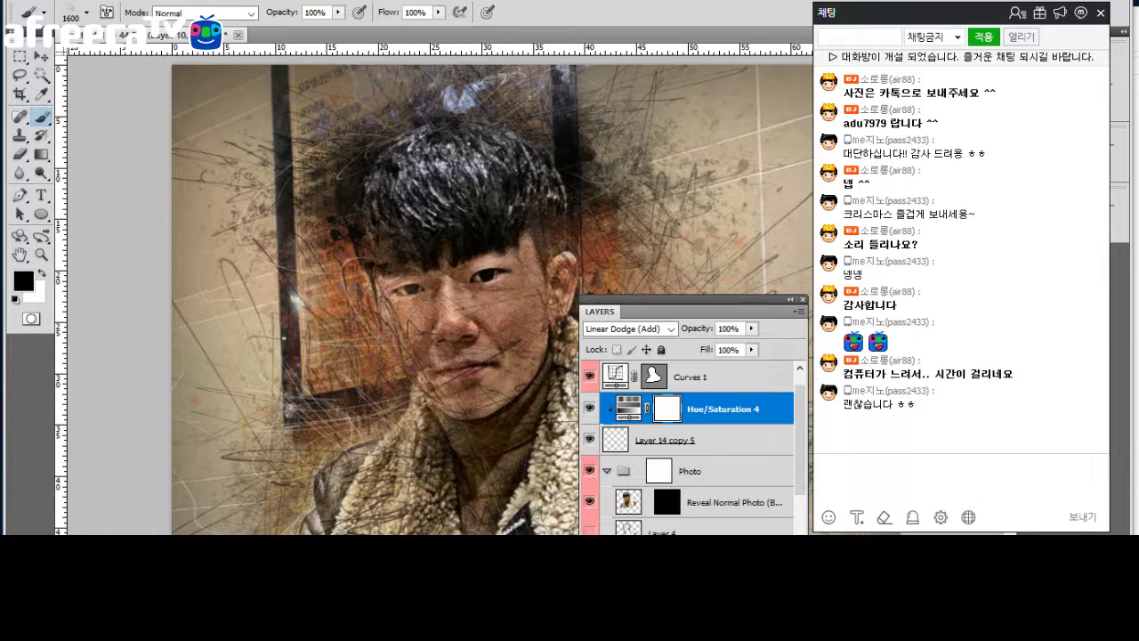
pyautogui.click(589, 470)
pyautogui.click(712, 377)
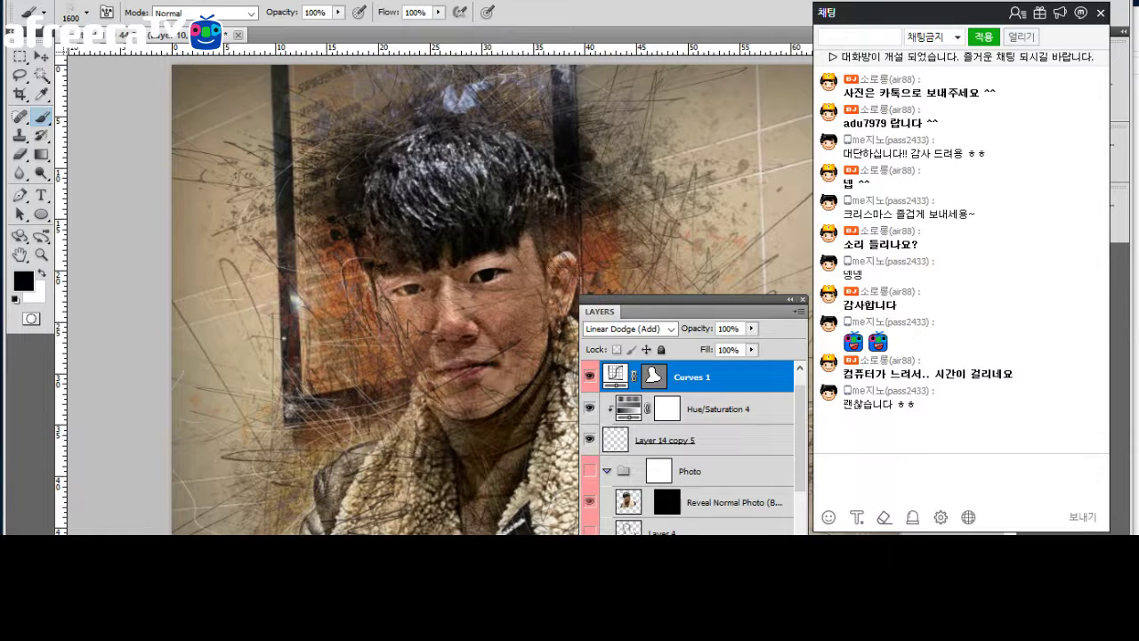
pyautogui.hotkey('ctrl', 'shift', 'alt', 'n')
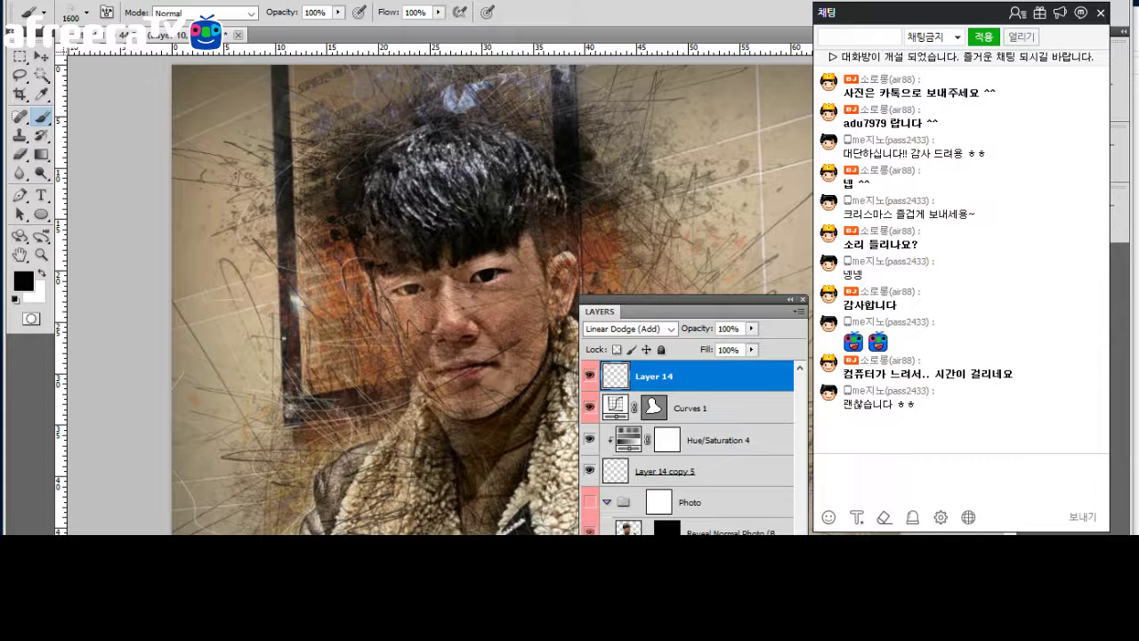
# Lower Layer 14 copy 5's opacity to 14%.
pyautogui.hotkey('alt', ',')
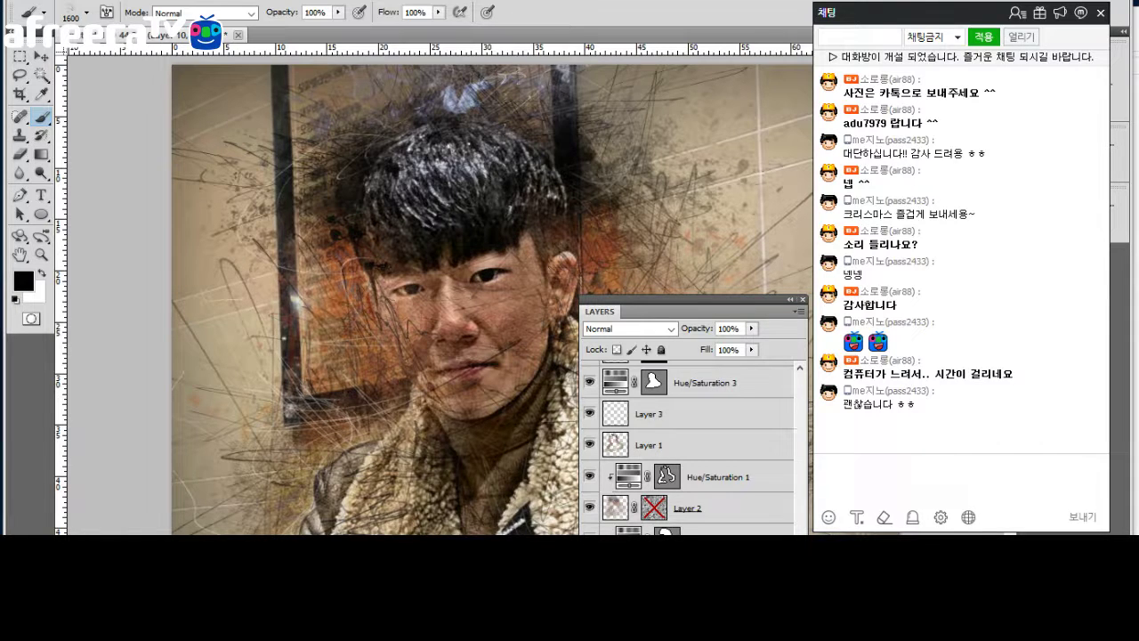
pyautogui.write('Layer 14 copy 5')
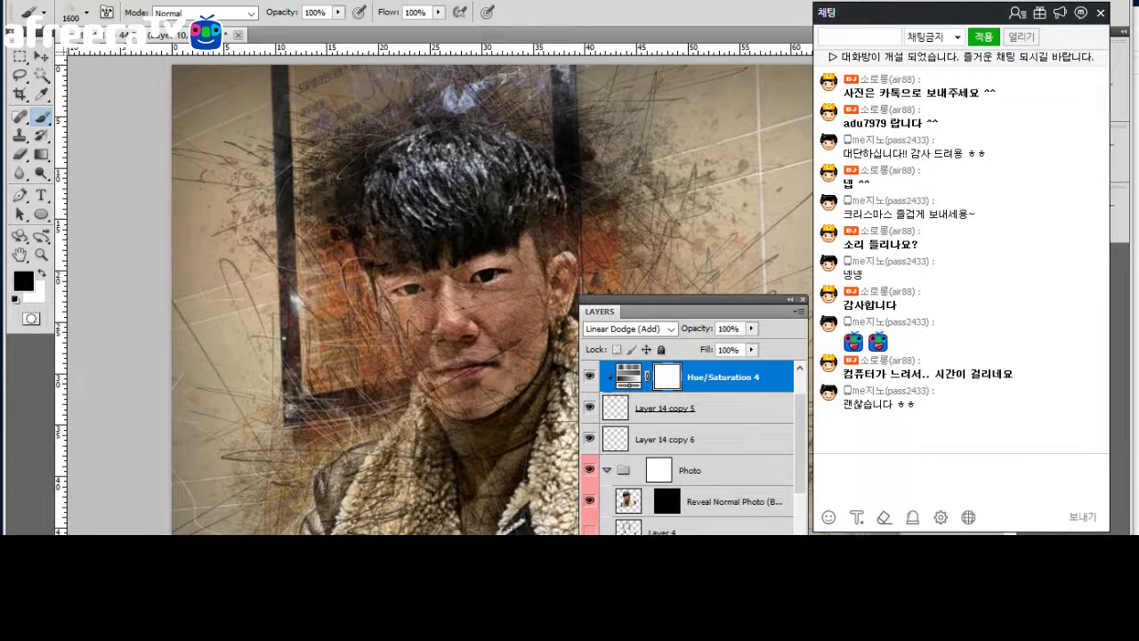
# Copy Hue/Saturation 4 and clip the copy to Layer 14 copy 6, then select the four glow layers.
pyautogui.hotkey('ctrl', 'j')
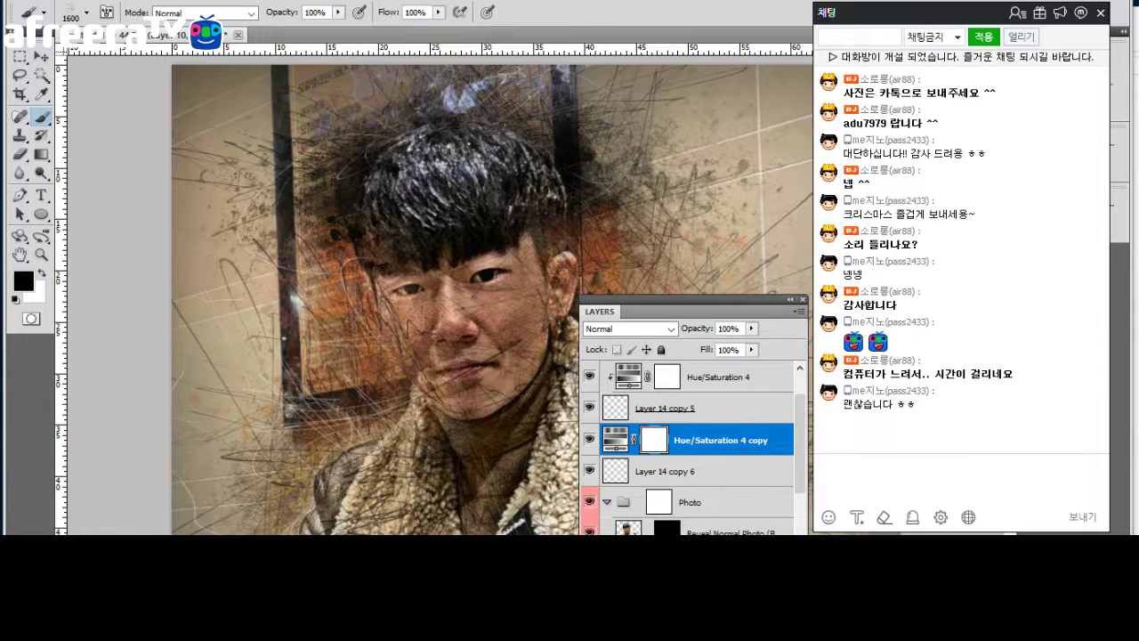
pyautogui.hotkey('ctrl', 'alt', 'g')
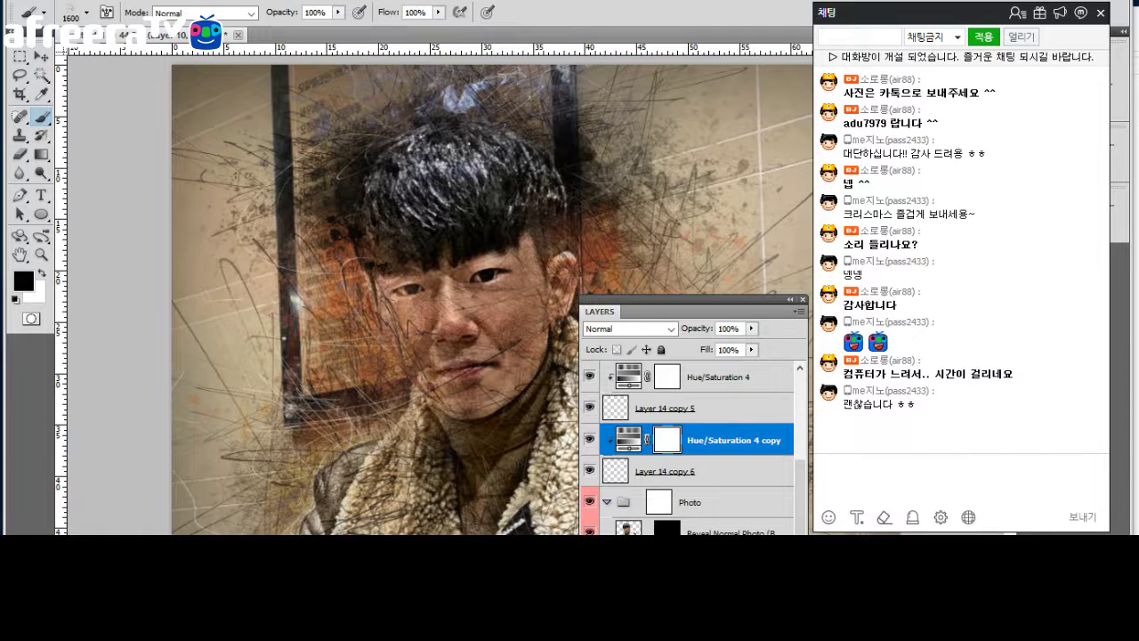
pyautogui.scroll(-5, 688, 447)
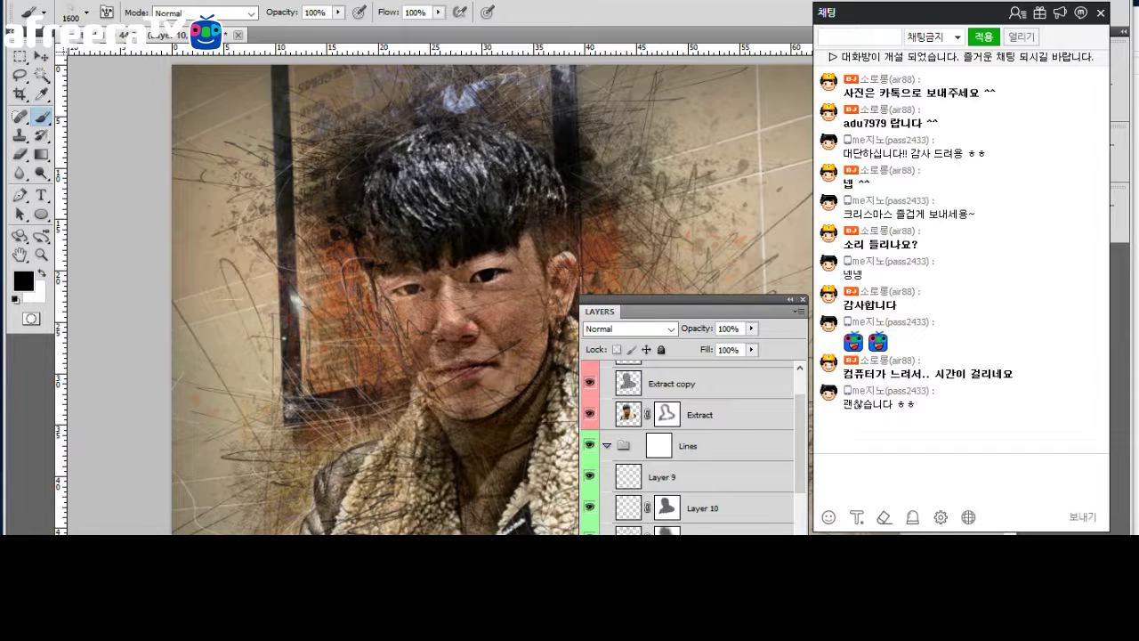
pyautogui.scroll(5, 688, 448)
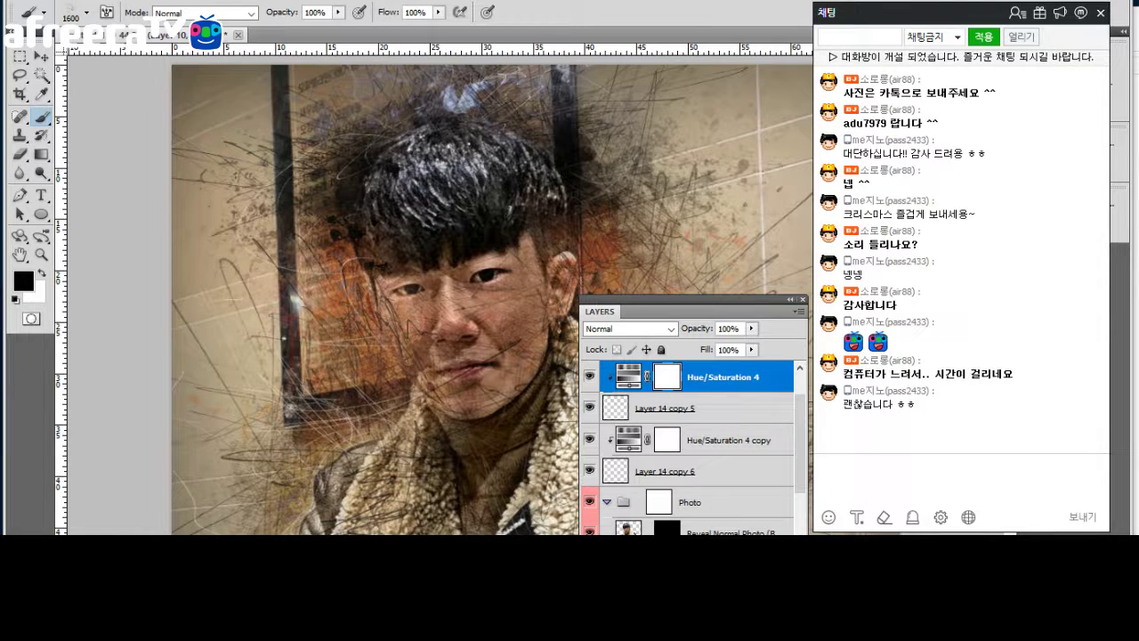
pyautogui.keyDown('shift'); pyautogui.click(694, 471); pyautogui.keyUp('shift')
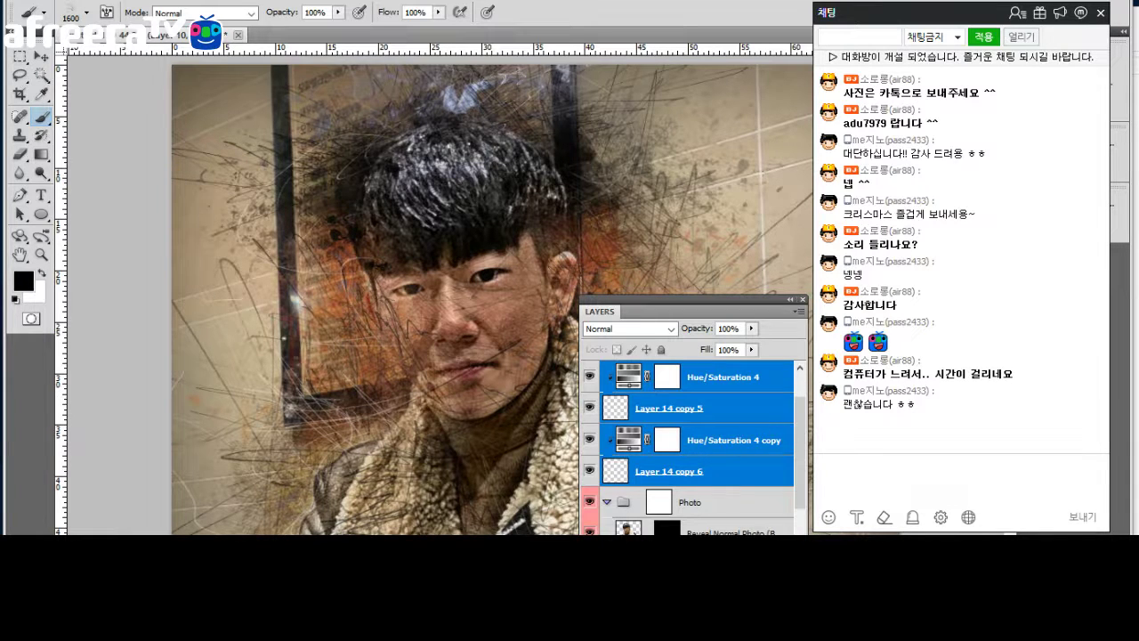
# Group the four glow and hue layers as 'Glows' and give the group a layer mask.
pyautogui.hotkey('ctrl', 'g')
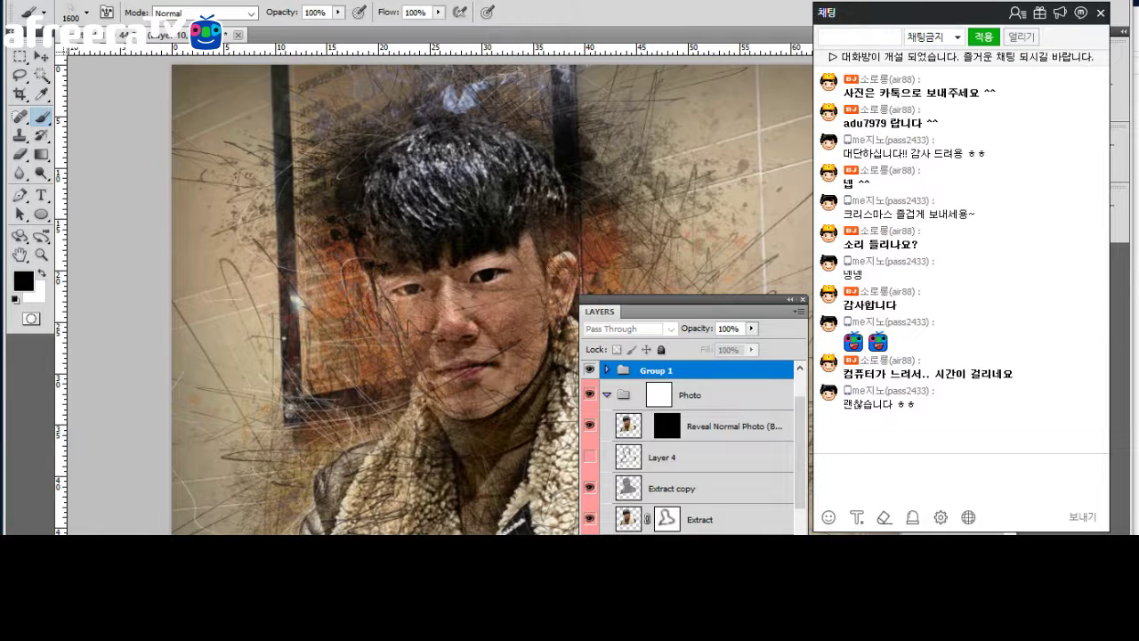
pyautogui.write('Glows')
pyautogui.press('Return')
pyautogui.click(643, 547)
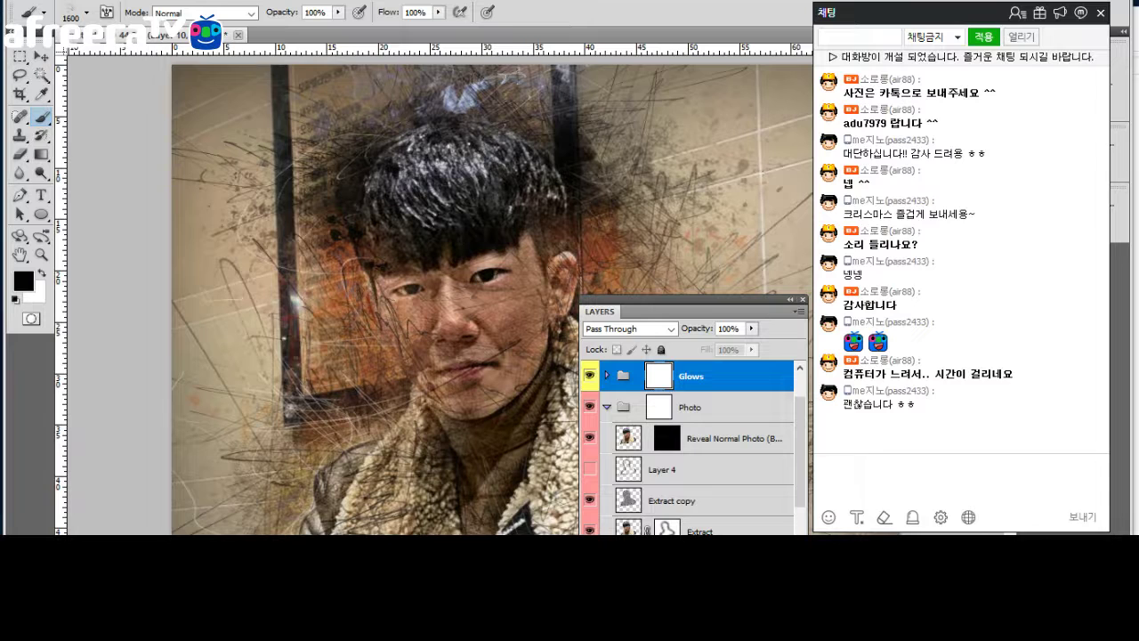
pyautogui.click(712, 438)
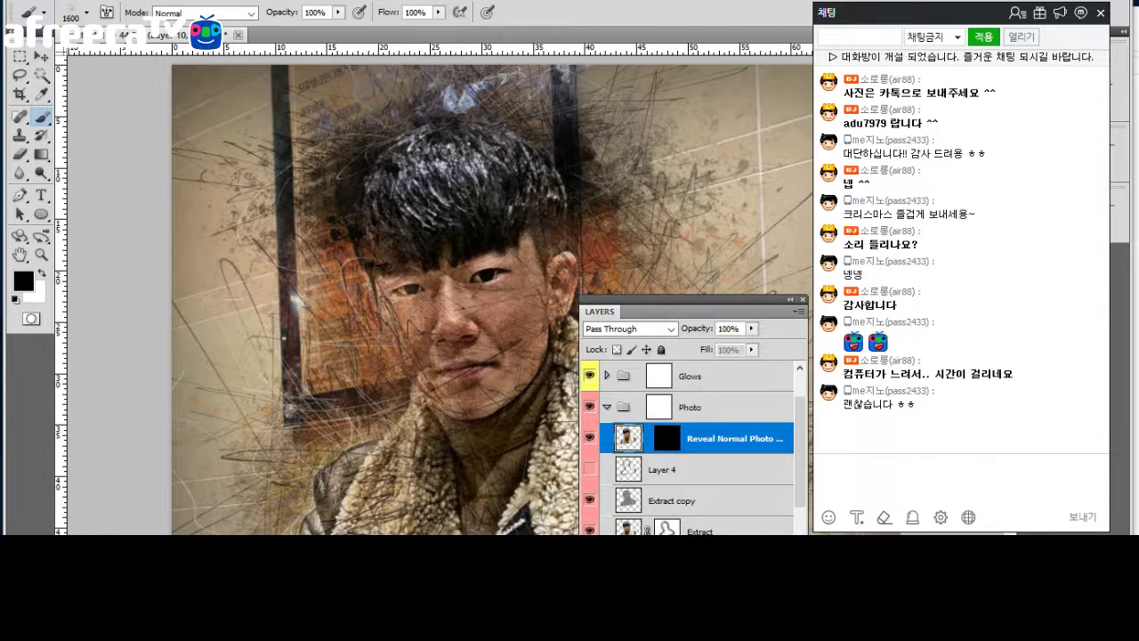
# Bring Reveal Normal Photo to the front with Ctrl+Shift+], above the Glows and Photo groups.
pyautogui.hotkey('ctrl', 'shift', ']')
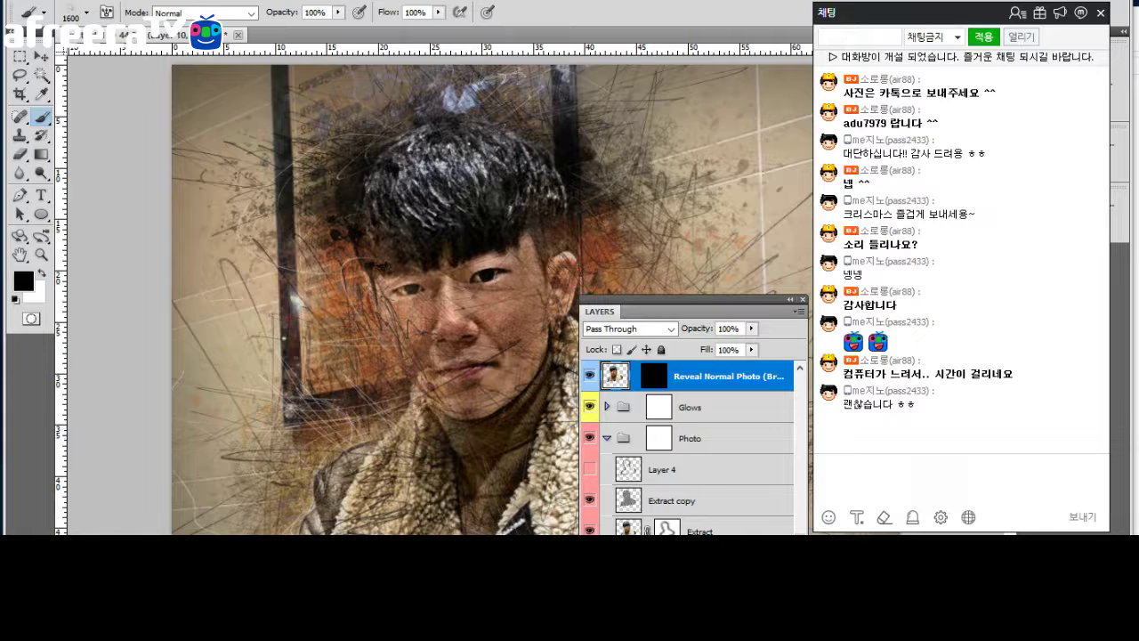
pyautogui.scroll(-5, 687, 447)
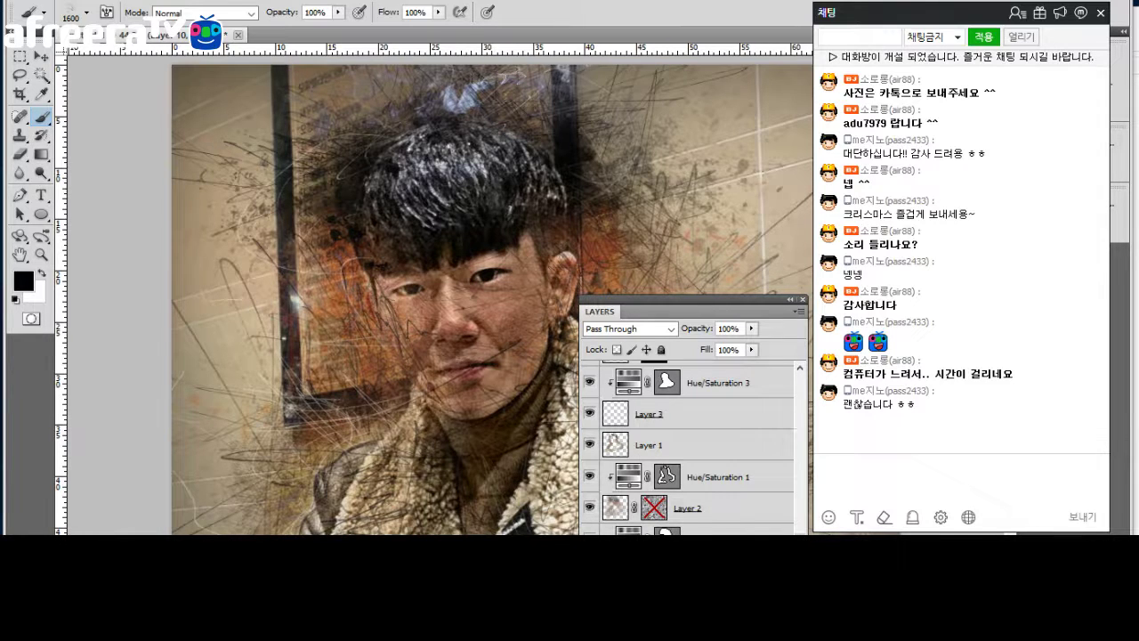
# Set Extract copy 3 to 50% opacity and group the texture layers below into Group 1.
pyautogui.hotkey('alt', ']')
pyautogui.write('50')
pyautogui.scroll(2, 687, 445)
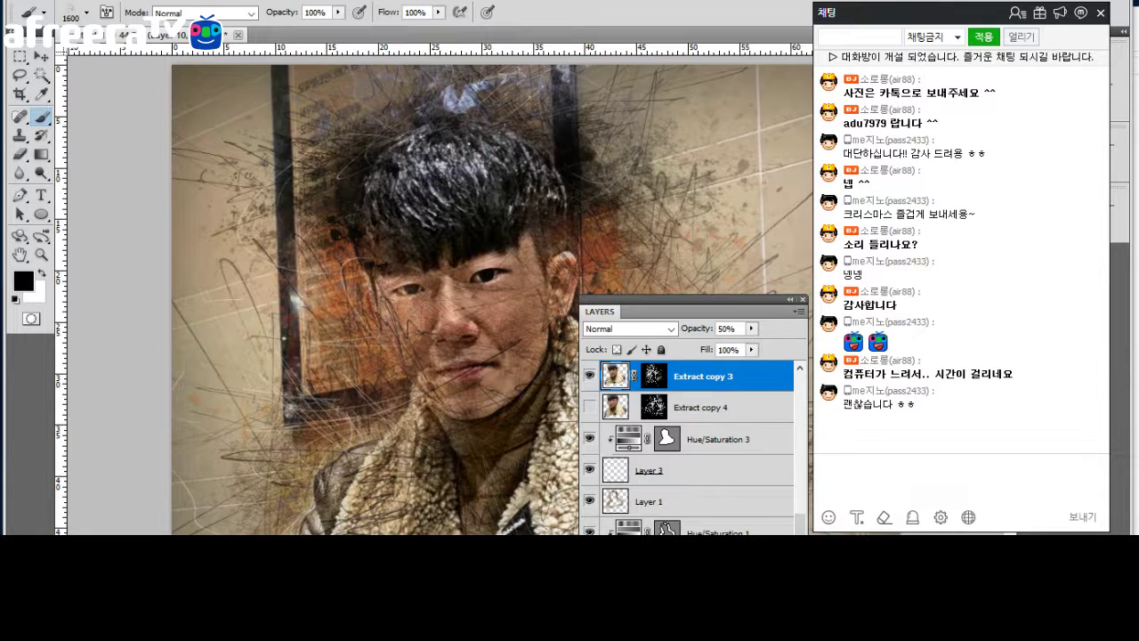
pyautogui.hotkey('ctrl', 'alt', 'a')
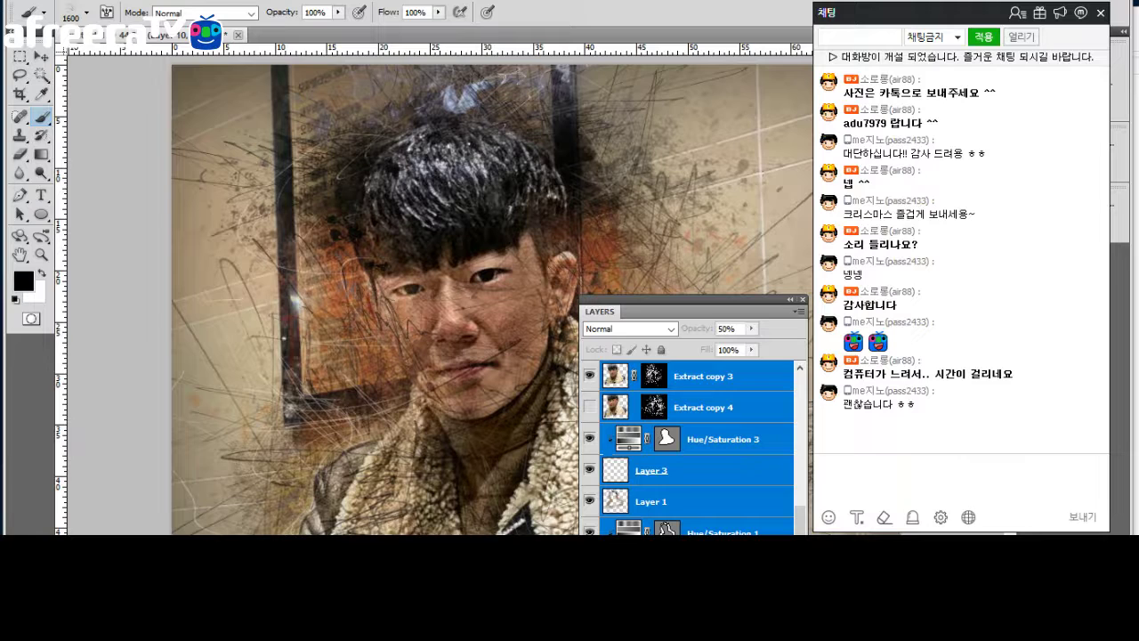
pyautogui.hotkey('ctrl', 'g')
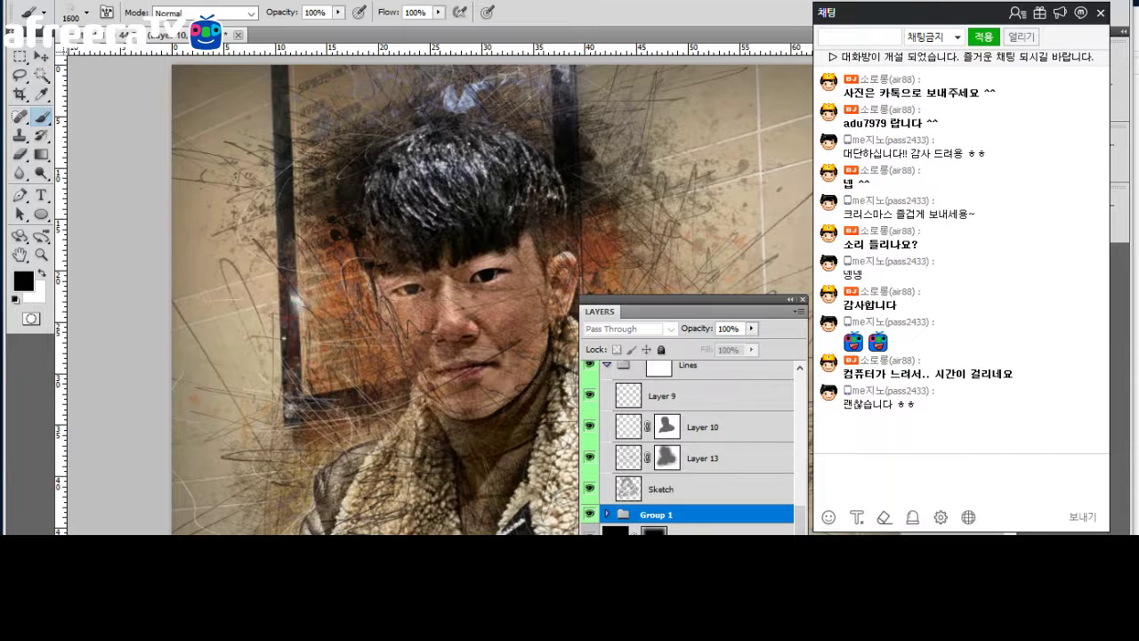
# Rename Group 1 to 'Textures' and give it an orange colour label.
pyautogui.write('Textures')
pyautogui.press('Return')
pyautogui.click(589, 514)
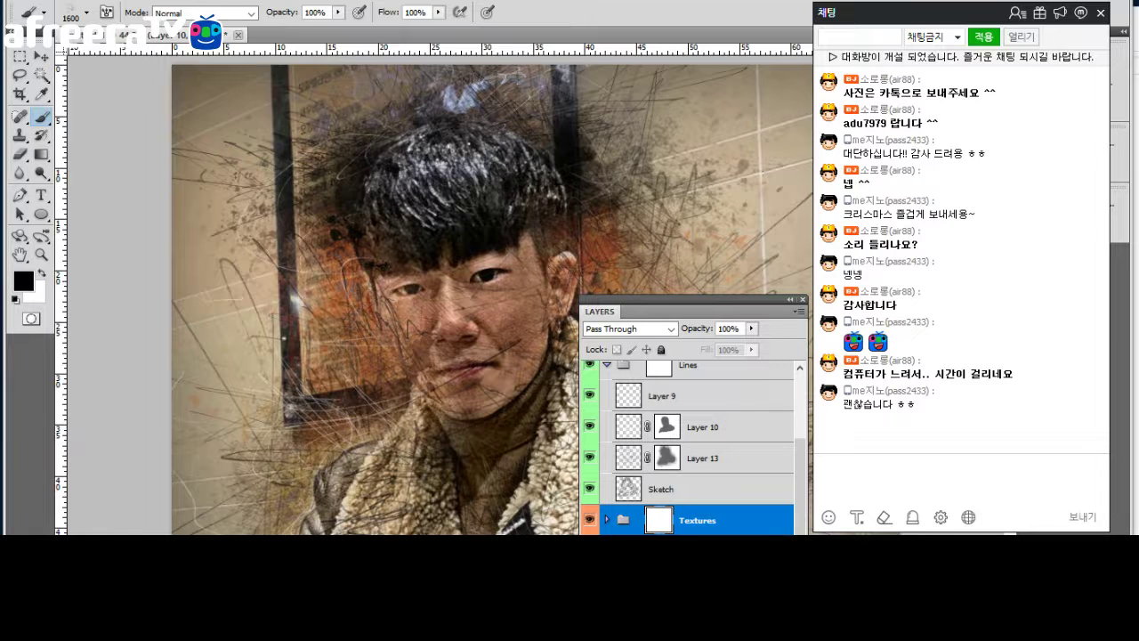
pyautogui.click(681, 376)
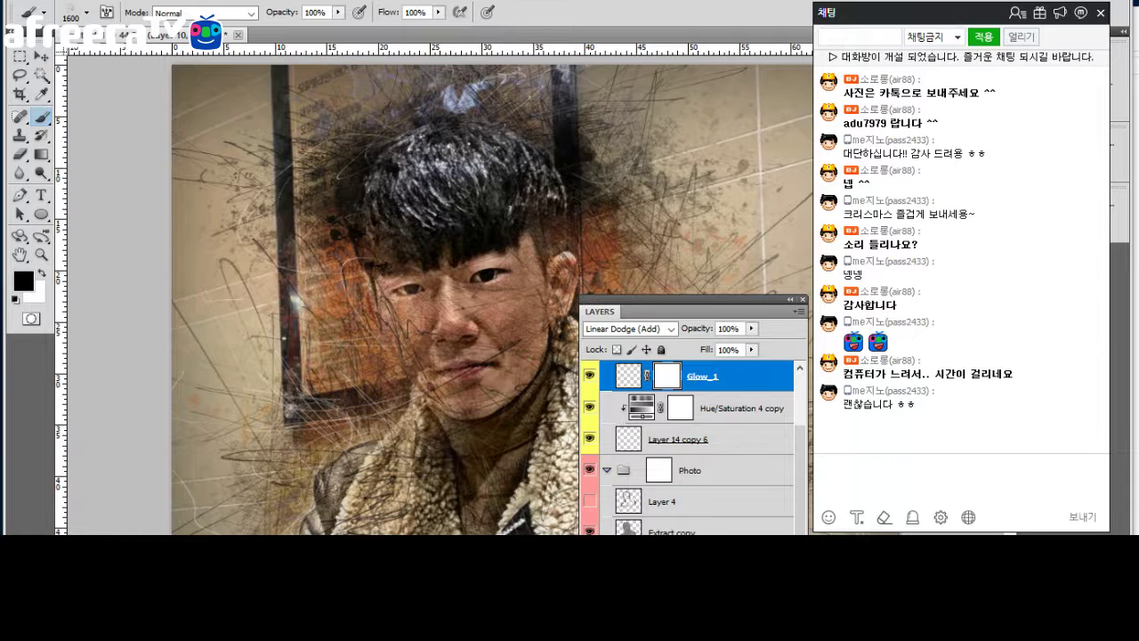
# Rename Hue/Saturation 4 to Glow_1_Color, Layer 14 copy 6 to Glow_2, and its copy adjustment to Glow_2_Color.
pyautogui.hotkey('ctrl', 'z')
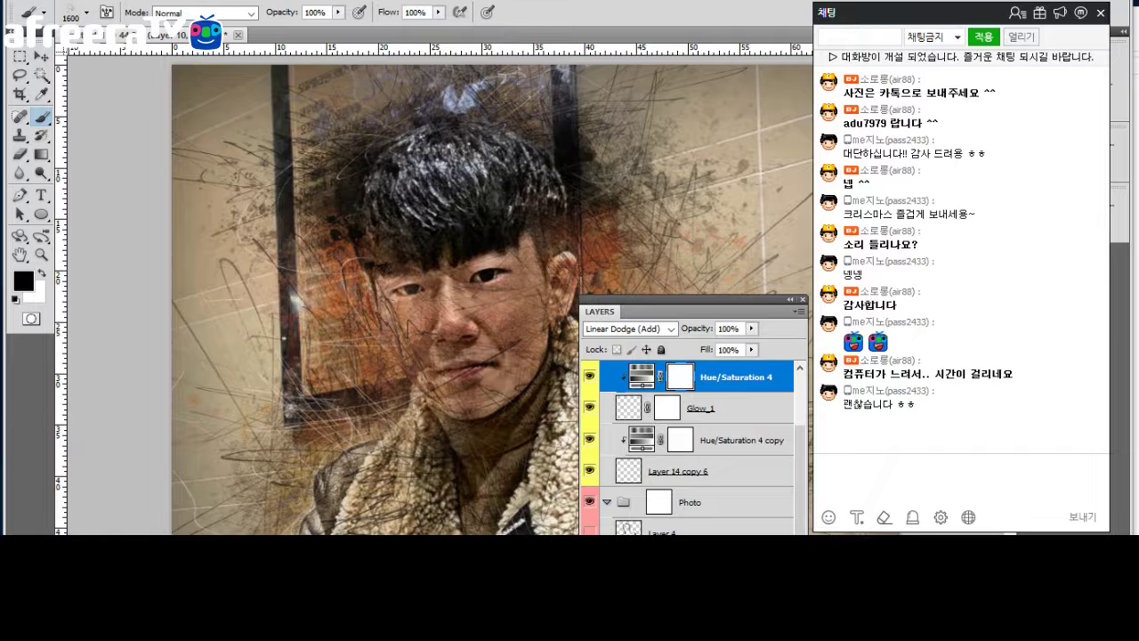
pyautogui.hotkey('ctrl', 'alt', 'z')
pyautogui.hotkey('ctrl', 'alt', 'z')
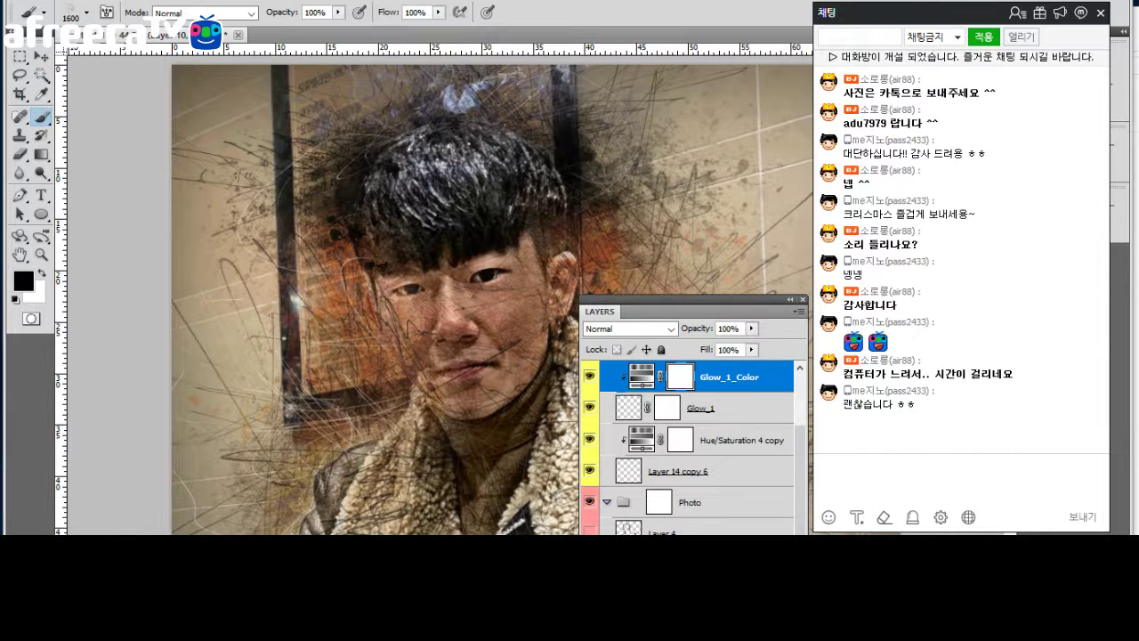
pyautogui.click(681, 471)
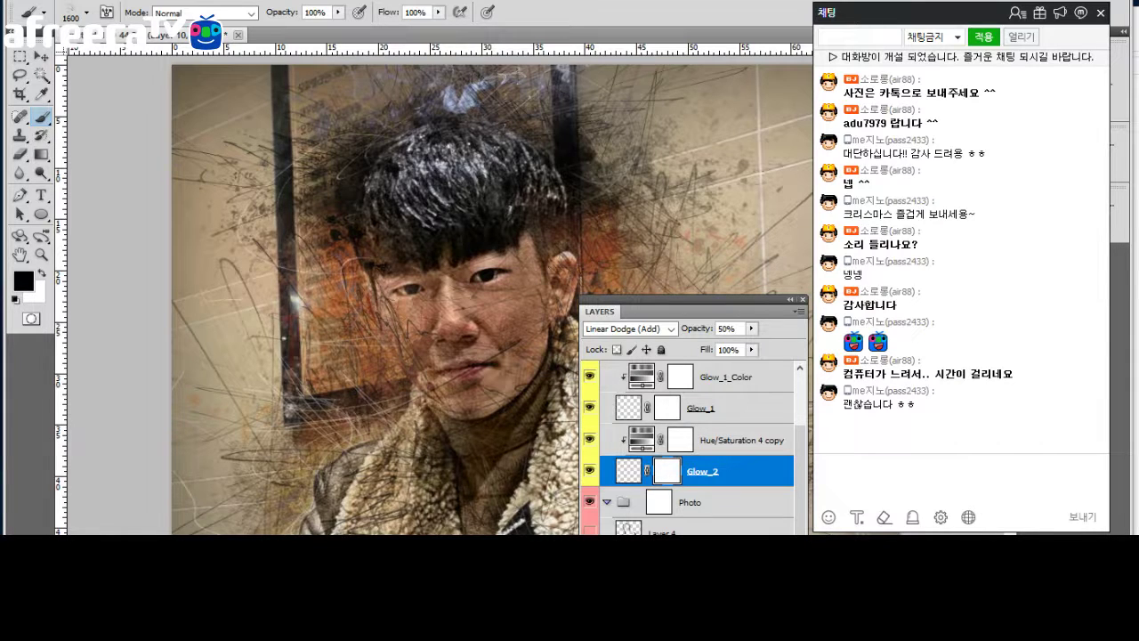
pyautogui.click(739, 440)
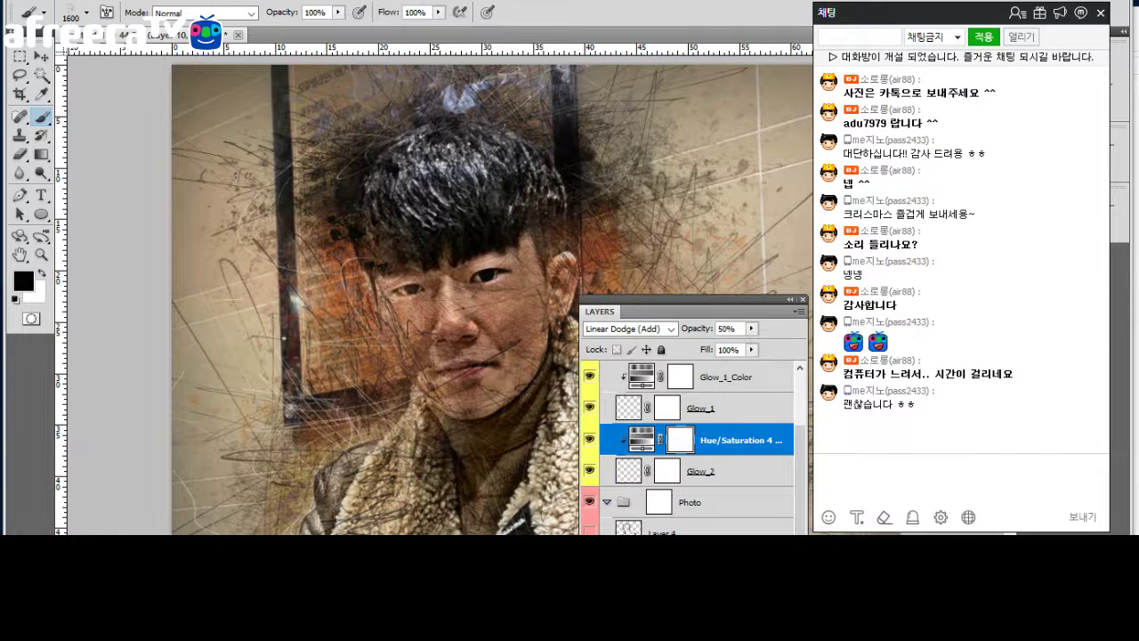
pyautogui.write('Glow_2_Color')
pyautogui.press('Return')
pyautogui.keyDown('ctrl'); pyautogui.click(730, 439); pyautogui.keyUp('ctrl')
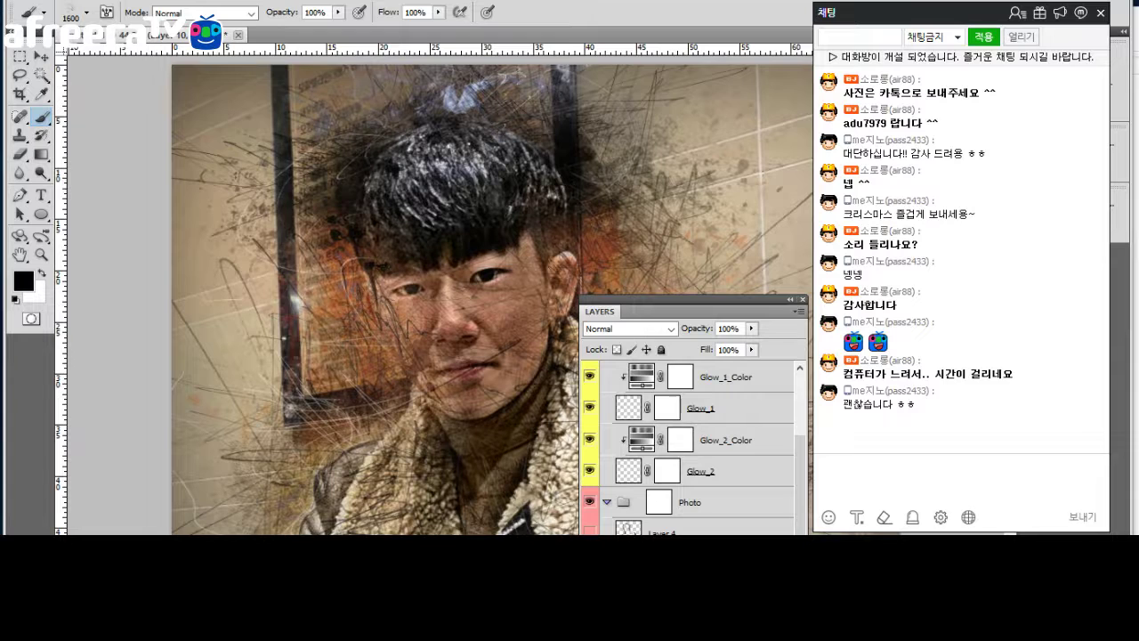
pyautogui.scroll(-1, 687, 445)
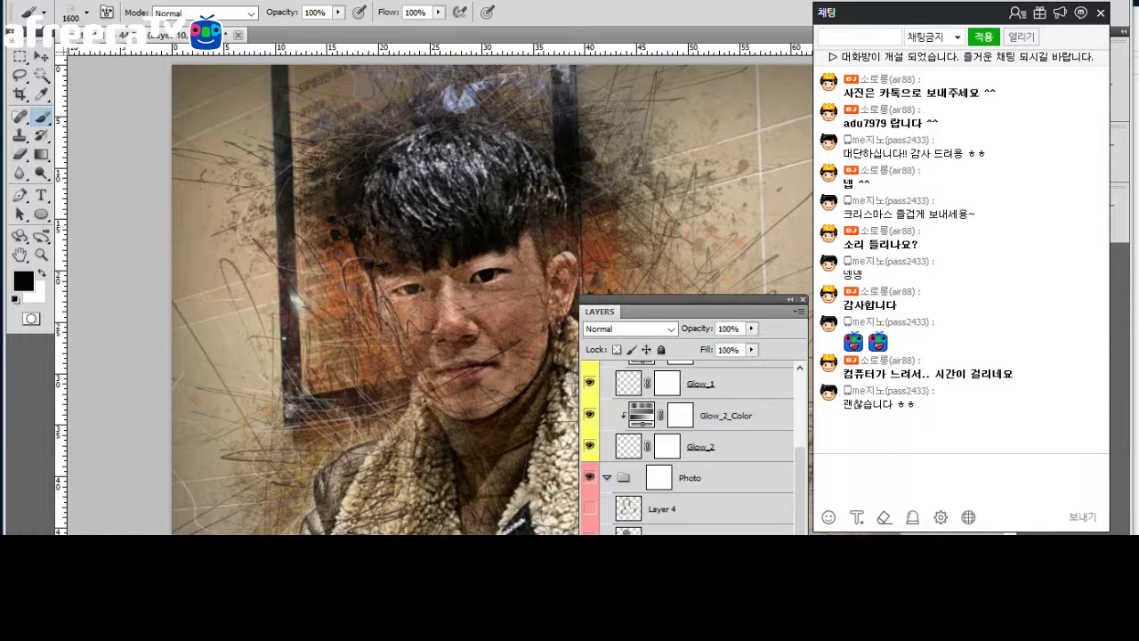
pyautogui.scroll(-1, 687, 448)
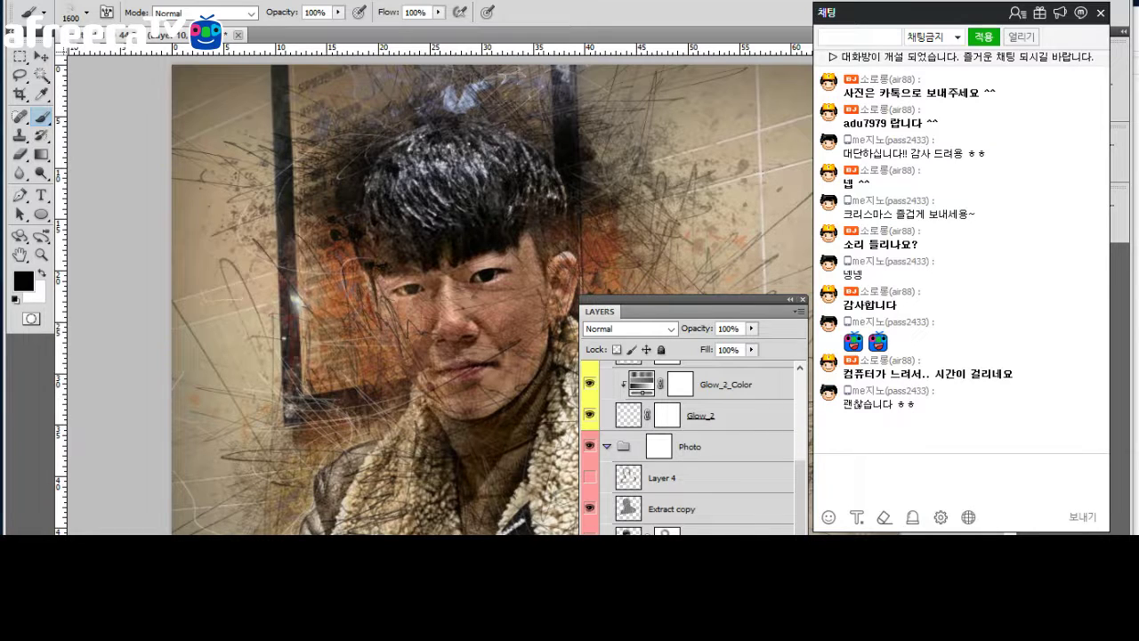
pyautogui.scroll(-1, 687, 448)
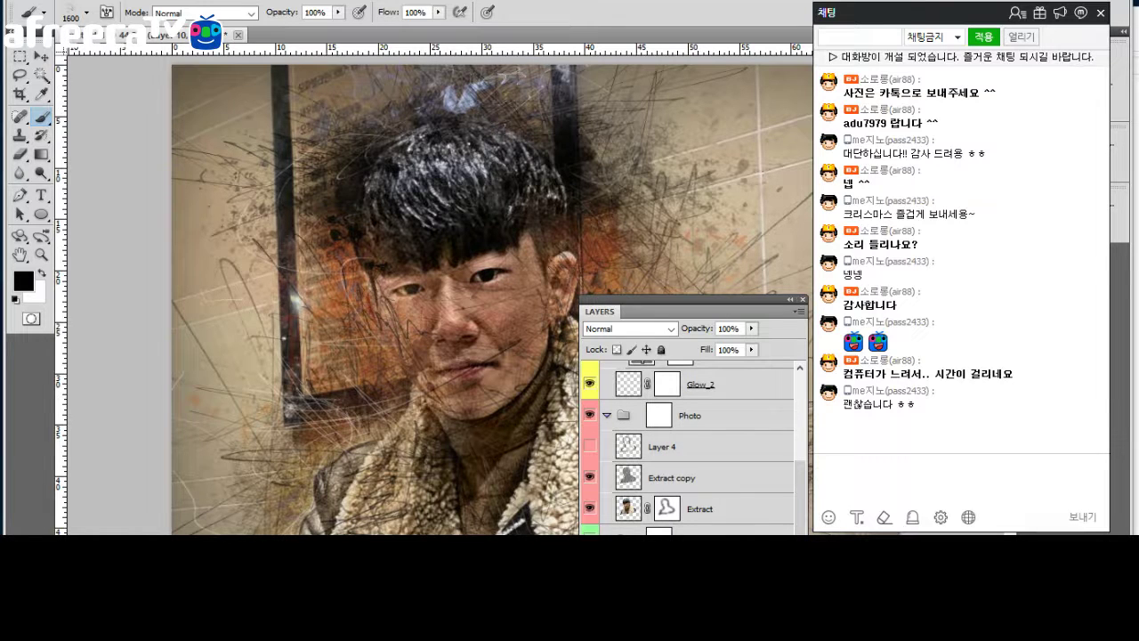
pyautogui.hotkey('shift', 'alt', 'f')
pyautogui.scroll(-2, 690, 449)
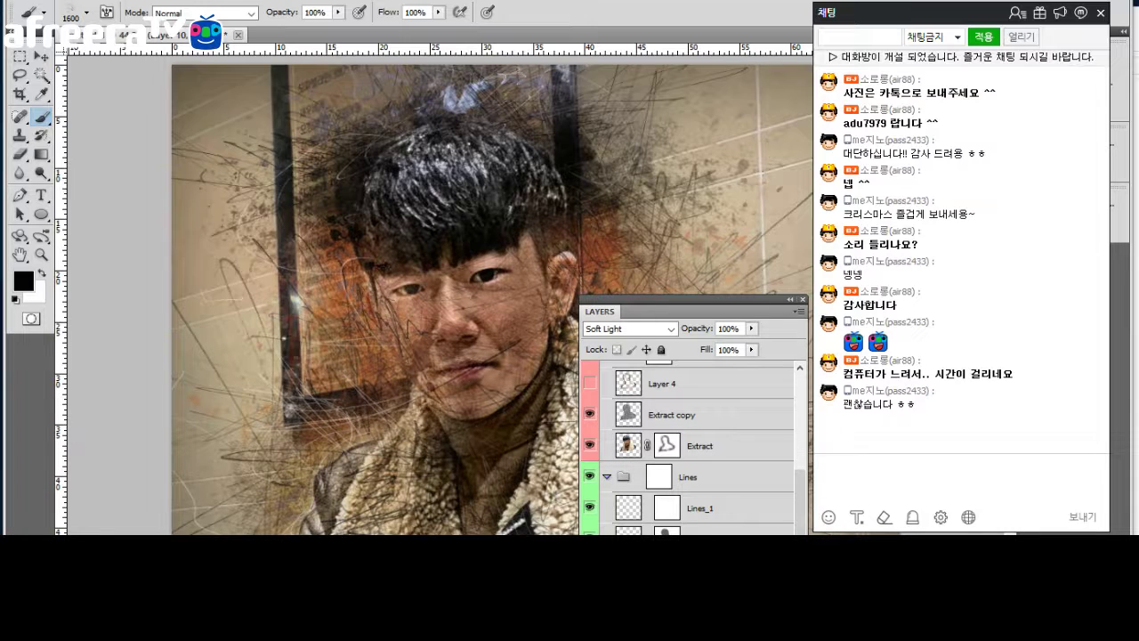
pyautogui.scroll(-2, 685, 445)
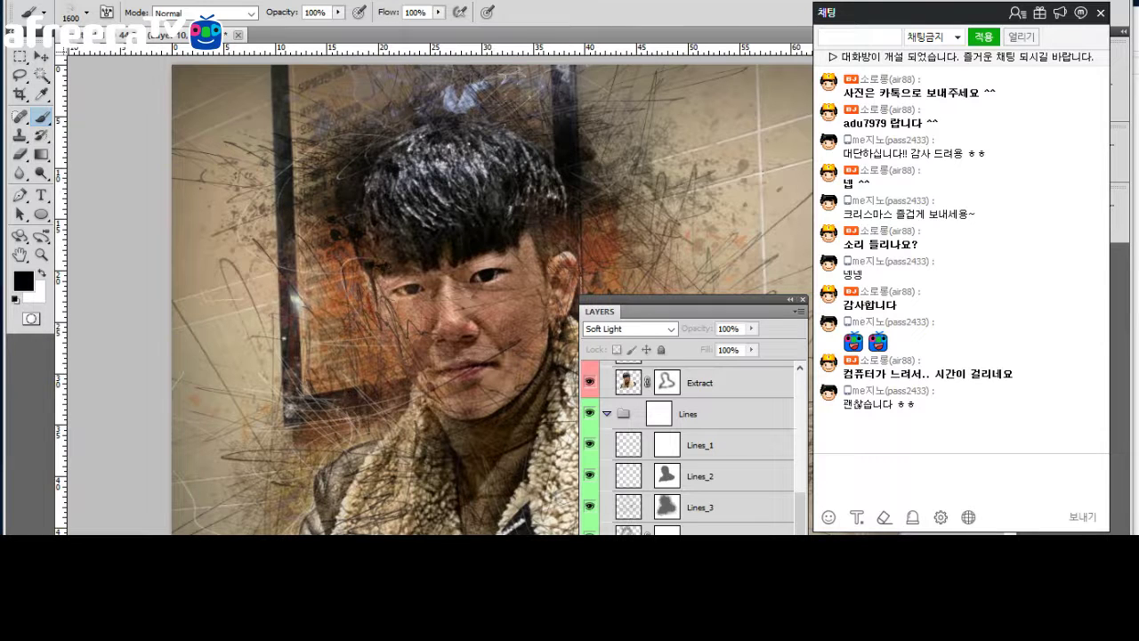
pyautogui.scroll(-3, 687, 445)
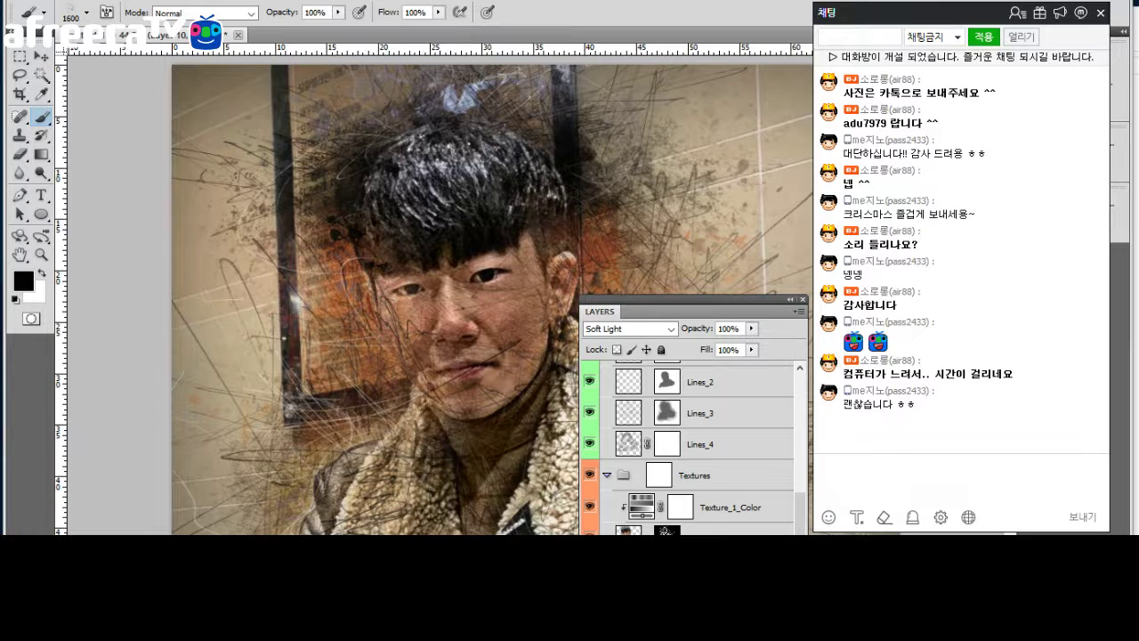
# Reset a layer's blending to Normal and switch Texture_1 to Overlay blend mode.
pyautogui.hotkey('ctrl', 'z')
pyautogui.scroll(-1, 686, 439)
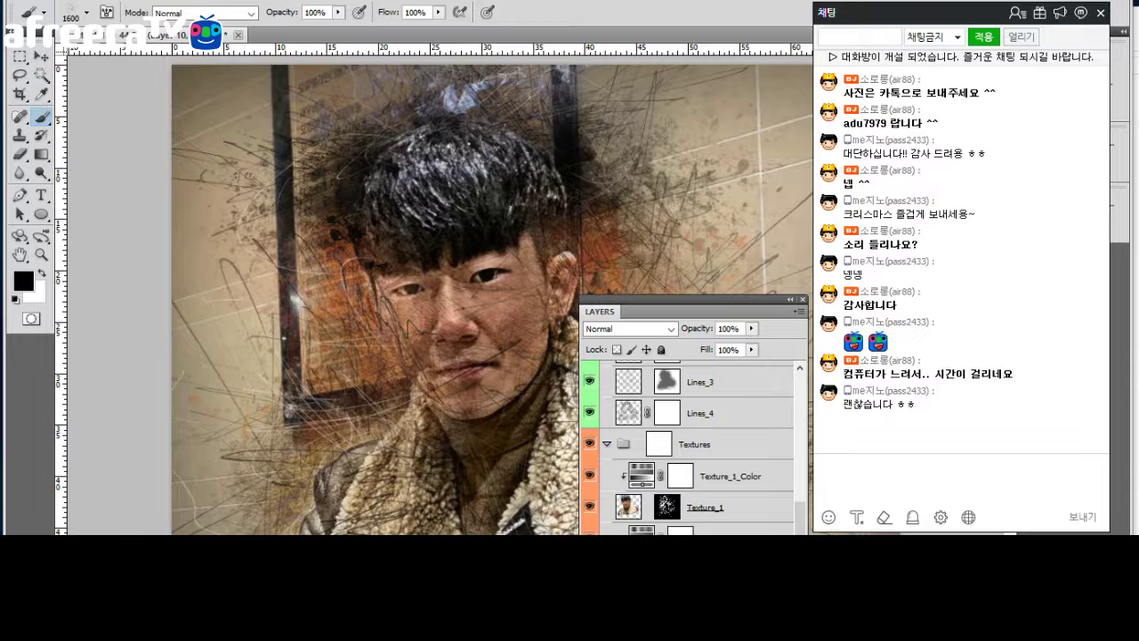
pyautogui.hotkey('shift', 'alt', 'o')
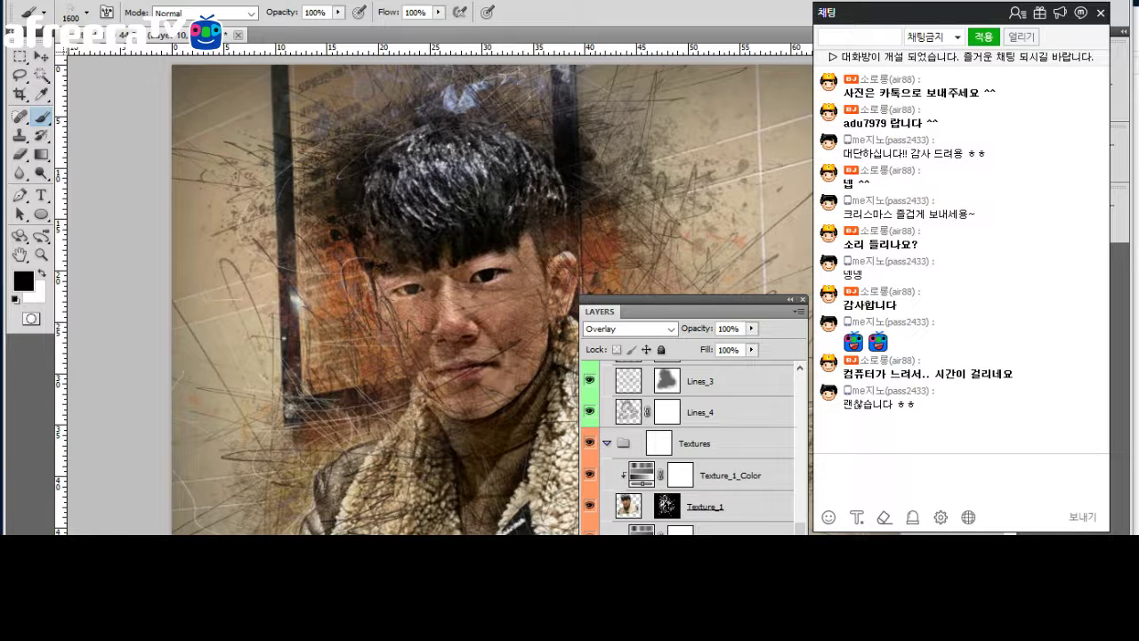
pyautogui.scroll(-3, 688, 440)
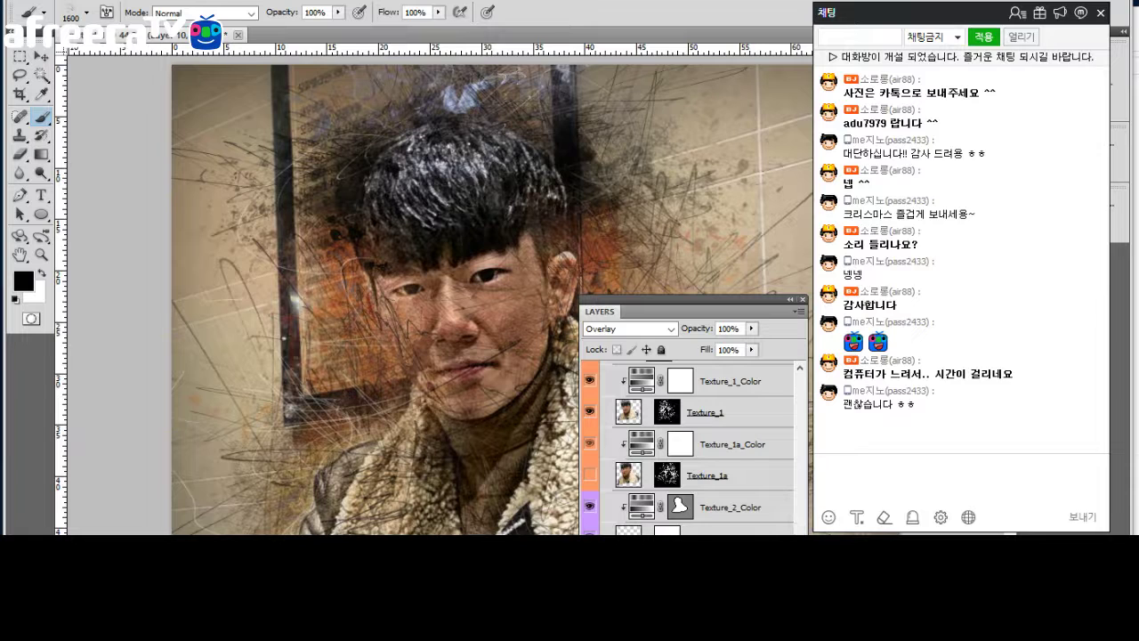
pyautogui.scroll(-2, 690, 445)
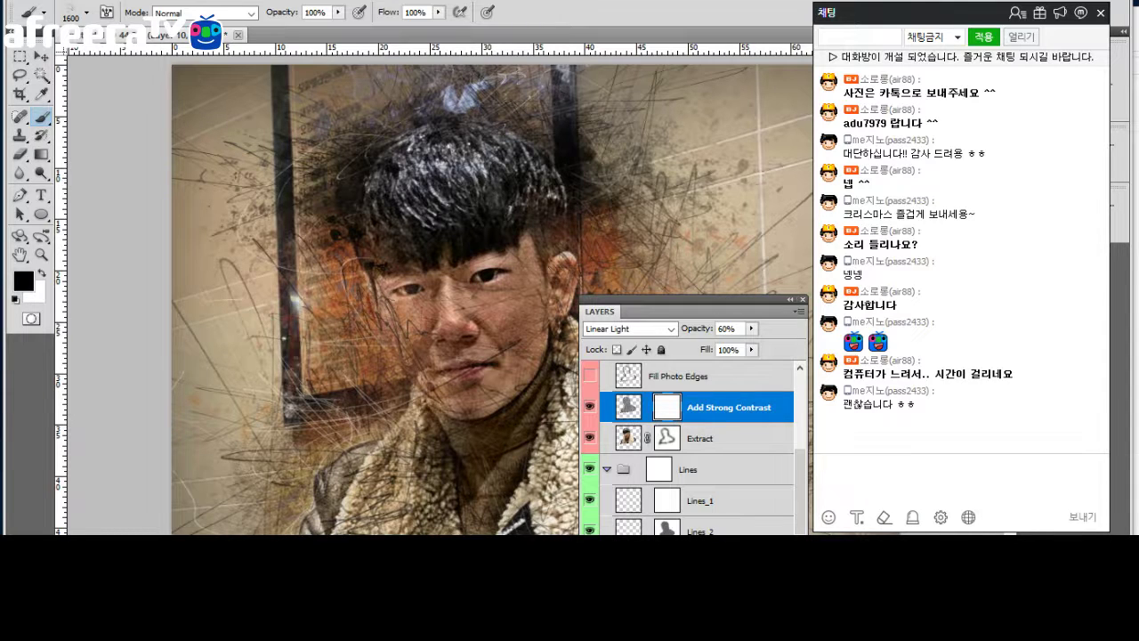
# Clip a new Curves layer to the Extract photo and set up Overall Contrast and Overall Saturation adjustments.
pyautogui.click(703, 438)
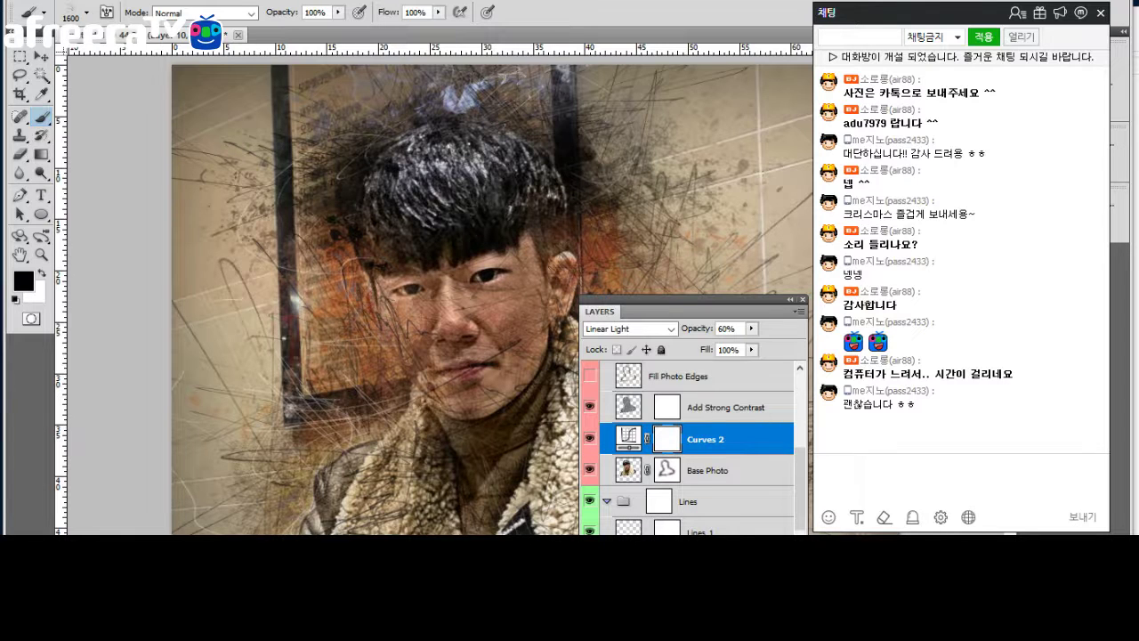
pyautogui.hotkey('ctrl', 'alt', 'g')
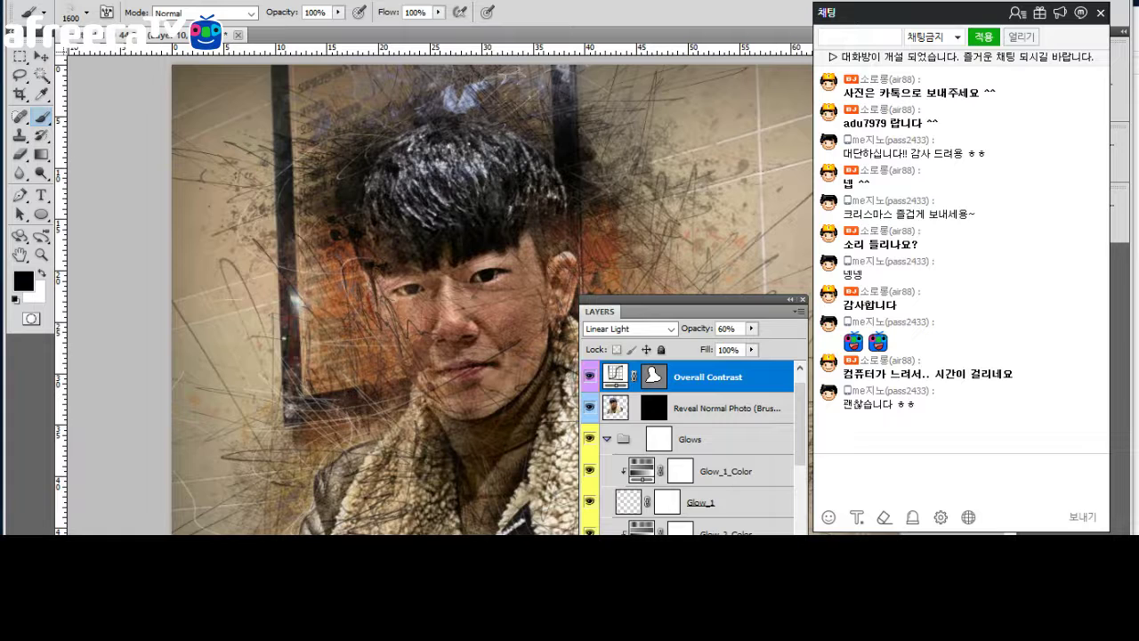
pyautogui.click(712, 407)
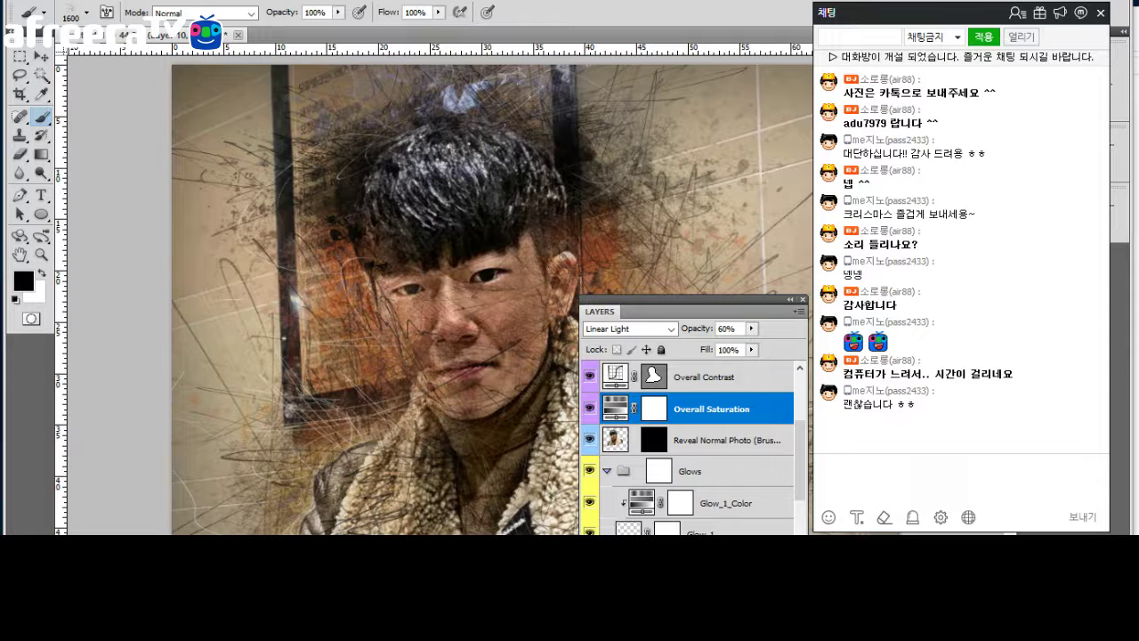
pyautogui.scroll(-3, 687, 445)
pyautogui.hotkey('alt', '[')
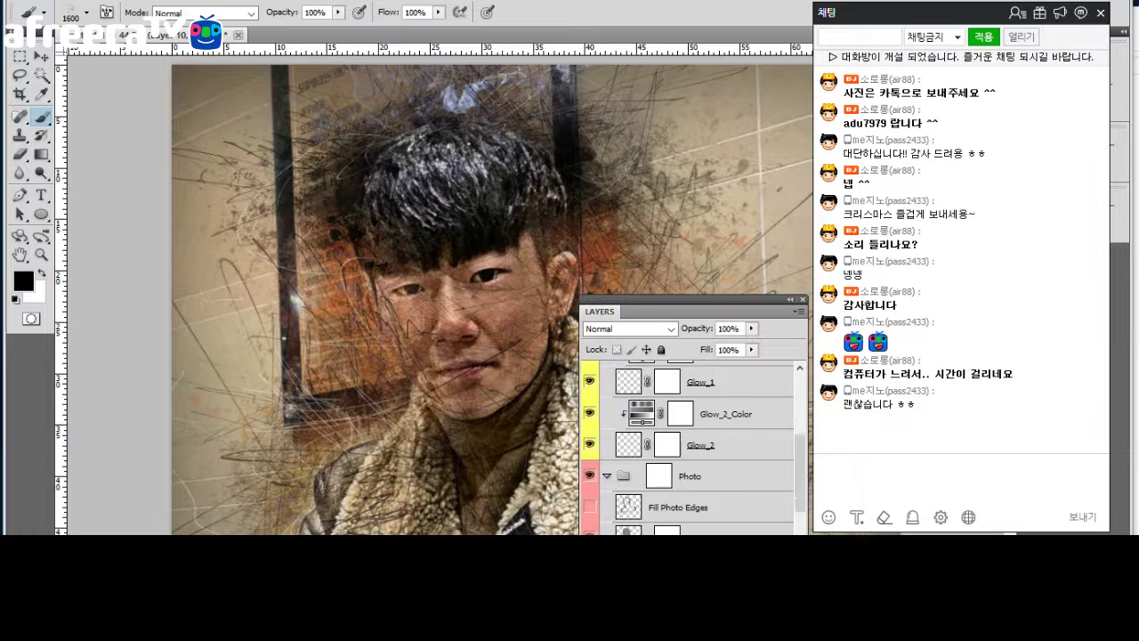
# Scroll the Layers panel down and back up through the effect layers from Overall Contrast downward.
pyautogui.scroll(-2, 690, 445)
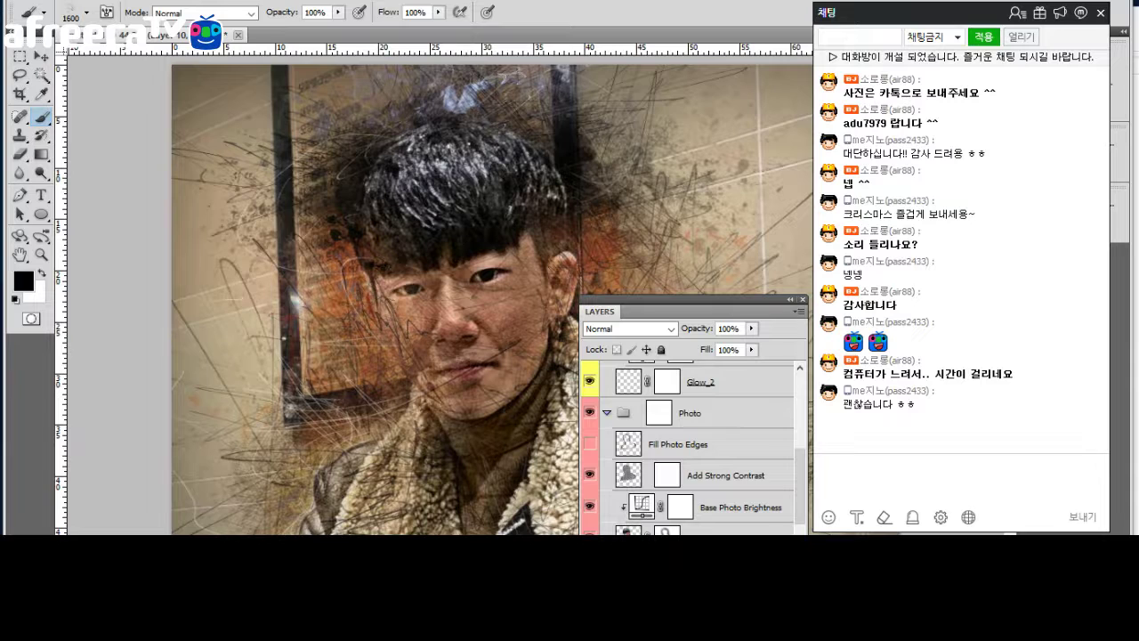
pyautogui.scroll(-2, 694, 440)
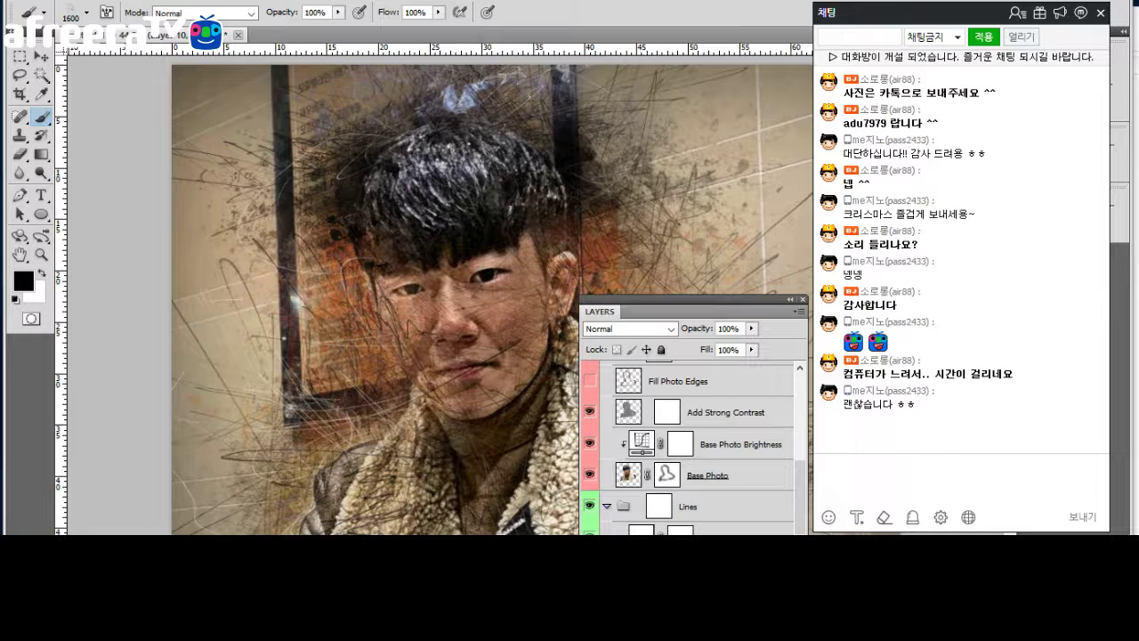
pyautogui.scroll(-2, 687, 435)
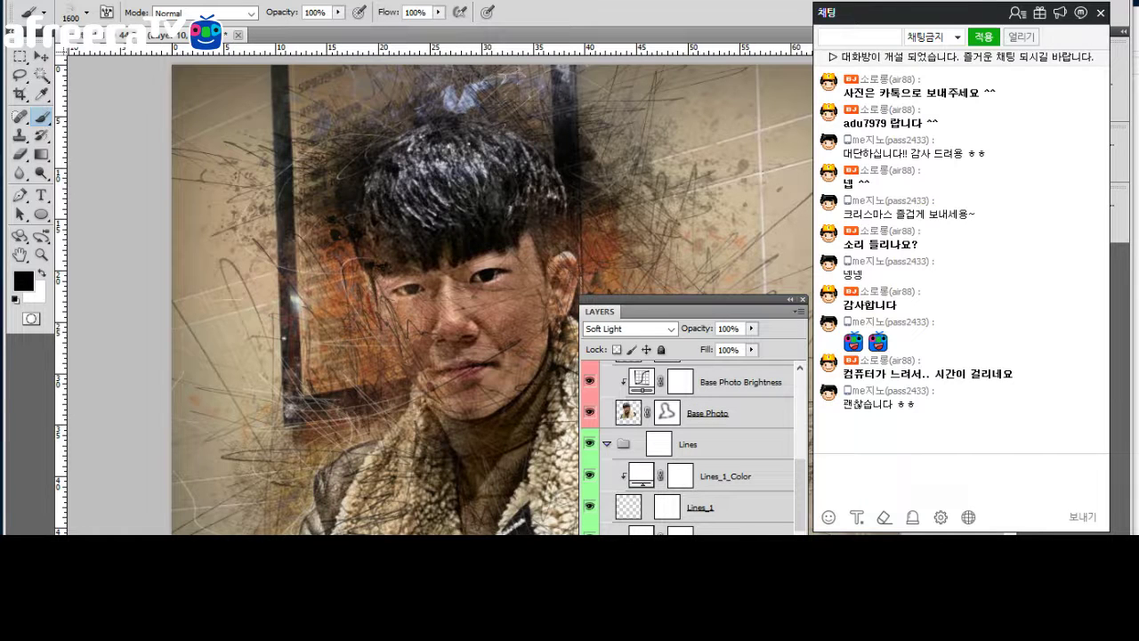
pyautogui.scroll(2, 629, 328)
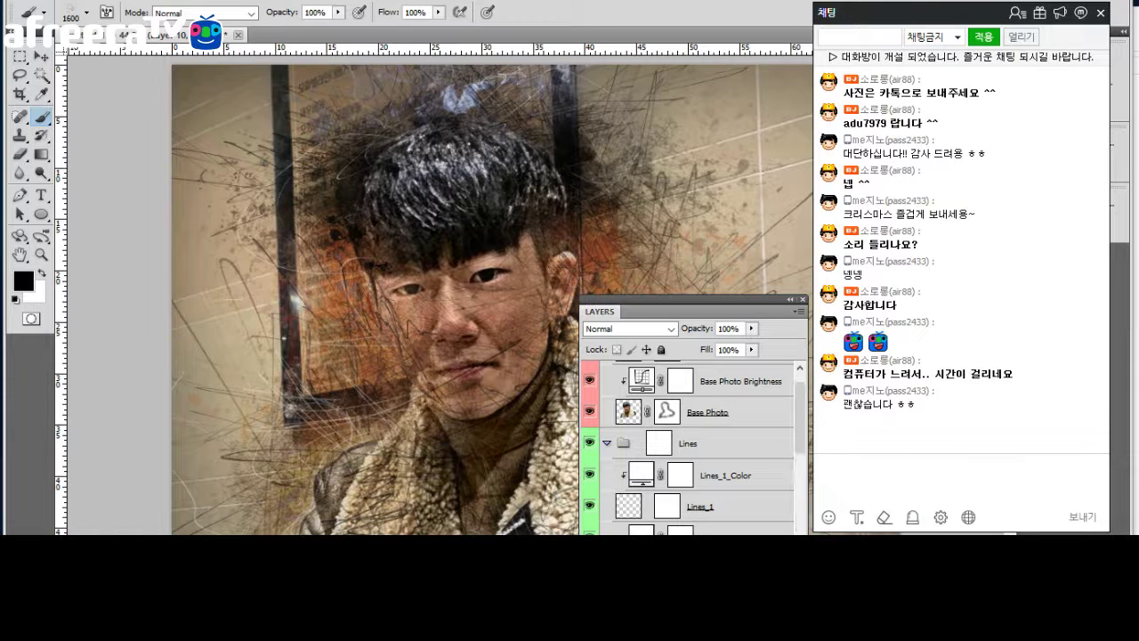
pyautogui.scroll(5, 688, 448)
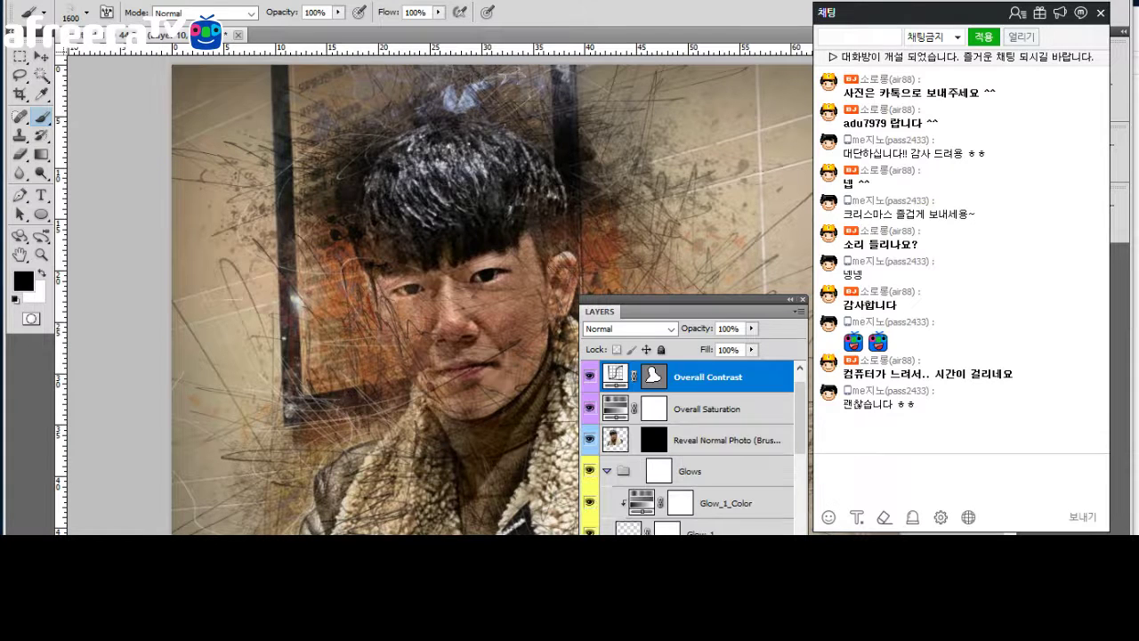
# Group the selected effect layers as Grunge with Ctrl+G, unlink its mask, and select Overall Saturation.
pyautogui.keyDown('shift'); pyautogui.click(711, 530); pyautogui.keyUp('shift')
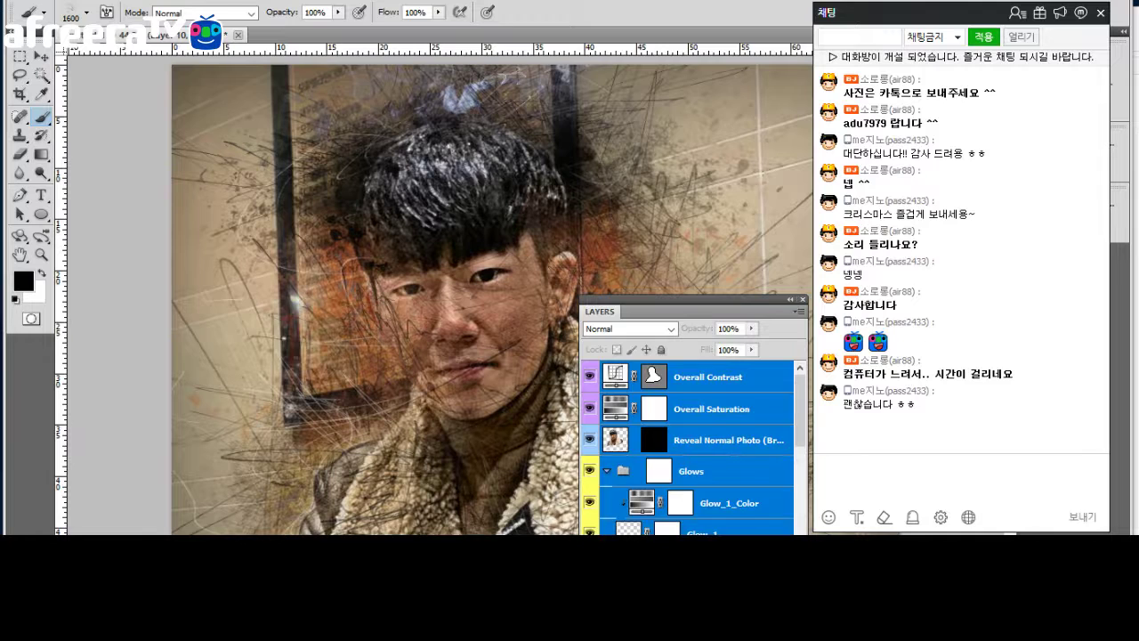
pyautogui.hotkey('ctrl', 'g')
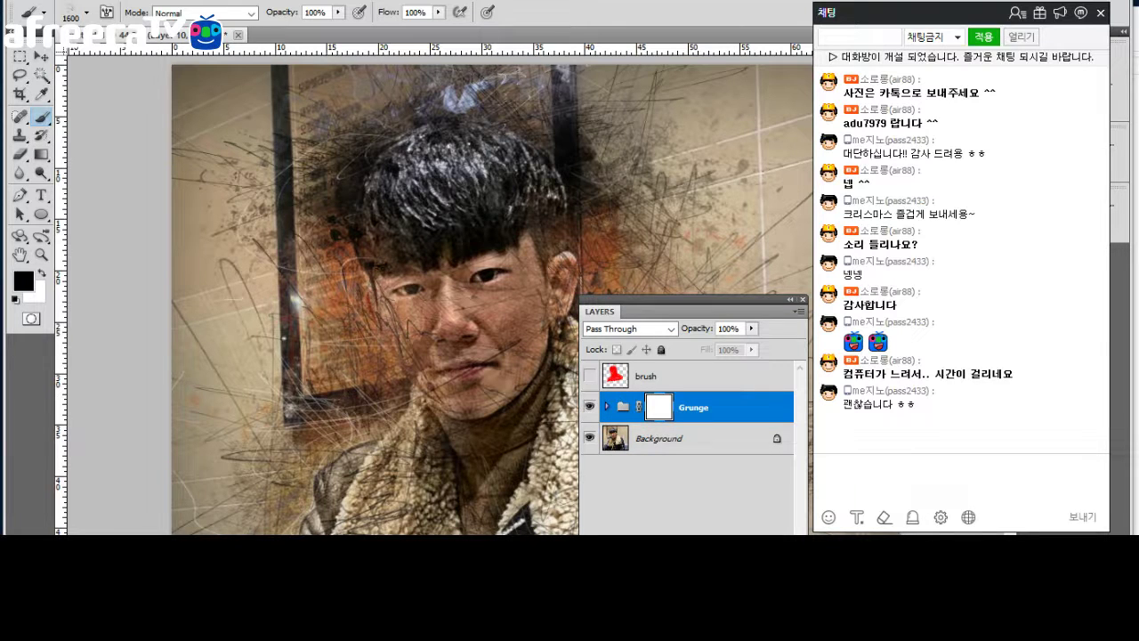
pyautogui.click(638, 407)
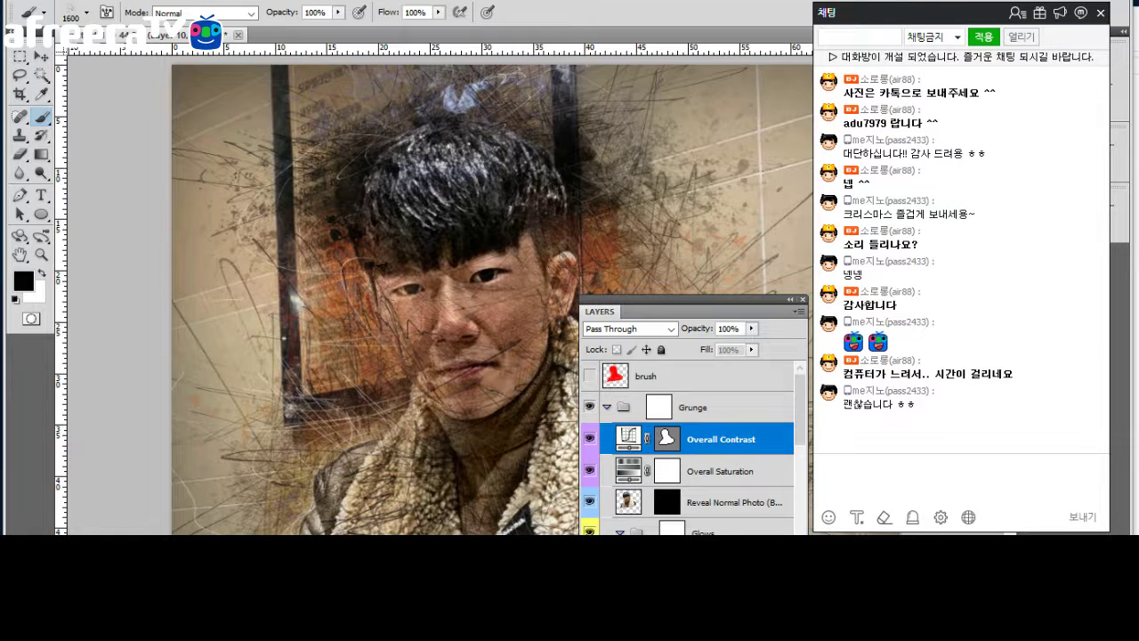
pyautogui.click(724, 470)
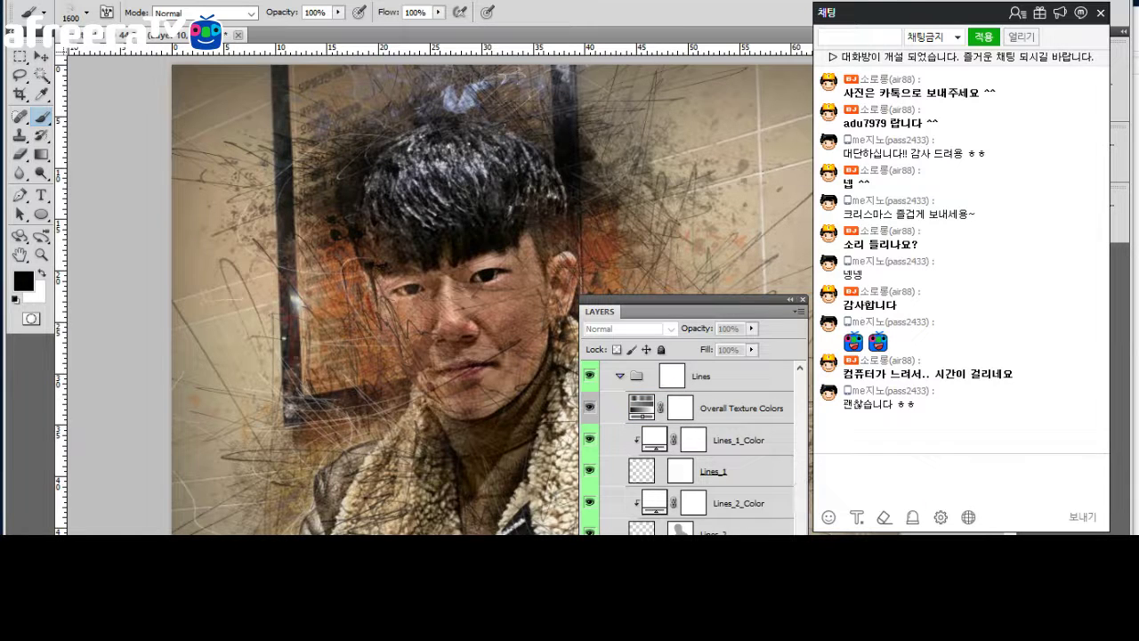
# Fill the Texture_5_Color and Texture_4_Color layer masks with white.
pyautogui.scroll(-5, 687, 445)
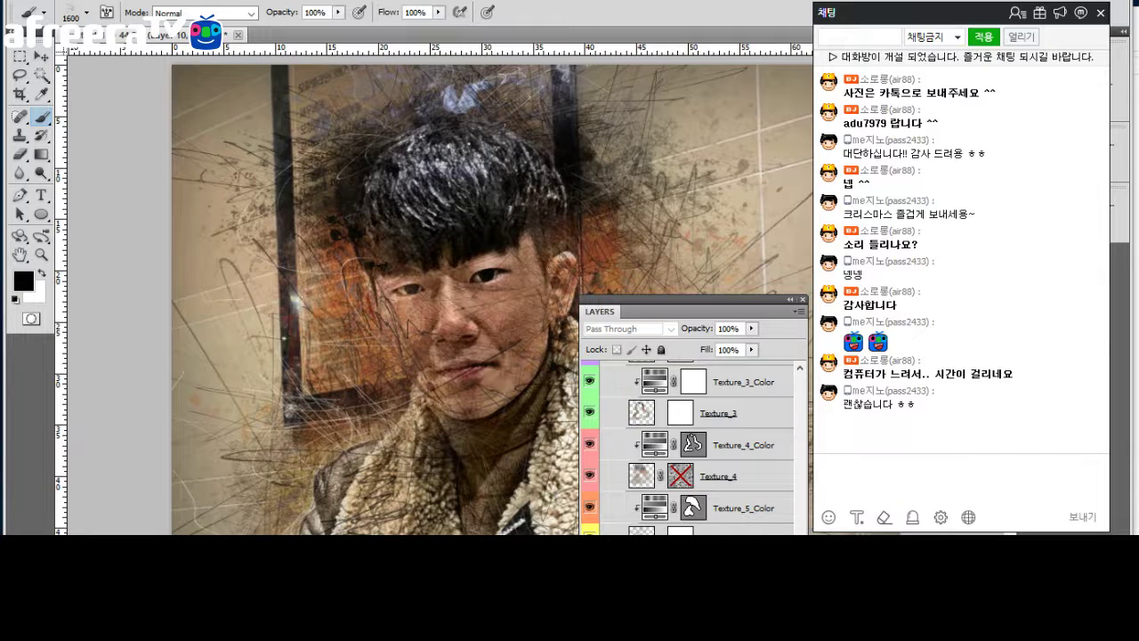
pyautogui.click(743, 508)
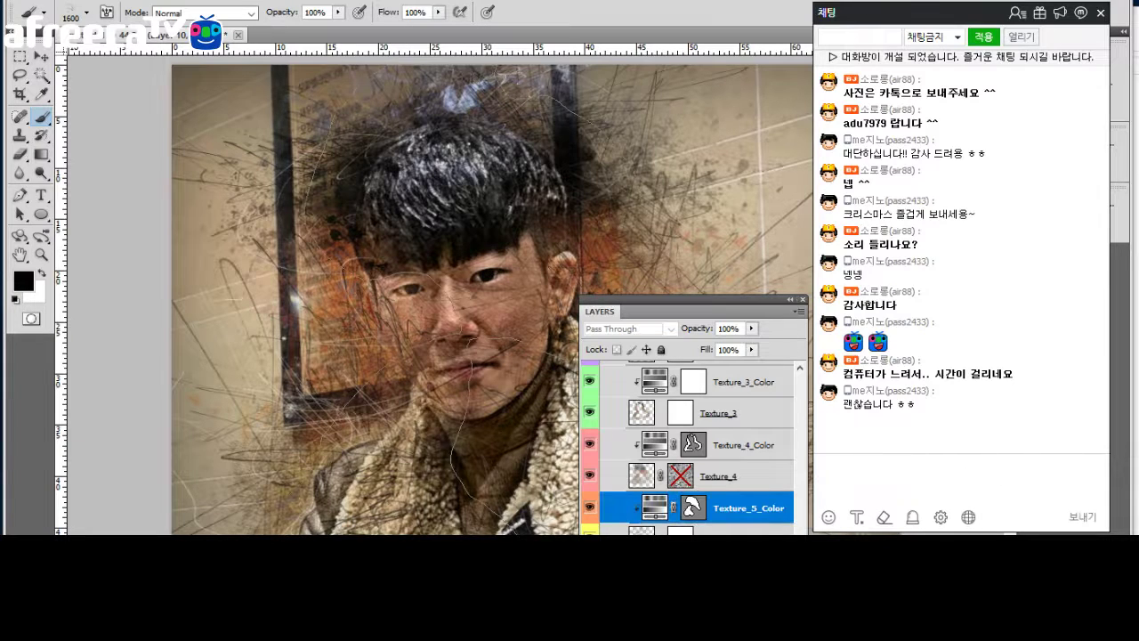
pyautogui.click(693, 507)
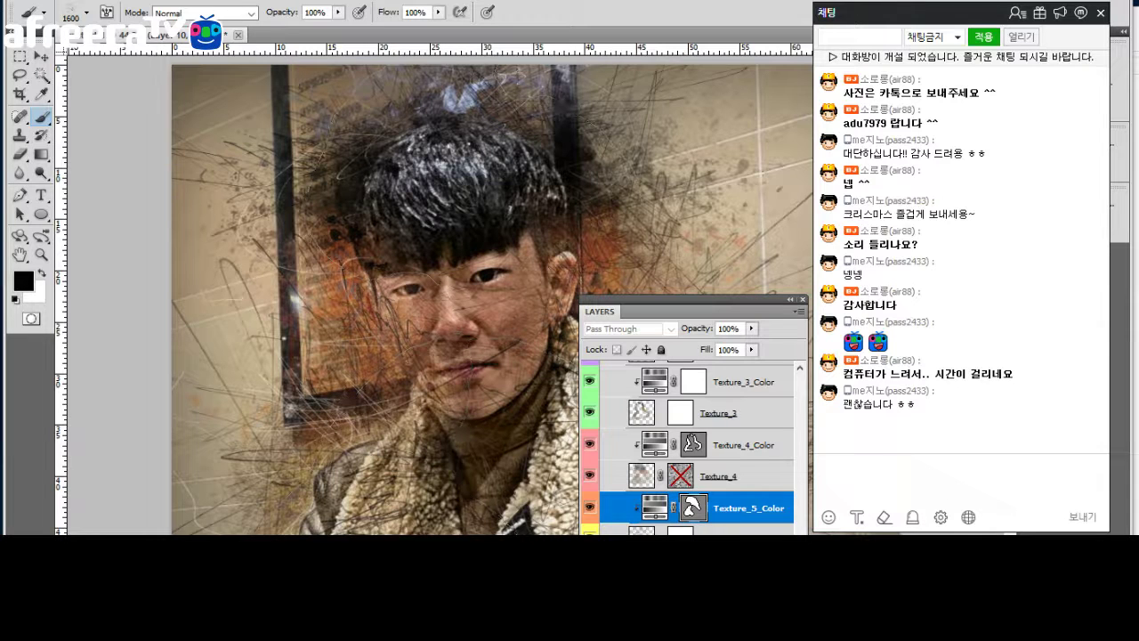
pyautogui.hotkey('ctrl', 'BackSpace')
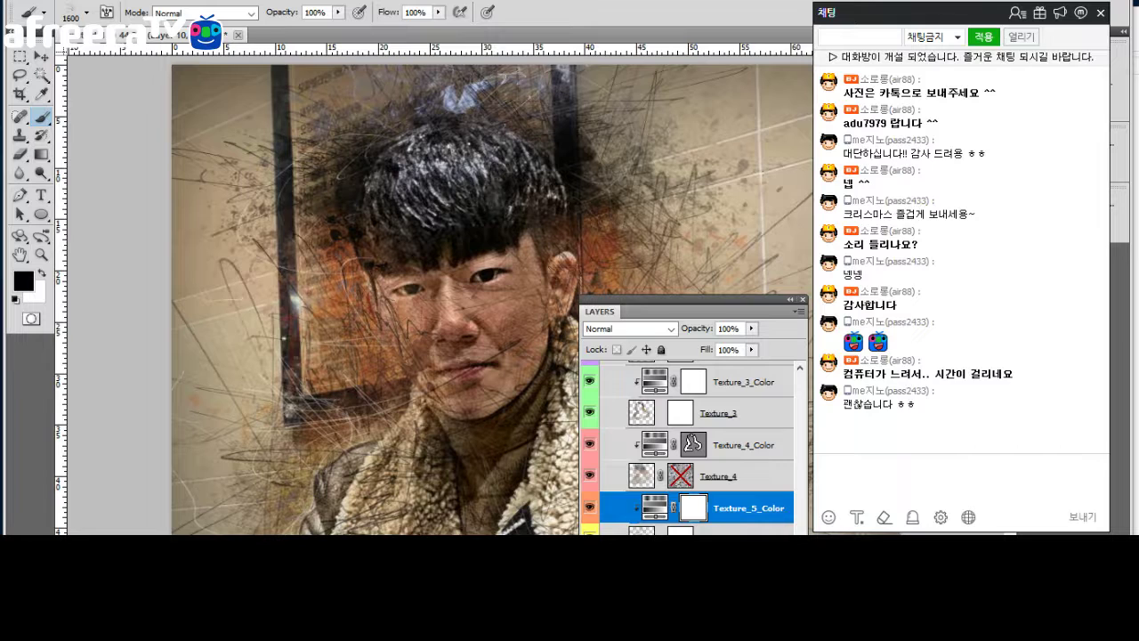
pyautogui.click(748, 445)
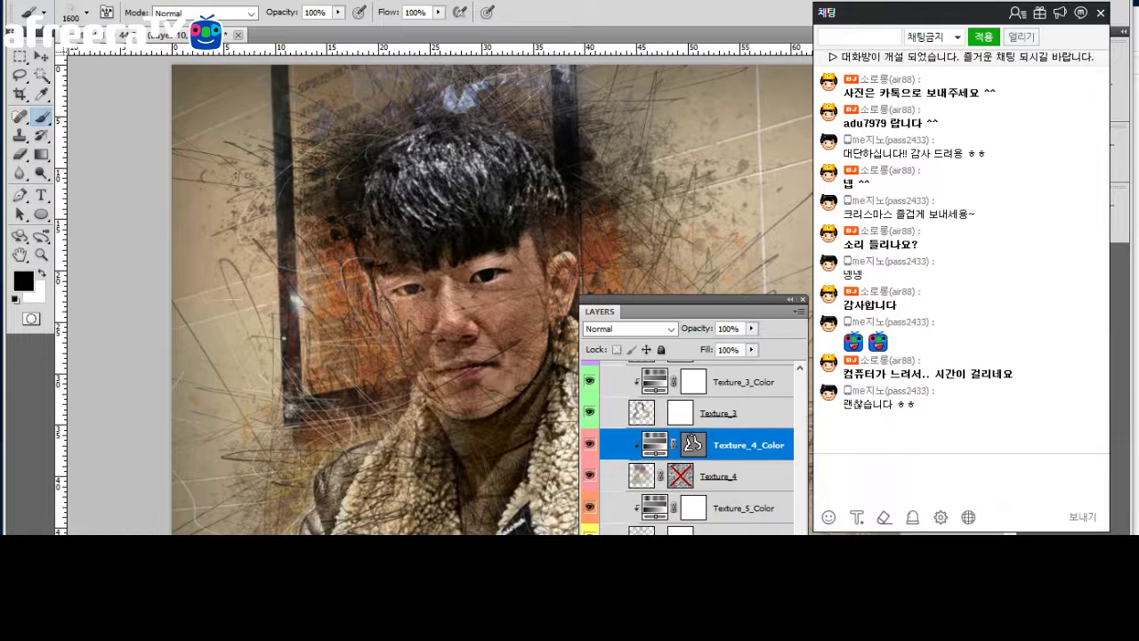
pyautogui.click(694, 444)
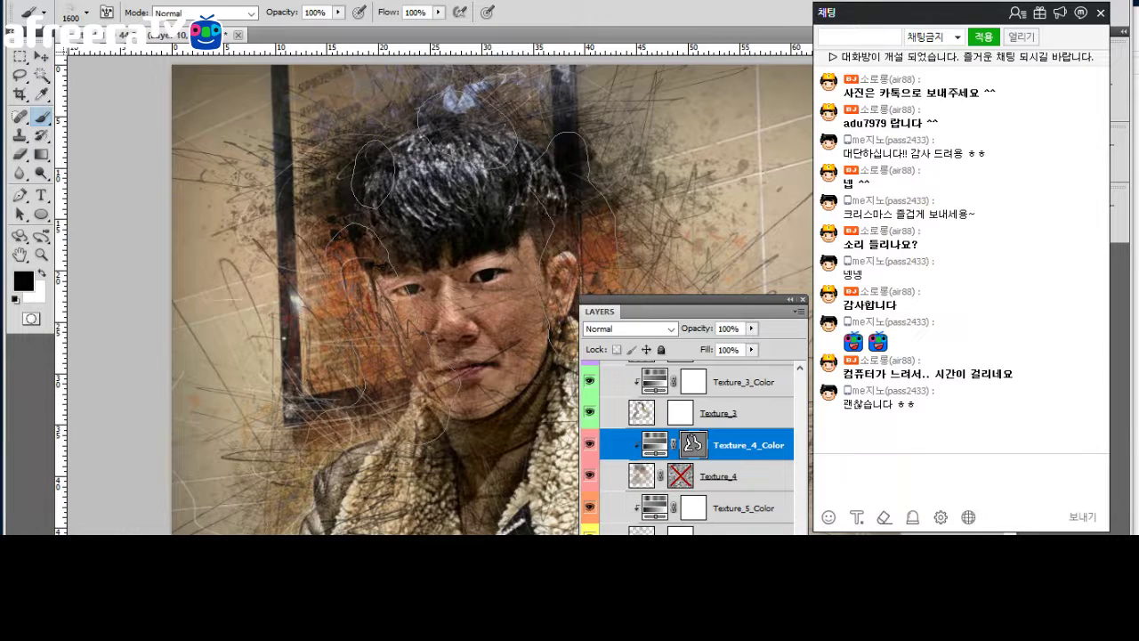
pyautogui.hotkey('ctrl', 'BackSpace')
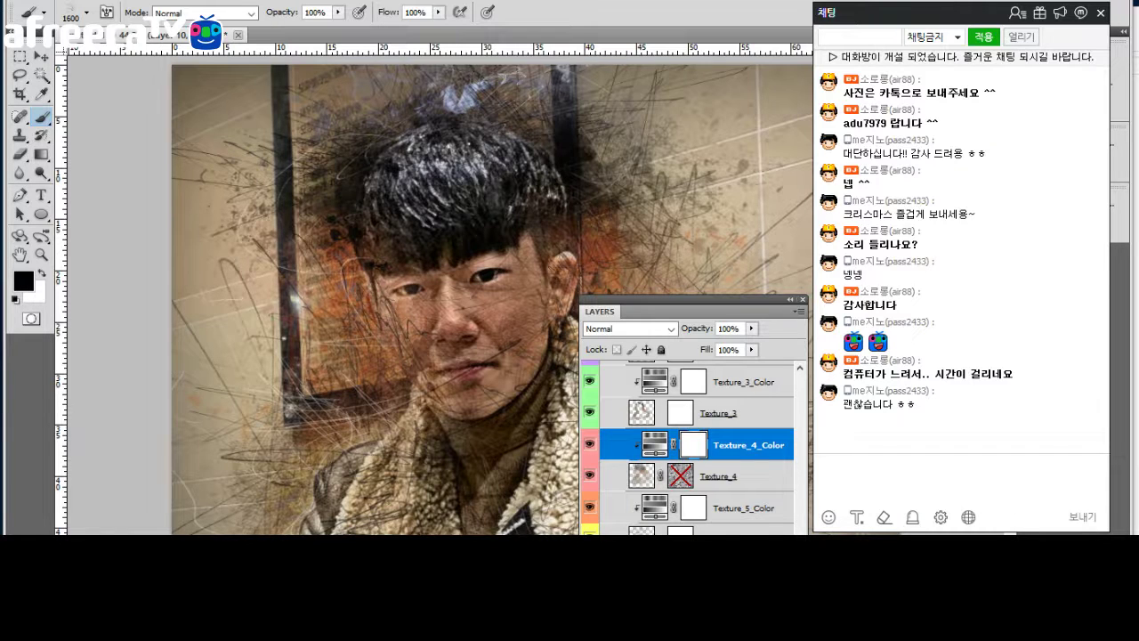
# Move Texture_2_Color below Texture_1a, clip it to Texture_2, fill its mask white, and select Overall Contrast.
pyautogui.hotkey('alt', ']')
pyautogui.hotkey('alt', ']')
pyautogui.hotkey('alt', ']')
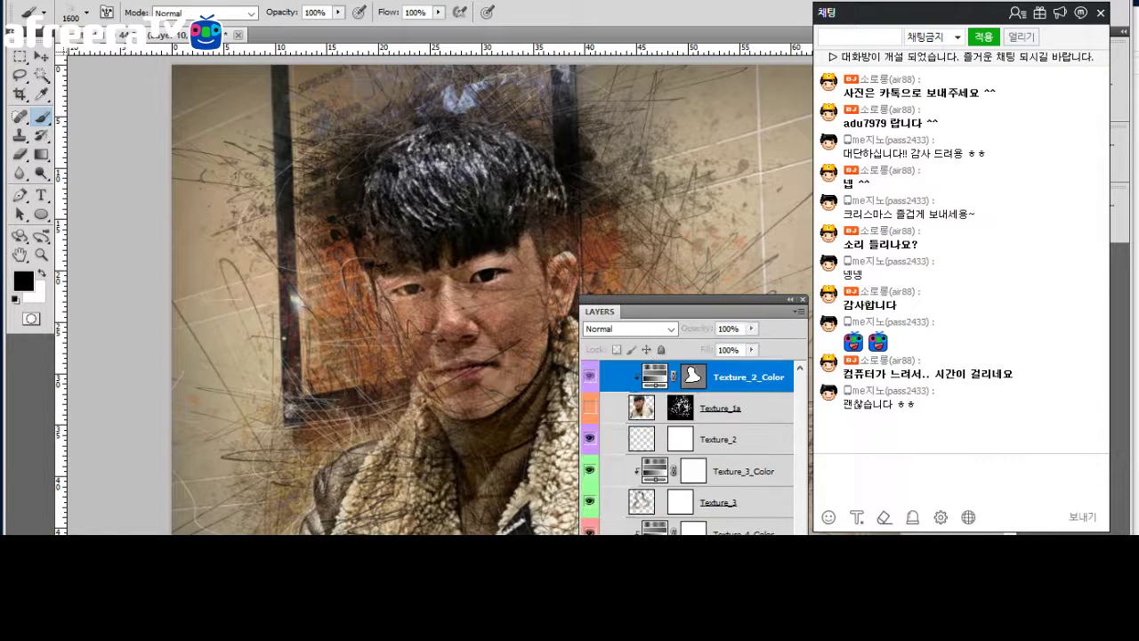
pyautogui.hotkey('ctrl', '[')
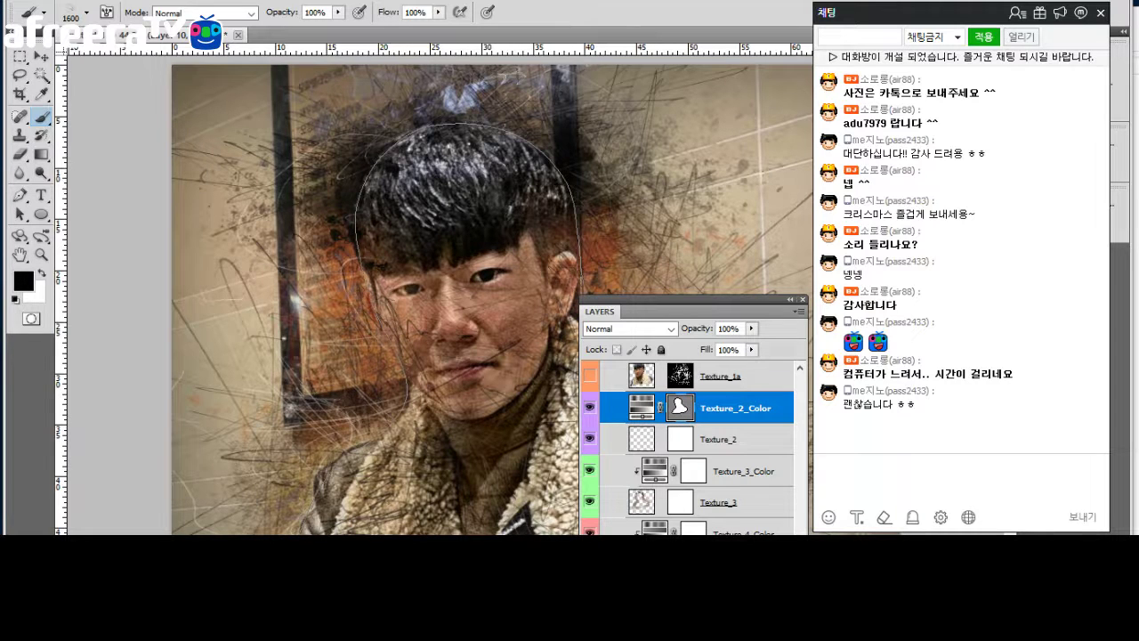
pyautogui.hotkey('ctrl', 'alt', 'g')
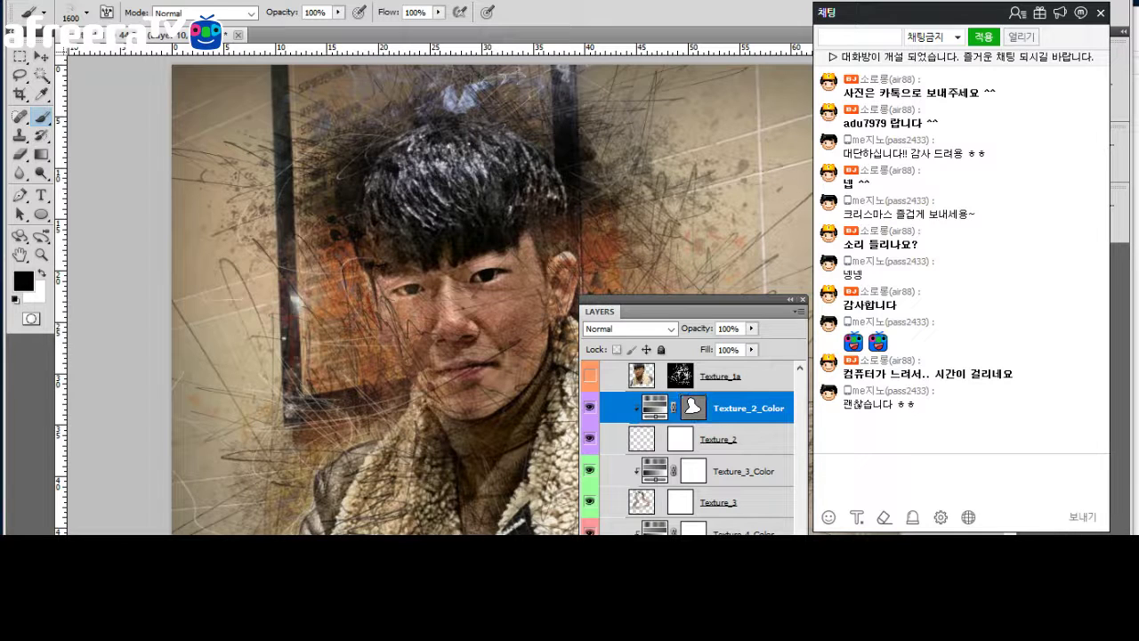
pyautogui.hotkey('ctrl', 'BackSpace')
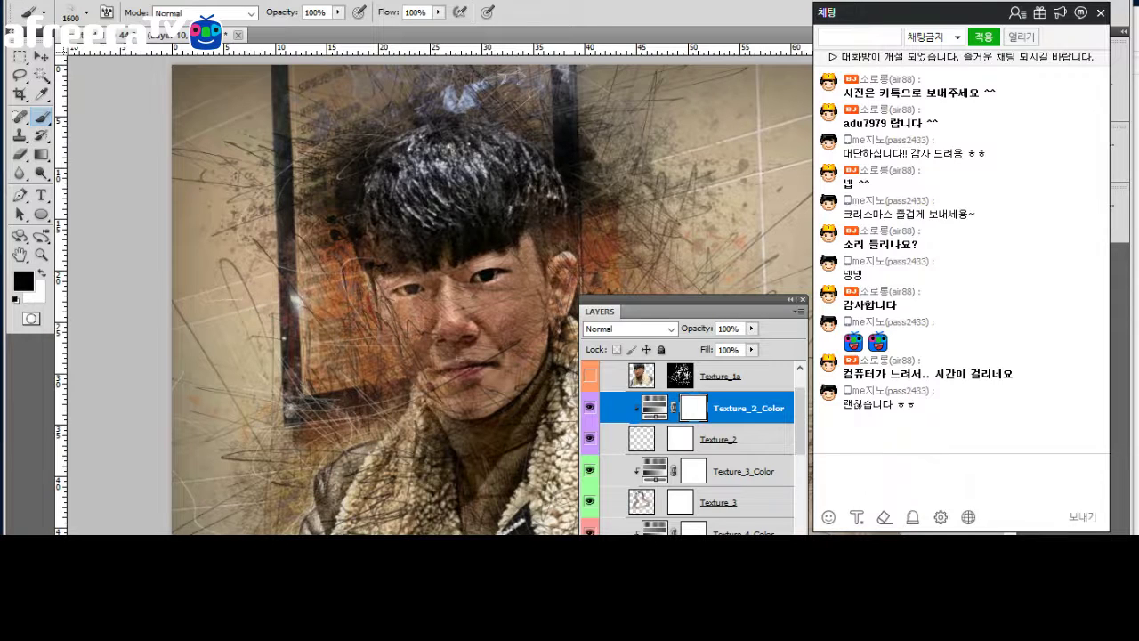
pyautogui.hotkey('alt', '.')
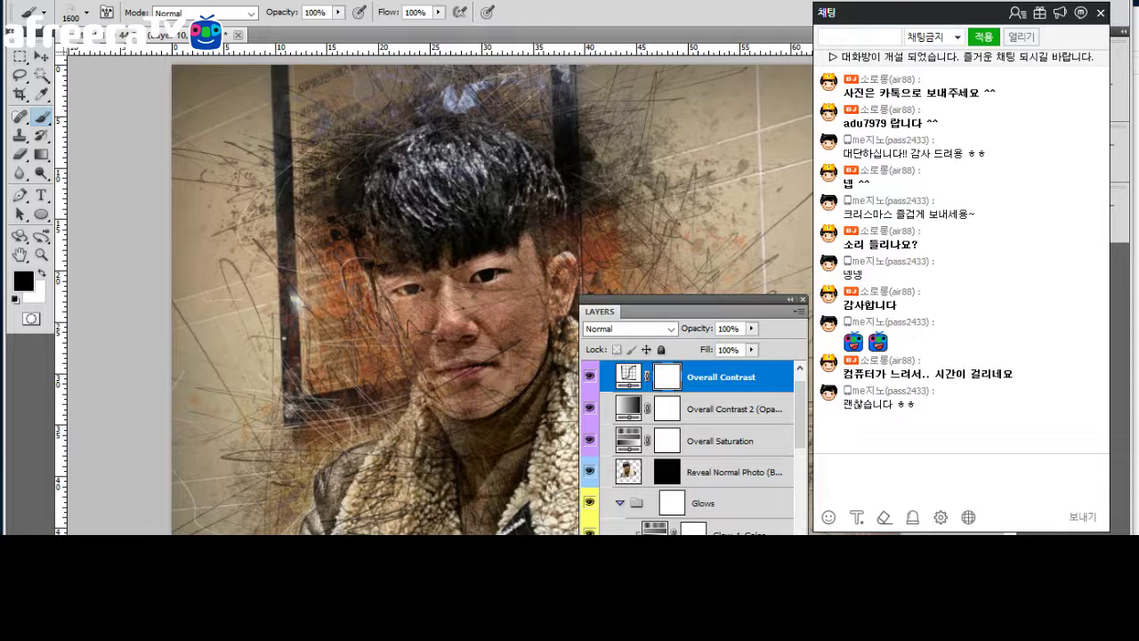
# Select the Grunge group, then open and dismiss its layer context menu.
pyautogui.hotkey('alt', ']')
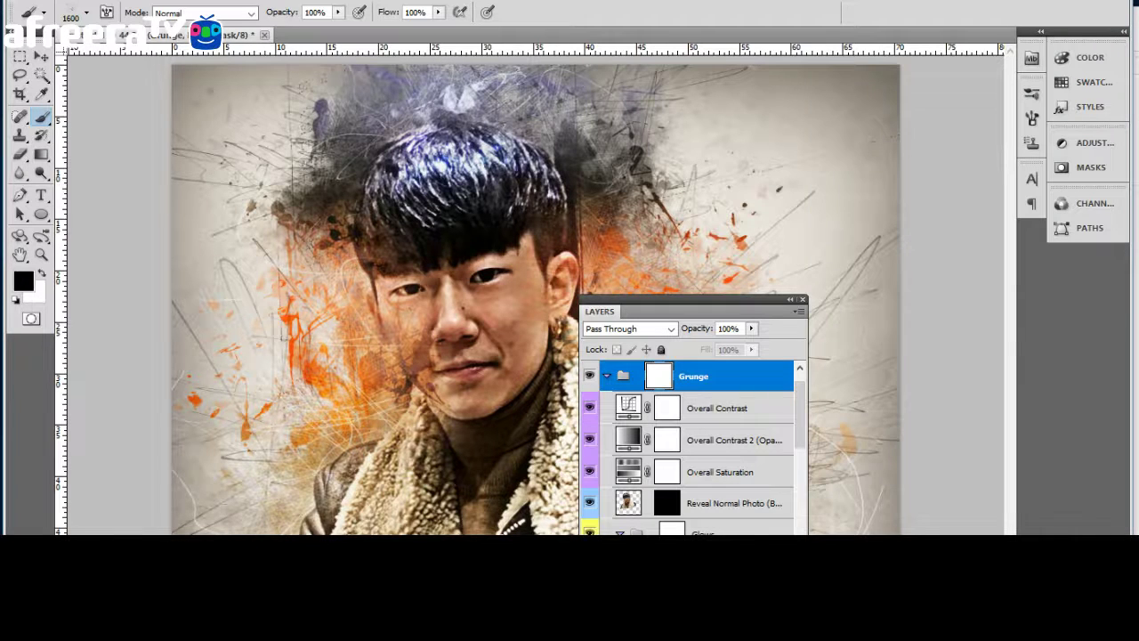
pyautogui.rightClick(744, 376)
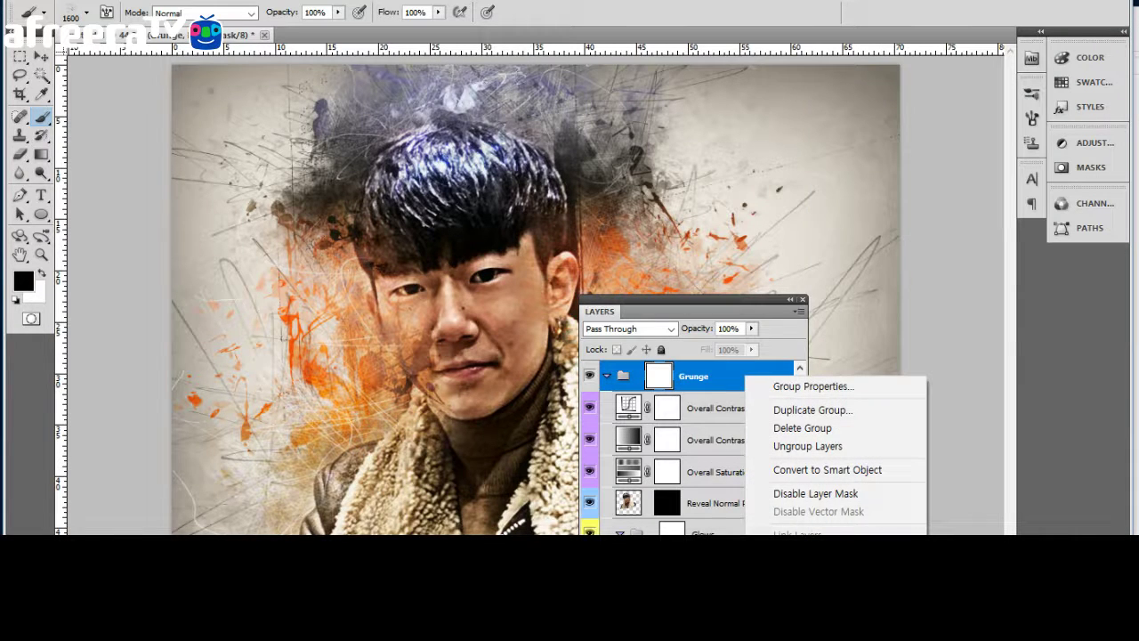
pyautogui.press('Escape')
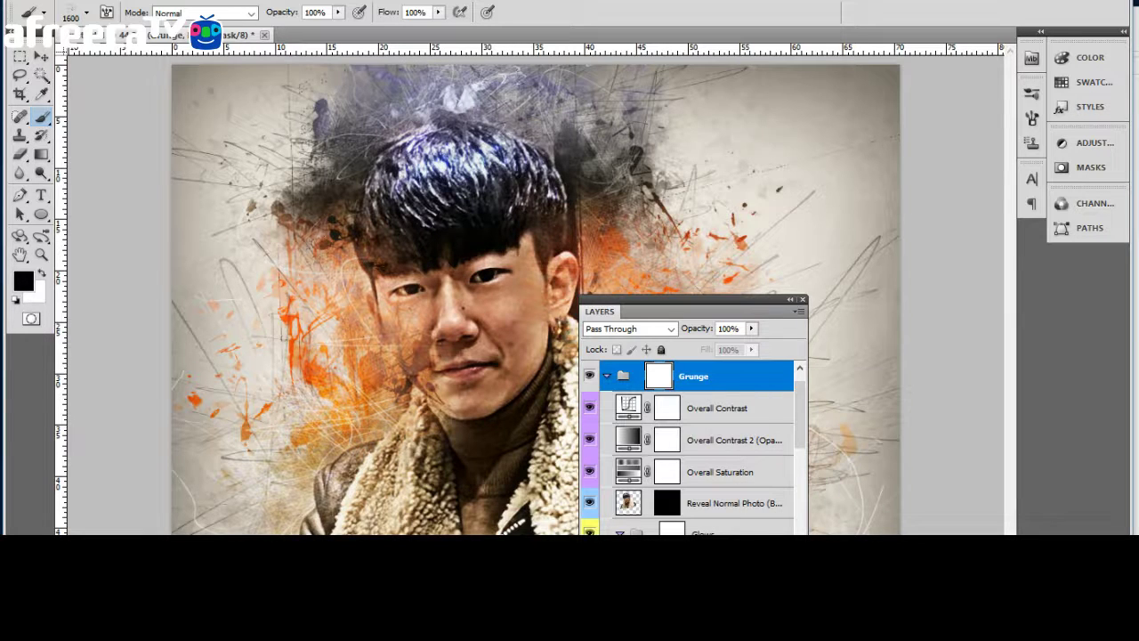
# Set Glows to Linear Dodge (Add), then flatten the image and discard hidden layers.
pyautogui.click(703, 532)
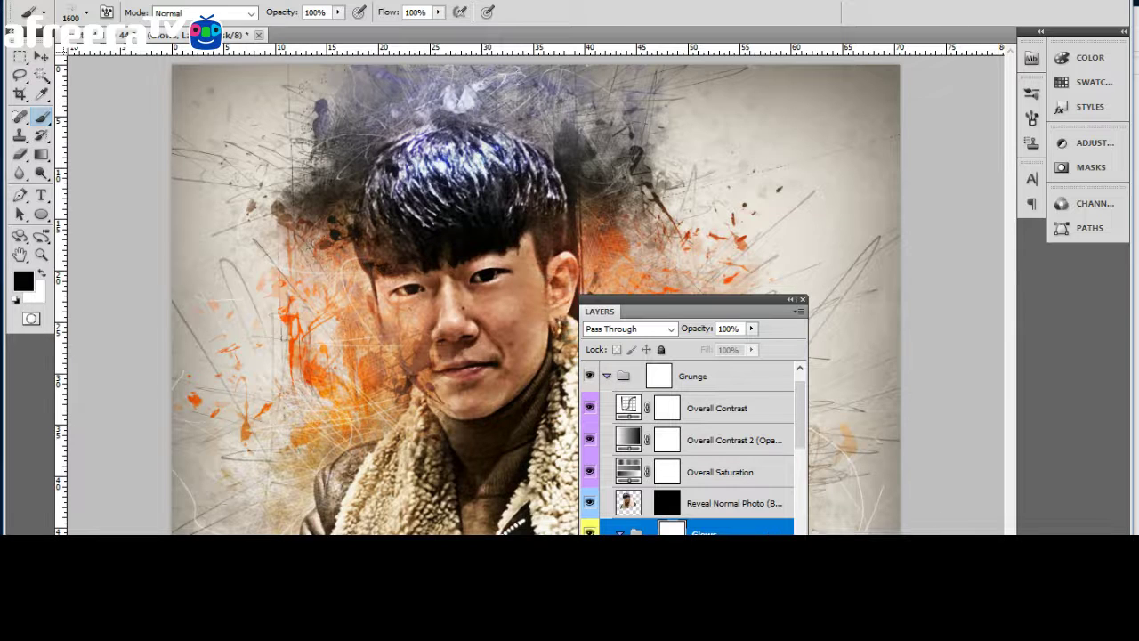
pyautogui.hotkey('shift', 'alt', 'w')
pyautogui.hotkey('alt', '[')
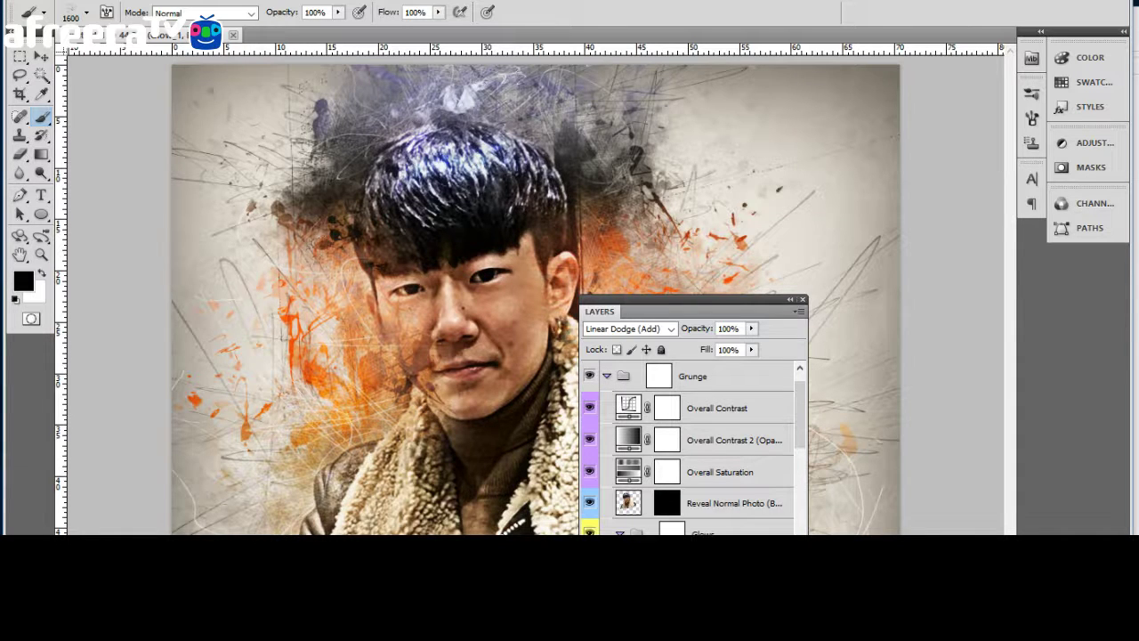
pyautogui.rightClick(738, 408)
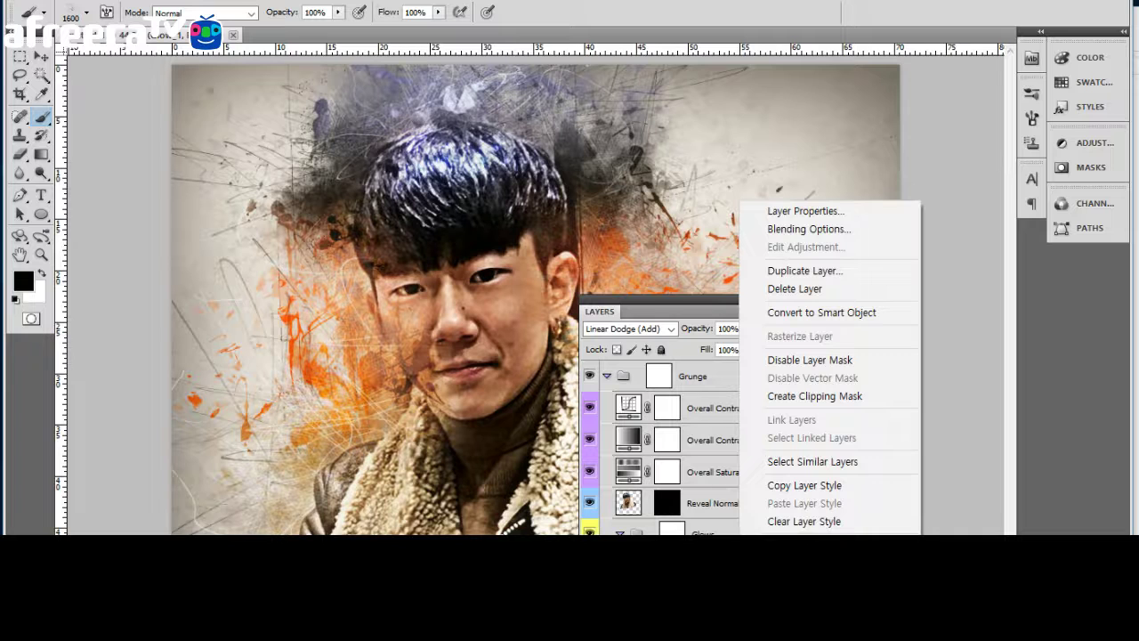
pyautogui.click(806, 580)
pyautogui.press('Return')
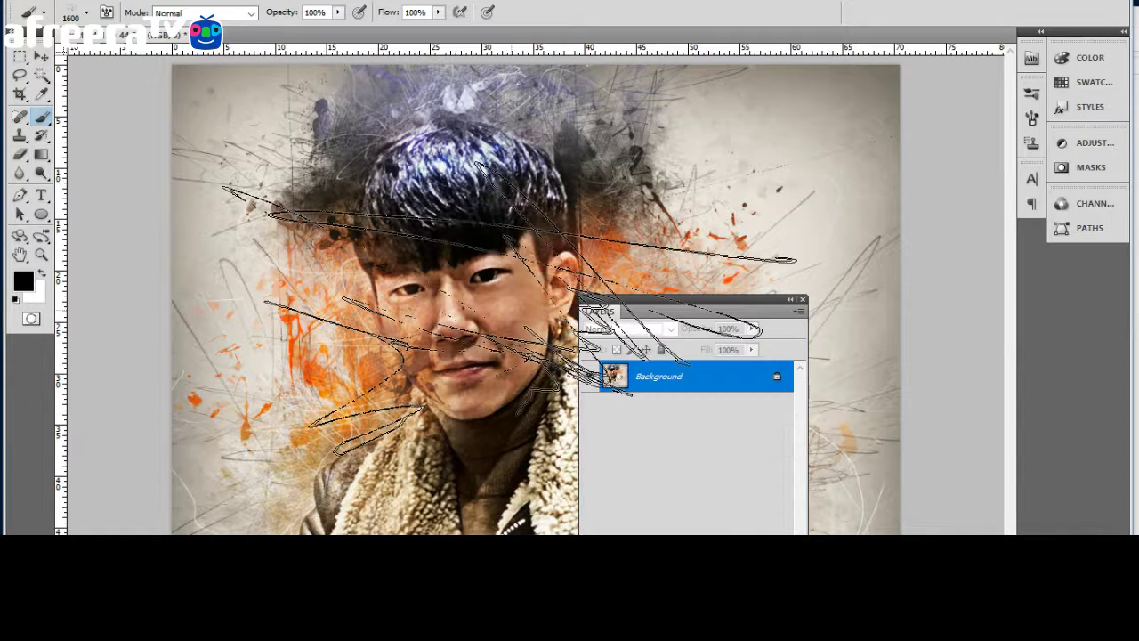
pyautogui.moveTo(614, 303); pyautogui.dragTo(1109, 348)
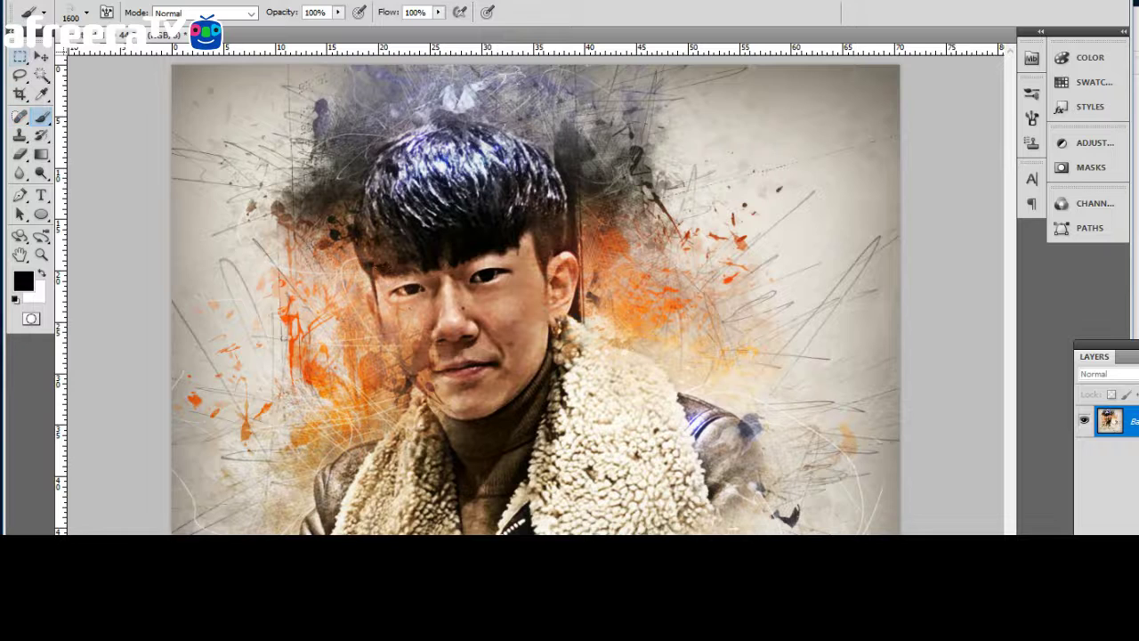
# Apply a Curves adjustment lifting the midtones from input 110 to output 137.
pyautogui.click(20, 55)
pyautogui.click(112, 2)
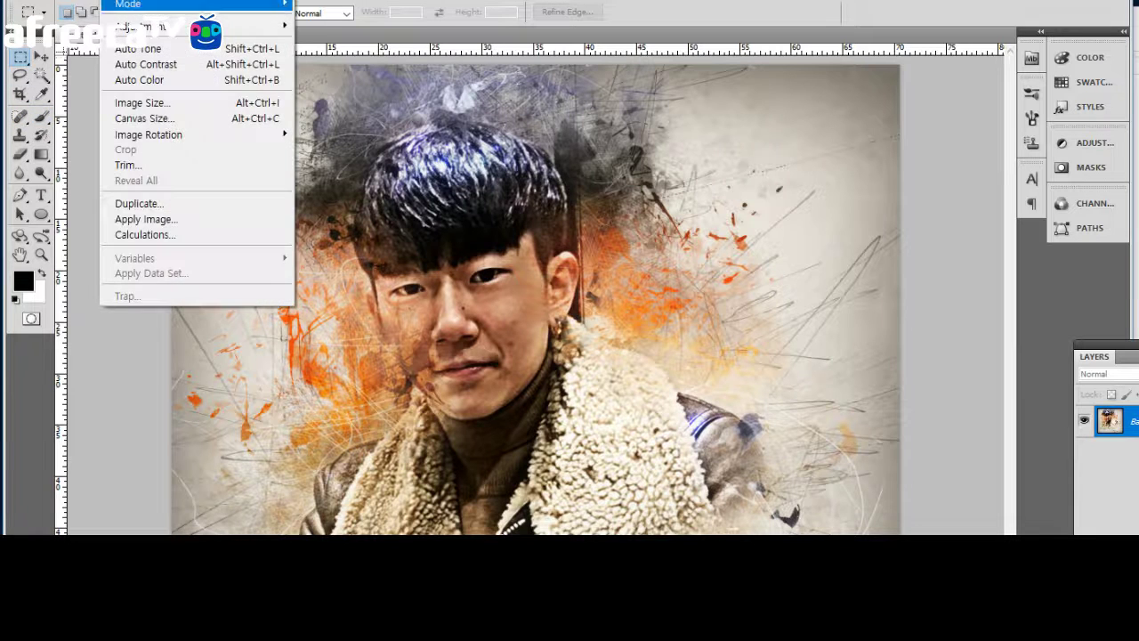
pyautogui.press('Escape')
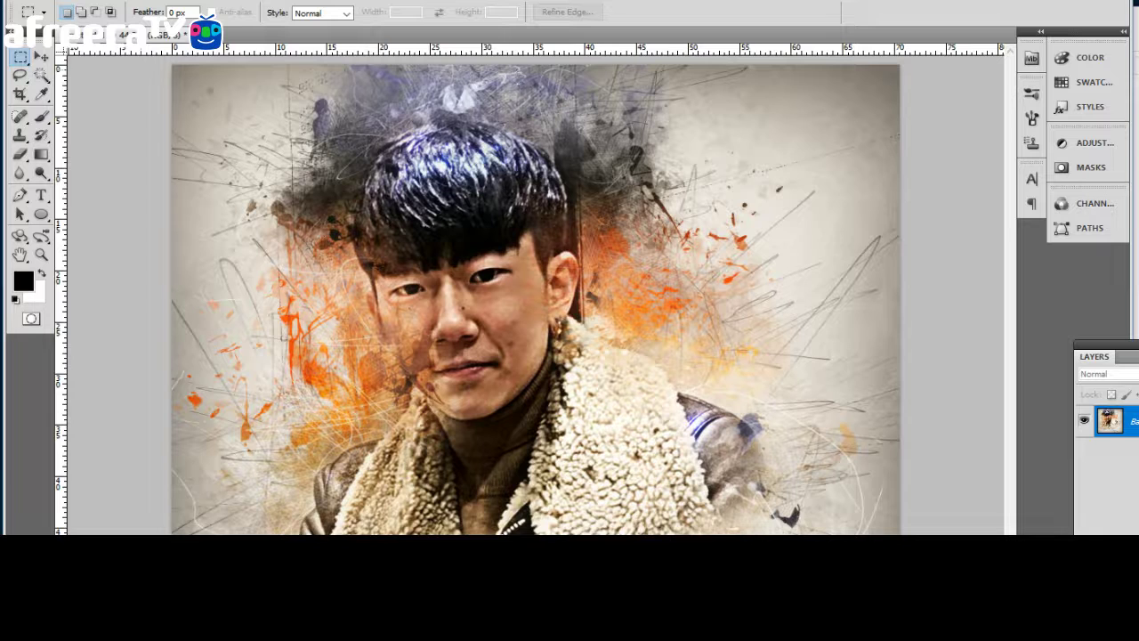
pyautogui.click(111, 1)
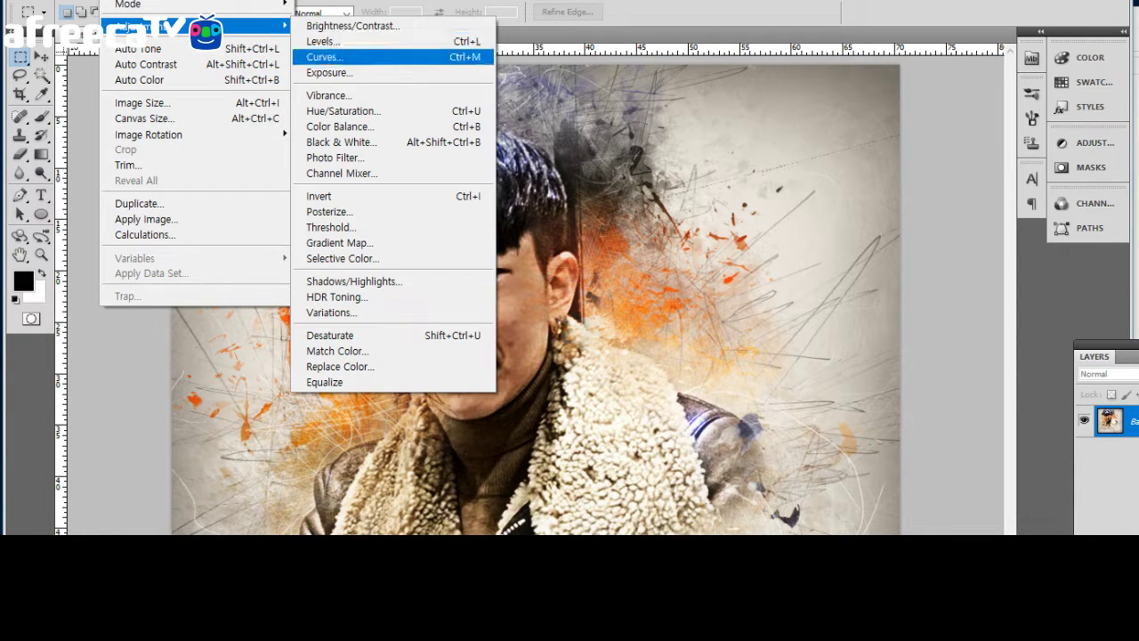
pyautogui.click(324, 56)
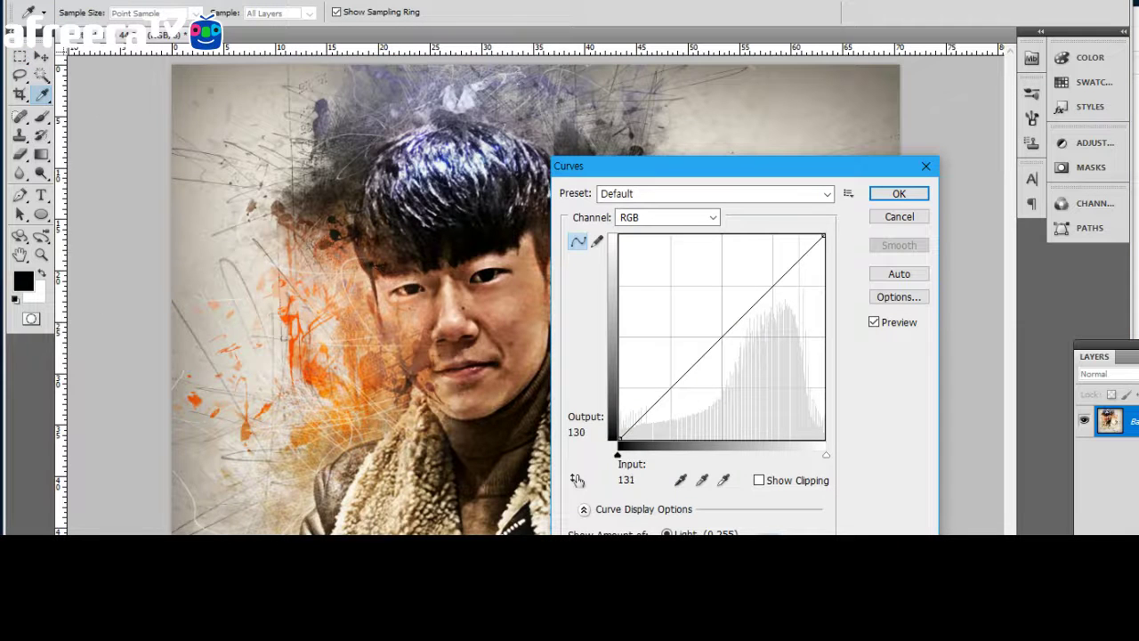
pyautogui.moveTo(707, 342); pyautogui.dragTo(707, 330)
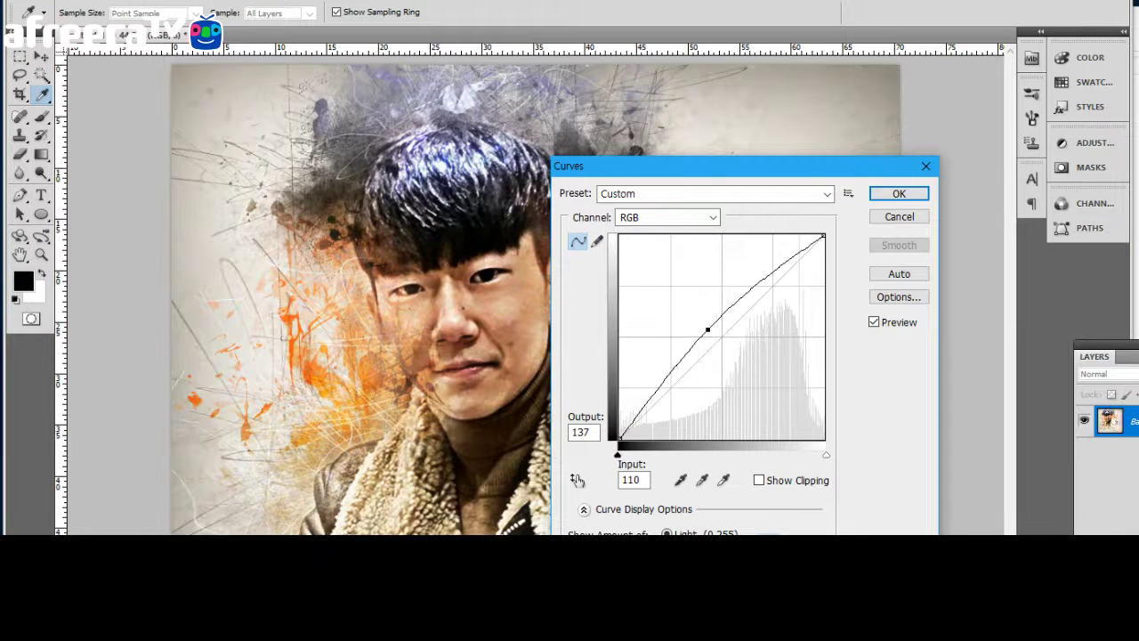
pyautogui.click(898, 193)
pyautogui.press('m')
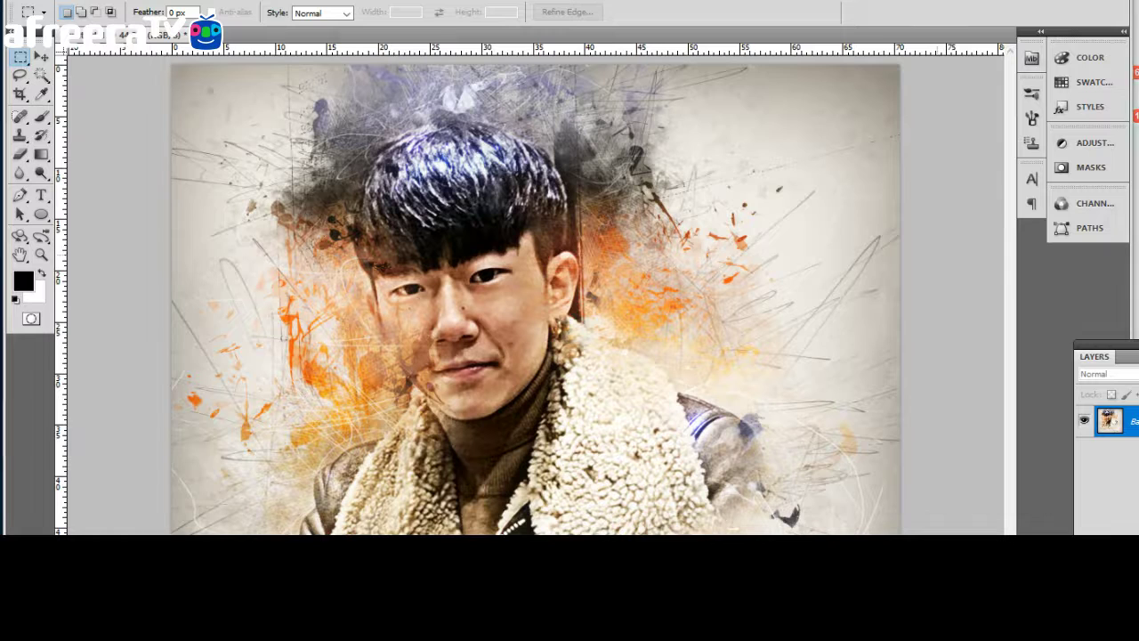
# Select all and save the portrait as a Baseline JPEG at Maximum quality 12.
pyautogui.hotkey('ctrl', 'a')
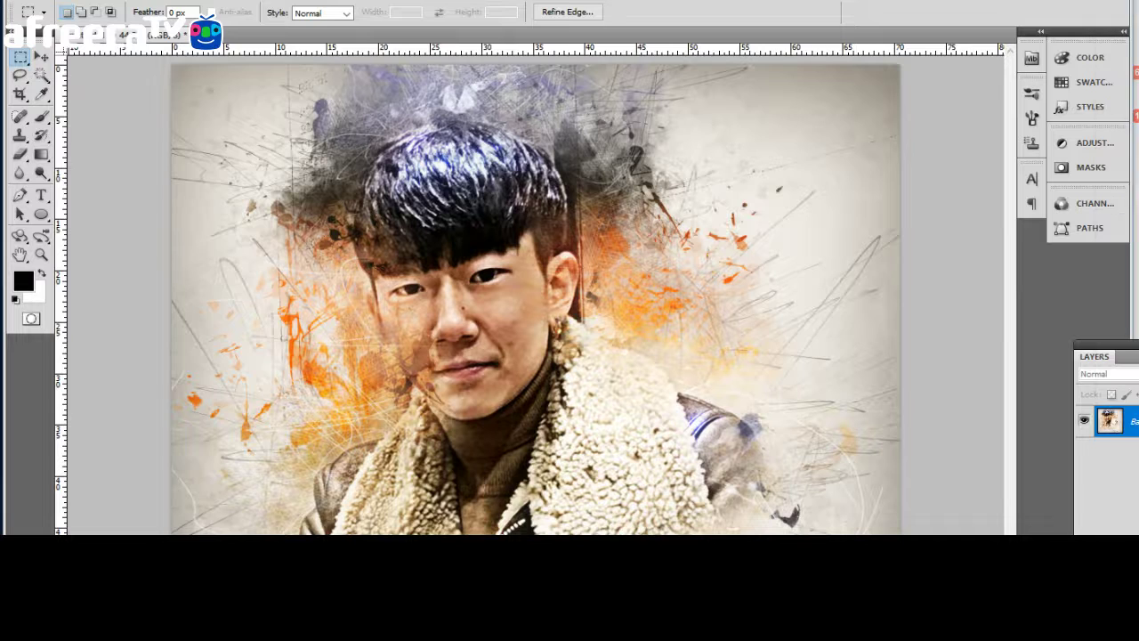
pyautogui.hotkey('ctrl', 'a')
pyautogui.hotkey('alt', 'f')
pyautogui.press('Down')
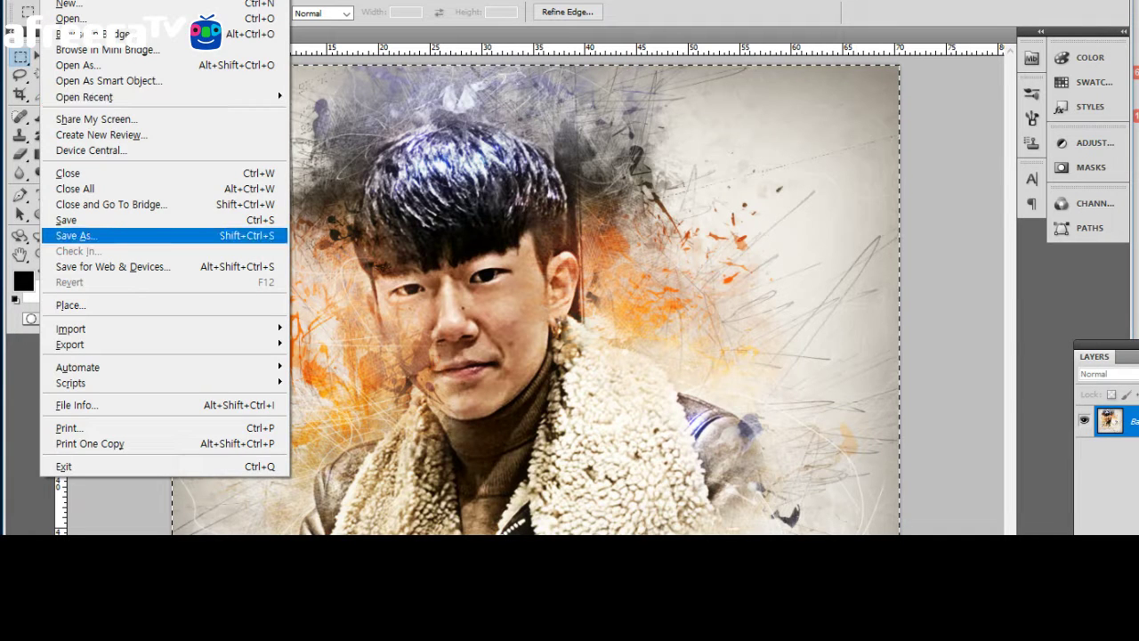
pyautogui.press('Return')
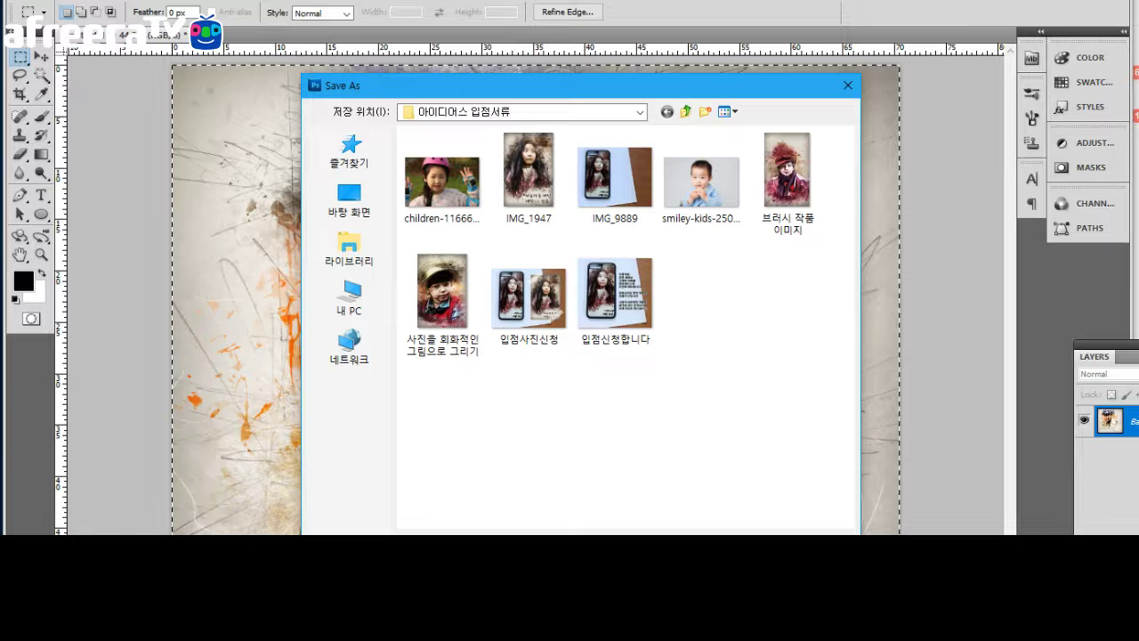
pyautogui.press('Return')
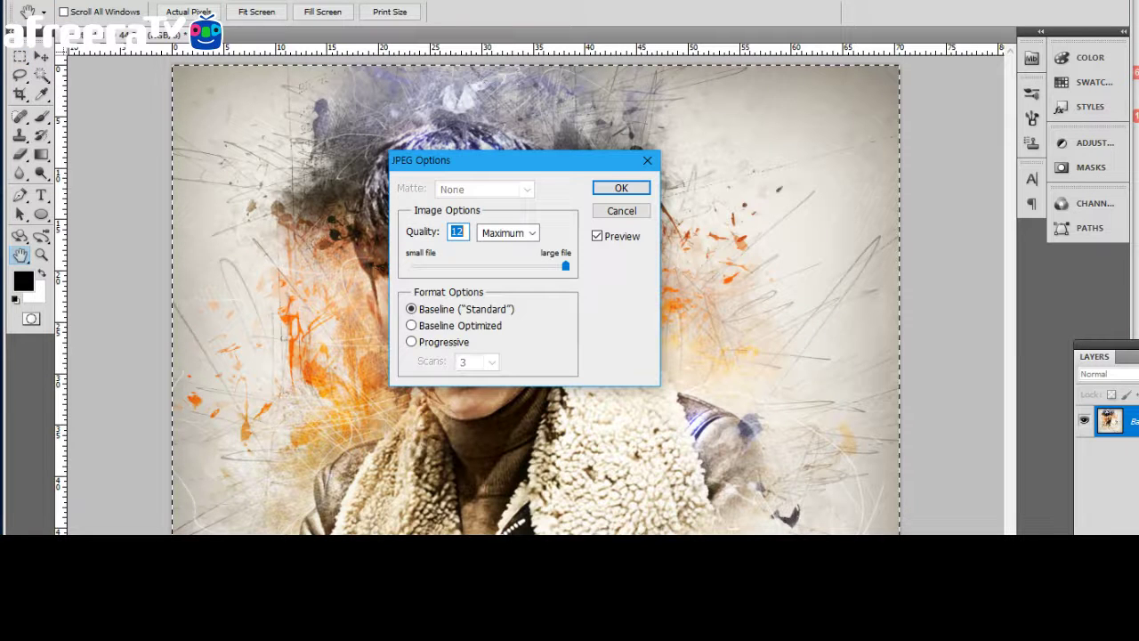
pyautogui.press('Return')
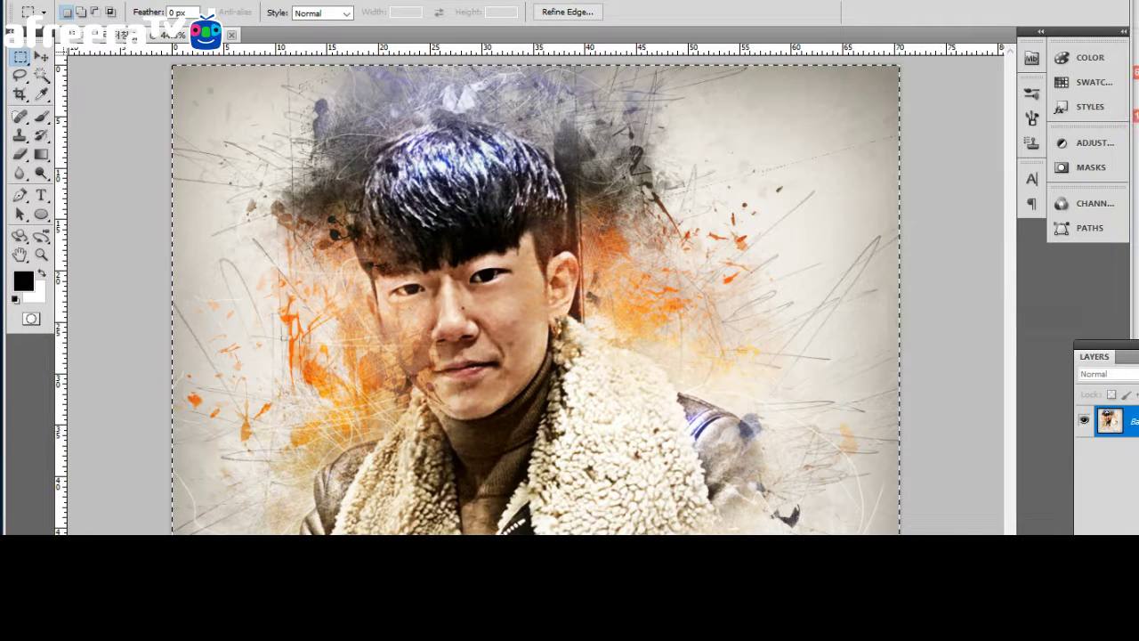
# Deselect with Ctrl+D and close the portrait document with Ctrl+W.
pyautogui.hotkey('ctrl', 'd')
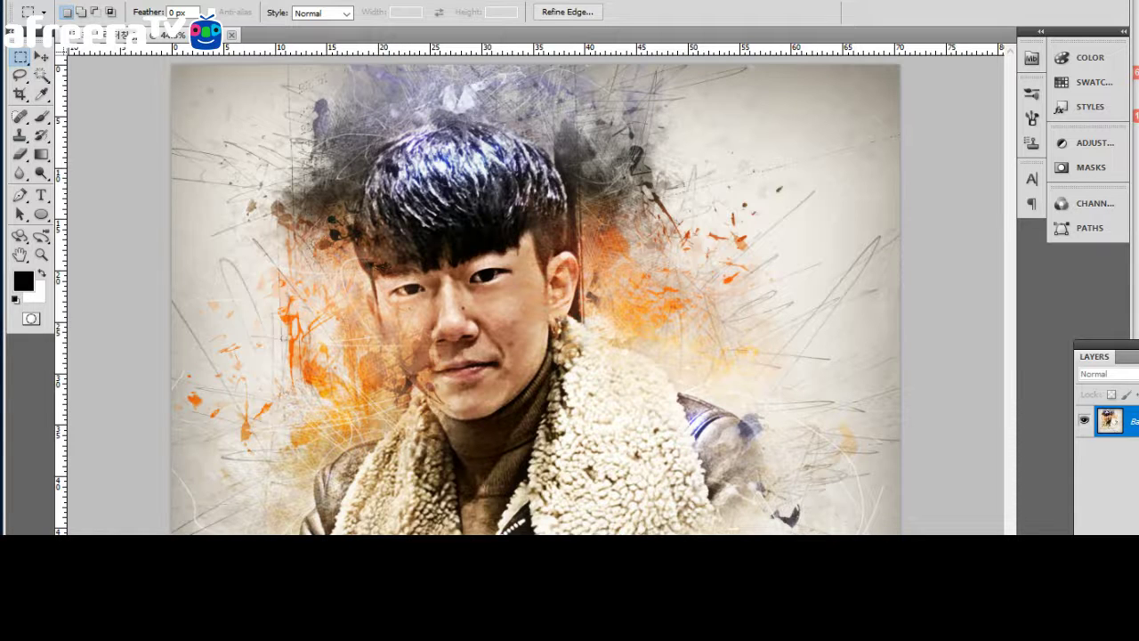
pyautogui.hotkey('ctrl', 'w')
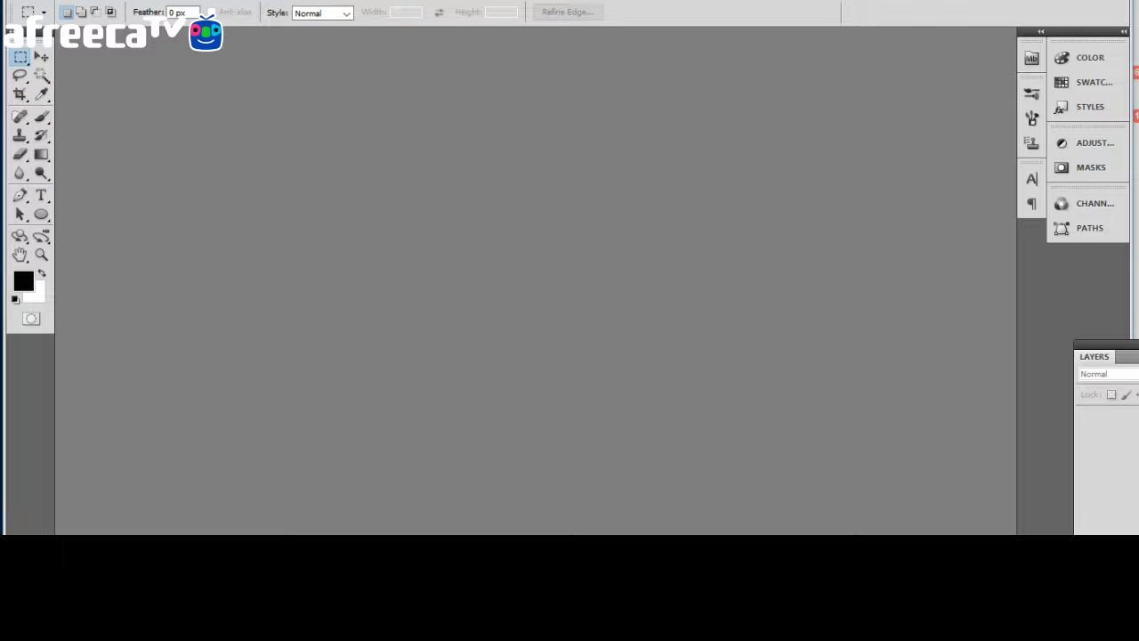
# Open the 11 PSD file, briefly checking the grunge action folder in File Explorer.
pyautogui.hotkey('ctrl', 'o')
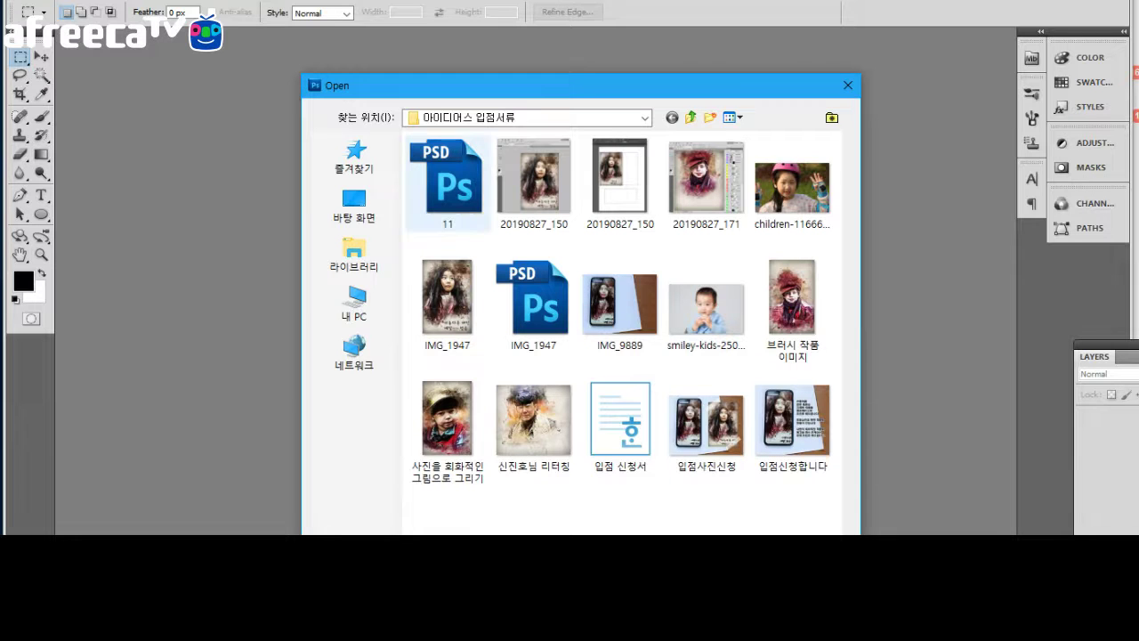
pyautogui.click(448, 182)
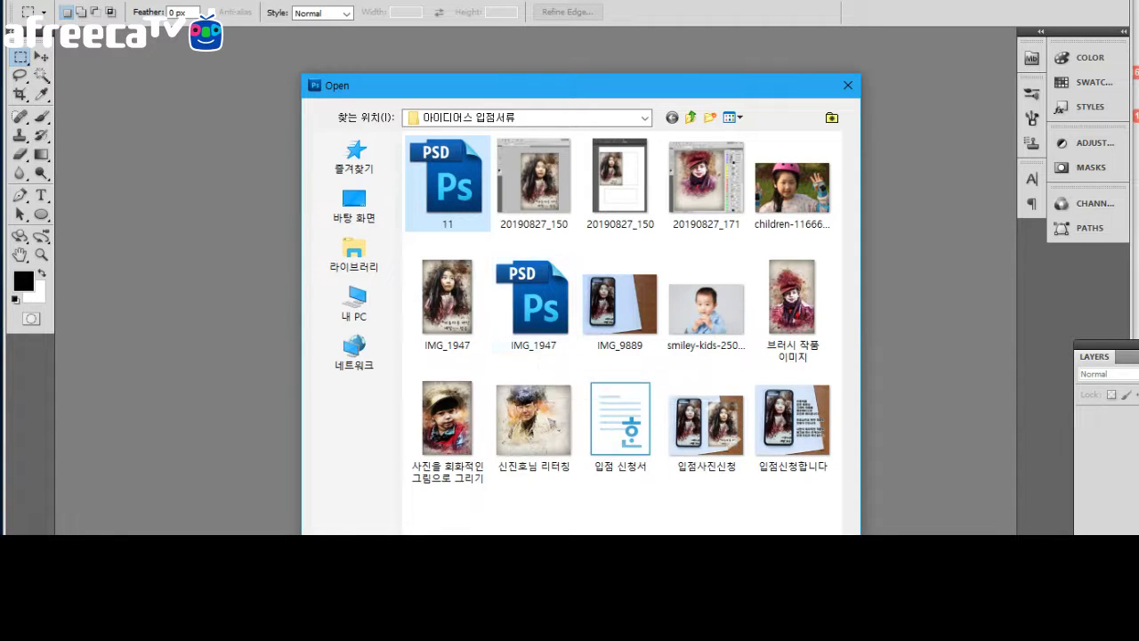
pyautogui.doubleClick(448, 183)
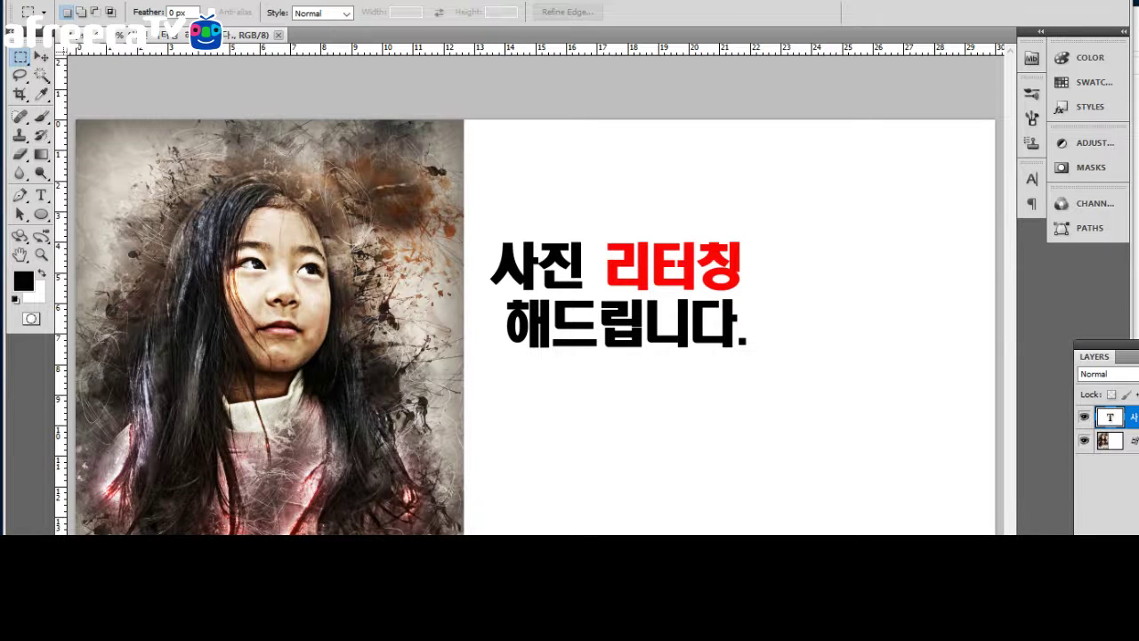
pyautogui.hotkey('alt', 'Tab')
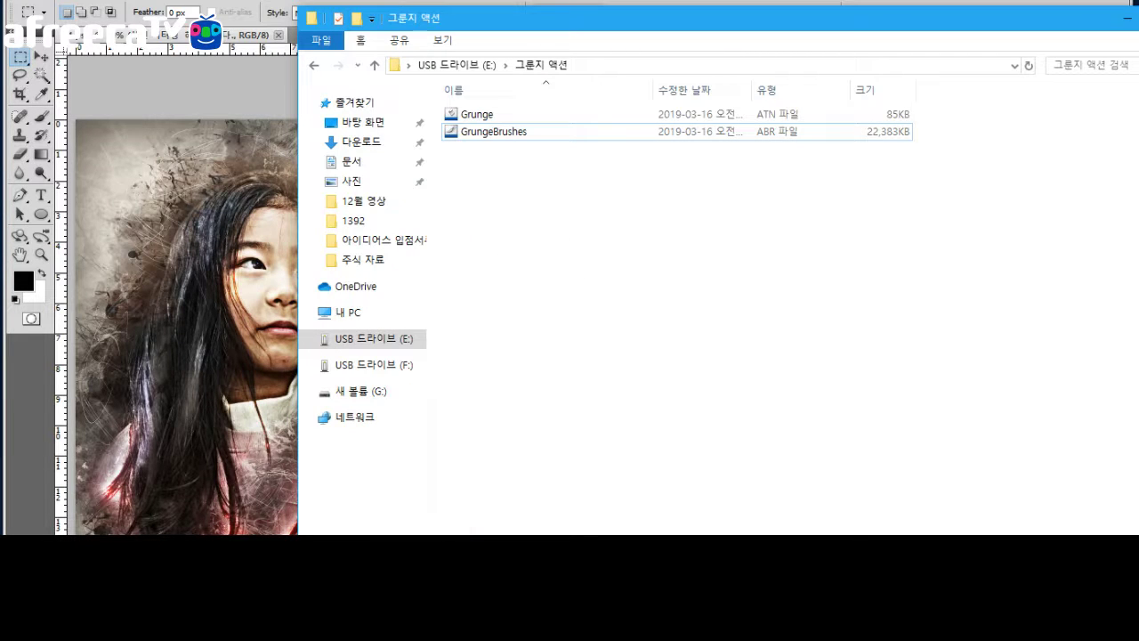
pyautogui.hotkey('alt', 'Tab')
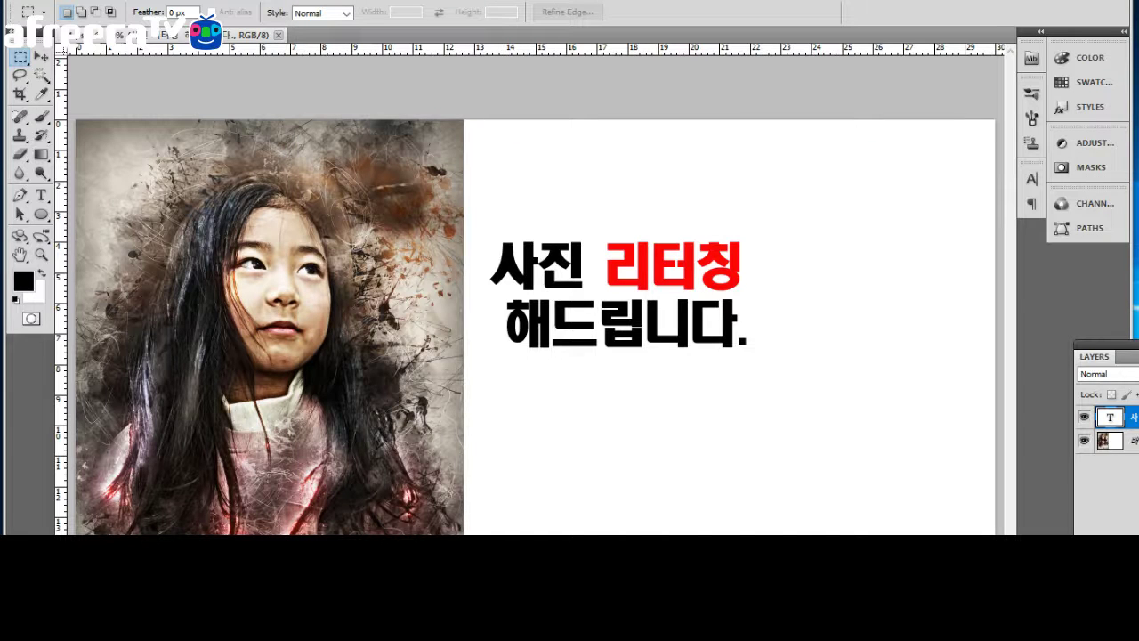
# Send the requesting viewer an AfreecaTV chat message saying '리터칭 완료 되었어요 ^^'.
pyautogui.hotkey('alt', 'Tab')
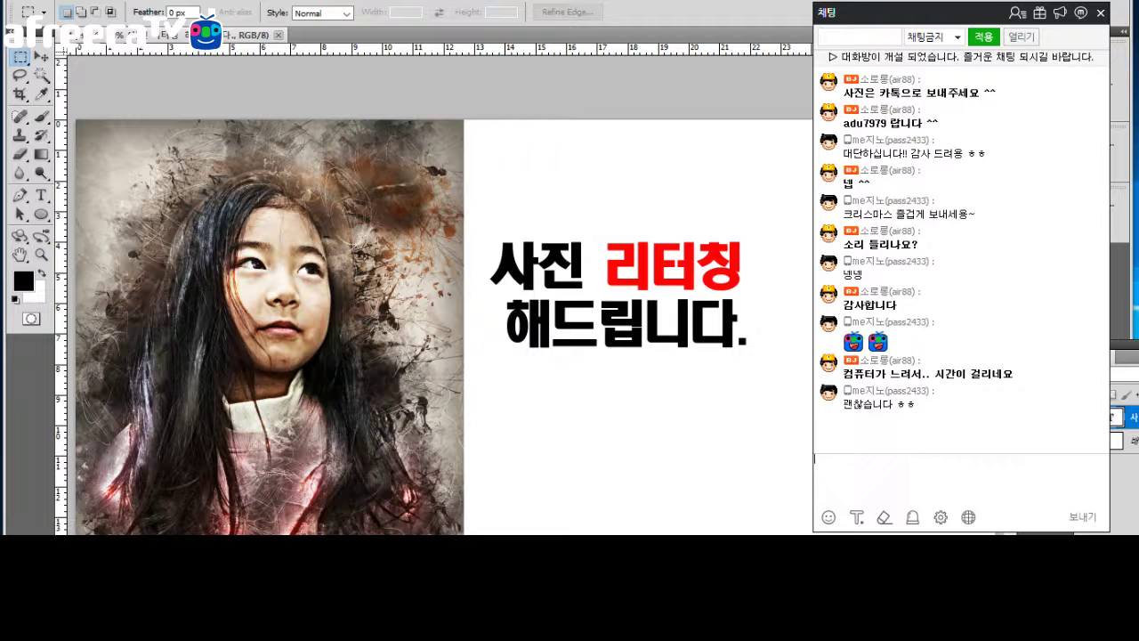
pyautogui.write('진')
pyautogui.press('BackSpace')
pyautogui.write('지노님 리')
pyautogui.write('터칭 완료 되')
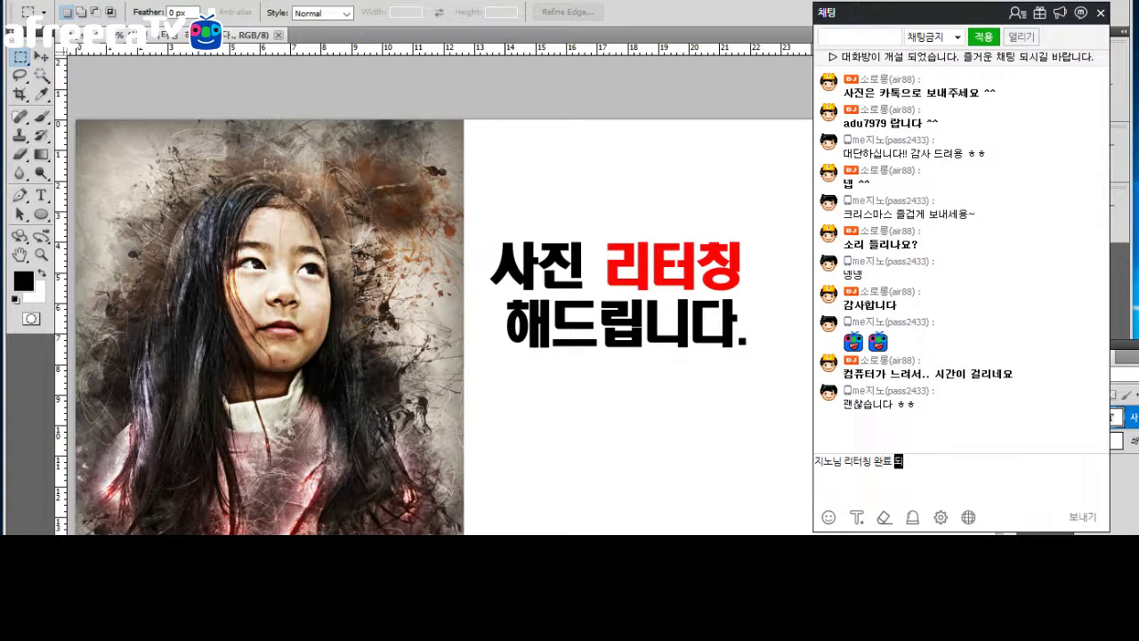
pyautogui.write('었어요')
pyautogui.write(' ^^')
pyautogui.press('Return')
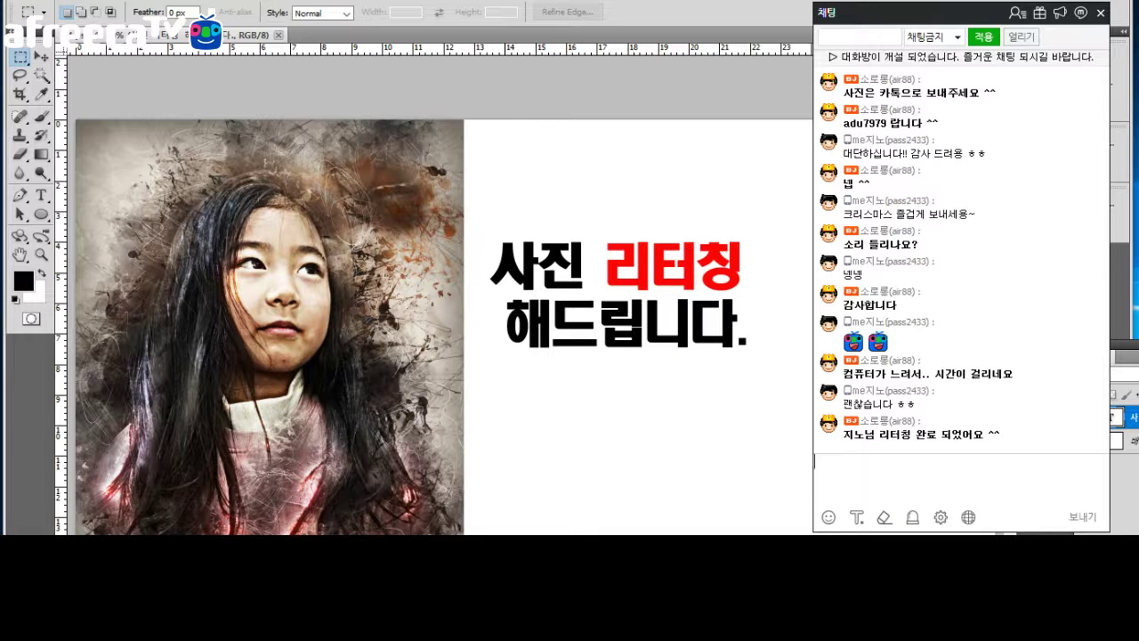